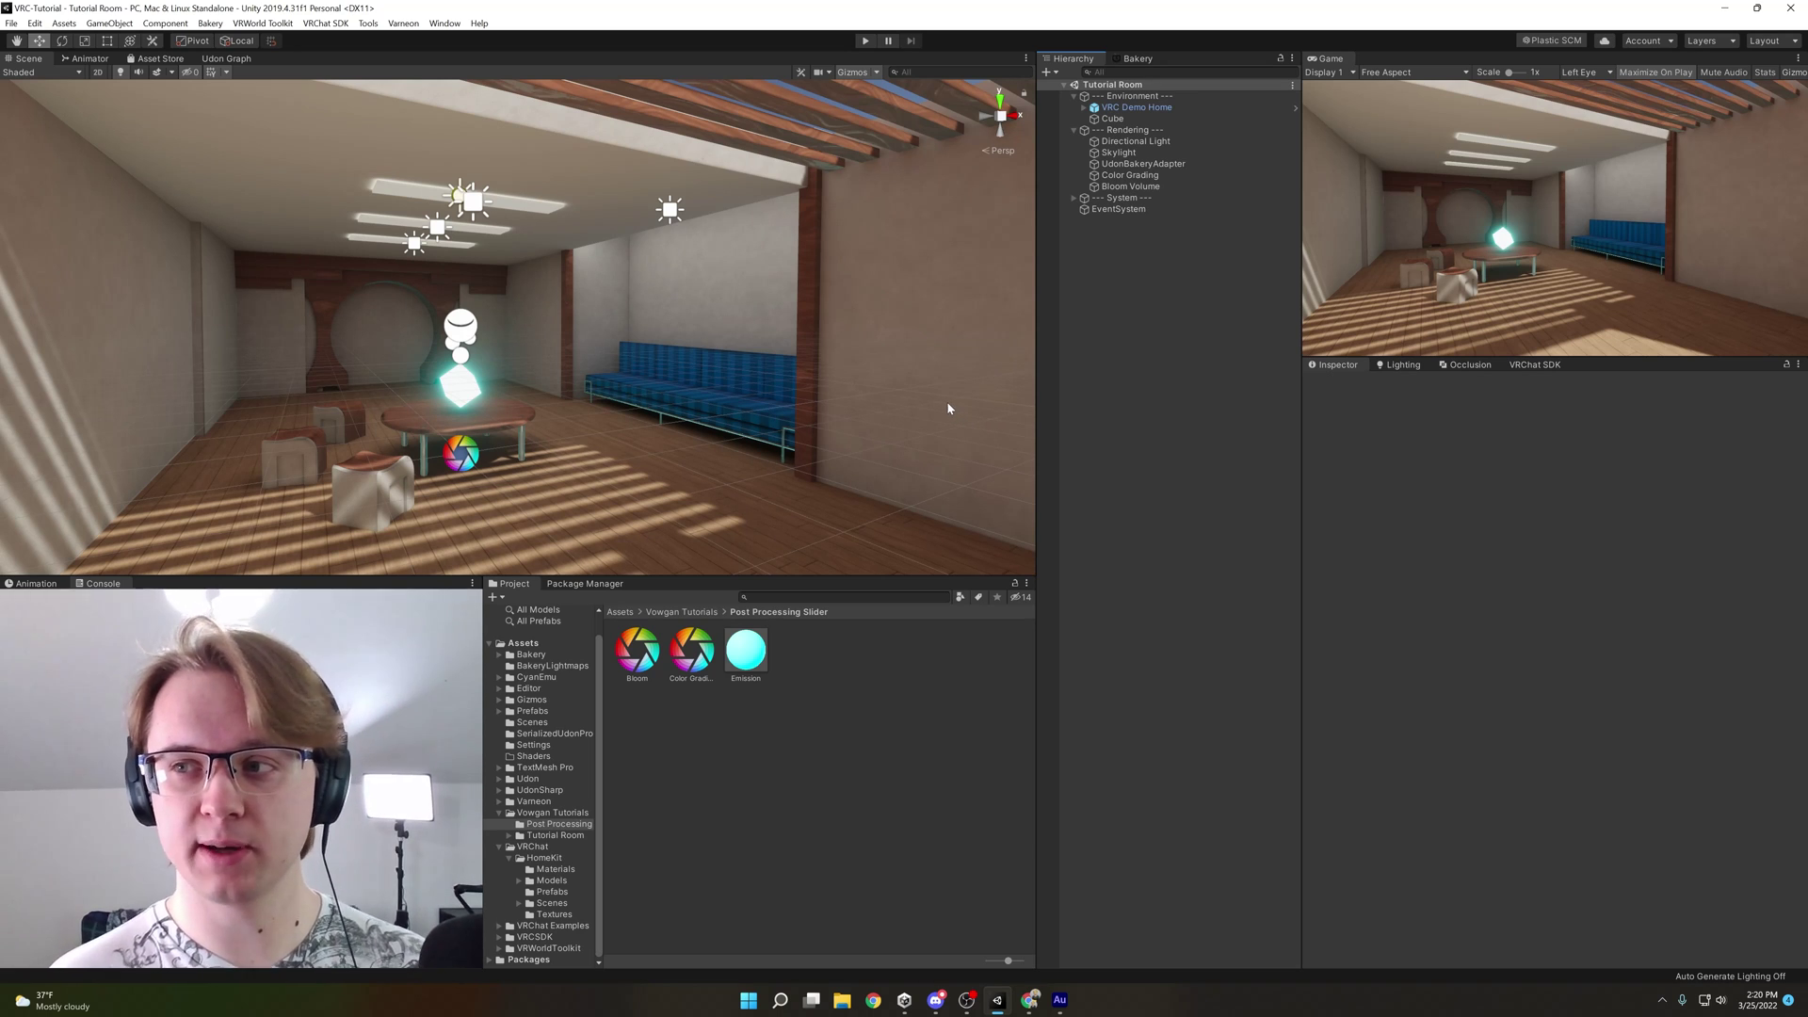
Inspect the Color Grading and Bloom volumes and lower Bloom's weight to about half
{"action": "left_click", "coordinate": [1140, 174]}
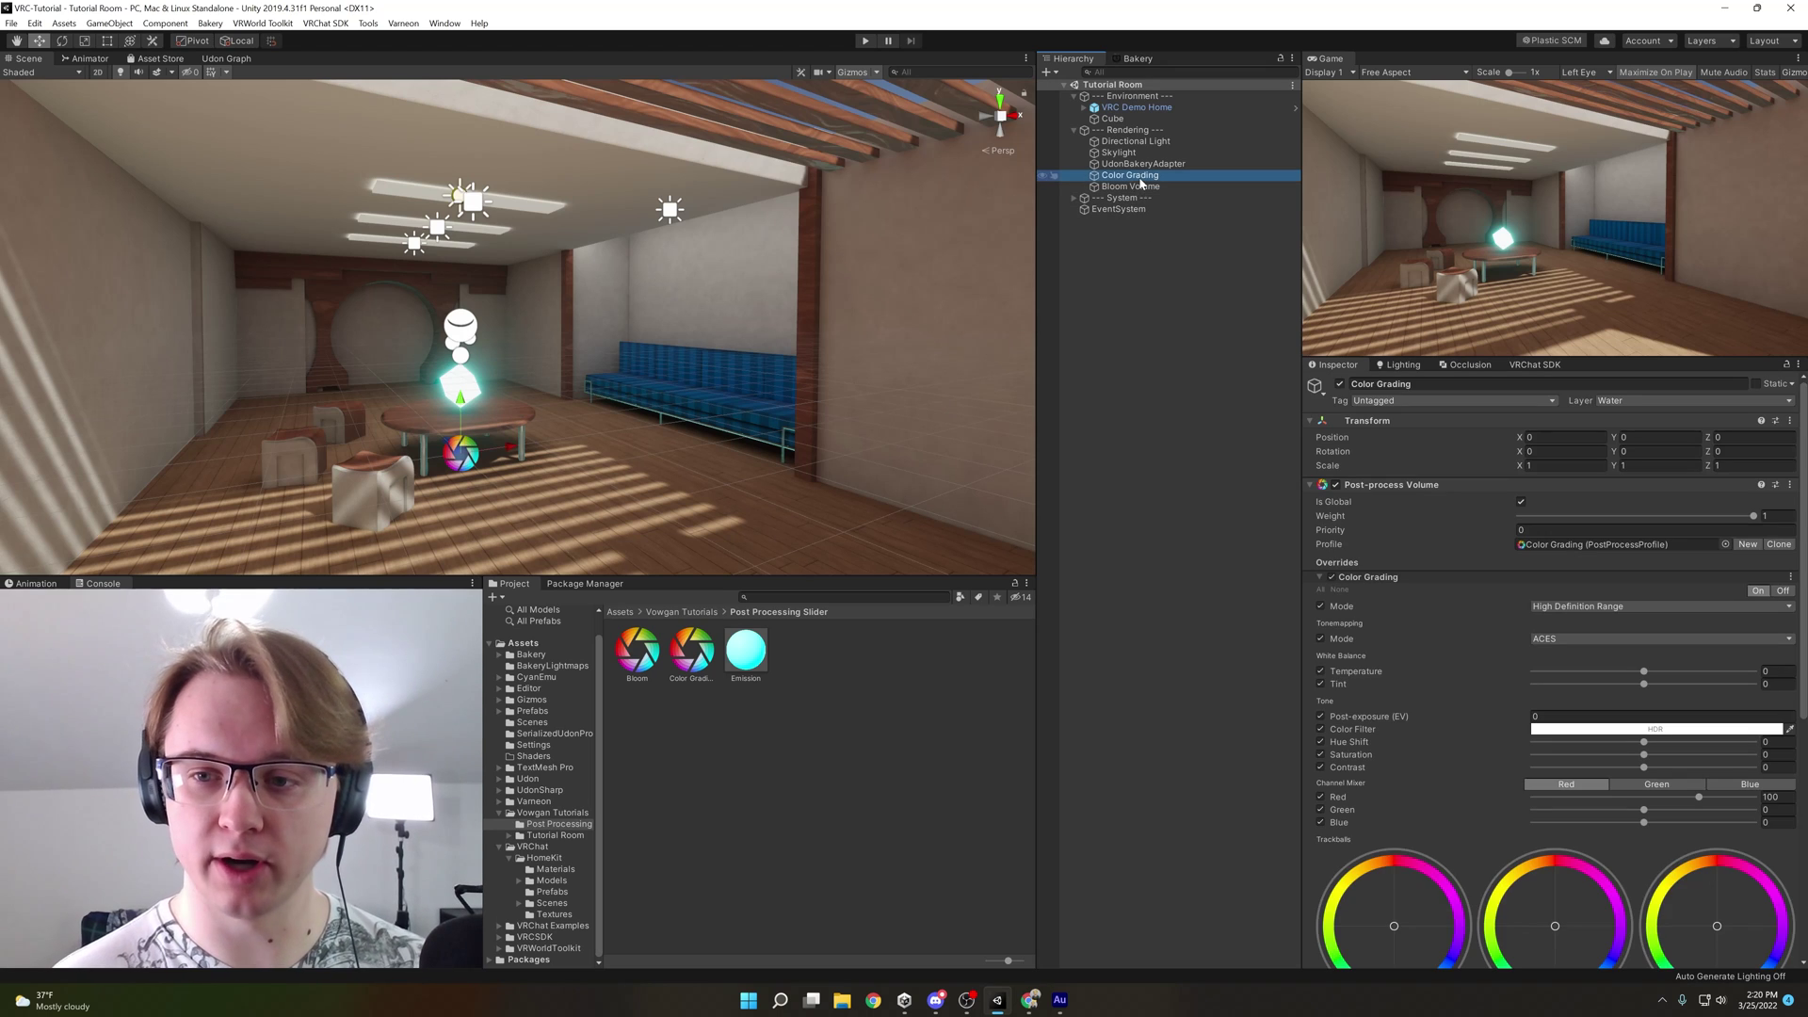
{"action": "scroll", "coordinate": [1414, 636], "scroll_direction": "down", "scroll_amount": 2}
{"action": "scroll", "coordinate": [1356, 566], "scroll_direction": "down", "scroll_amount": 2}
{"action": "scroll", "coordinate": [1322, 510], "scroll_direction": "up", "scroll_amount": 4}
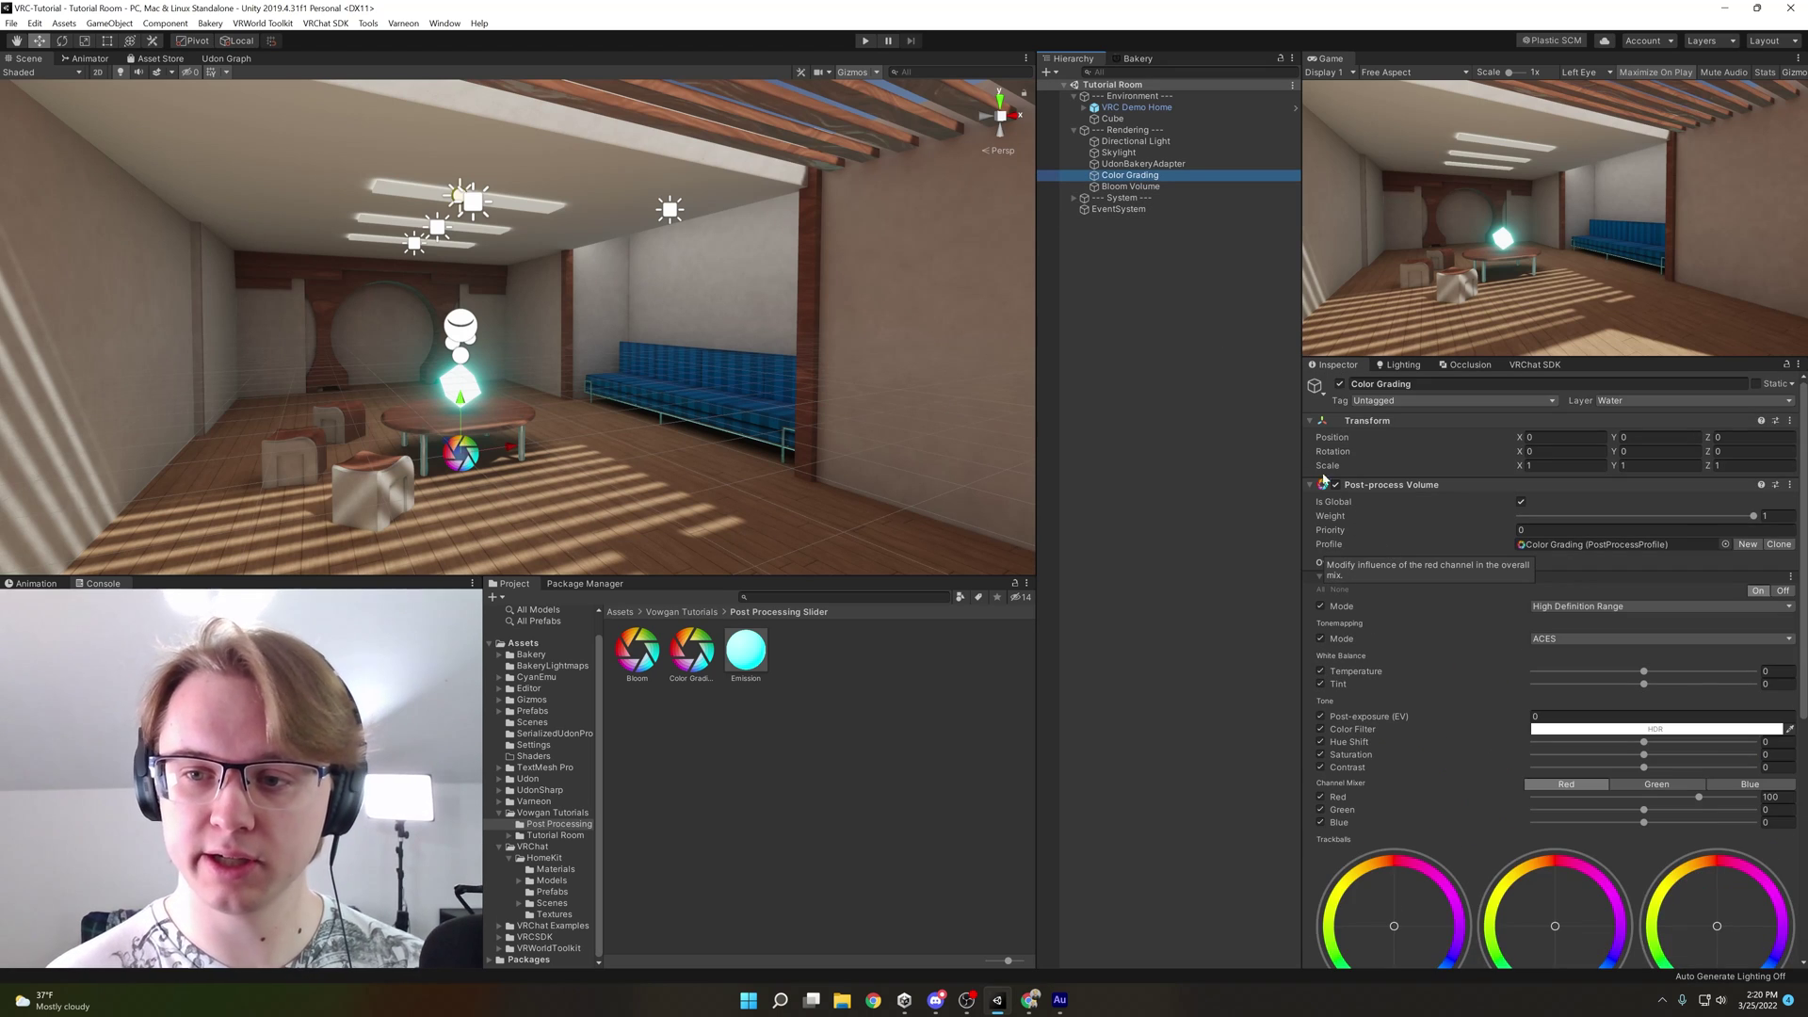
{"action": "left_click", "coordinate": [1131, 186]}
{"action": "left_click_drag", "start_coordinate": [847, 381], "coordinate": [764, 406], "text": "alt"}
{"action": "scroll", "coordinate": [764, 406], "scroll_direction": "up", "scroll_amount": 2}
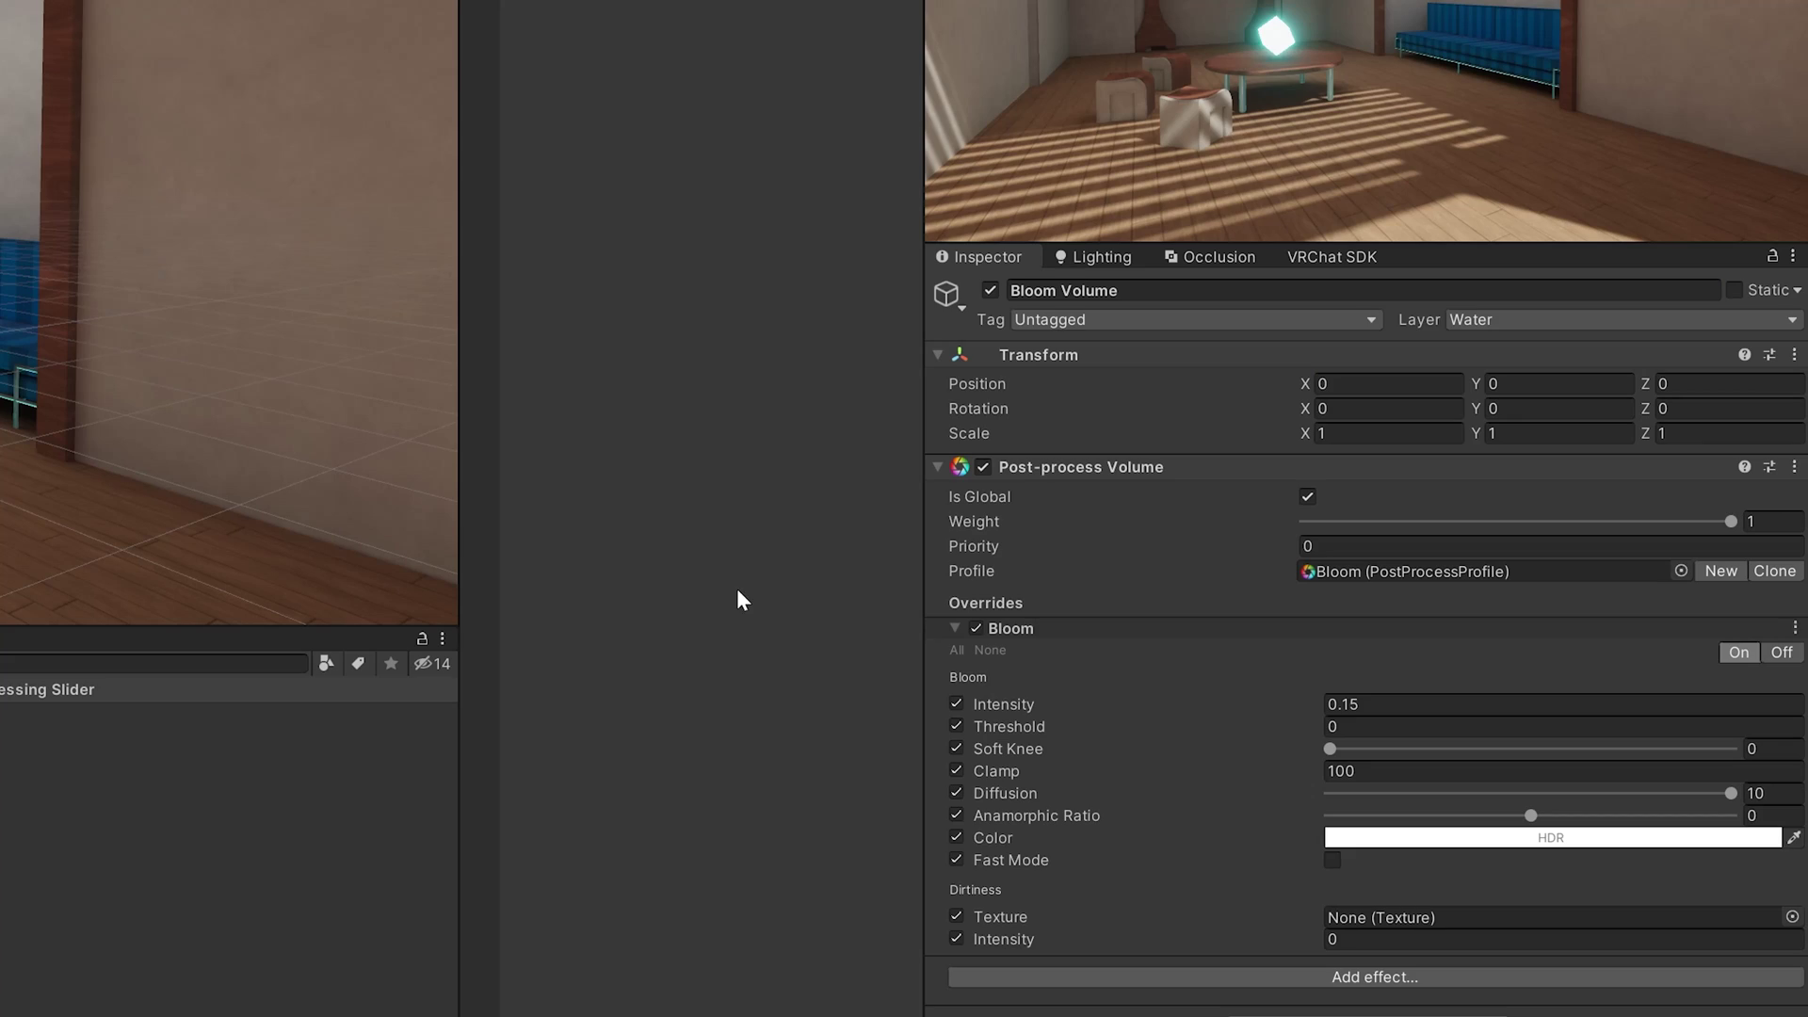
{"action": "mouse_move", "coordinate": [1522, 522]}
{"action": "left_mouse_down"}
{"action": "mouse_move", "coordinate": [1305, 537]}
{"action": "mouse_move", "coordinate": [1523, 522]}
{"action": "mouse_move", "coordinate": [1277, 560]}
{"action": "mouse_move", "coordinate": [1767, 559]}
{"action": "left_mouse_up"}
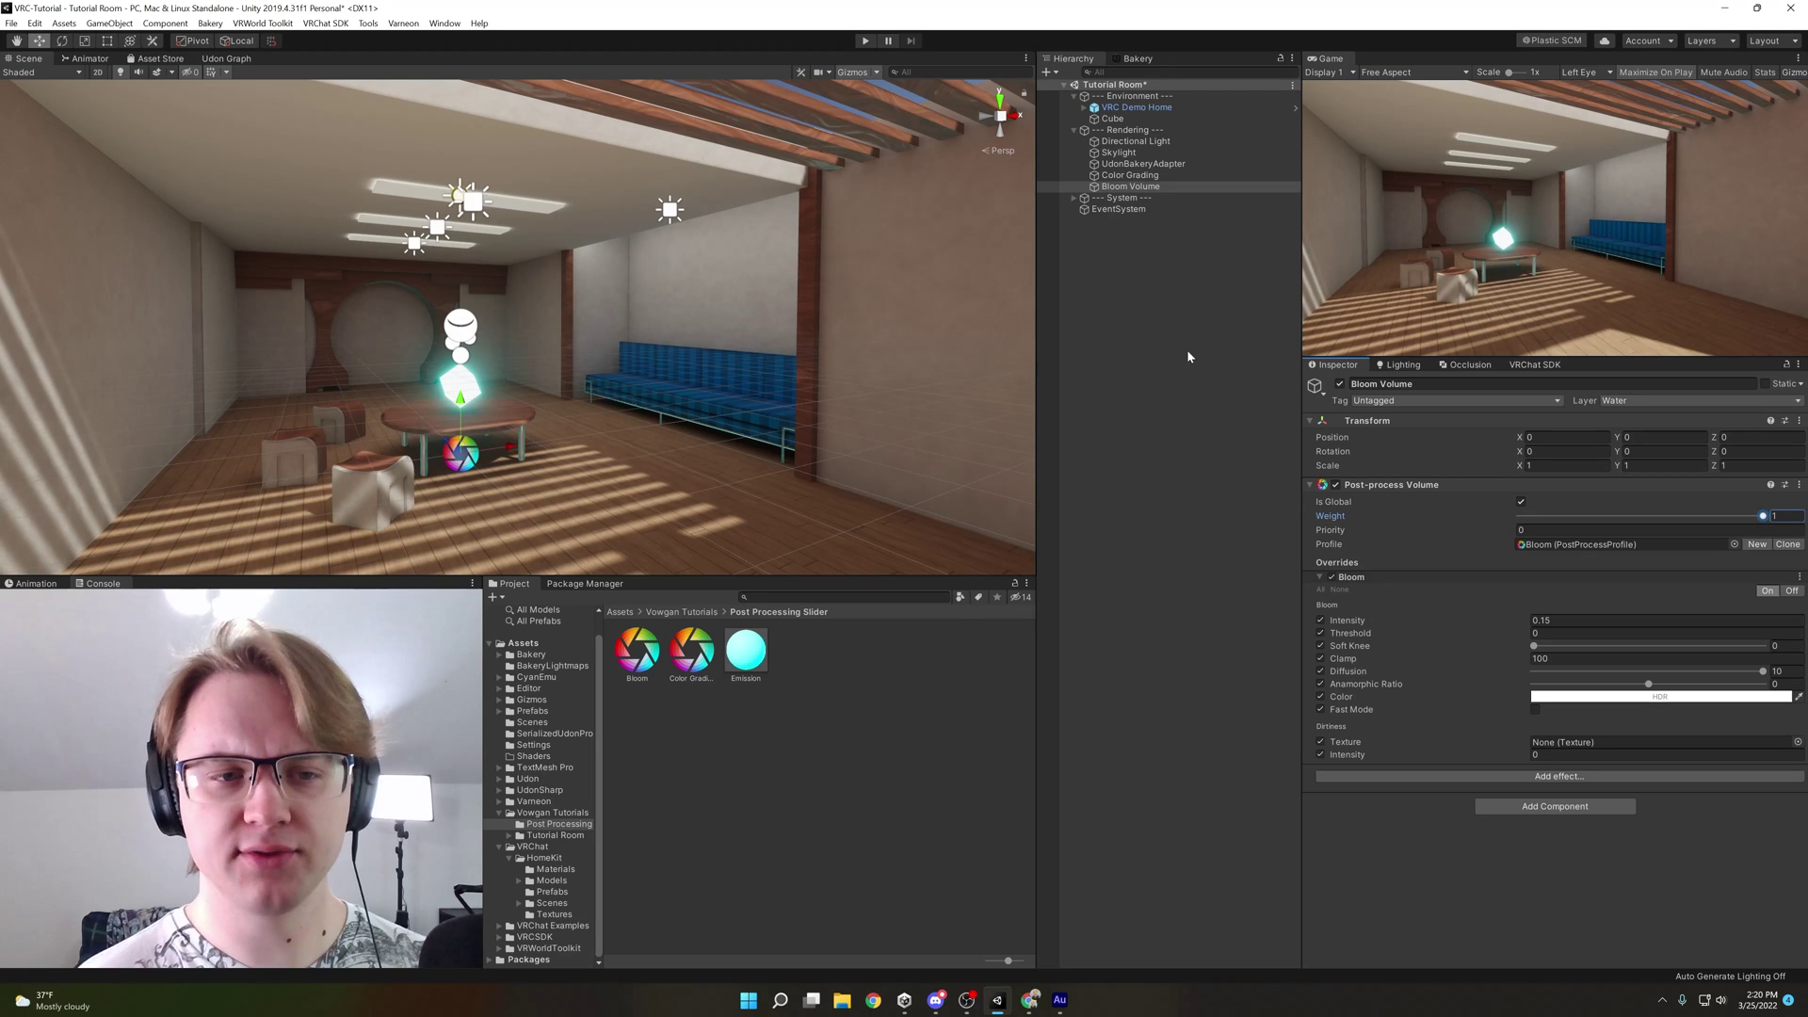
{"action": "left_click", "coordinate": [1108, 276]}
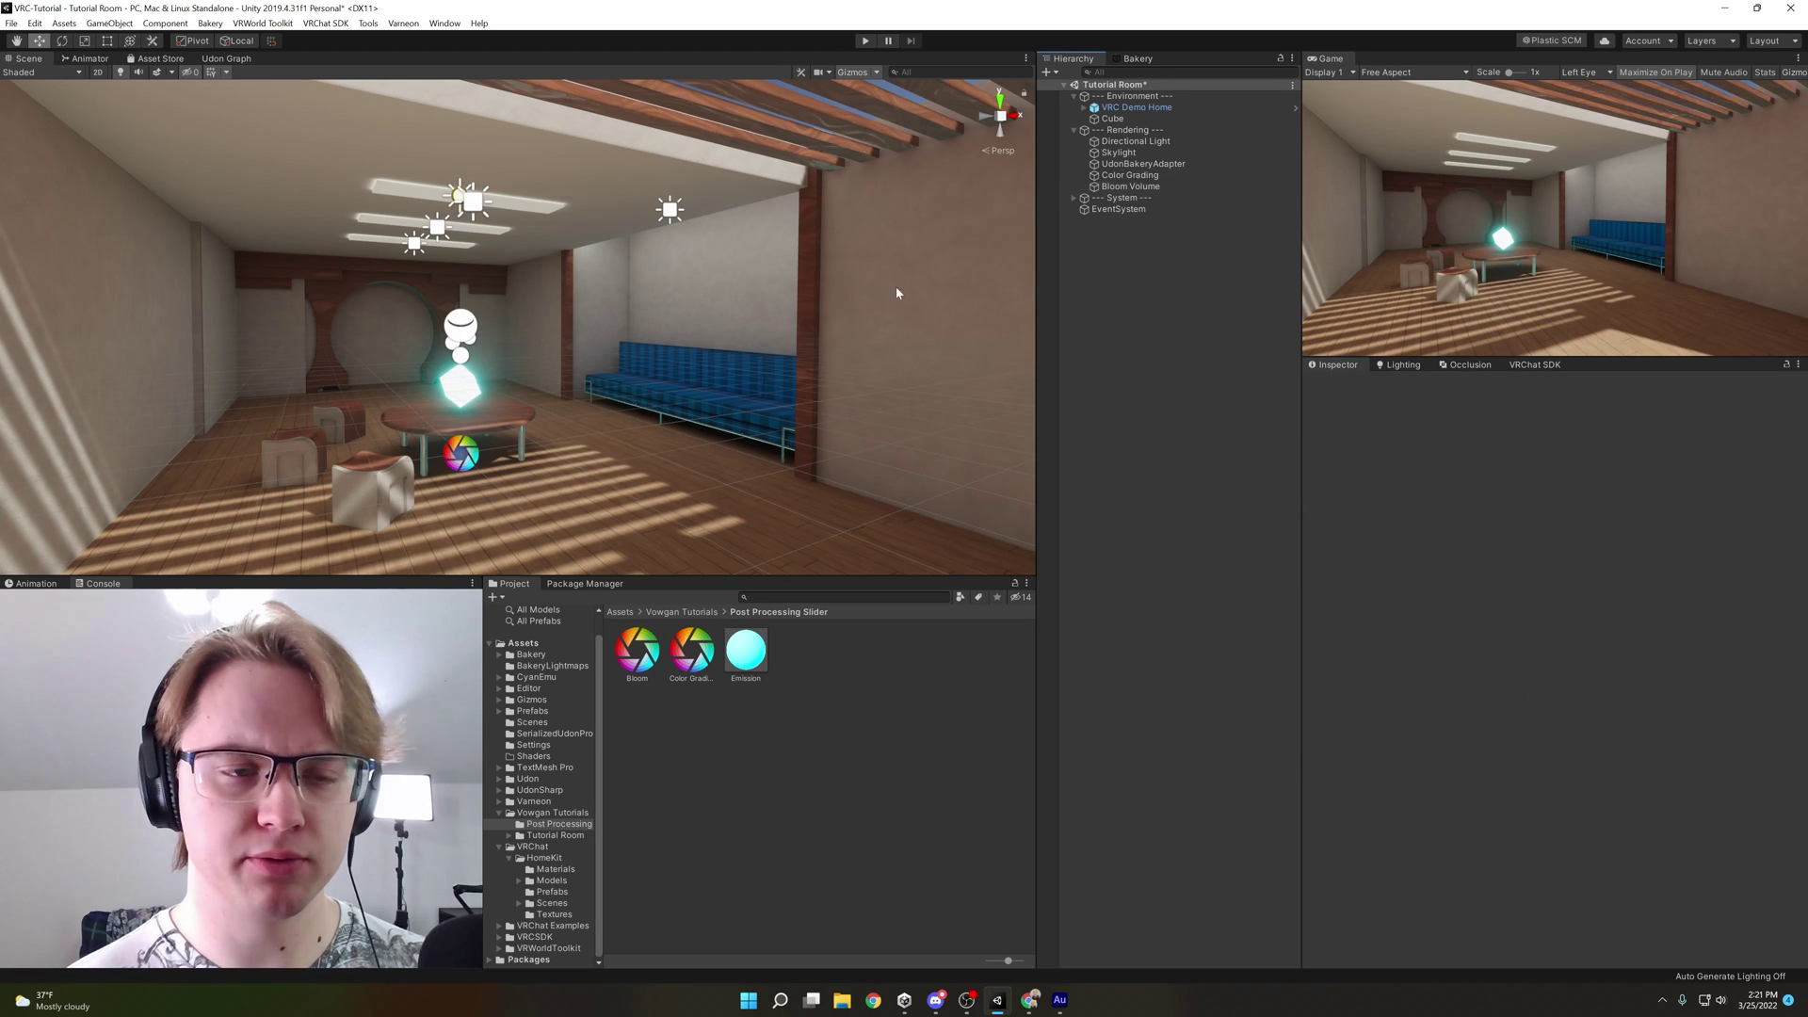
Create a new Canvas on the Default layer with World Space render mode
{"action": "right_click", "coordinate": [1136, 286]}
{"action": "mouse_move", "coordinate": [1200, 541]}
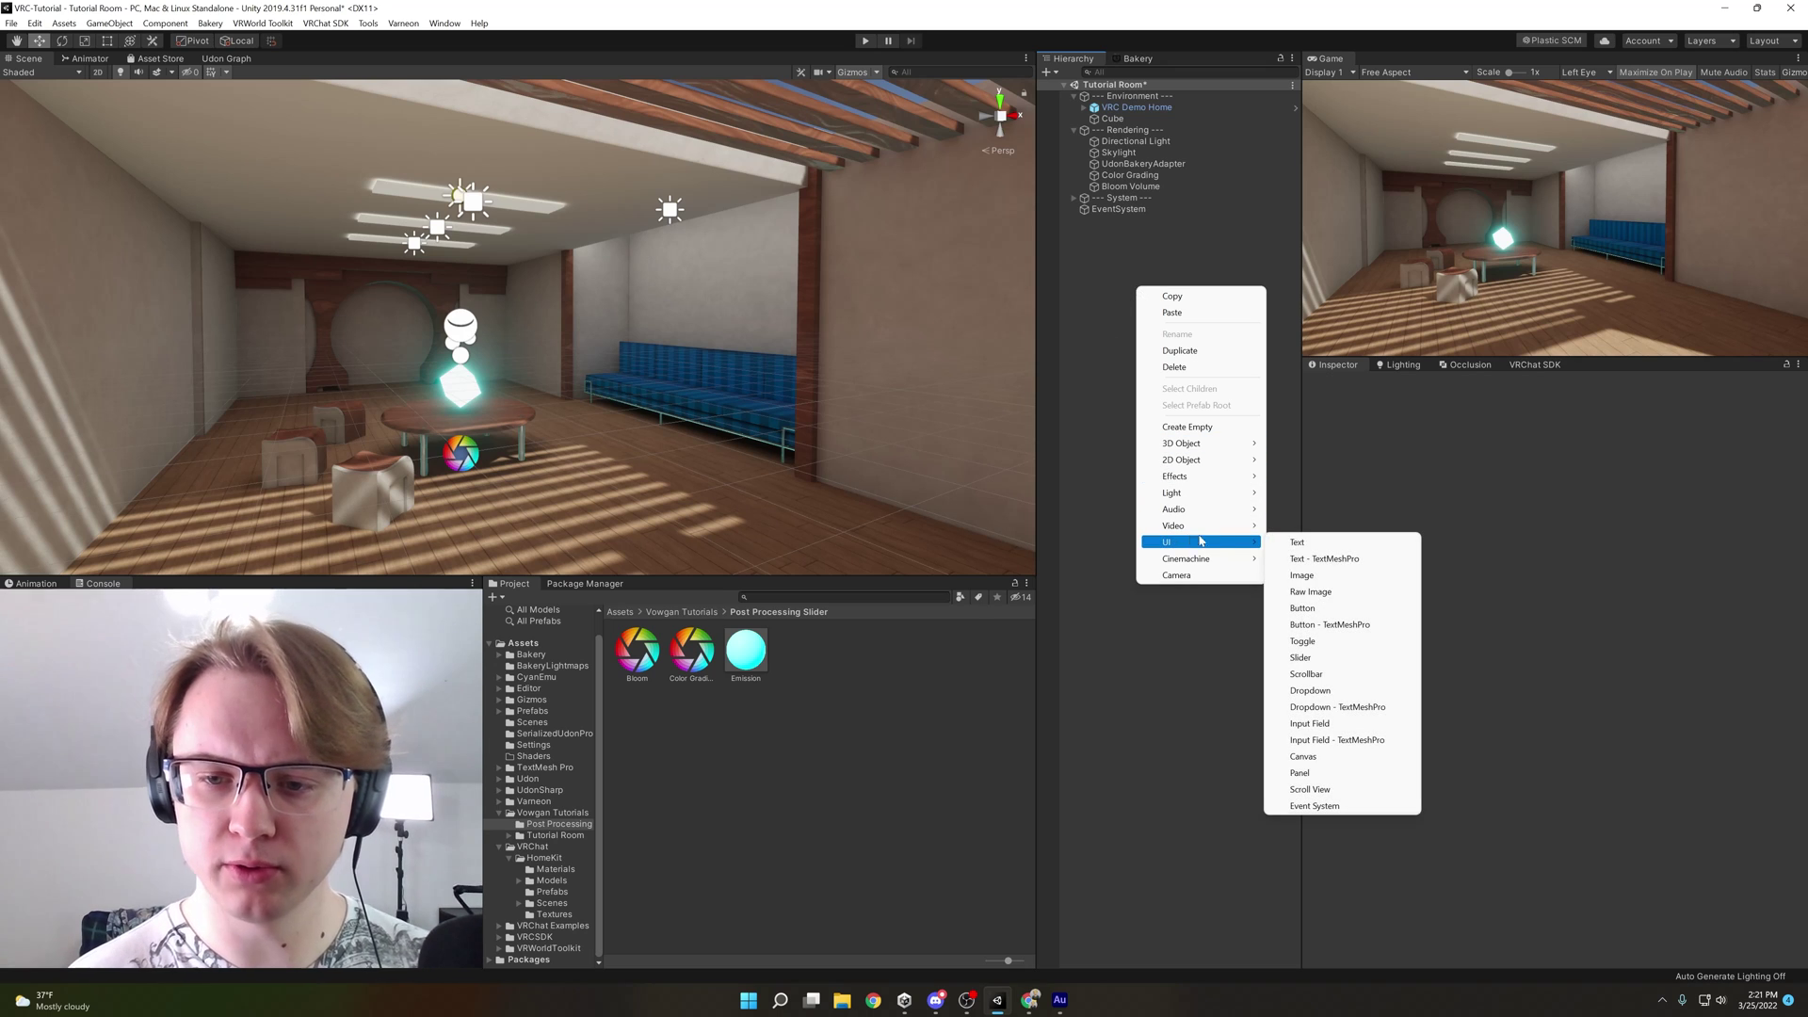
{"action": "left_click", "coordinate": [1302, 756]}
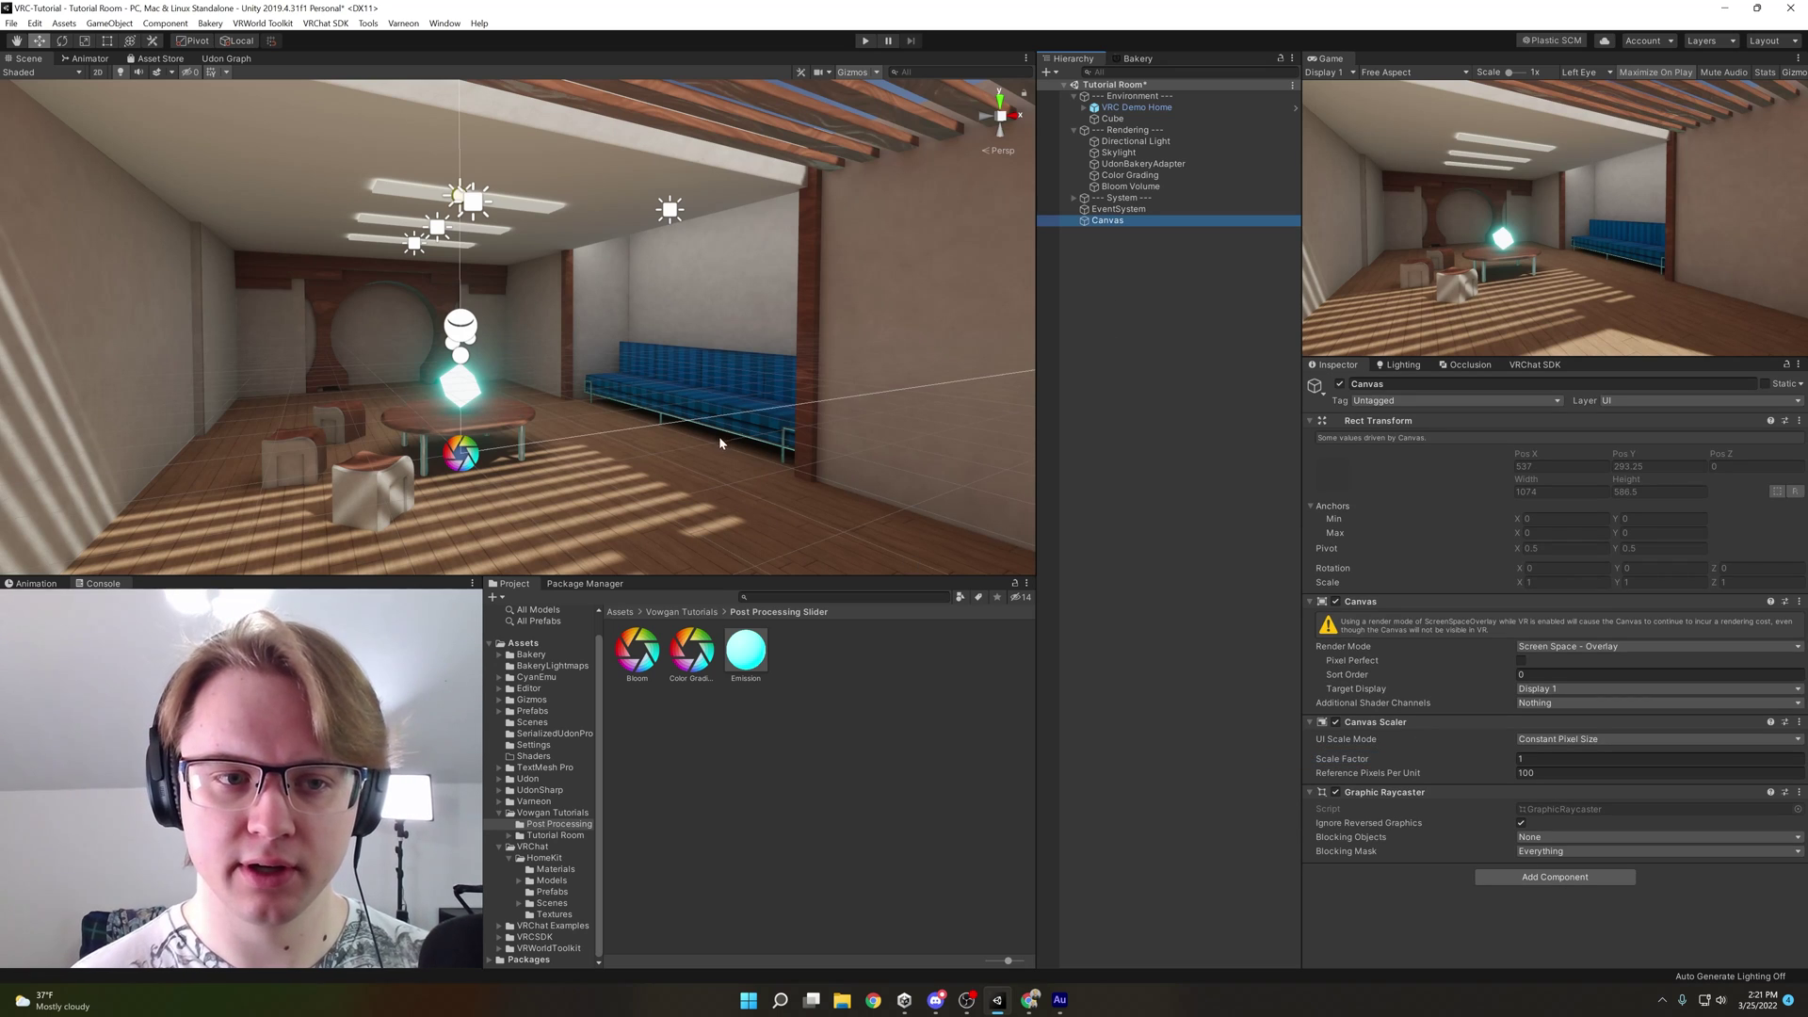
{"action": "key", "text": "f"}
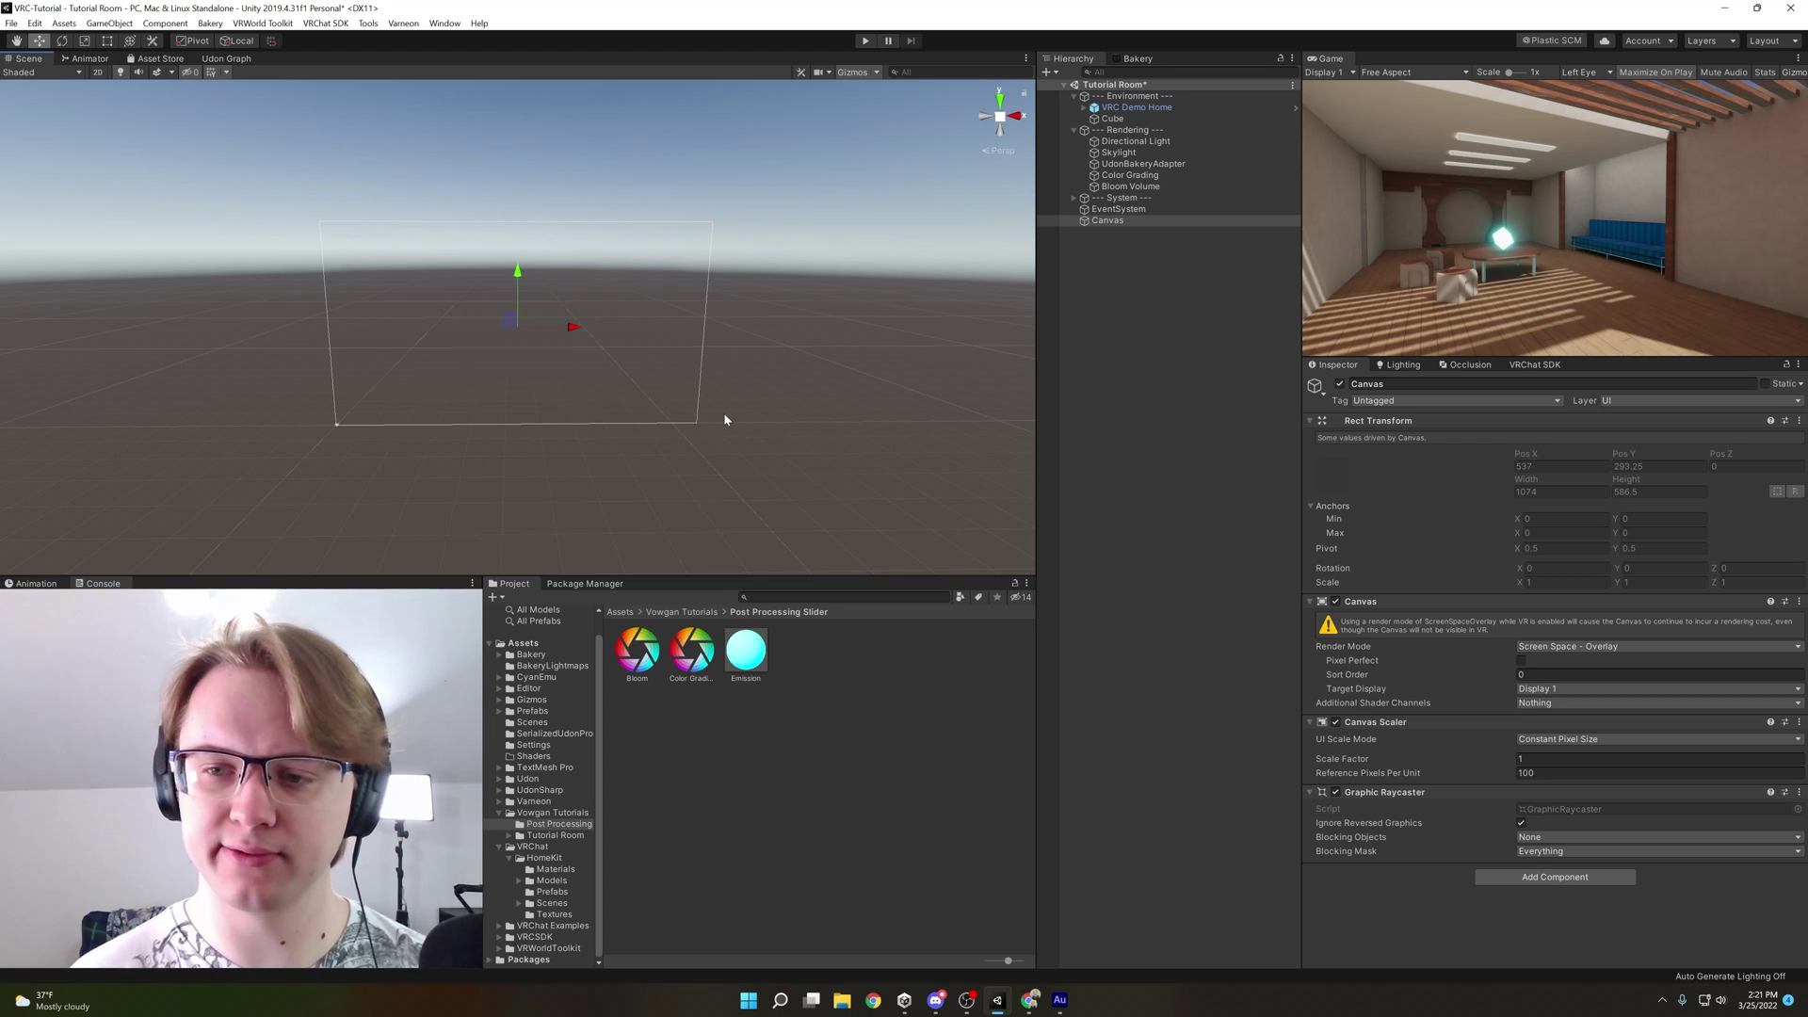
{"action": "left_click", "coordinate": [1611, 402]}
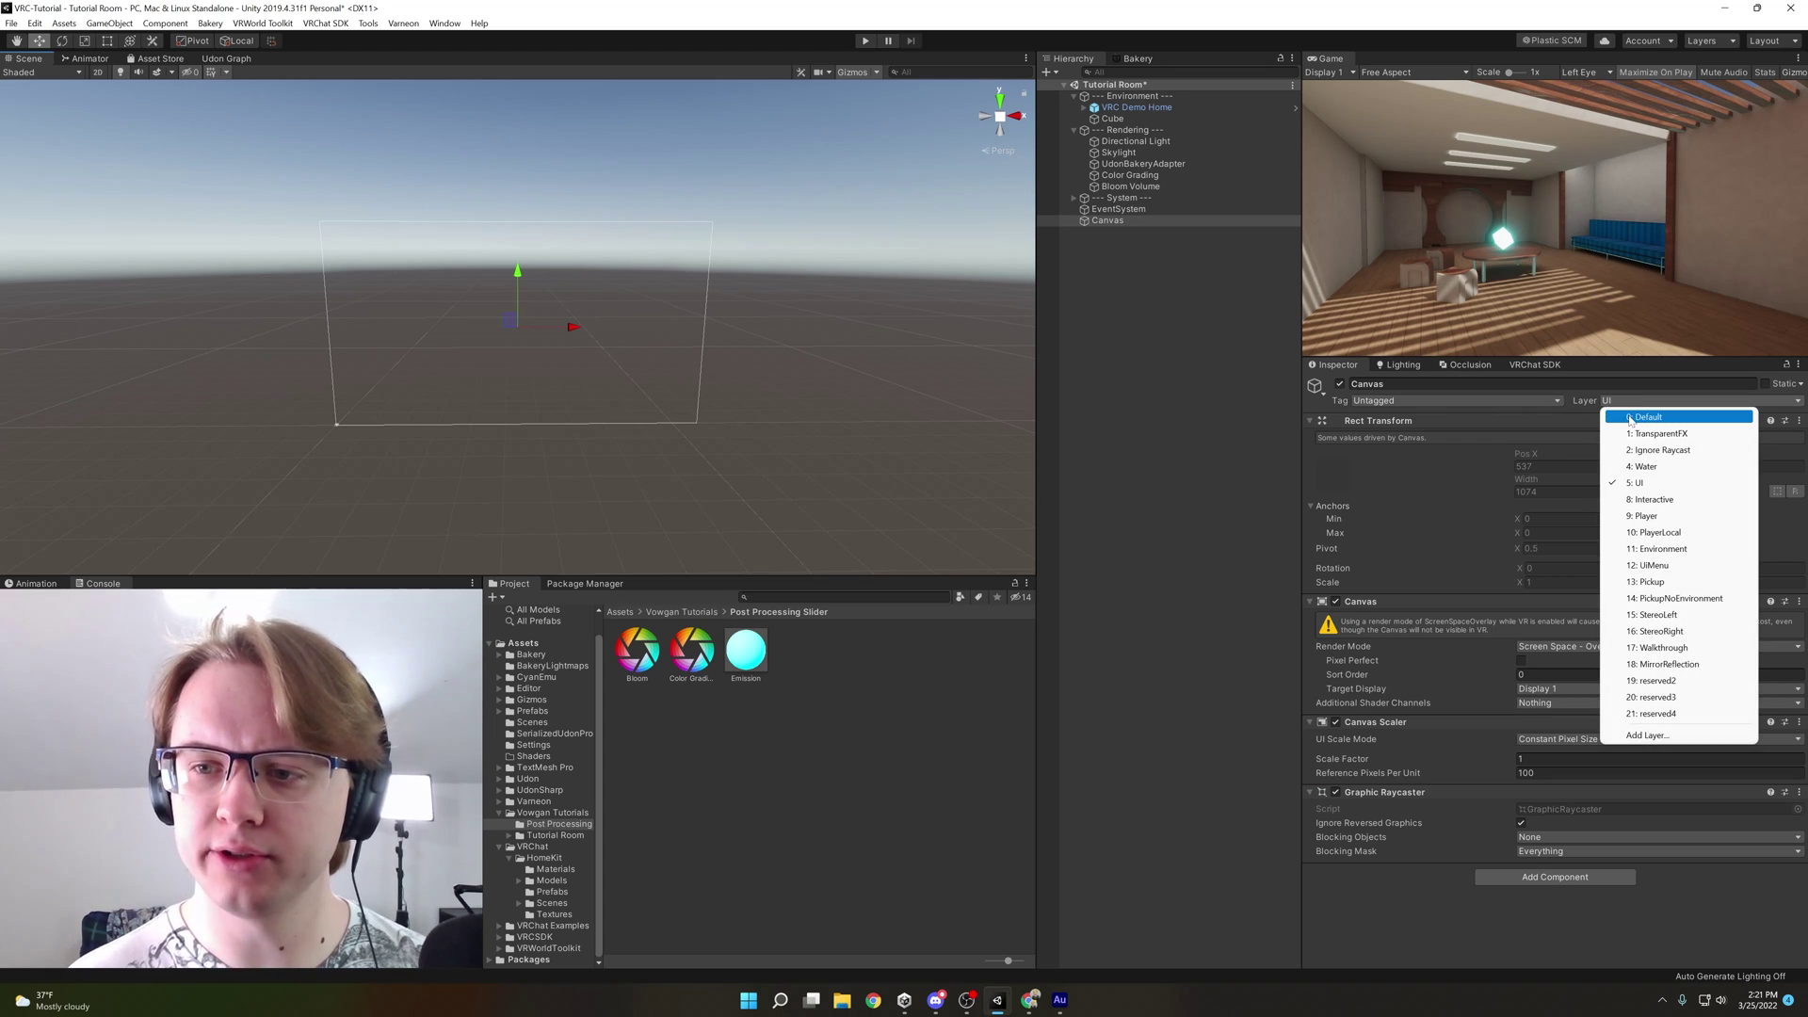
{"action": "left_click", "coordinate": [1629, 418]}
{"action": "left_click", "coordinate": [1553, 650]}
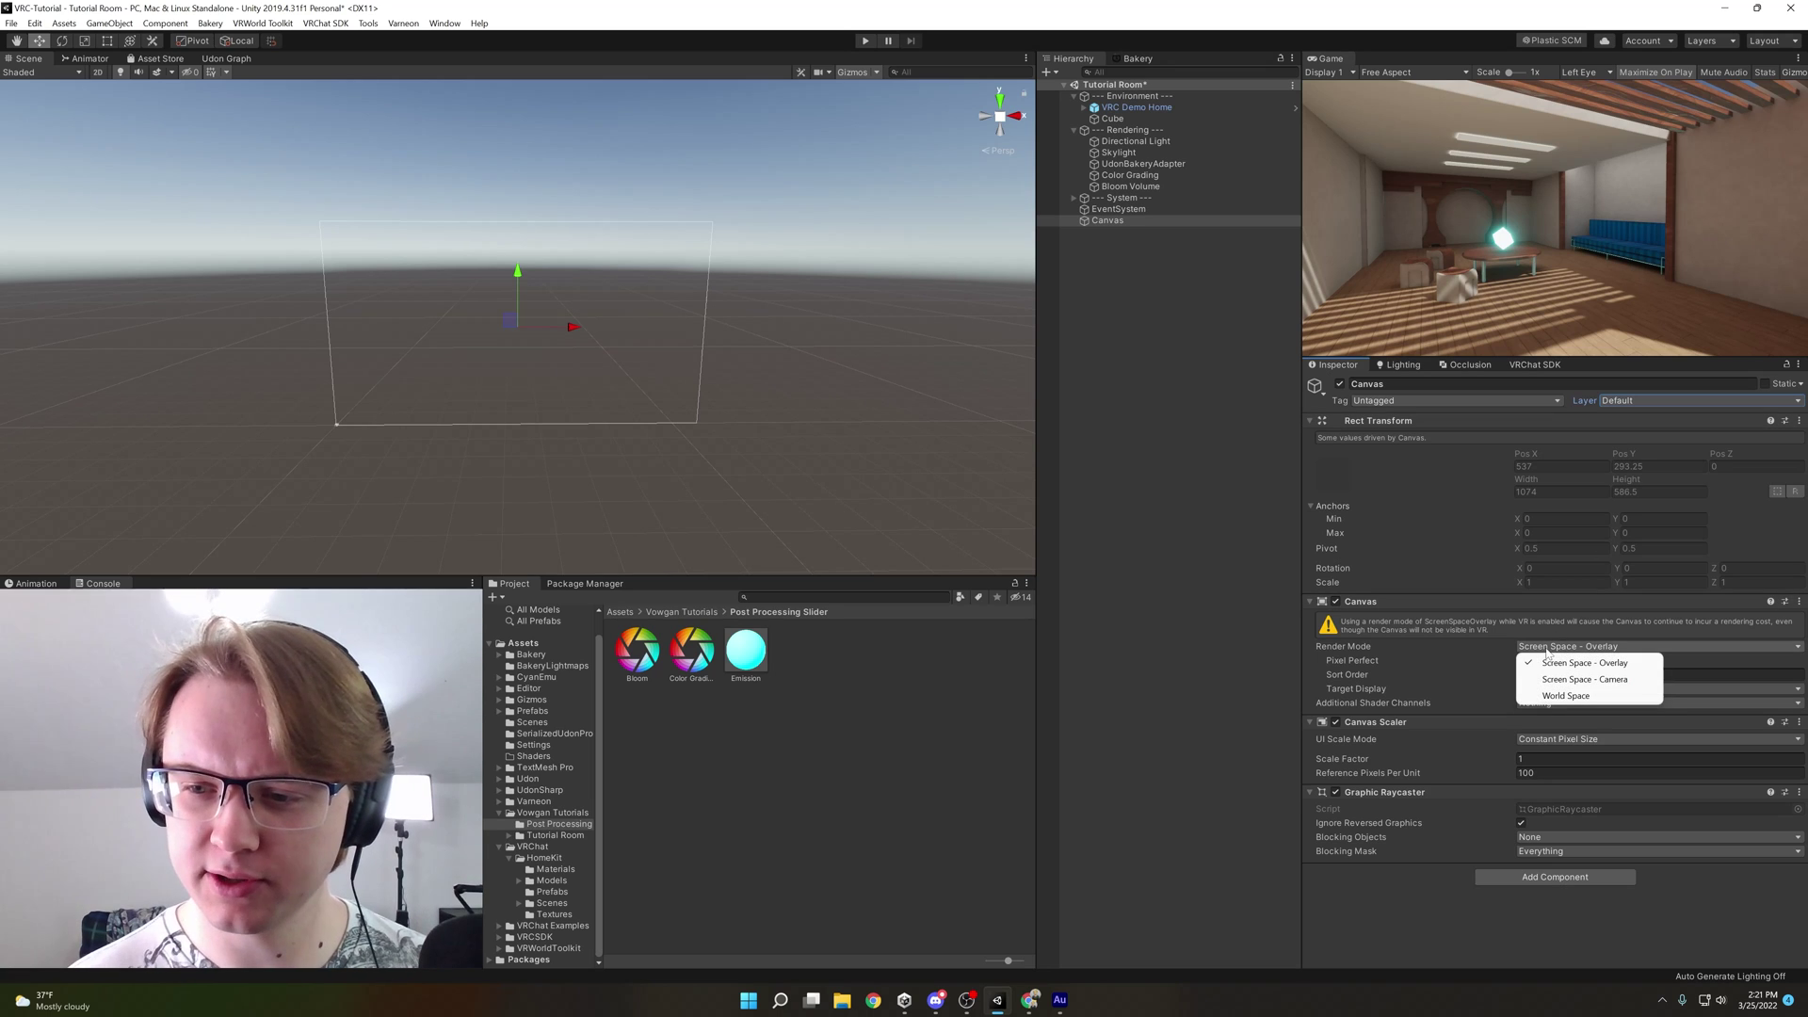
{"action": "left_click", "coordinate": [1552, 697]}
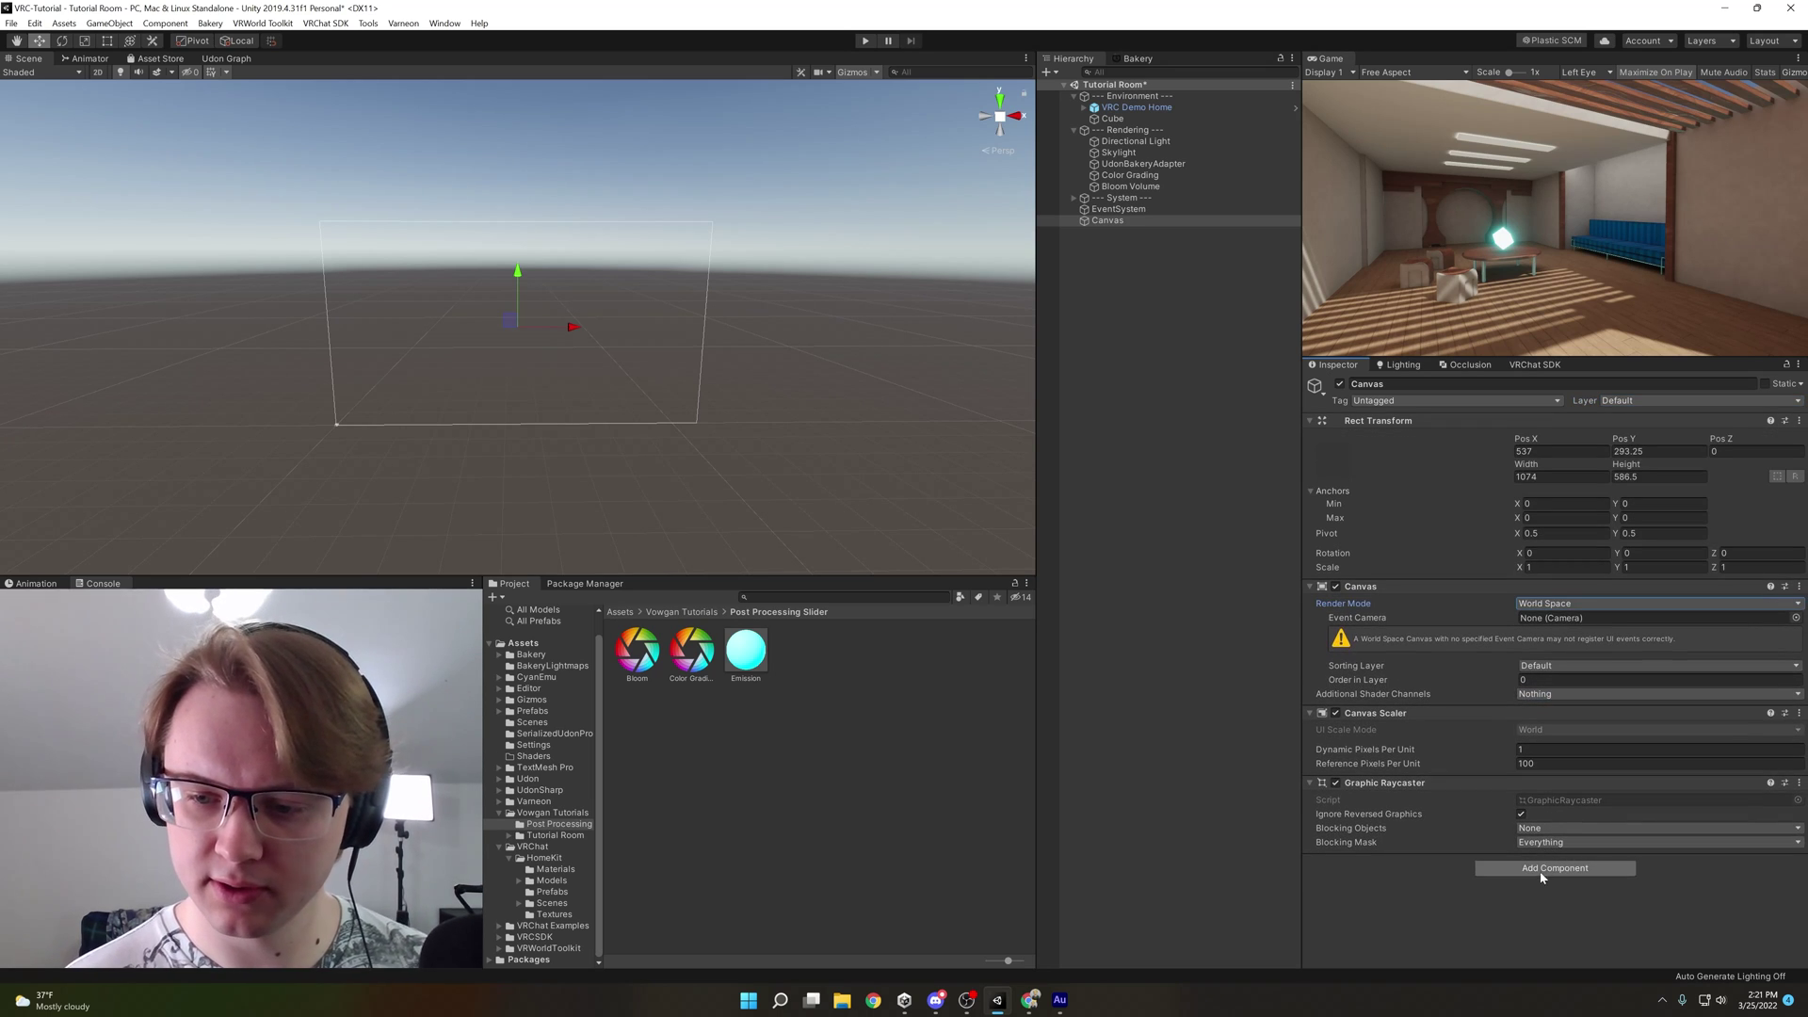
Add VRC Ui Shape and Box Collider components to the Canvas
{"action": "left_click", "coordinate": [1542, 869]}
{"action": "type", "text": "postsliuishape"}
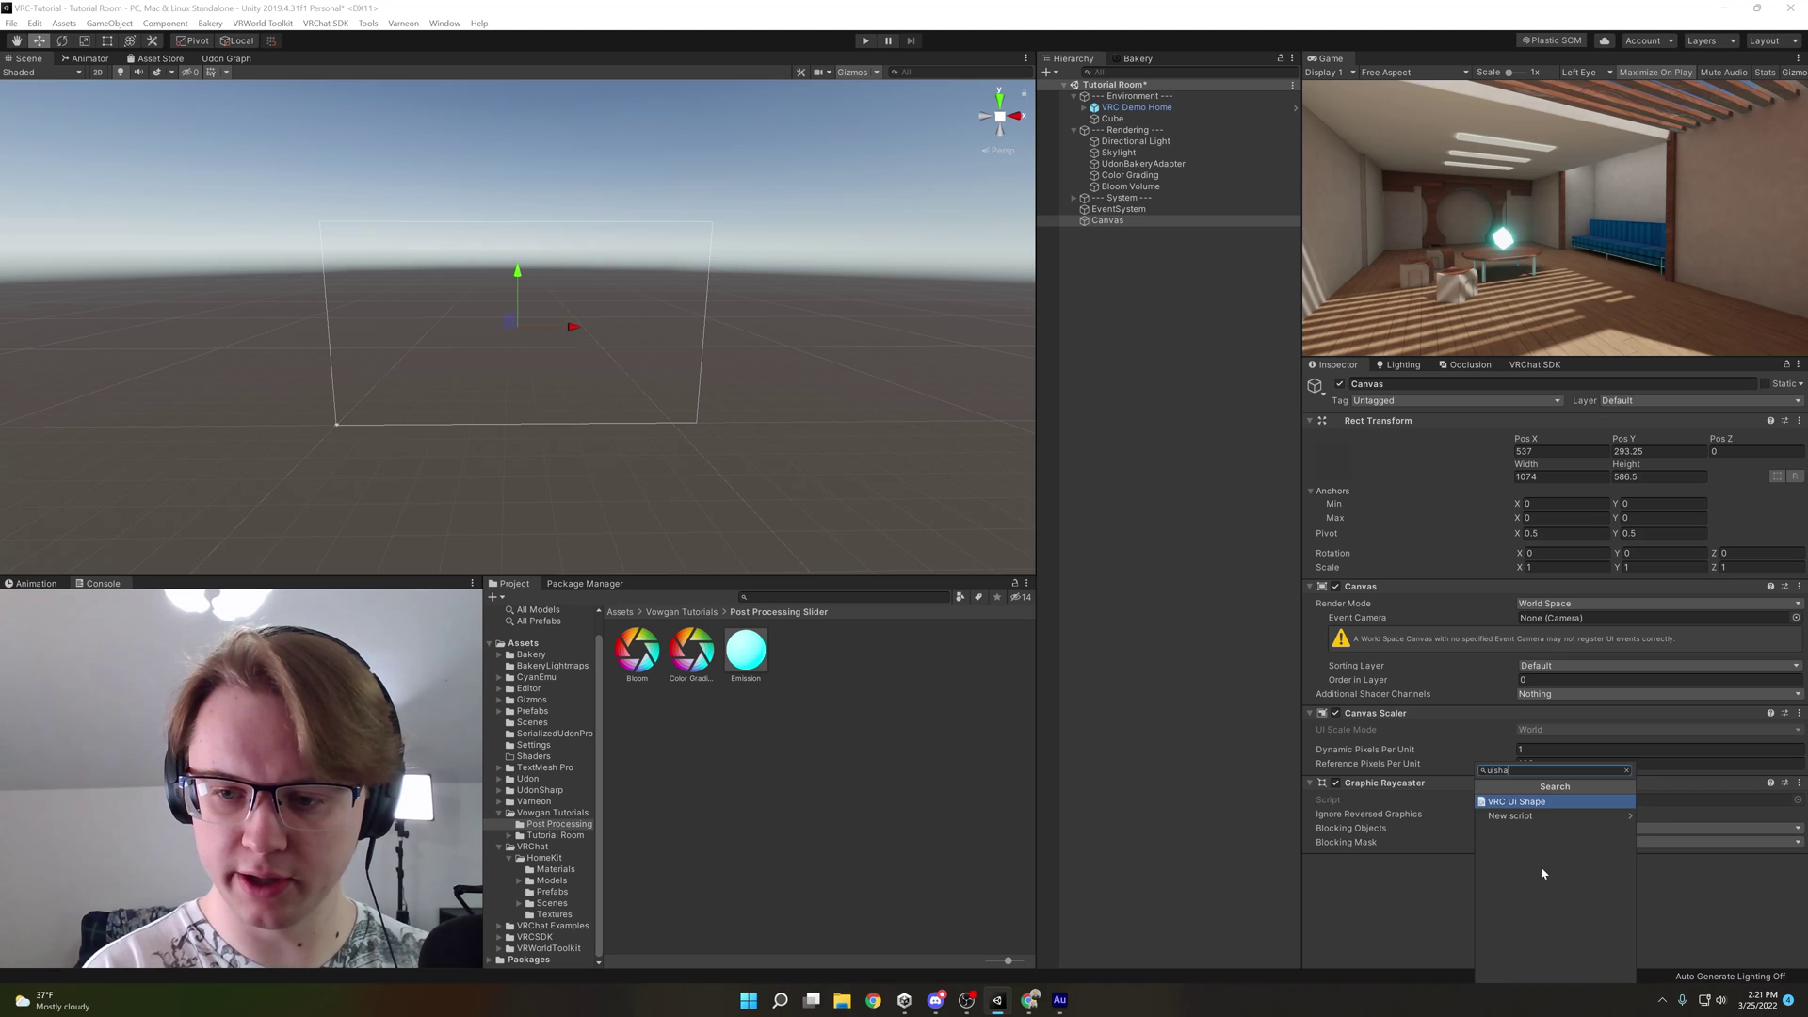
{"action": "key", "text": "Return"}
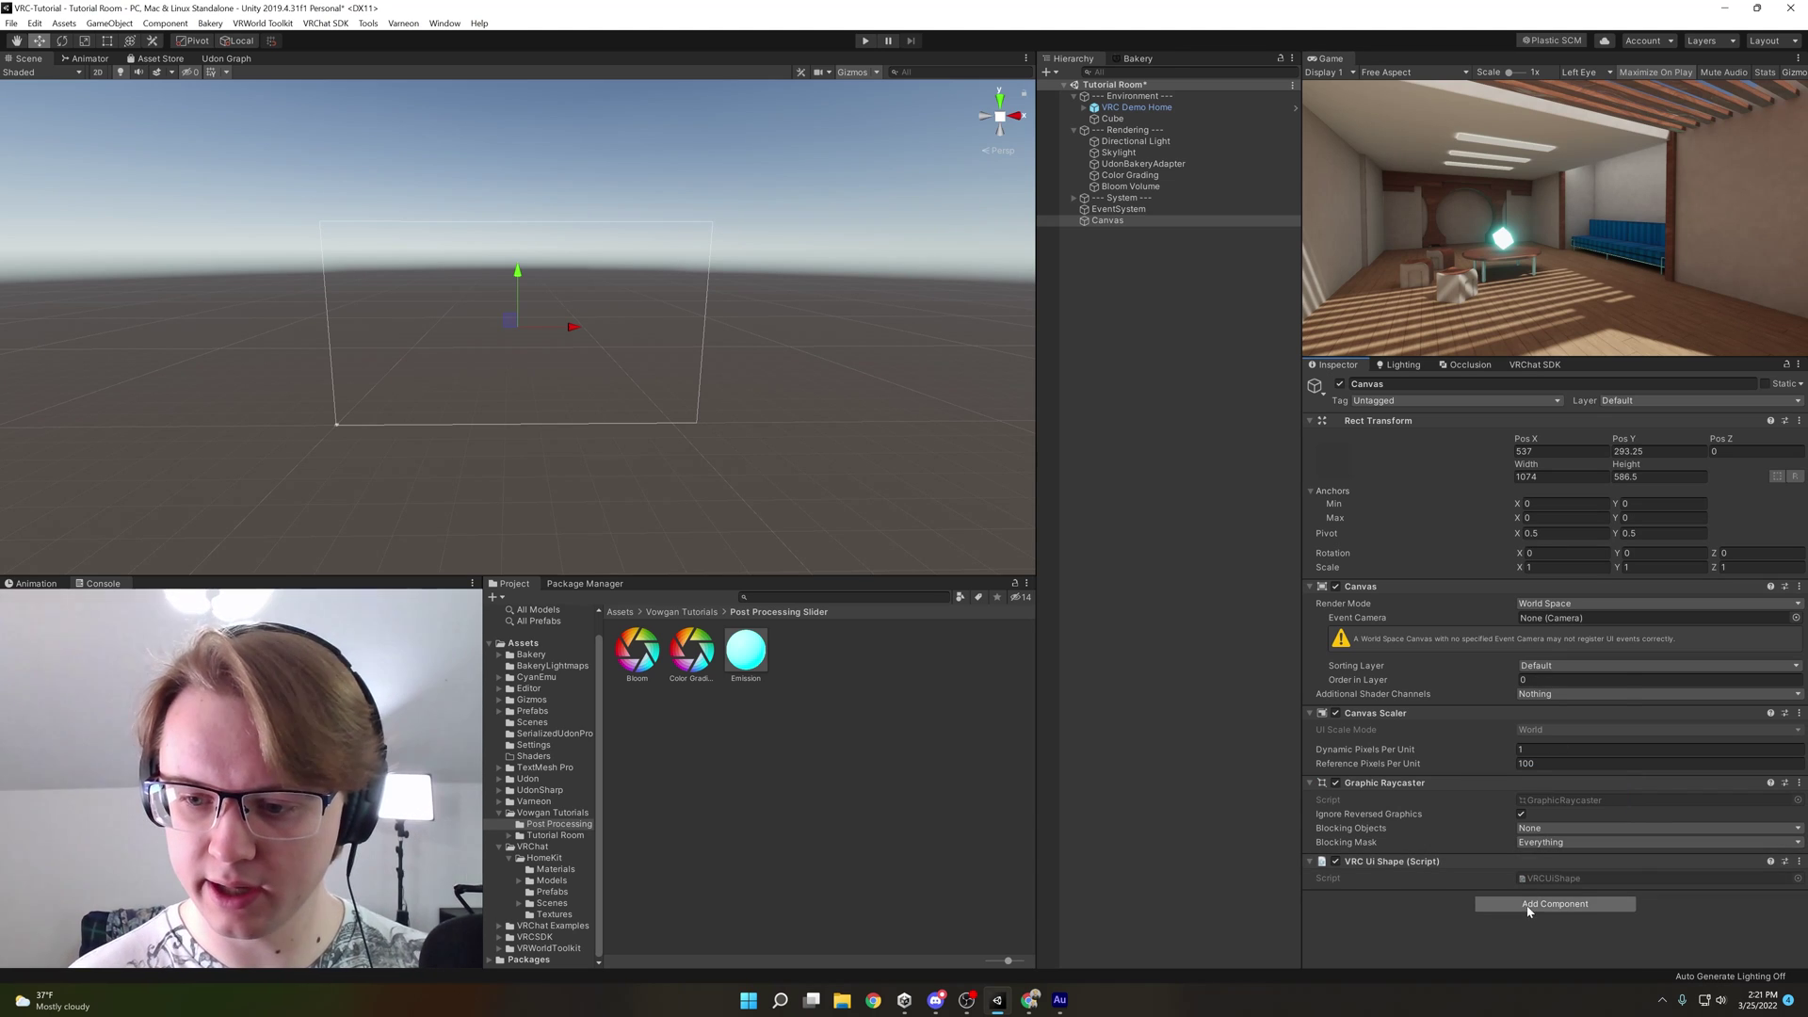
{"action": "left_click", "coordinate": [1527, 904]}
{"action": "type", "text": "box"}
{"action": "key", "text": "Return"}
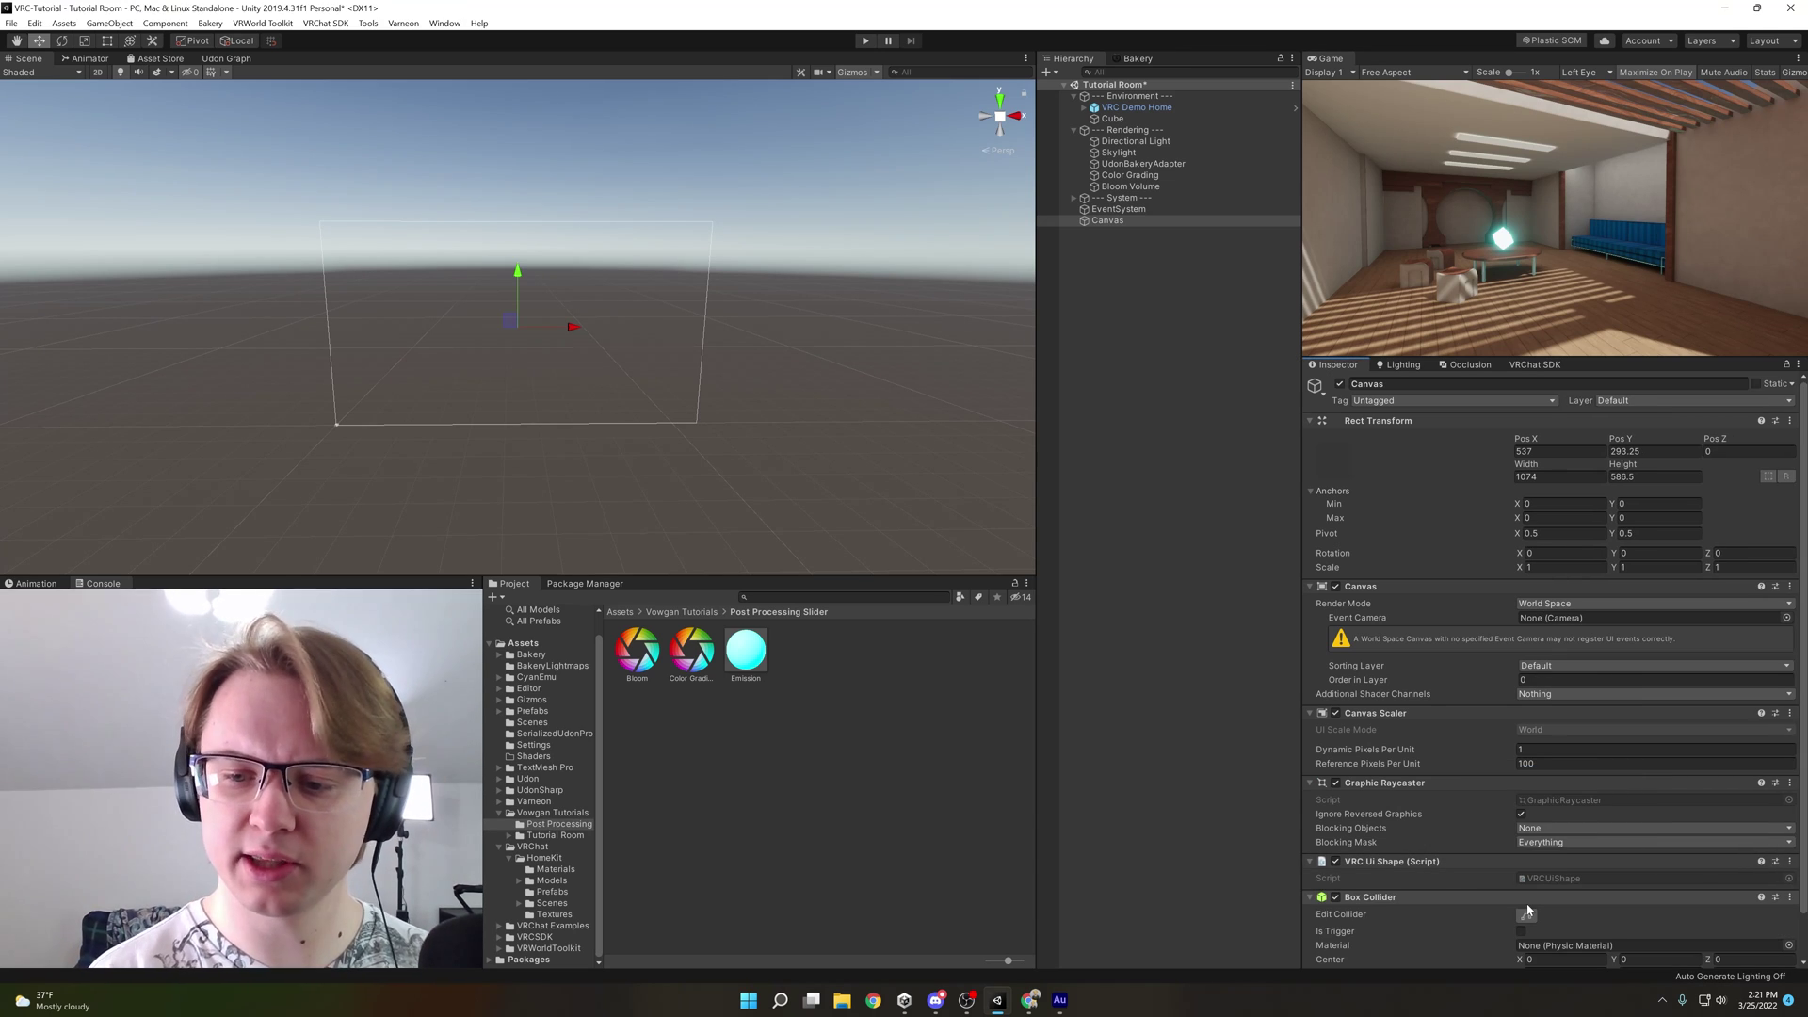
{"action": "scroll", "coordinate": [1492, 866], "scroll_direction": "down", "scroll_amount": 1}
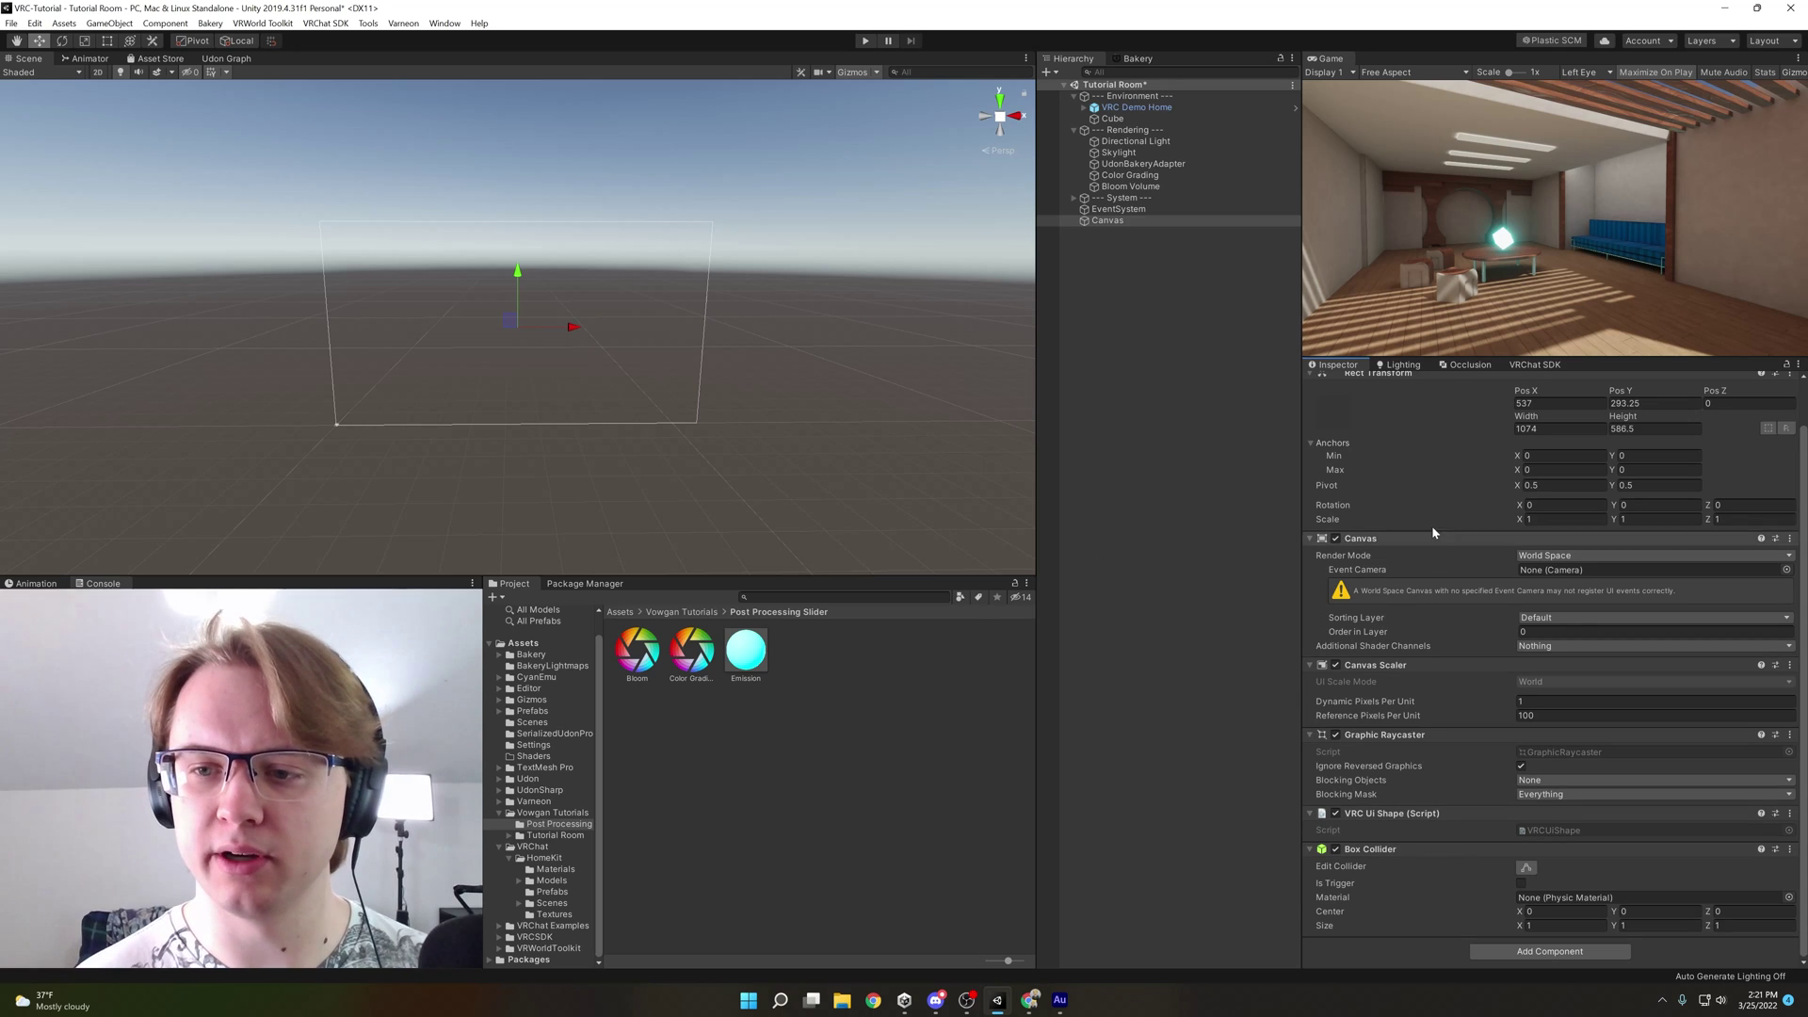
{"action": "scroll", "coordinate": [1412, 584], "scroll_direction": "up", "scroll_amount": 1}
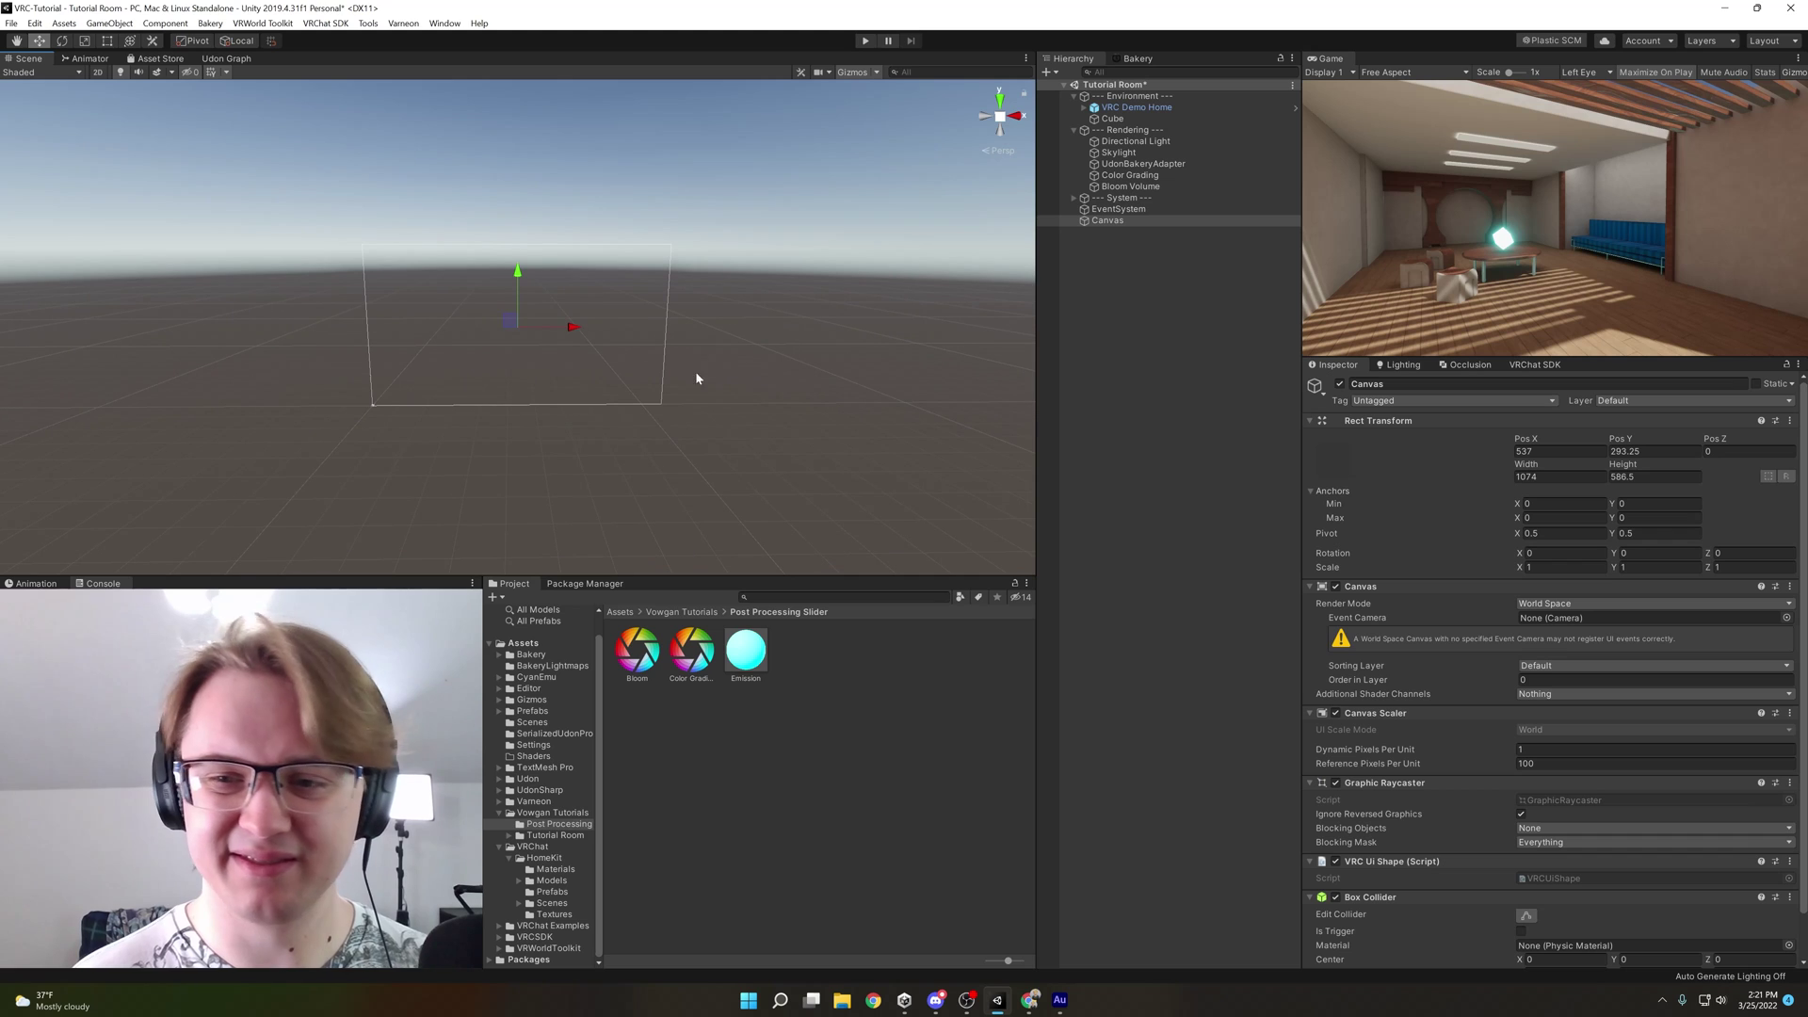
{"action": "type", "text": "0"}
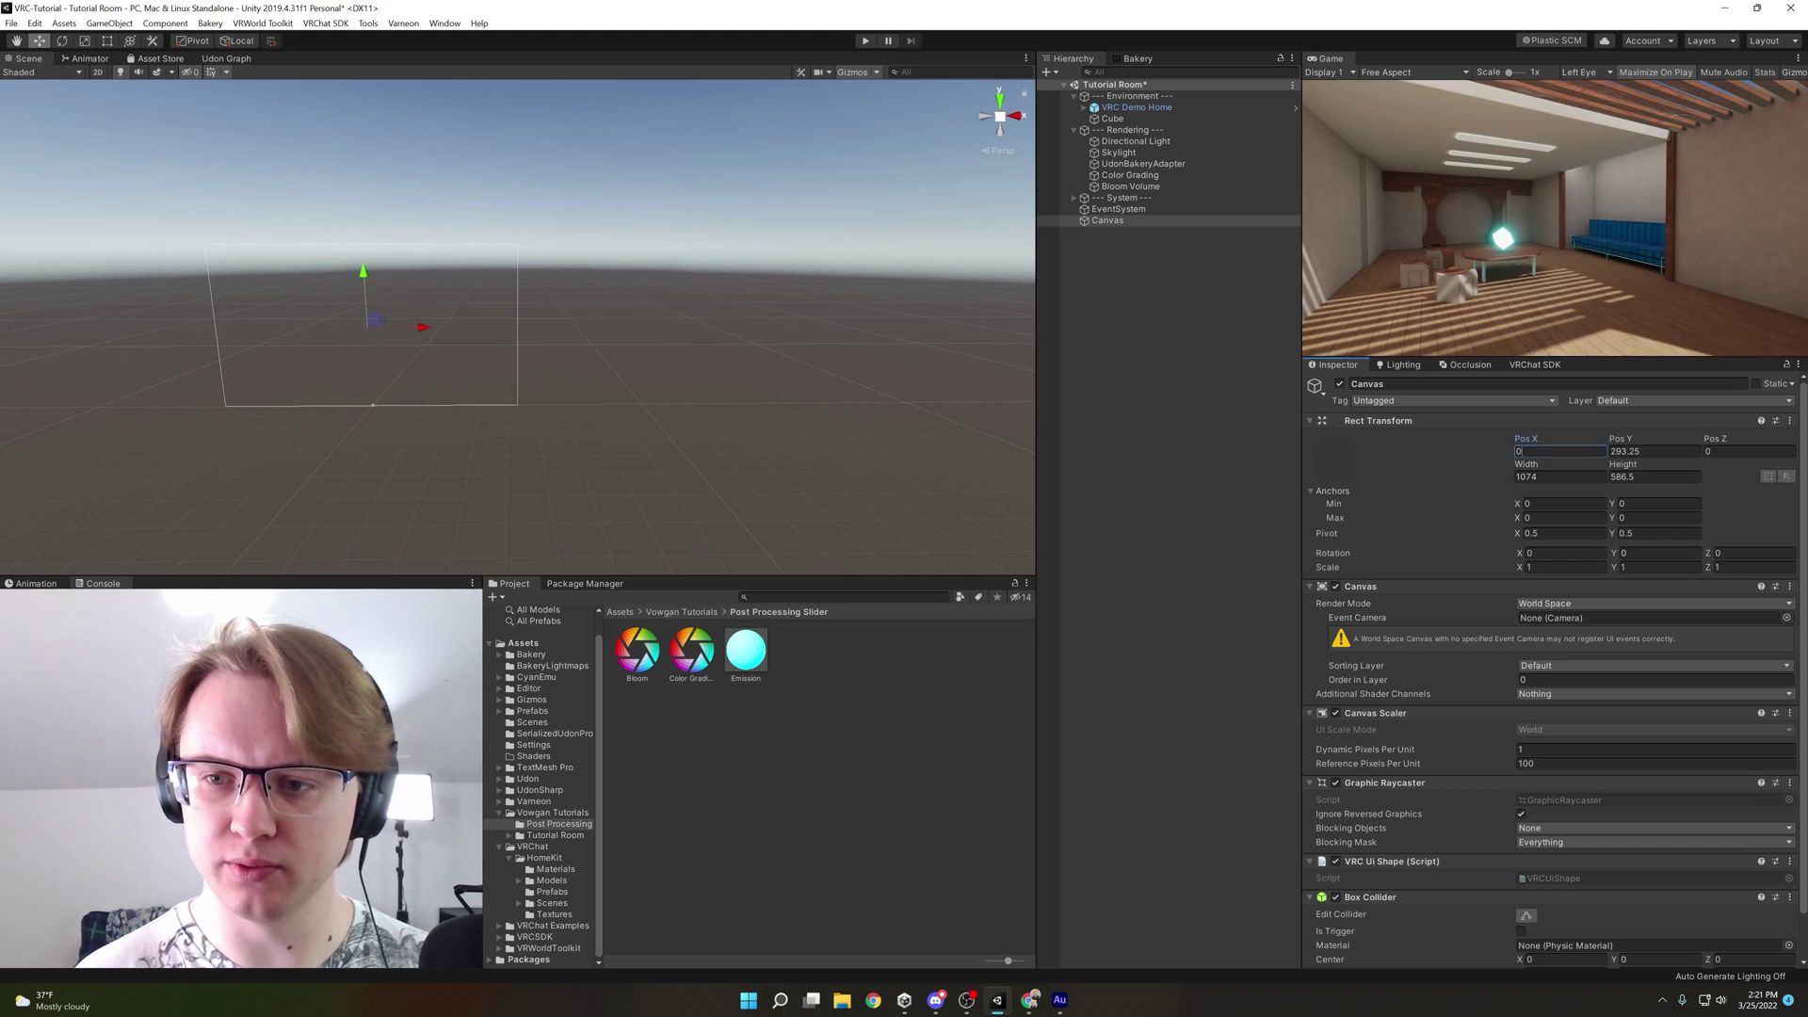
Set the Canvas to Pos 0/1, 300×200 size, 0.002 scale, with a 300×200 collider
{"action": "key", "text": "Tab"}
{"action": "type", "text": "0"}
{"action": "key", "text": "Tab"}
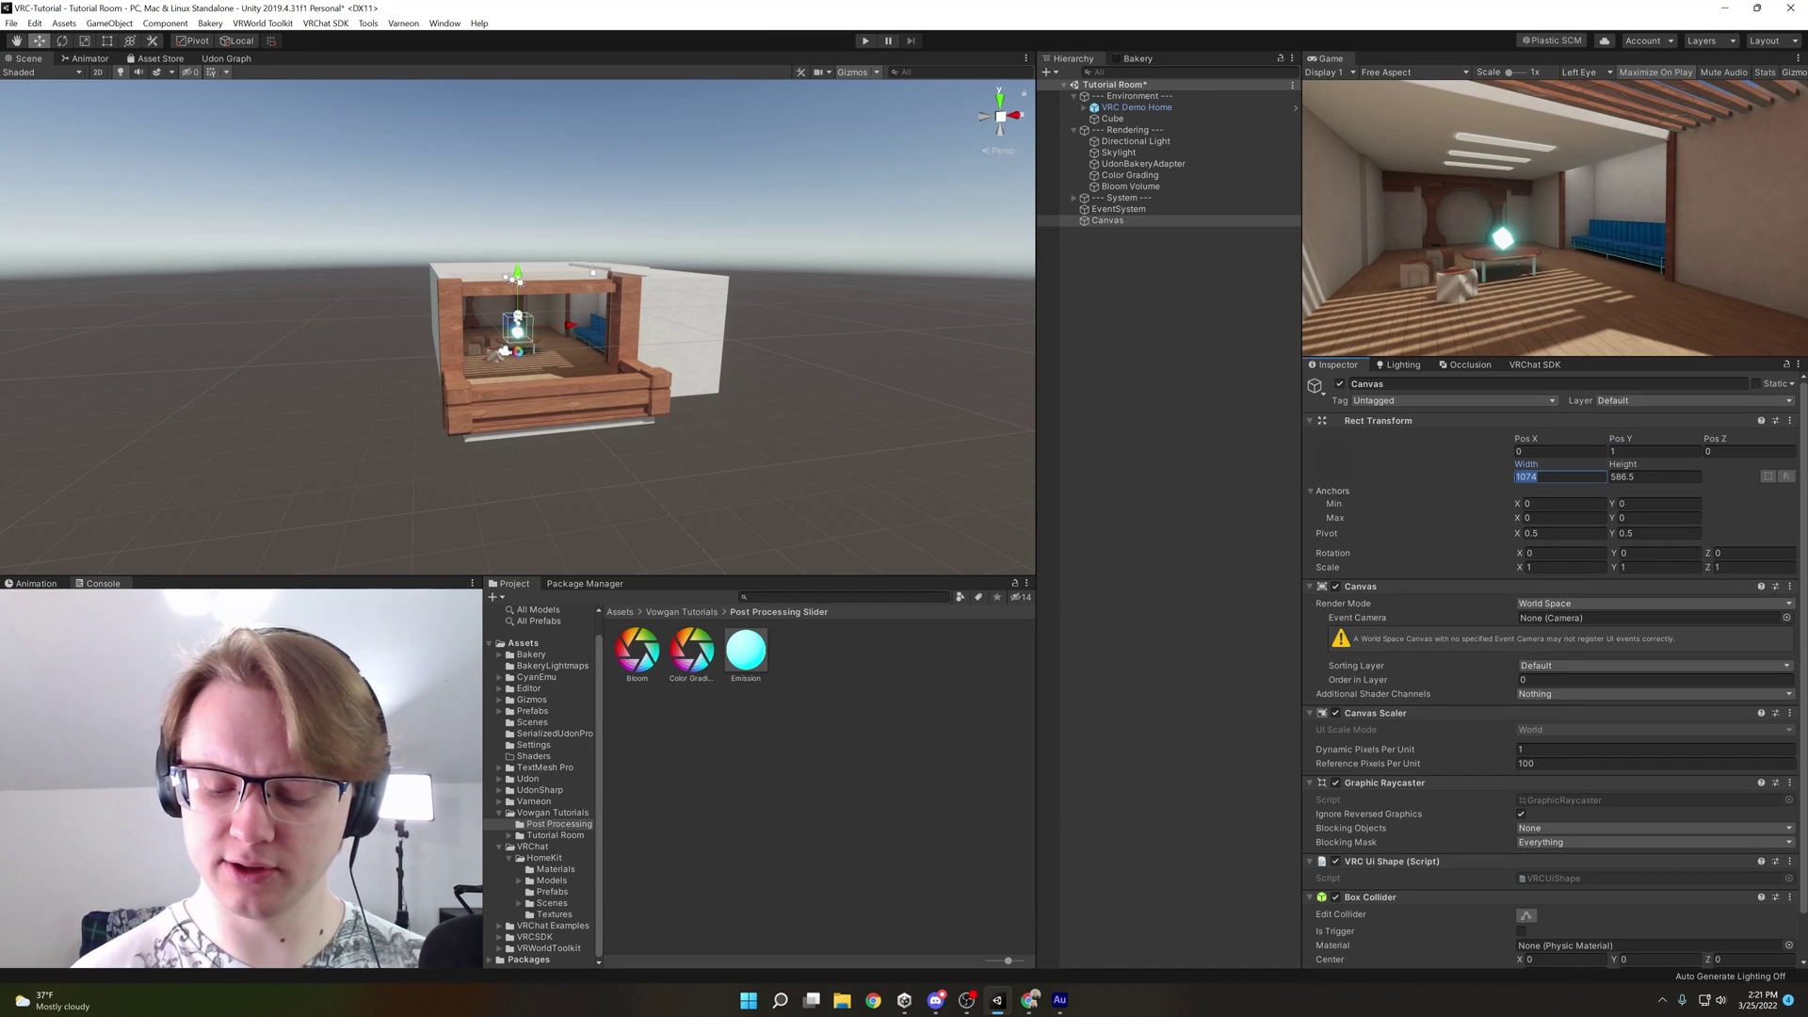
{"action": "type", "text": "300"}
{"action": "key", "text": "Tab"}
{"action": "type", "text": "200"}
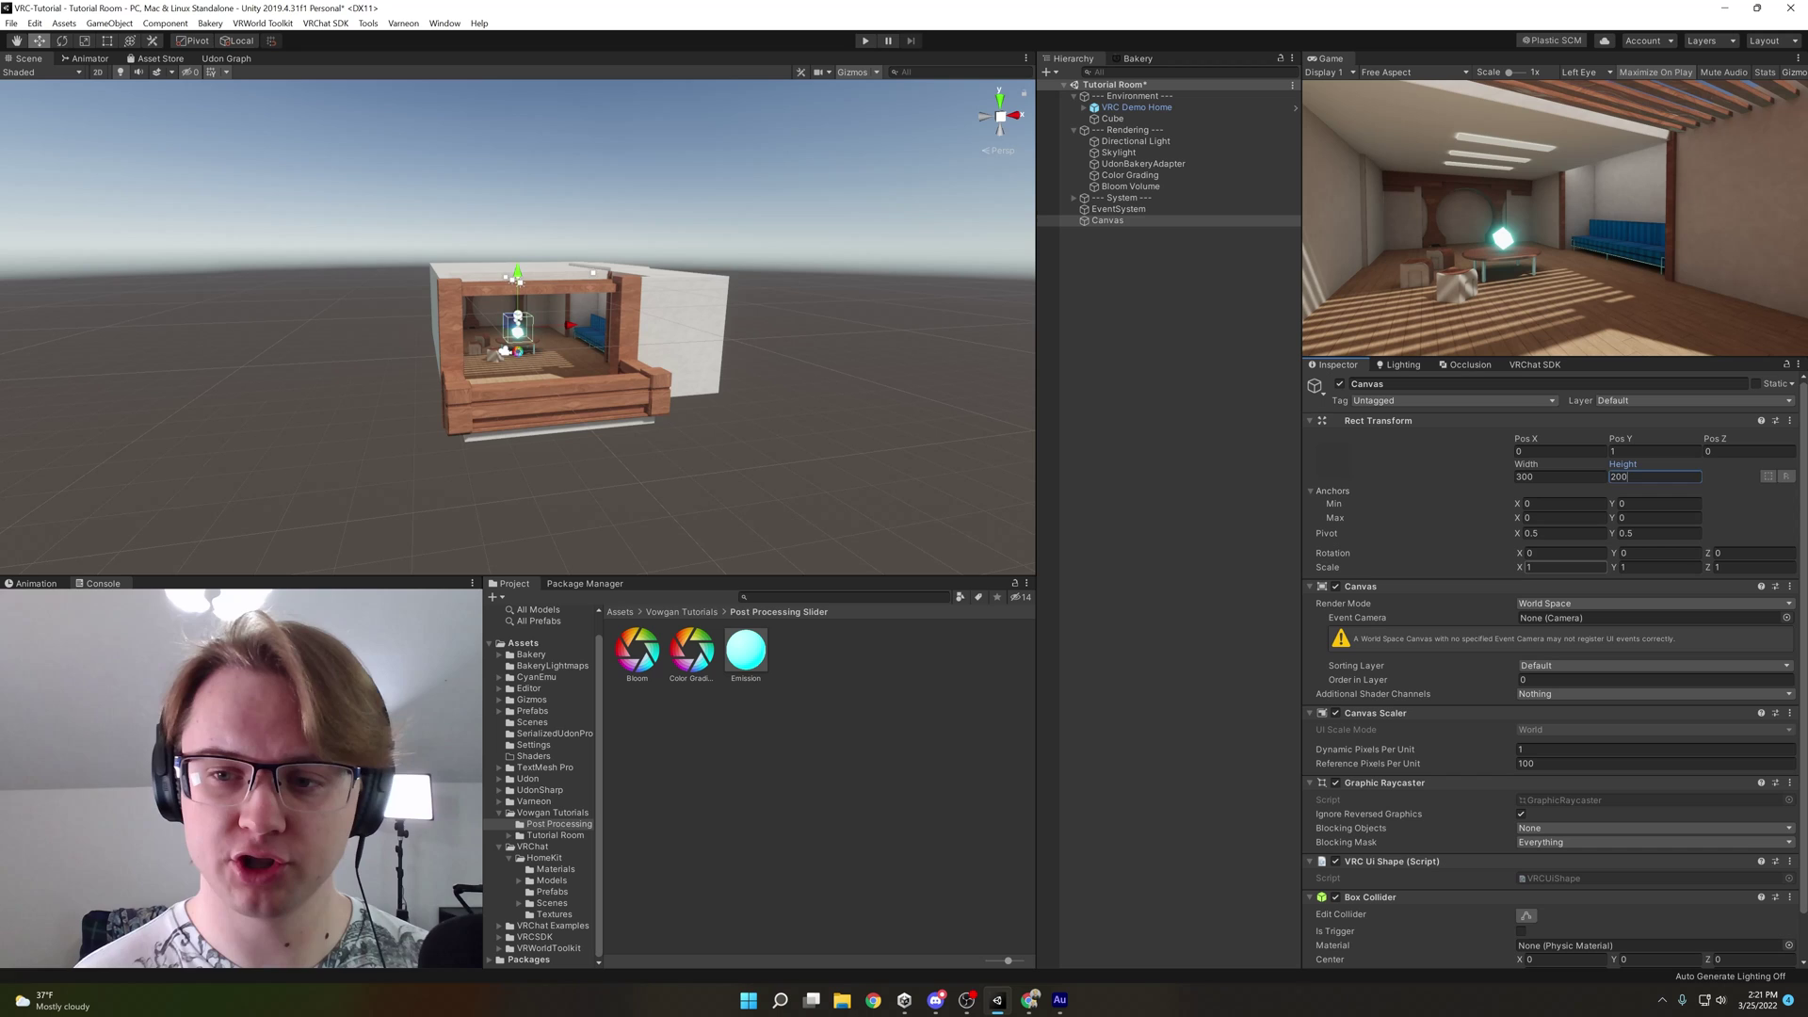
{"action": "key", "text": "BackSpace"}
{"action": "type", "text": "2"}
{"action": "key", "text": "Tab"}
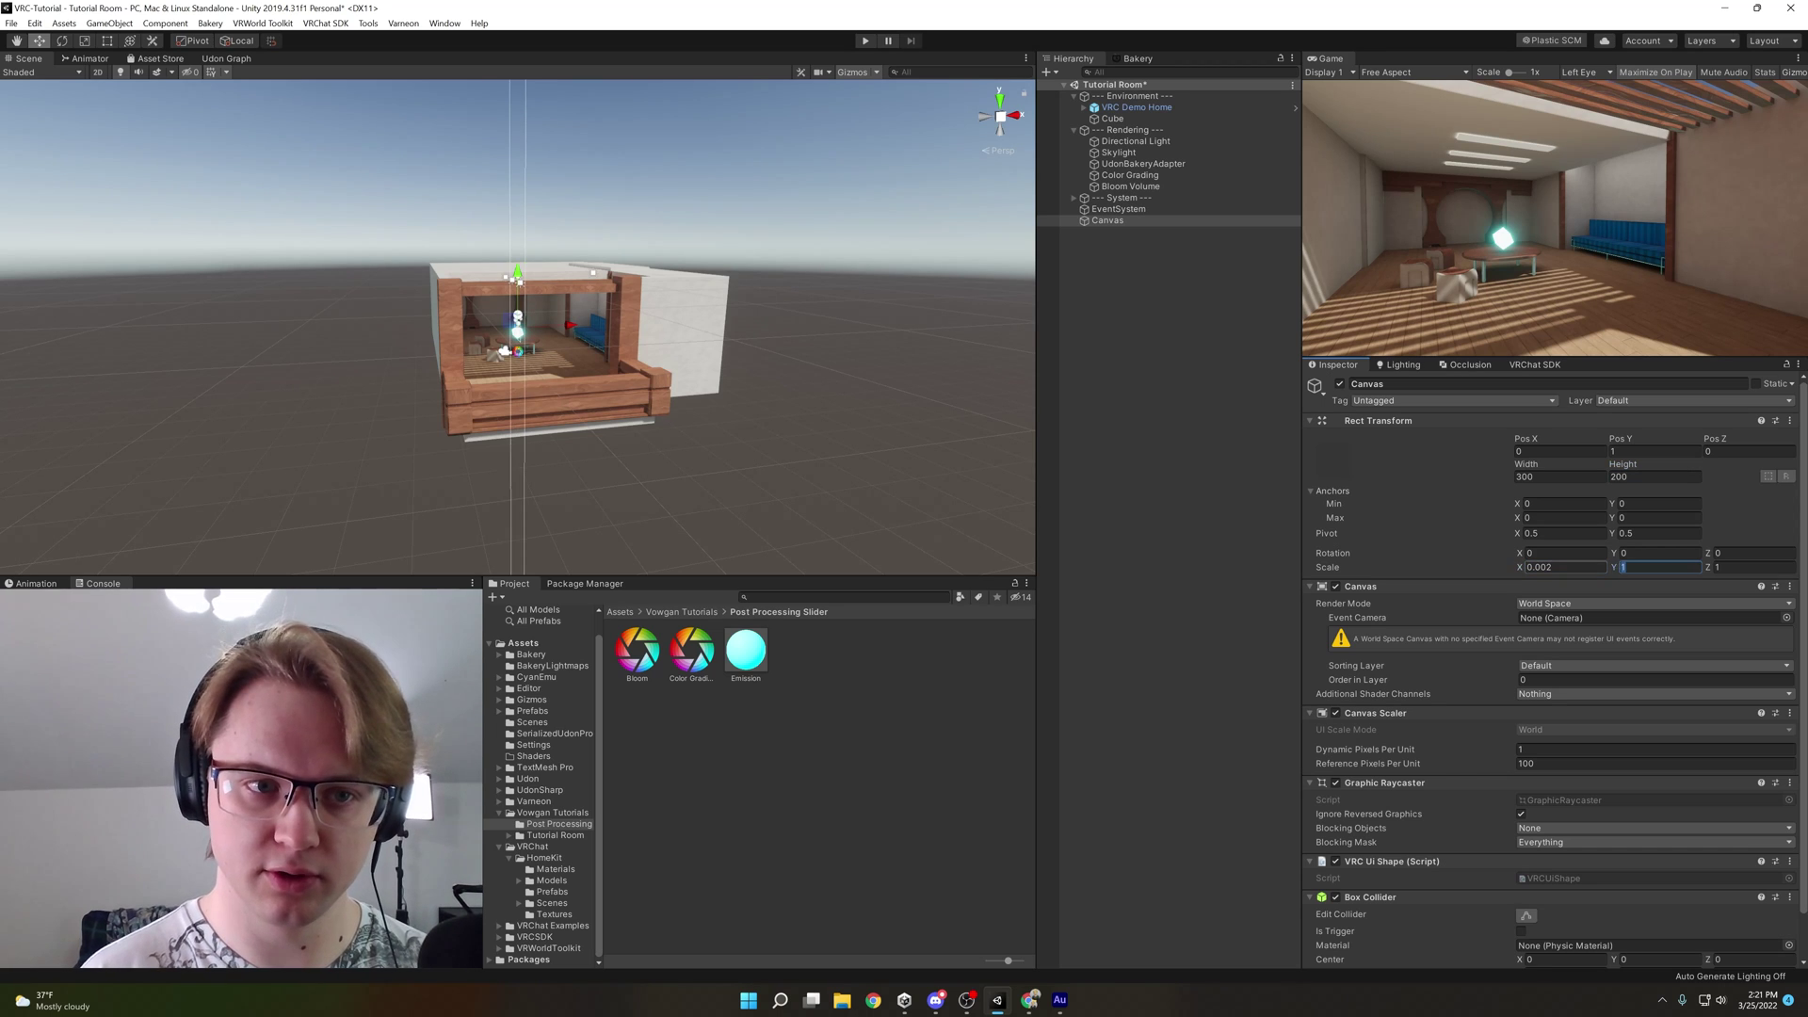
{"action": "type", "text": "0.002"}
{"action": "key", "text": "Tab"}
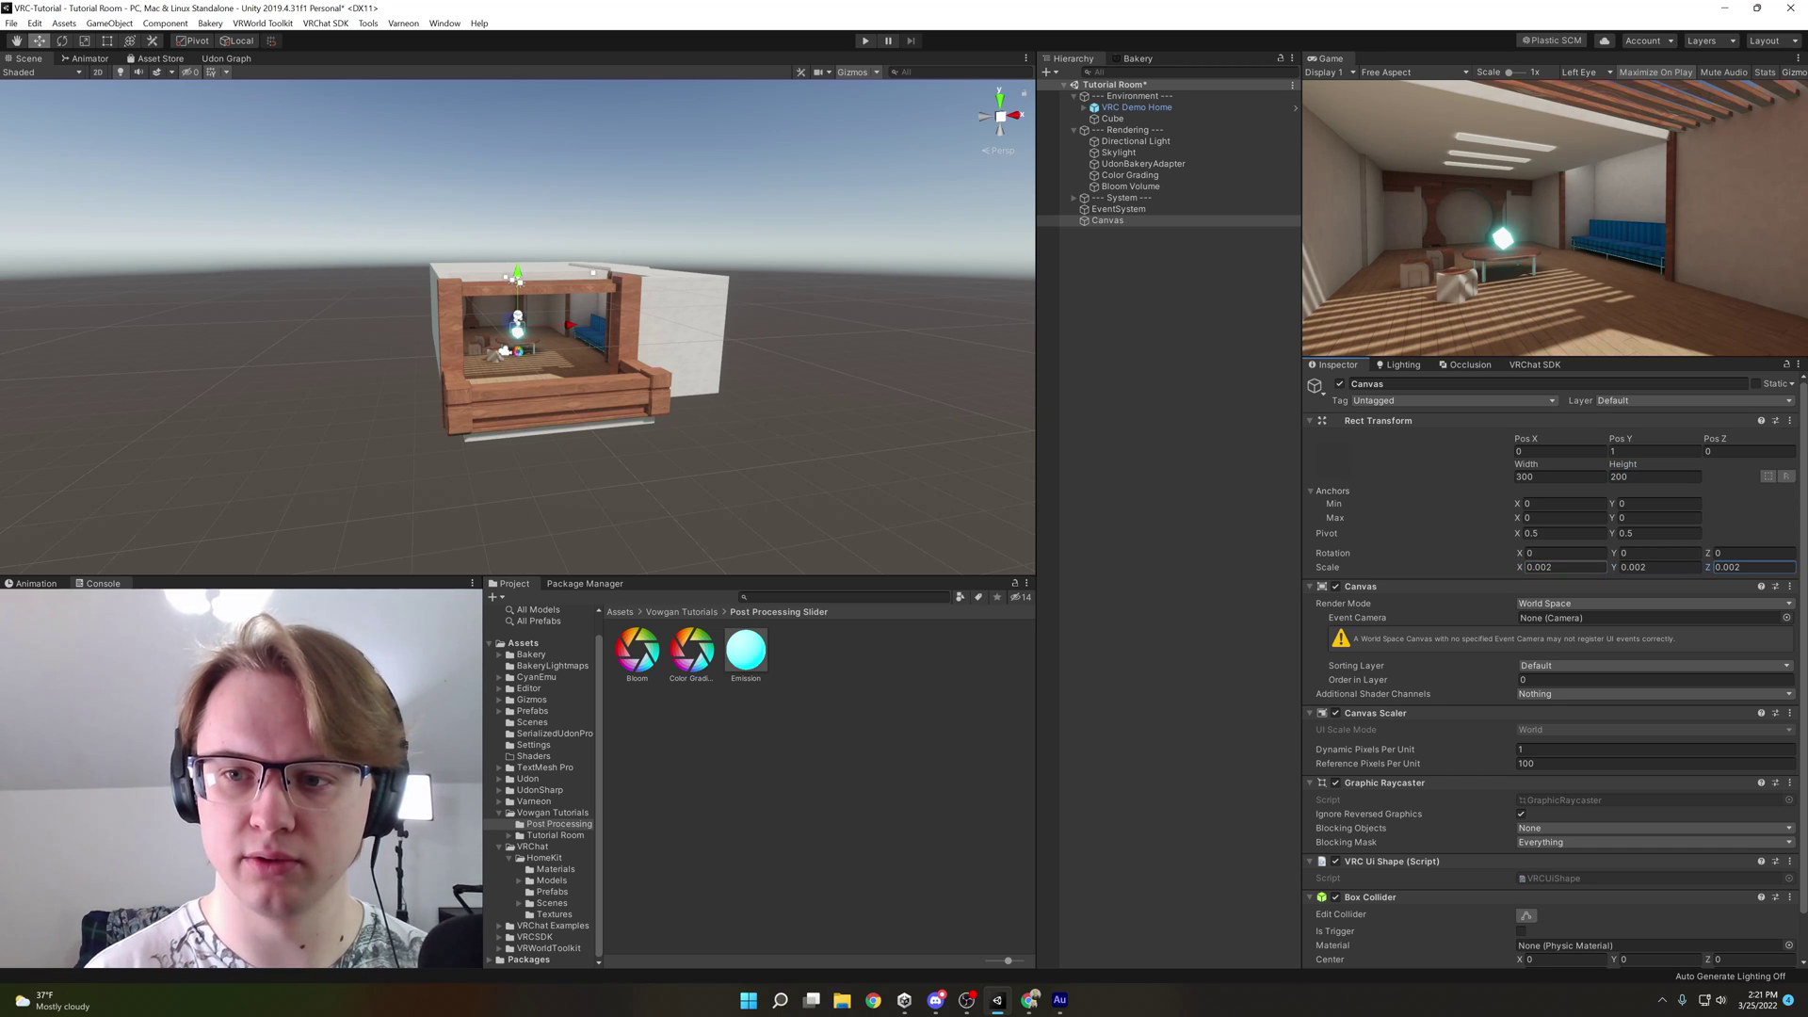
{"action": "key", "text": "Return"}
{"action": "key", "text": "f"}
{"action": "scroll", "coordinate": [692, 376], "scroll_direction": "down", "scroll_amount": 5}
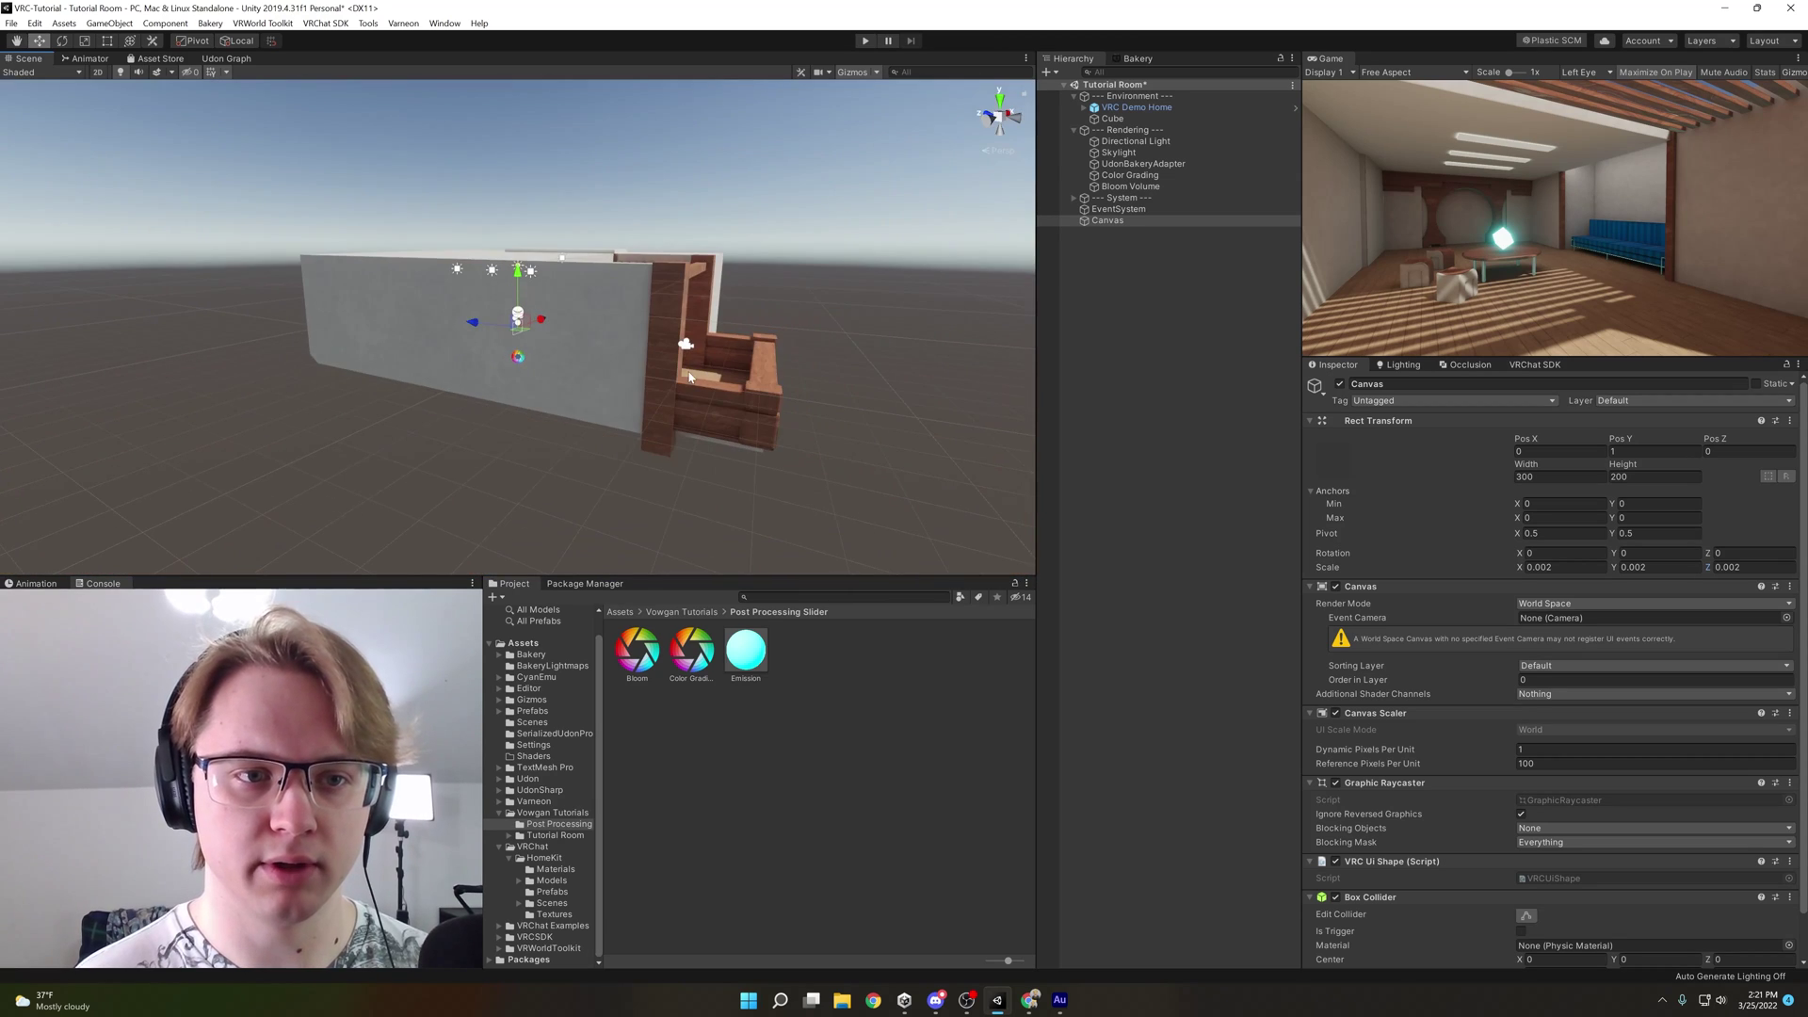
{"action": "scroll", "coordinate": [692, 376], "scroll_direction": "up", "scroll_amount": 5}
{"action": "scroll", "coordinate": [1468, 789], "scroll_direction": "down", "scroll_amount": 1}
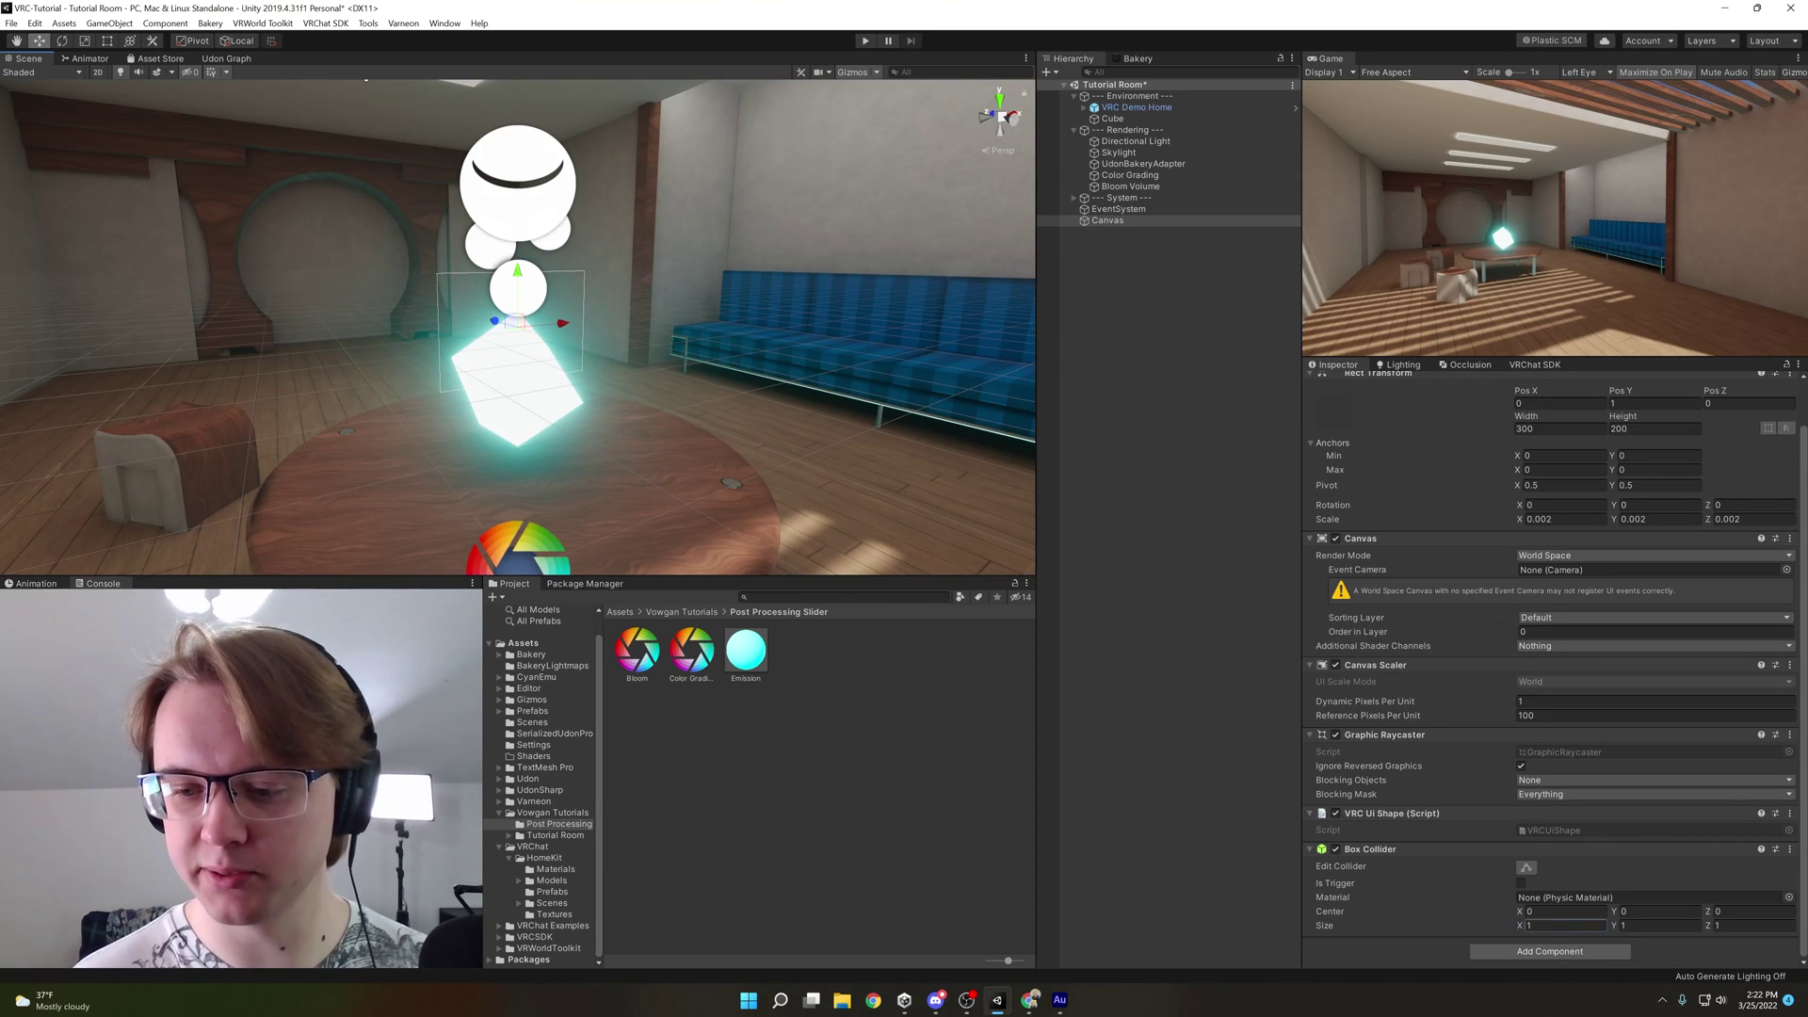
{"action": "left_click", "coordinate": [1540, 926]}
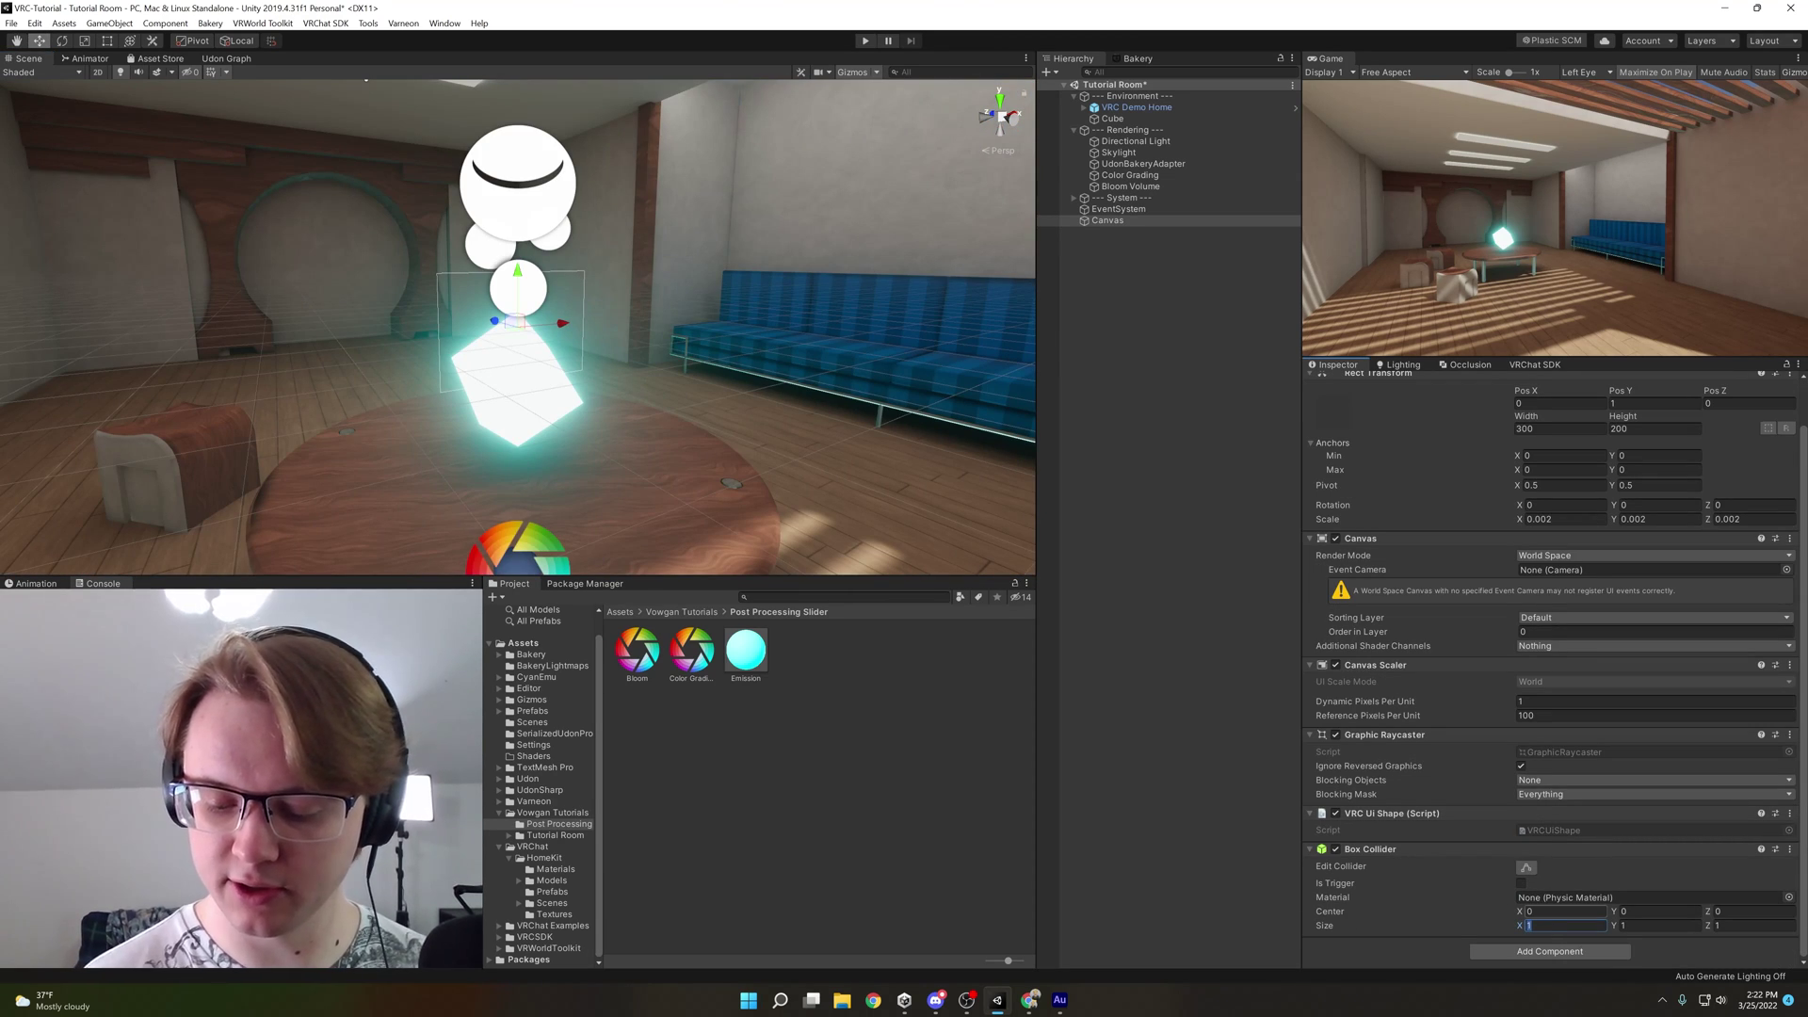
{"action": "type", "text": "300"}
{"action": "key", "text": "Tab"}
{"action": "type", "text": "20"}
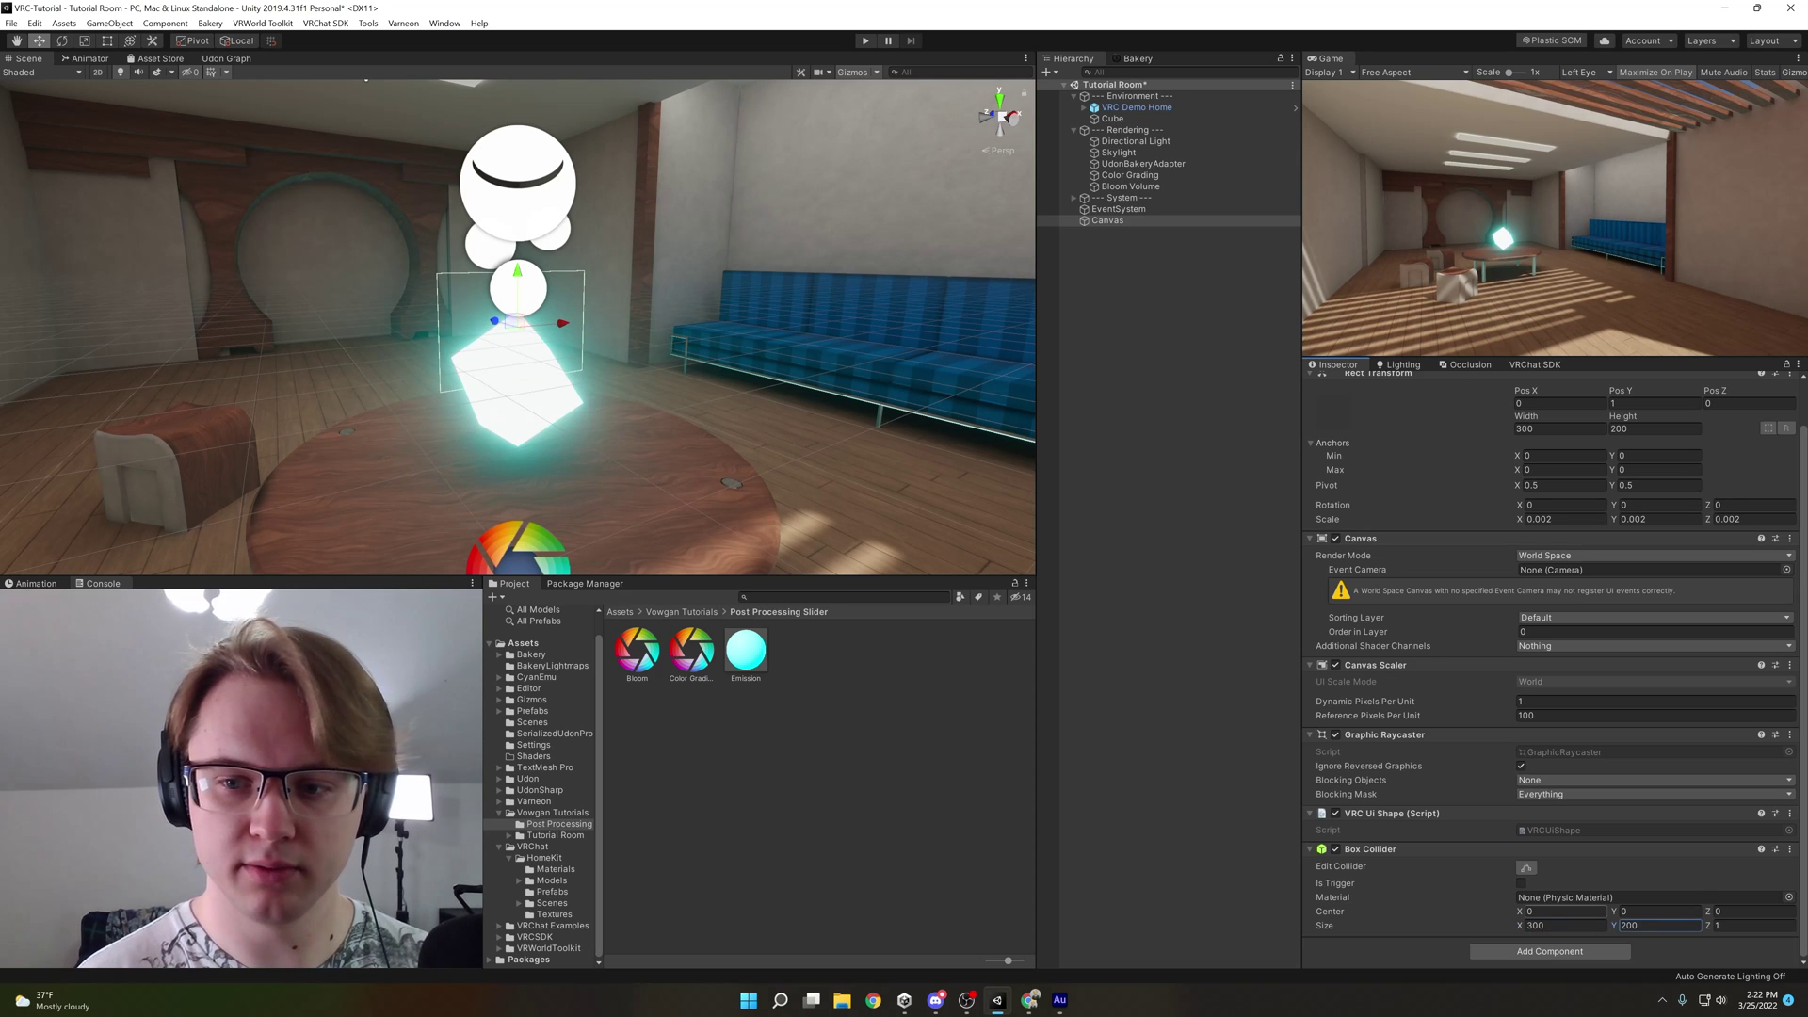
{"action": "scroll", "coordinate": [830, 486], "scroll_direction": "up", "scroll_amount": 3}
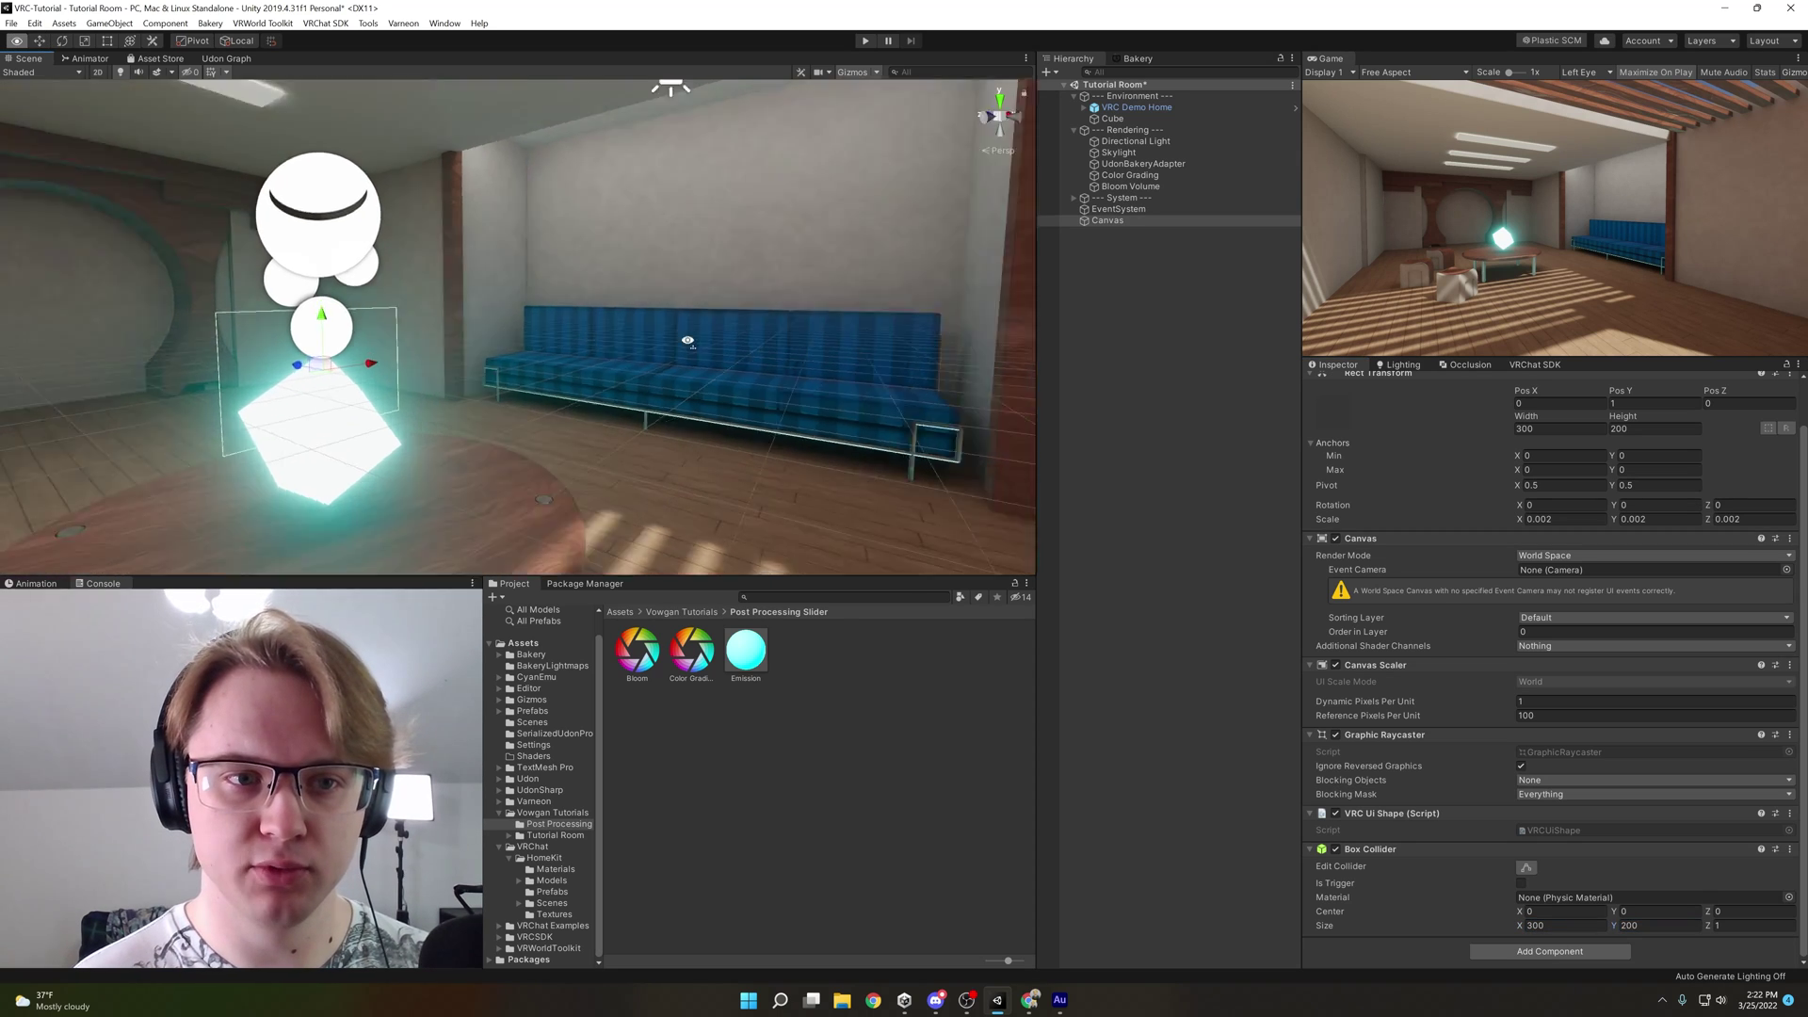
Align the Canvas with the view at the room wall and set rotation 0/90/0
{"action": "mouse_move", "coordinate": [830, 486]}
{"action": "right_mouse_down"}
{"action": "mouse_move", "coordinate": [883, 313]}
{"action": "mouse_move", "coordinate": [784, 325]}
{"action": "mouse_move", "coordinate": [790, 345]}
{"action": "mouse_move", "coordinate": [1032, 356]}
{"action": "right_mouse_up"}
{"action": "key", "text": "w"}
{"action": "key", "text": "ctrl+shift+f"}
{"action": "key", "text": "s"}
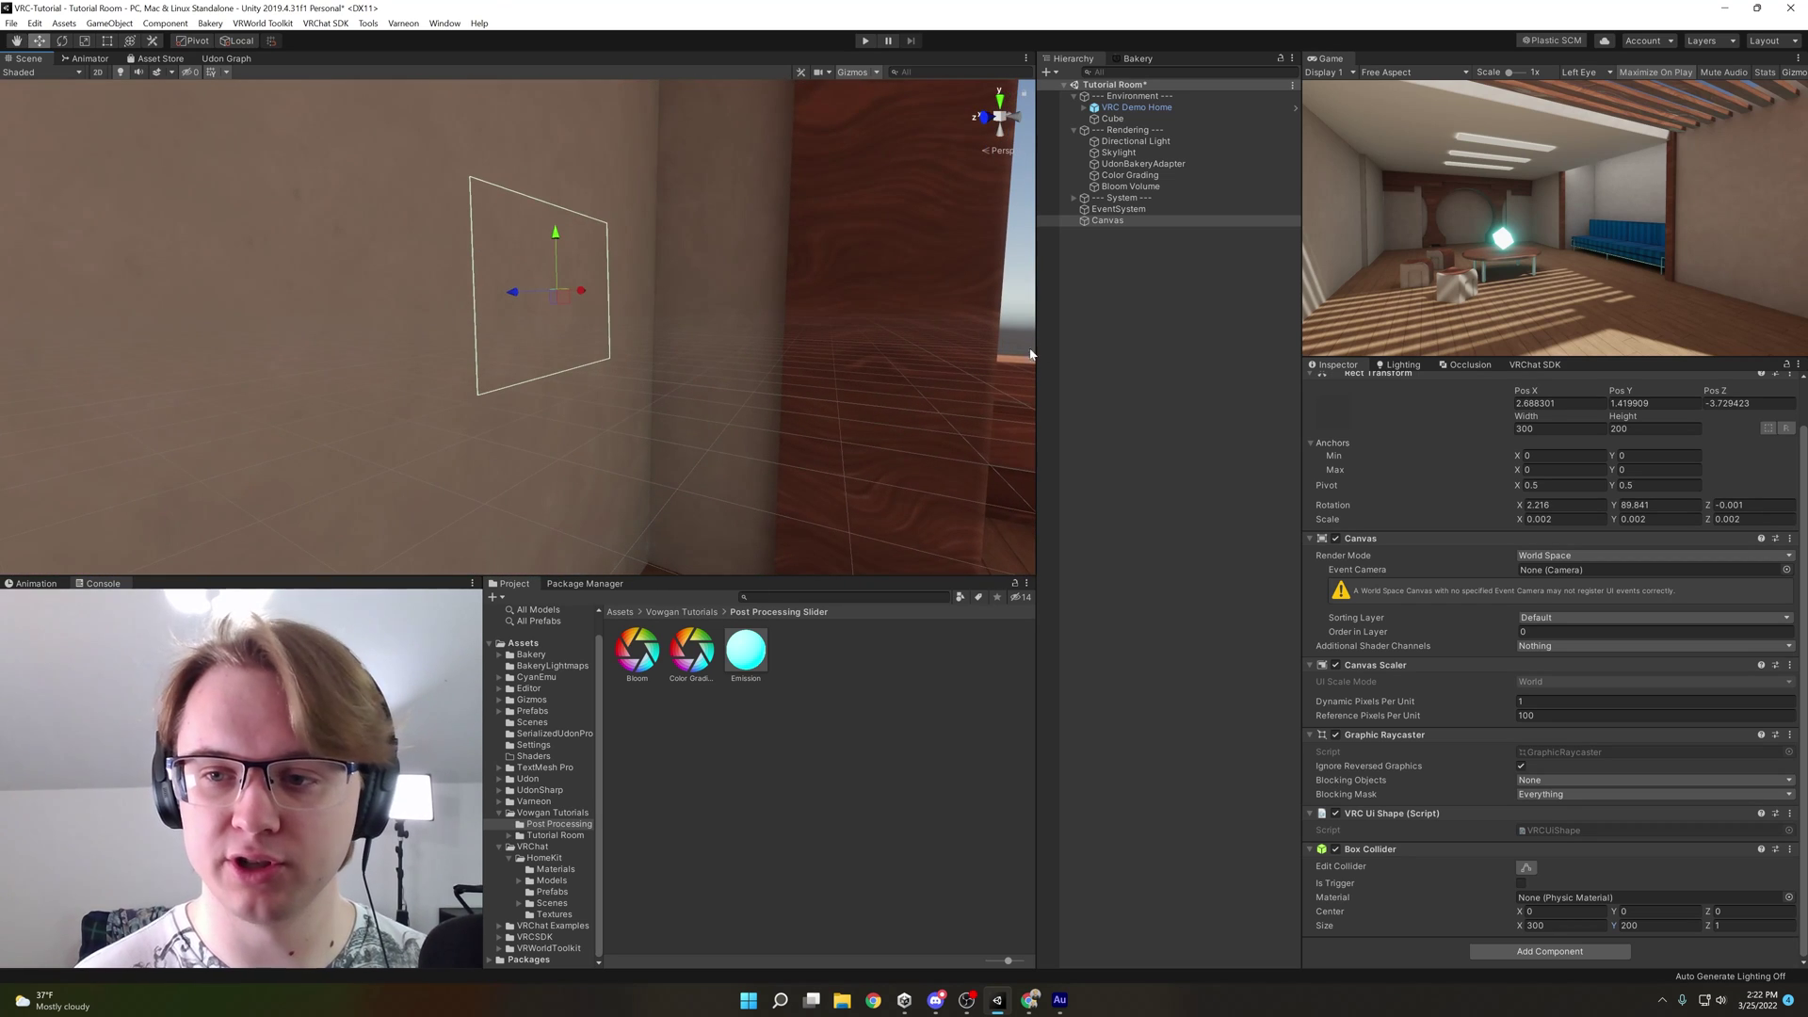
{"action": "type", "text": "0"}
{"action": "key", "text": "Tab"}
{"action": "type", "text": "9"}
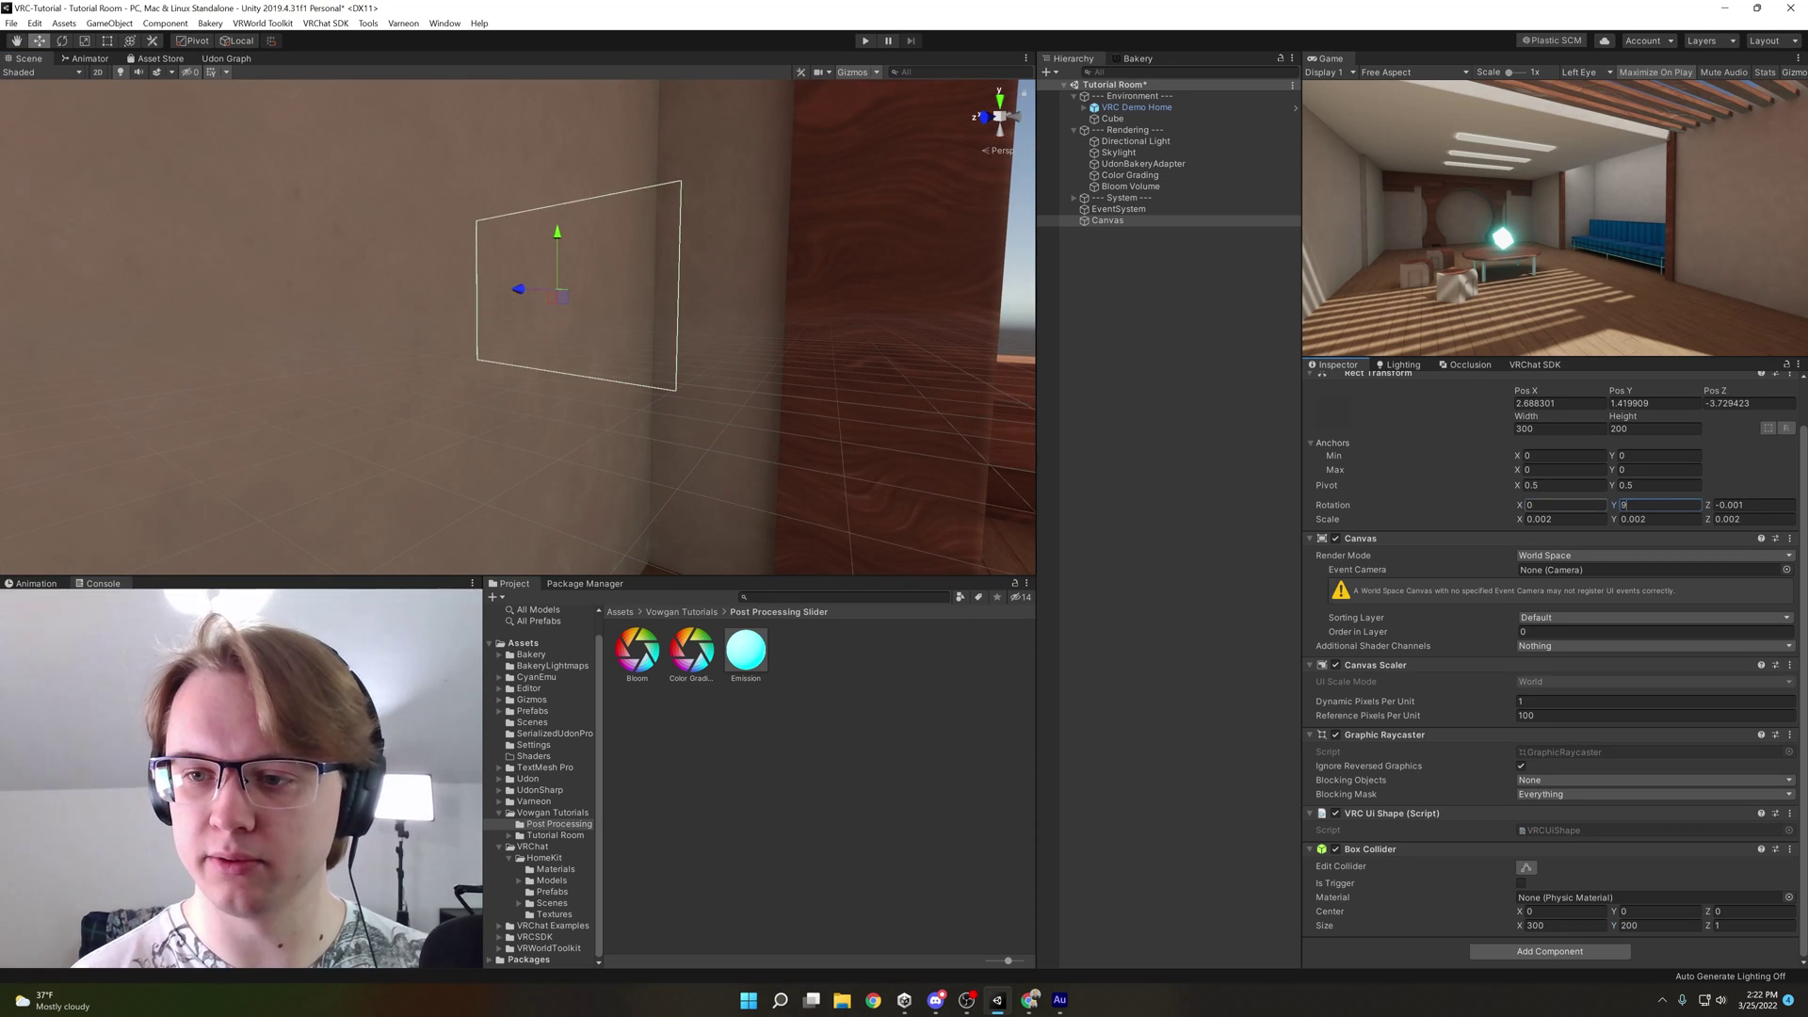
{"action": "type", "text": "0"}
{"action": "key", "text": "Tab"}
{"action": "type", "text": "0"}
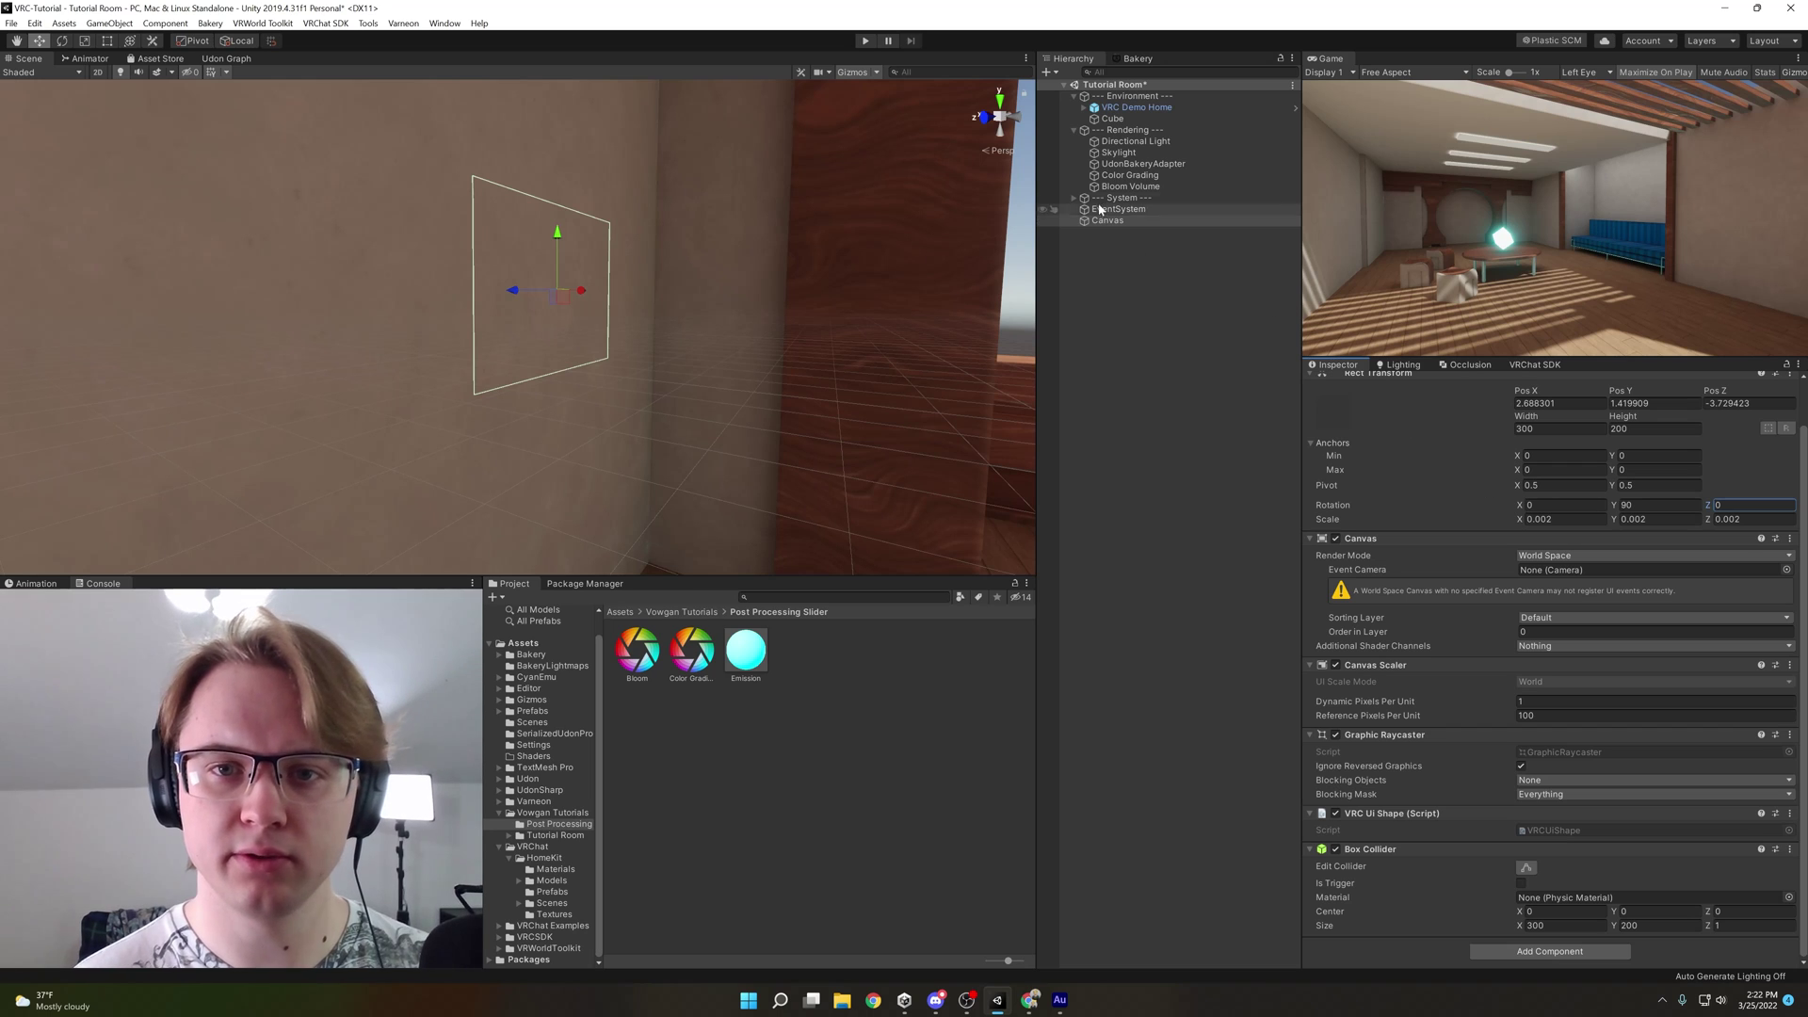
Add a Panel under the Canvas and lower the Canvas to Pos Y 1
{"action": "right_click", "coordinate": [1117, 221]}
{"action": "mouse_move", "coordinate": [1172, 474]}
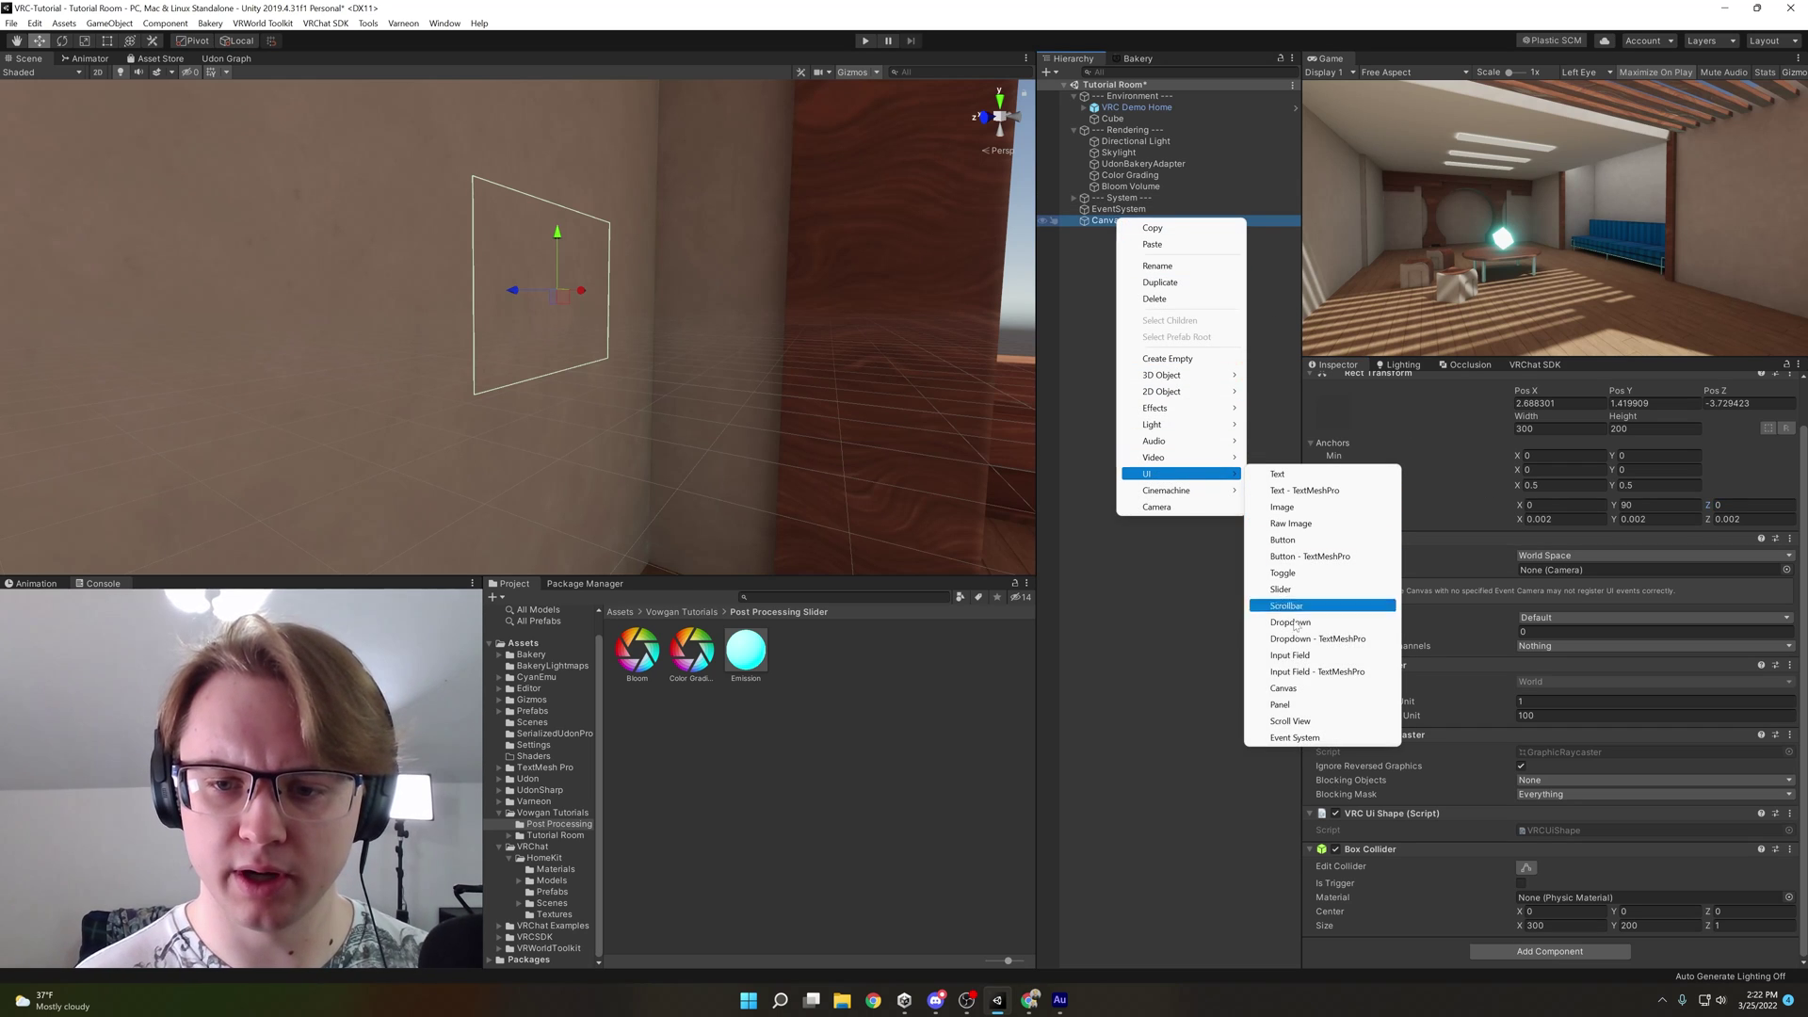
{"action": "left_click", "coordinate": [1283, 705]}
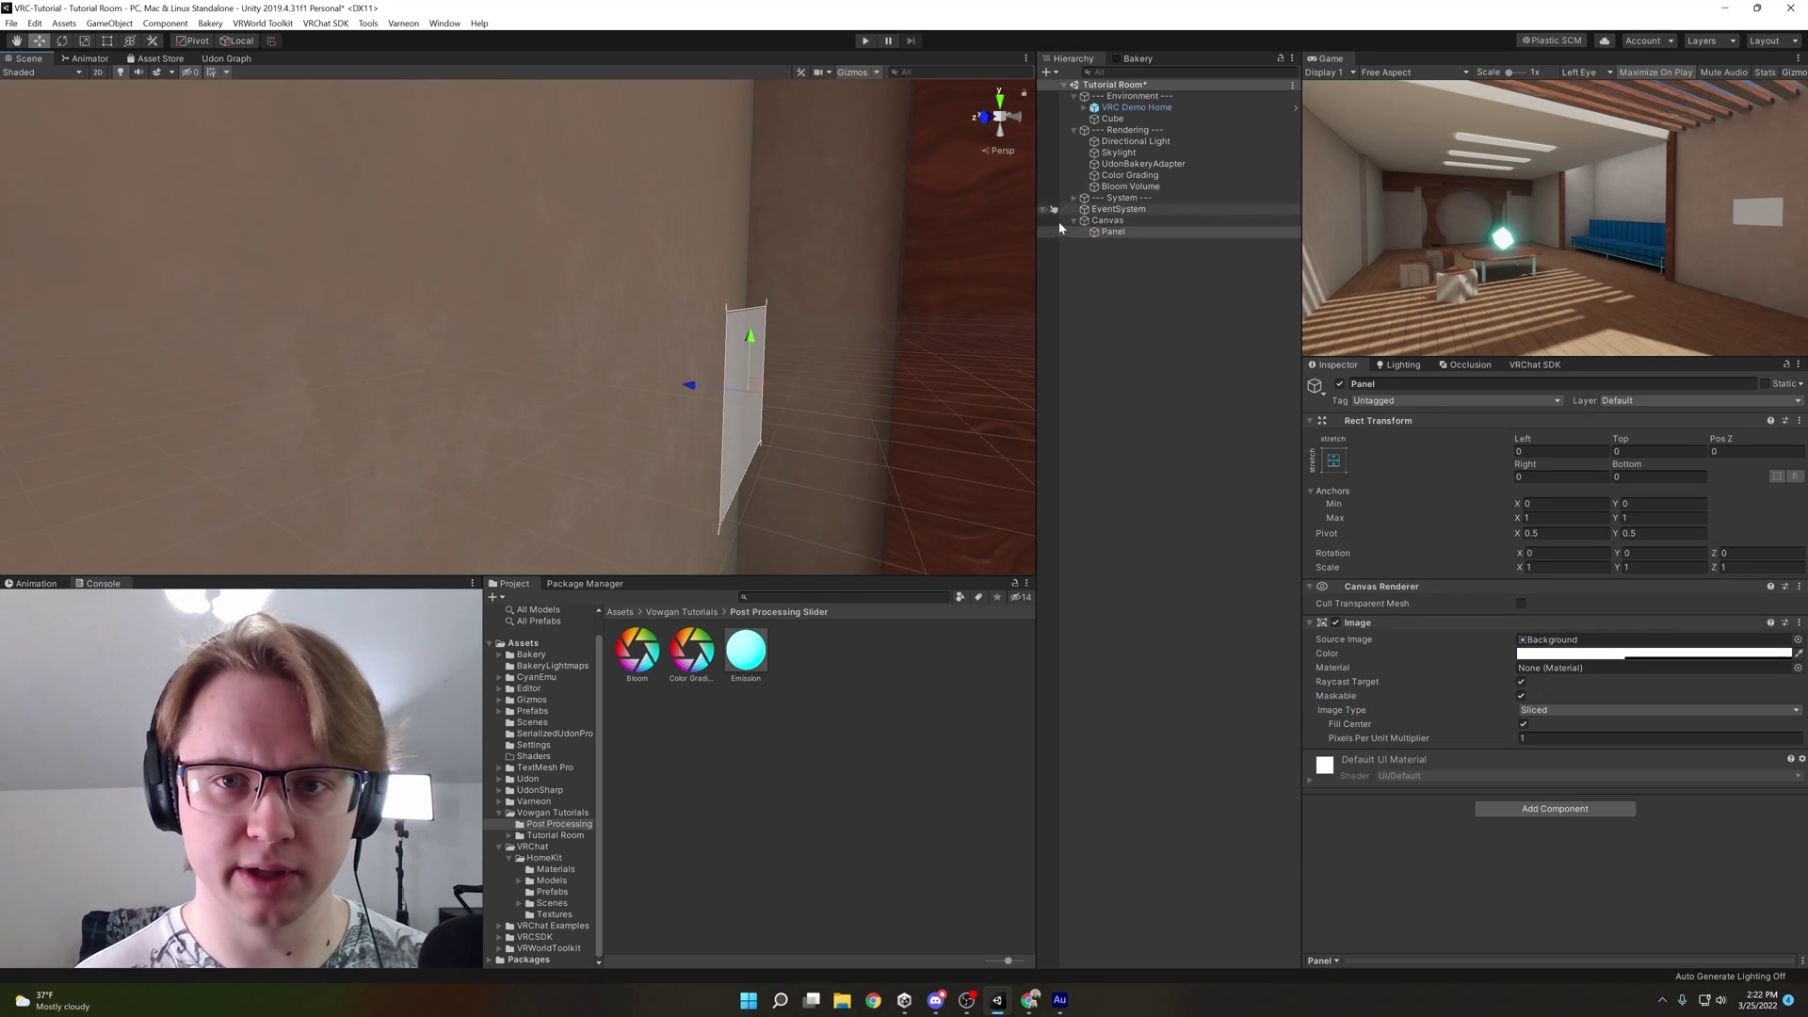
{"action": "left_click", "coordinate": [1097, 221]}
{"action": "left_click_drag", "start_coordinate": [740, 374], "coordinate": [639, 400]}
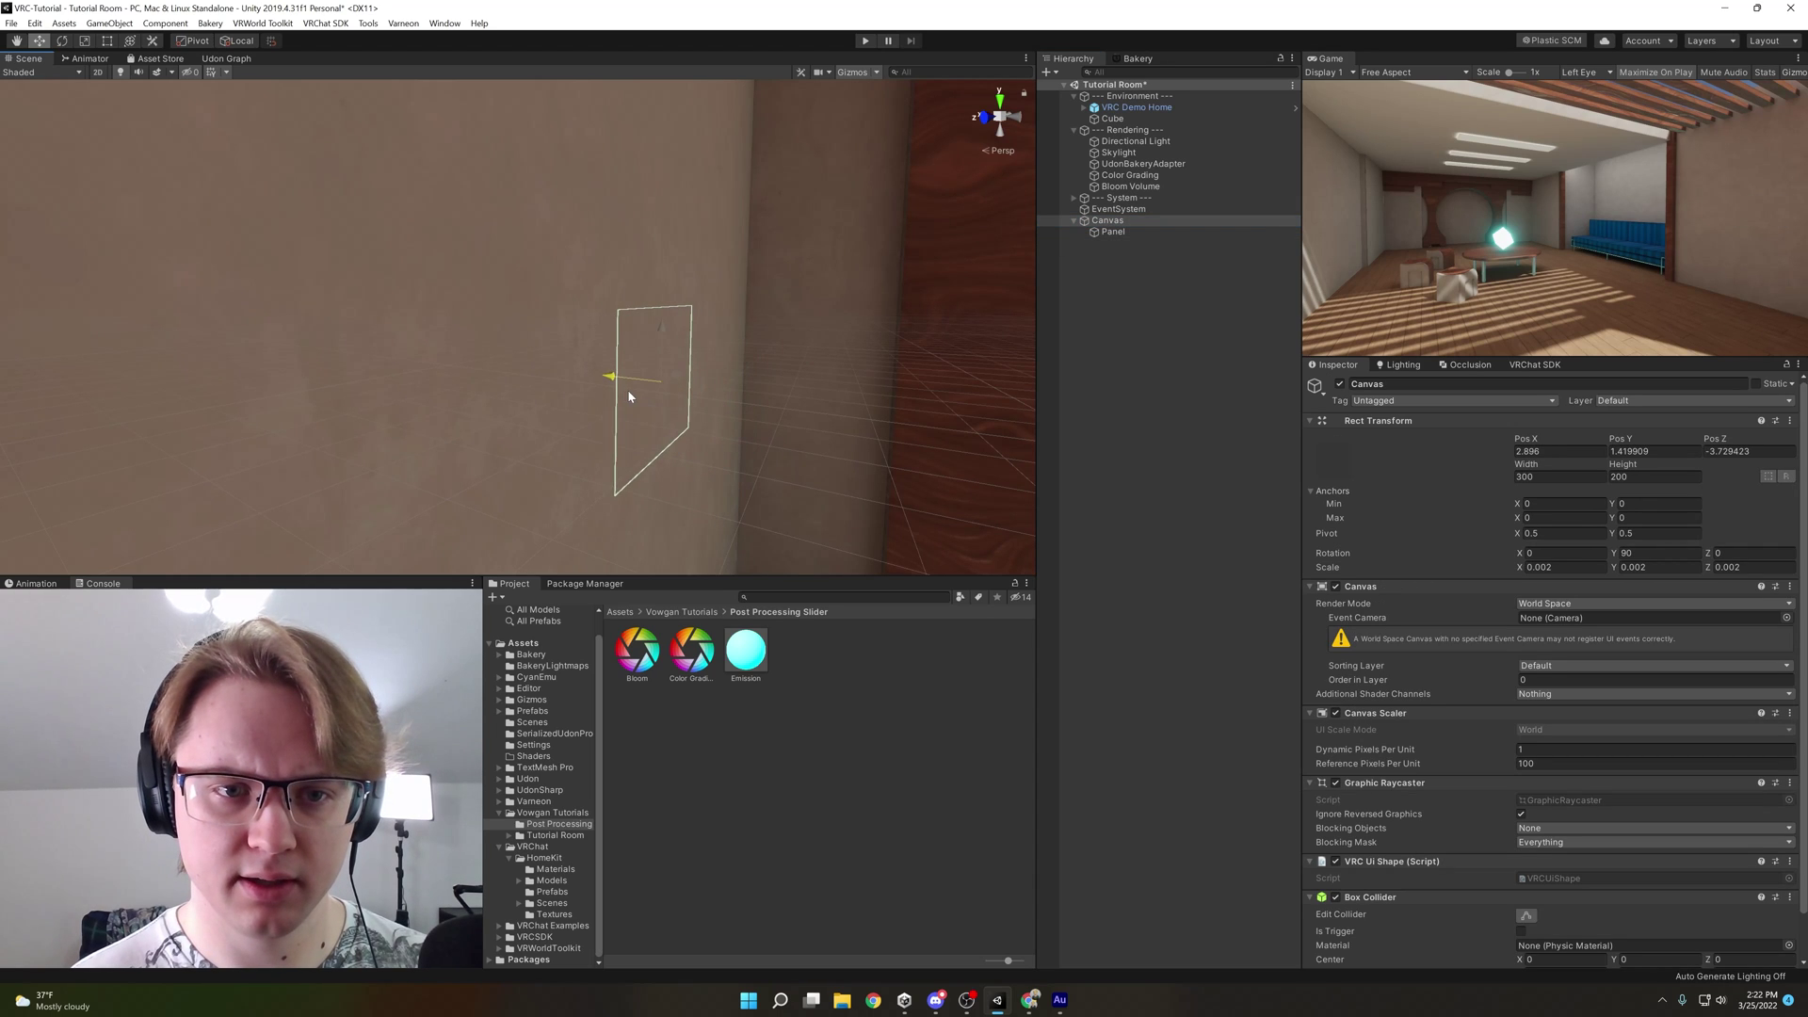
{"action": "key", "text": "f"}
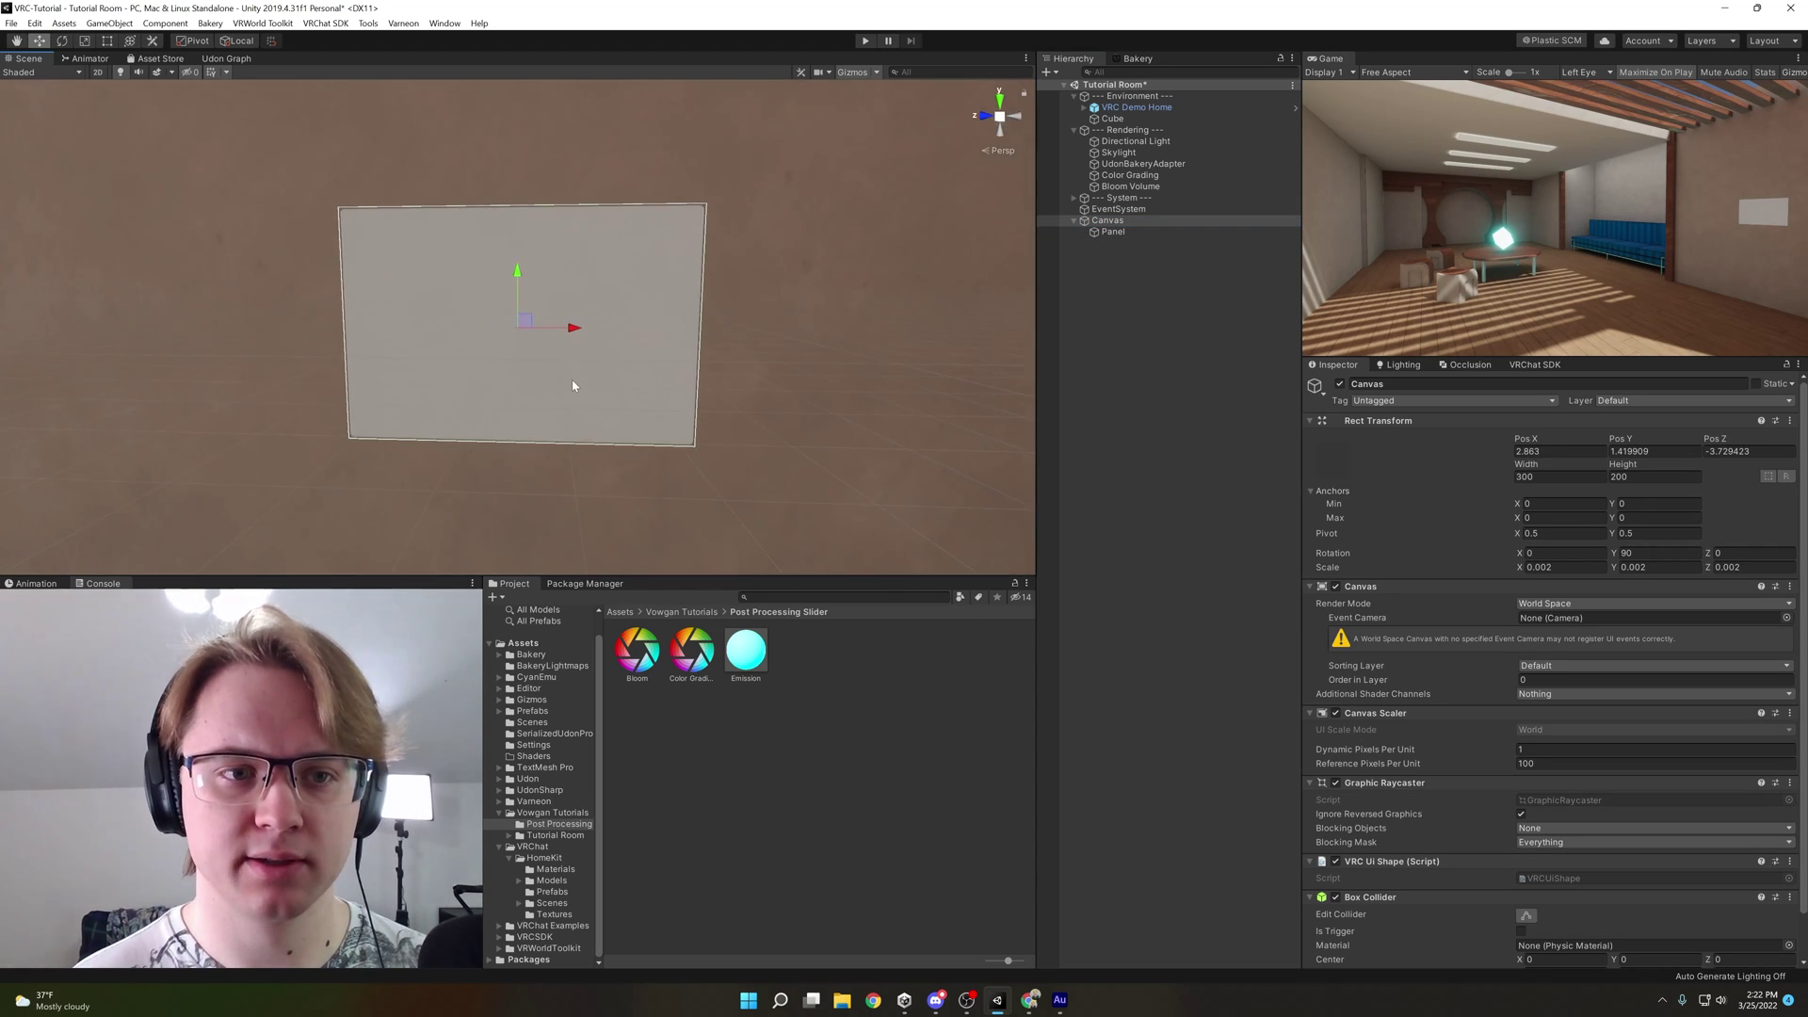
{"action": "scroll", "coordinate": [574, 383], "scroll_direction": "down", "scroll_amount": 5}
{"action": "left_click", "coordinate": [1625, 451]}
{"action": "type", "text": "1"}
{"action": "key", "text": "Return"}
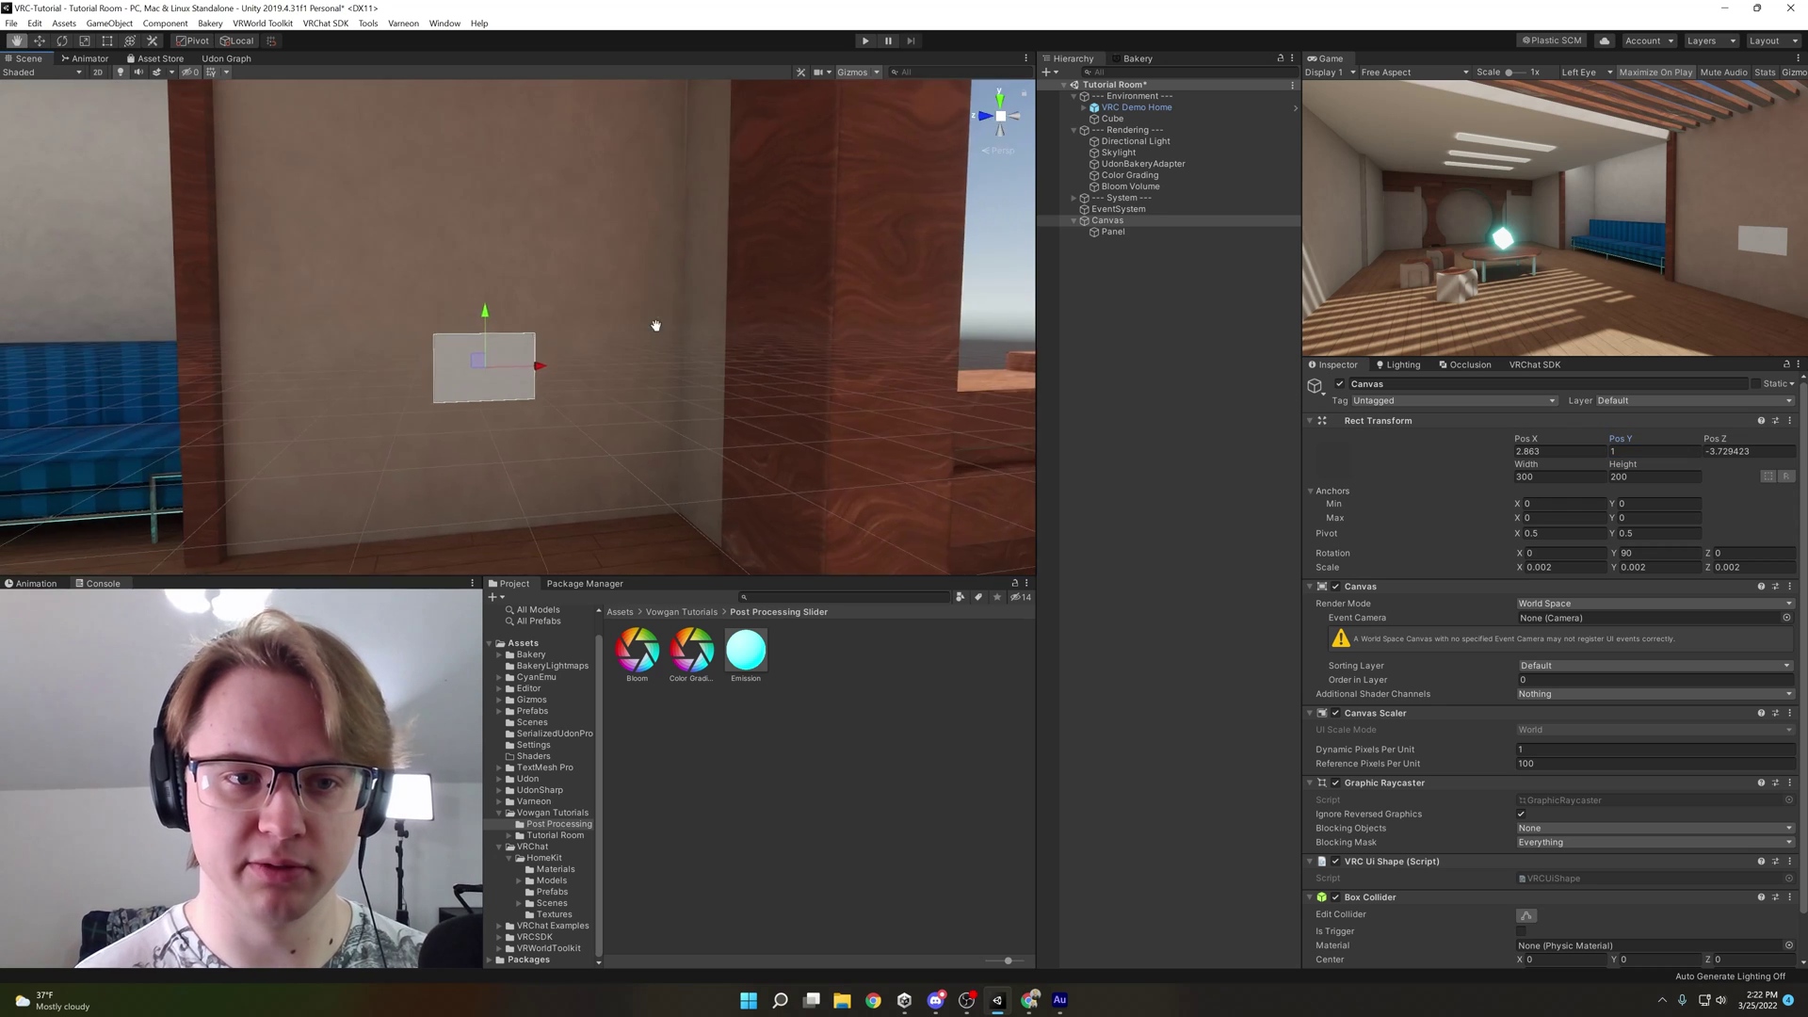
{"action": "scroll", "coordinate": [600, 347], "scroll_direction": "down", "scroll_amount": 3}
Tint the Panel's Image colour a translucent dark red
{"action": "left_click", "coordinate": [1114, 231]}
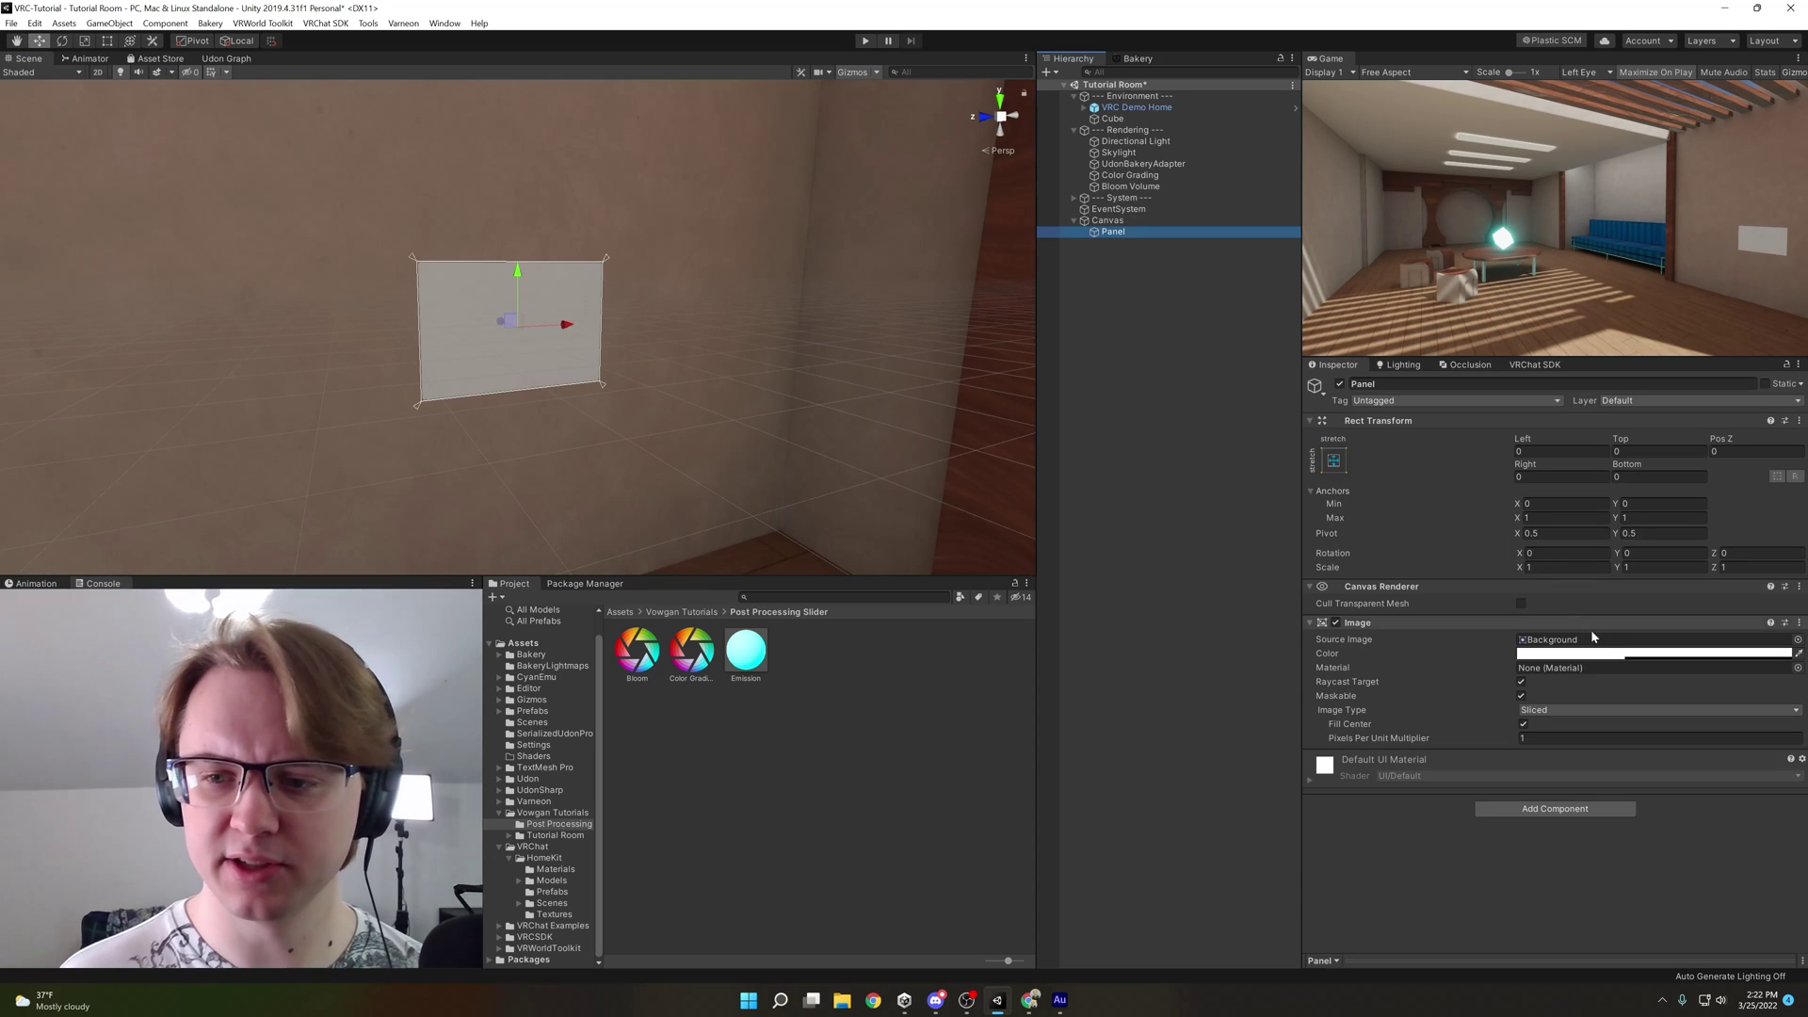
{"action": "left_click", "coordinate": [1653, 652]}
{"action": "left_click", "coordinate": [1544, 646]}
{"action": "left_click_drag", "start_coordinate": [1548, 656], "coordinate": [1527, 666]}
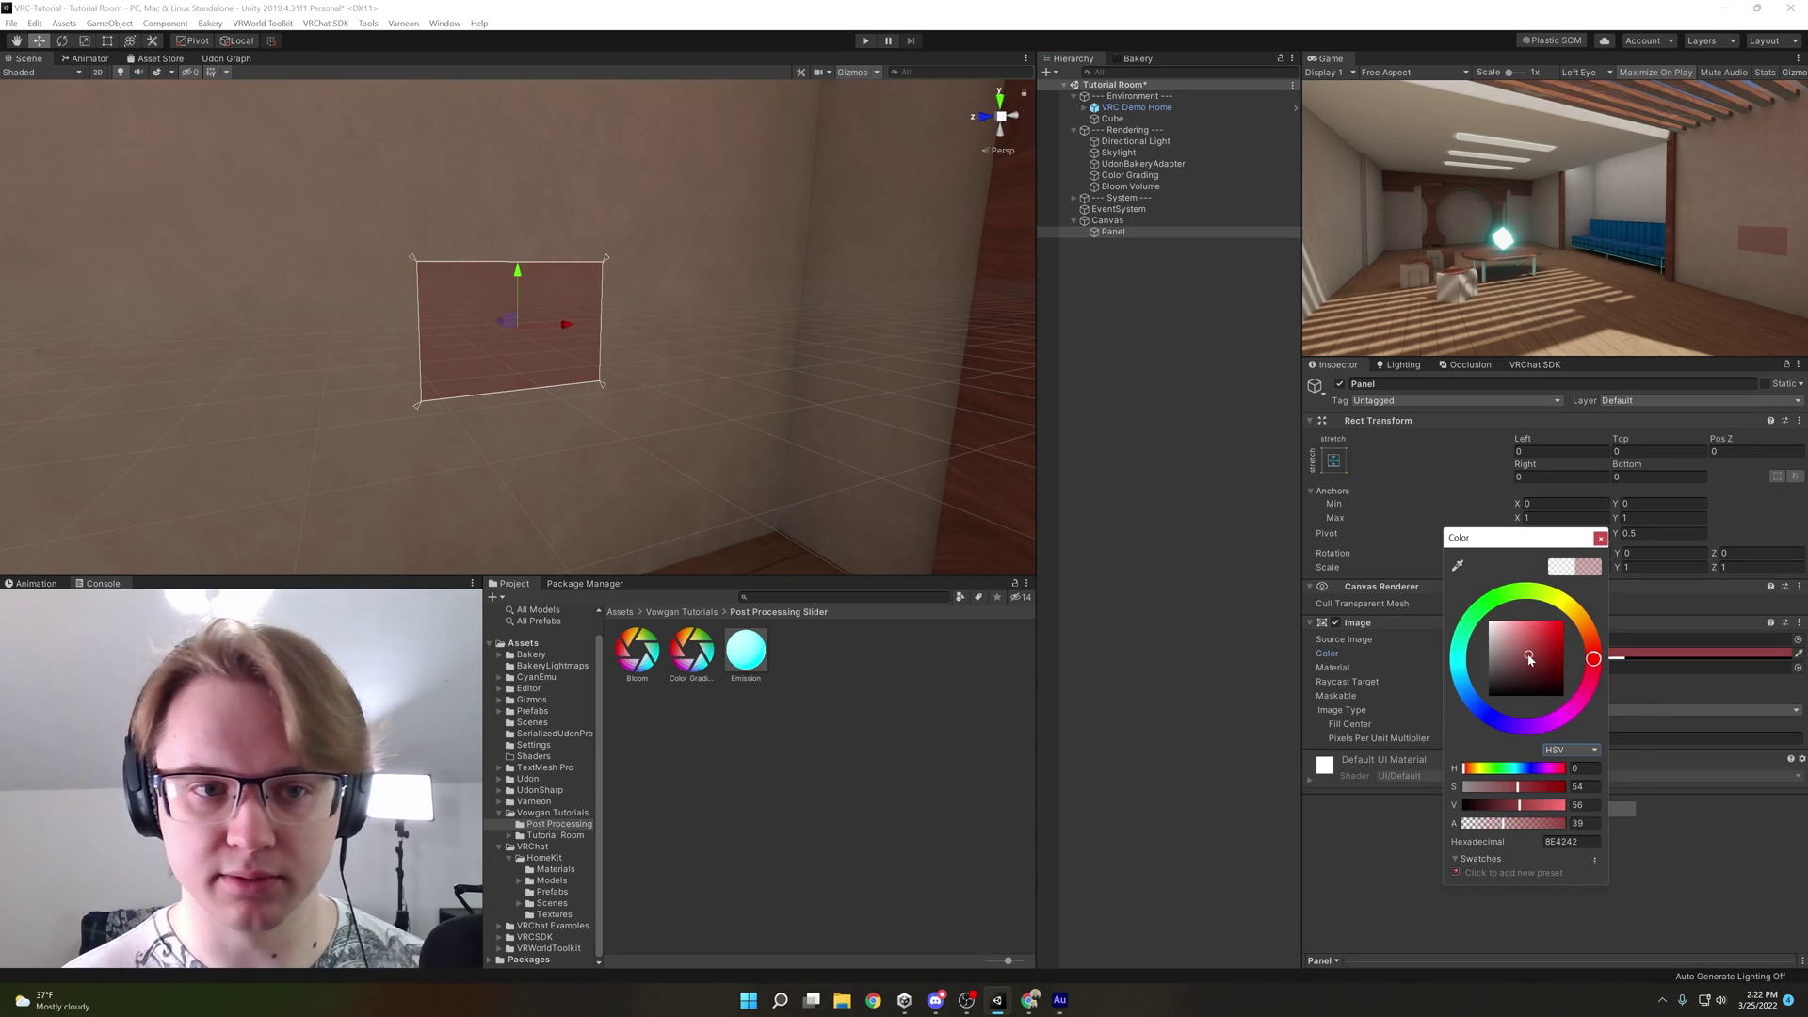
{"action": "left_click_drag", "start_coordinate": [1532, 828], "coordinate": [1593, 824]}
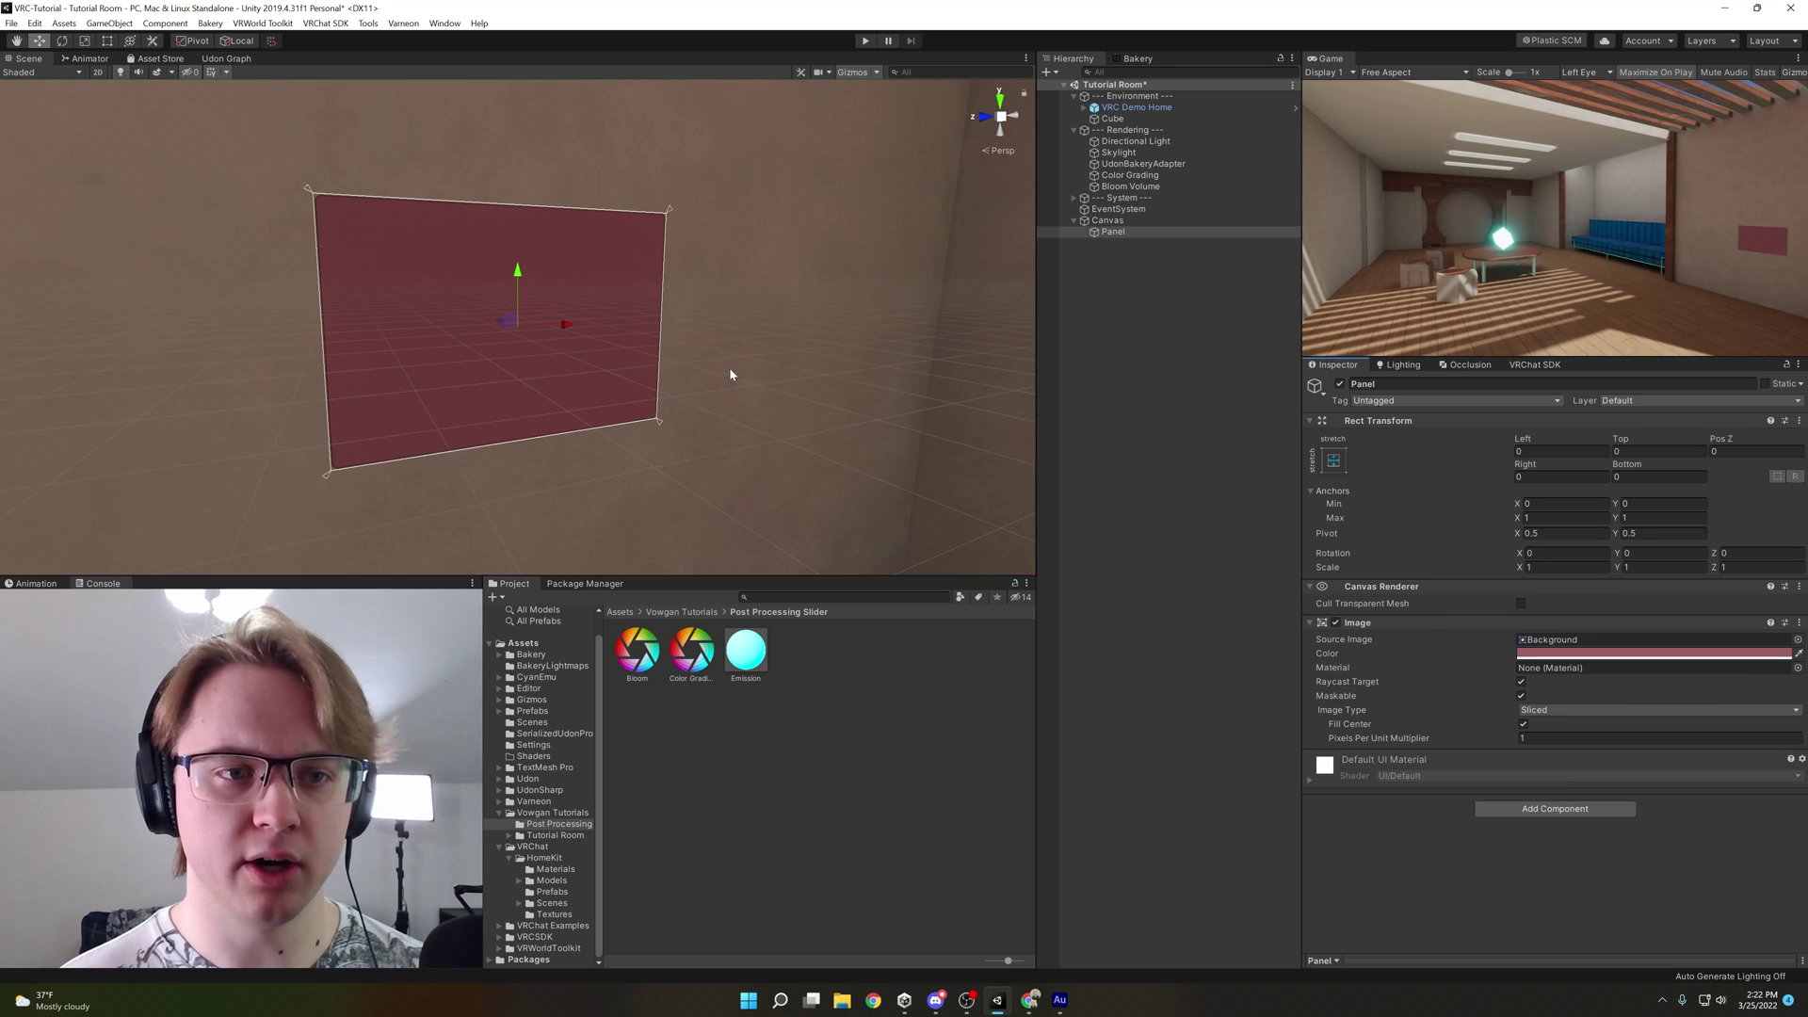
Add a Slider to the Canvas and move it left to about Pos X -59
{"action": "right_click", "coordinate": [1098, 222]}
{"action": "mouse_move", "coordinate": [1182, 477]}
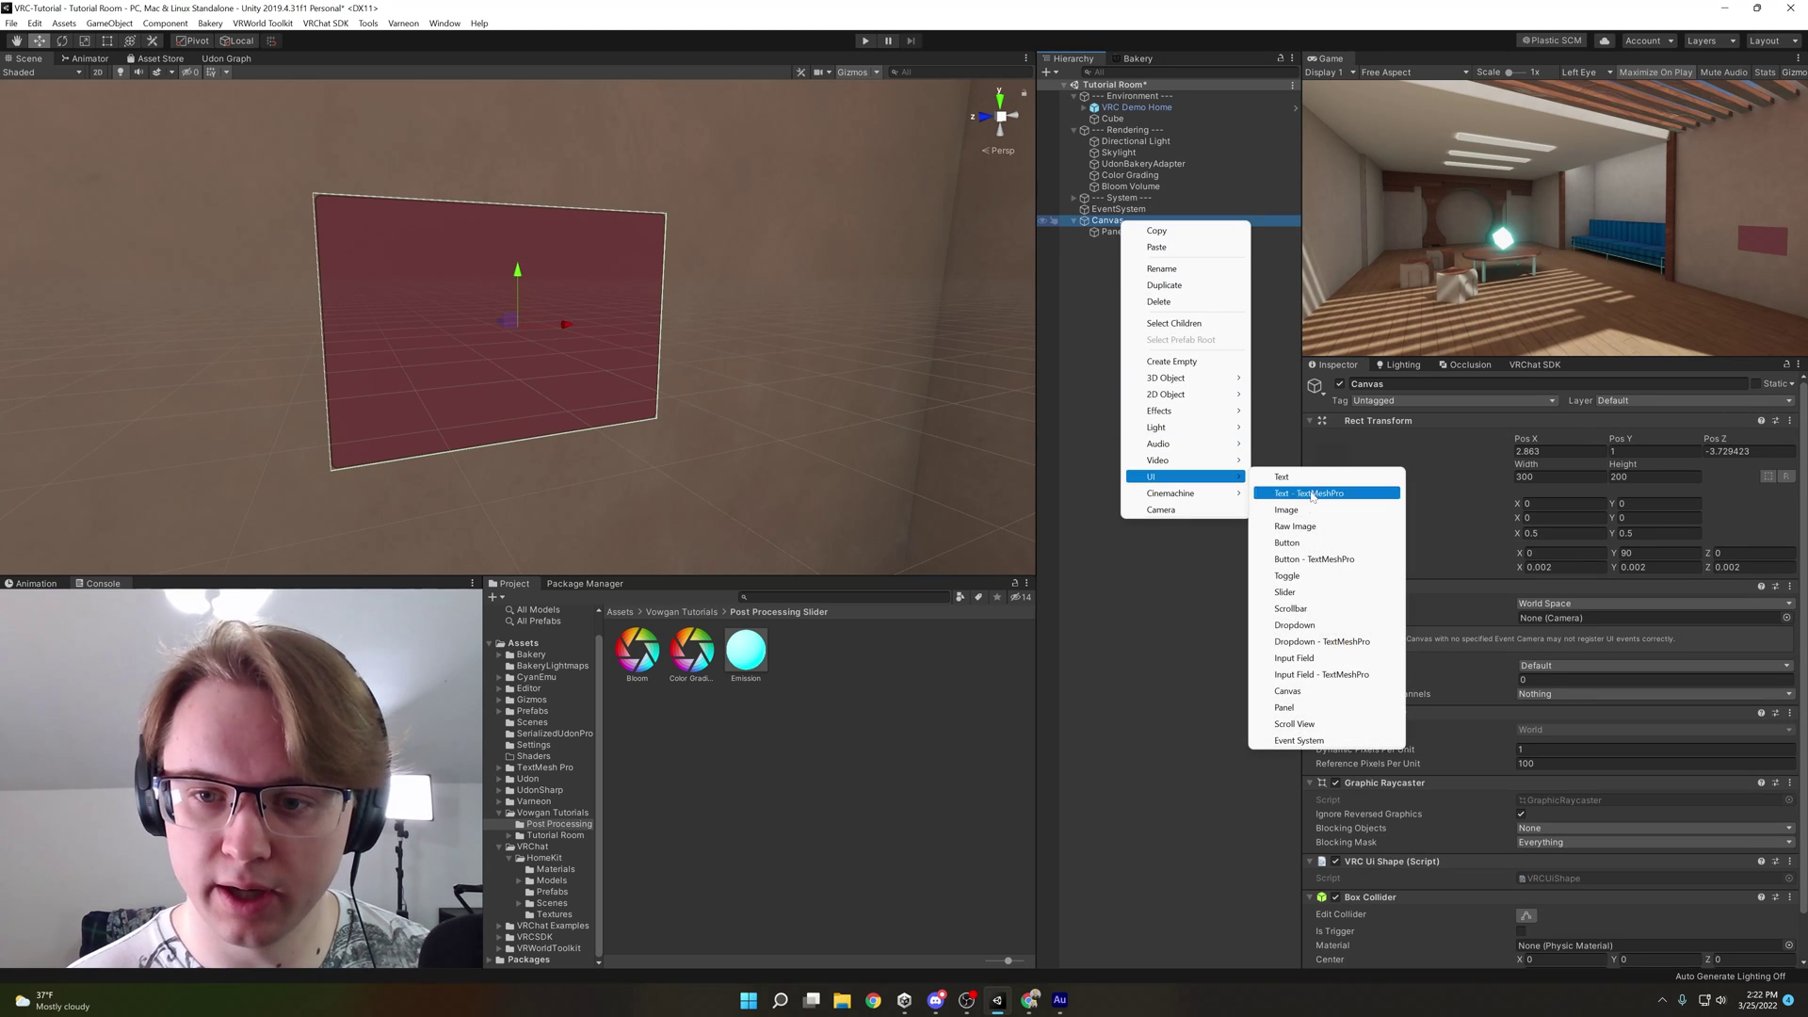
{"action": "left_click", "coordinate": [1322, 593]}
{"action": "key", "text": "f"}
{"action": "scroll", "coordinate": [487, 345], "scroll_direction": "down", "scroll_amount": 2}
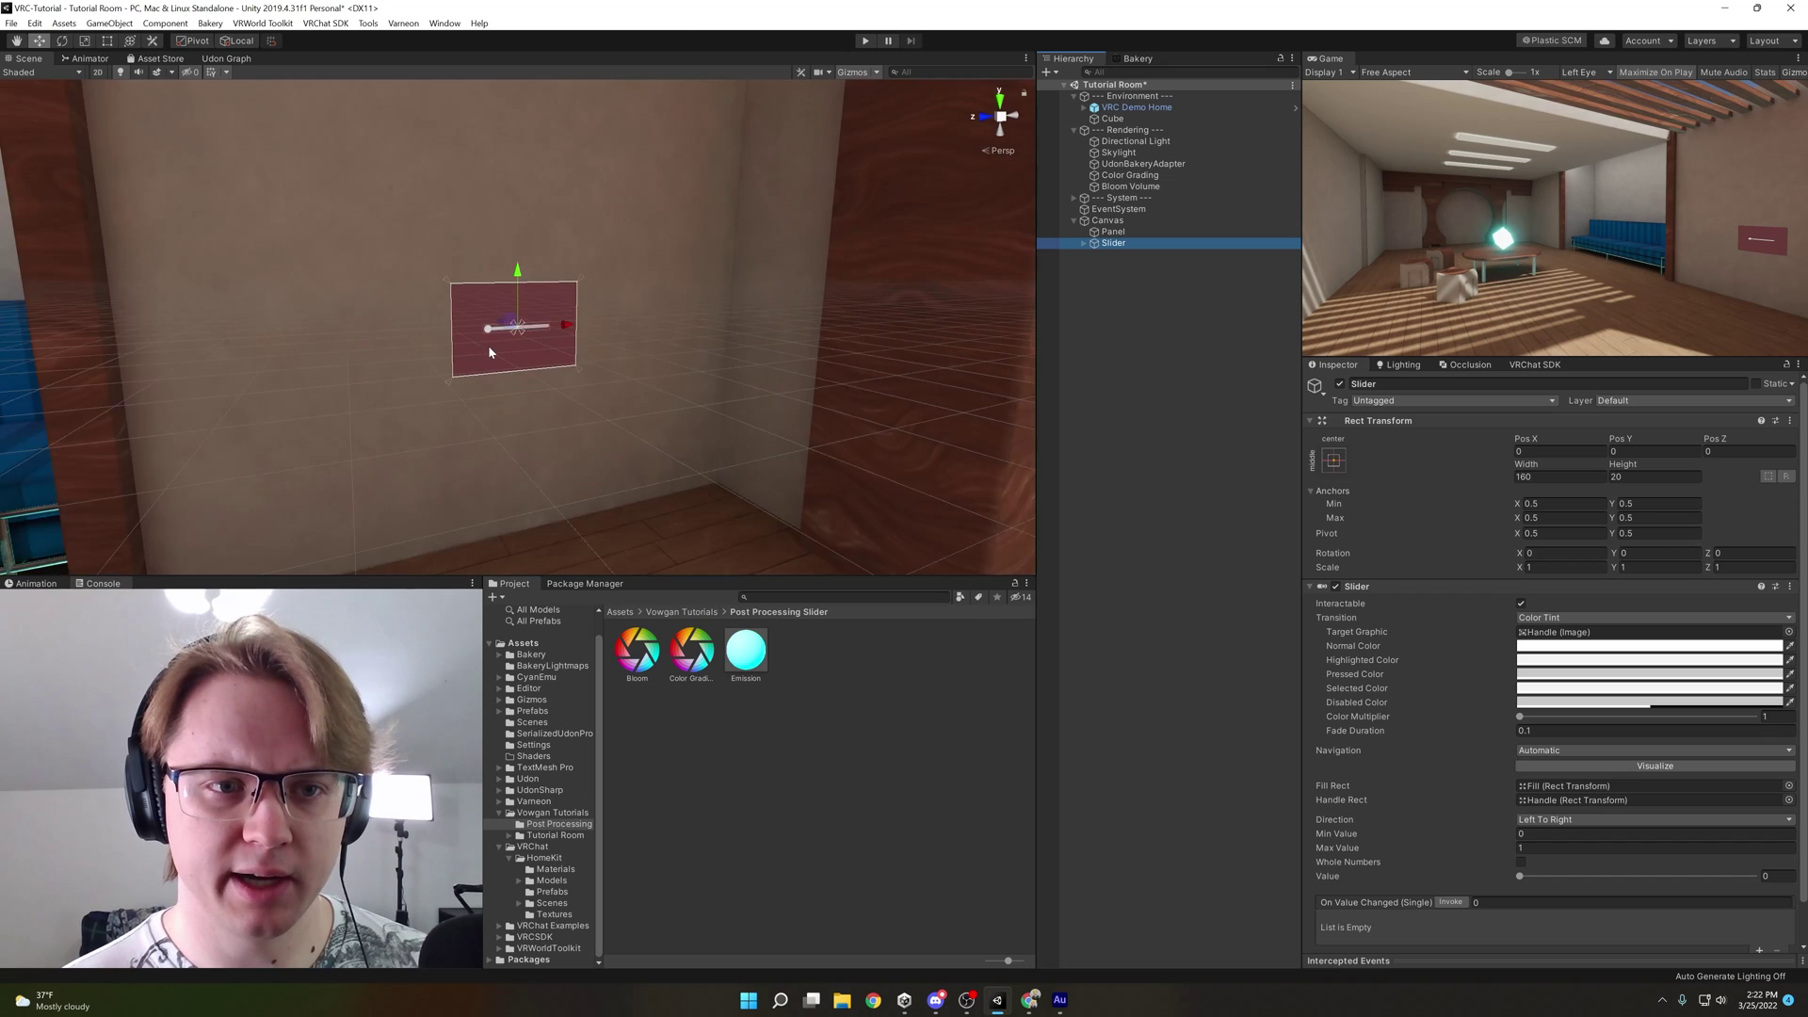
{"action": "scroll", "coordinate": [488, 344], "scroll_direction": "up", "scroll_amount": 2}
{"action": "left_click_drag", "start_coordinate": [567, 327], "coordinate": [537, 330]}
{"action": "scroll", "coordinate": [735, 297], "scroll_direction": "up", "scroll_amount": 3}
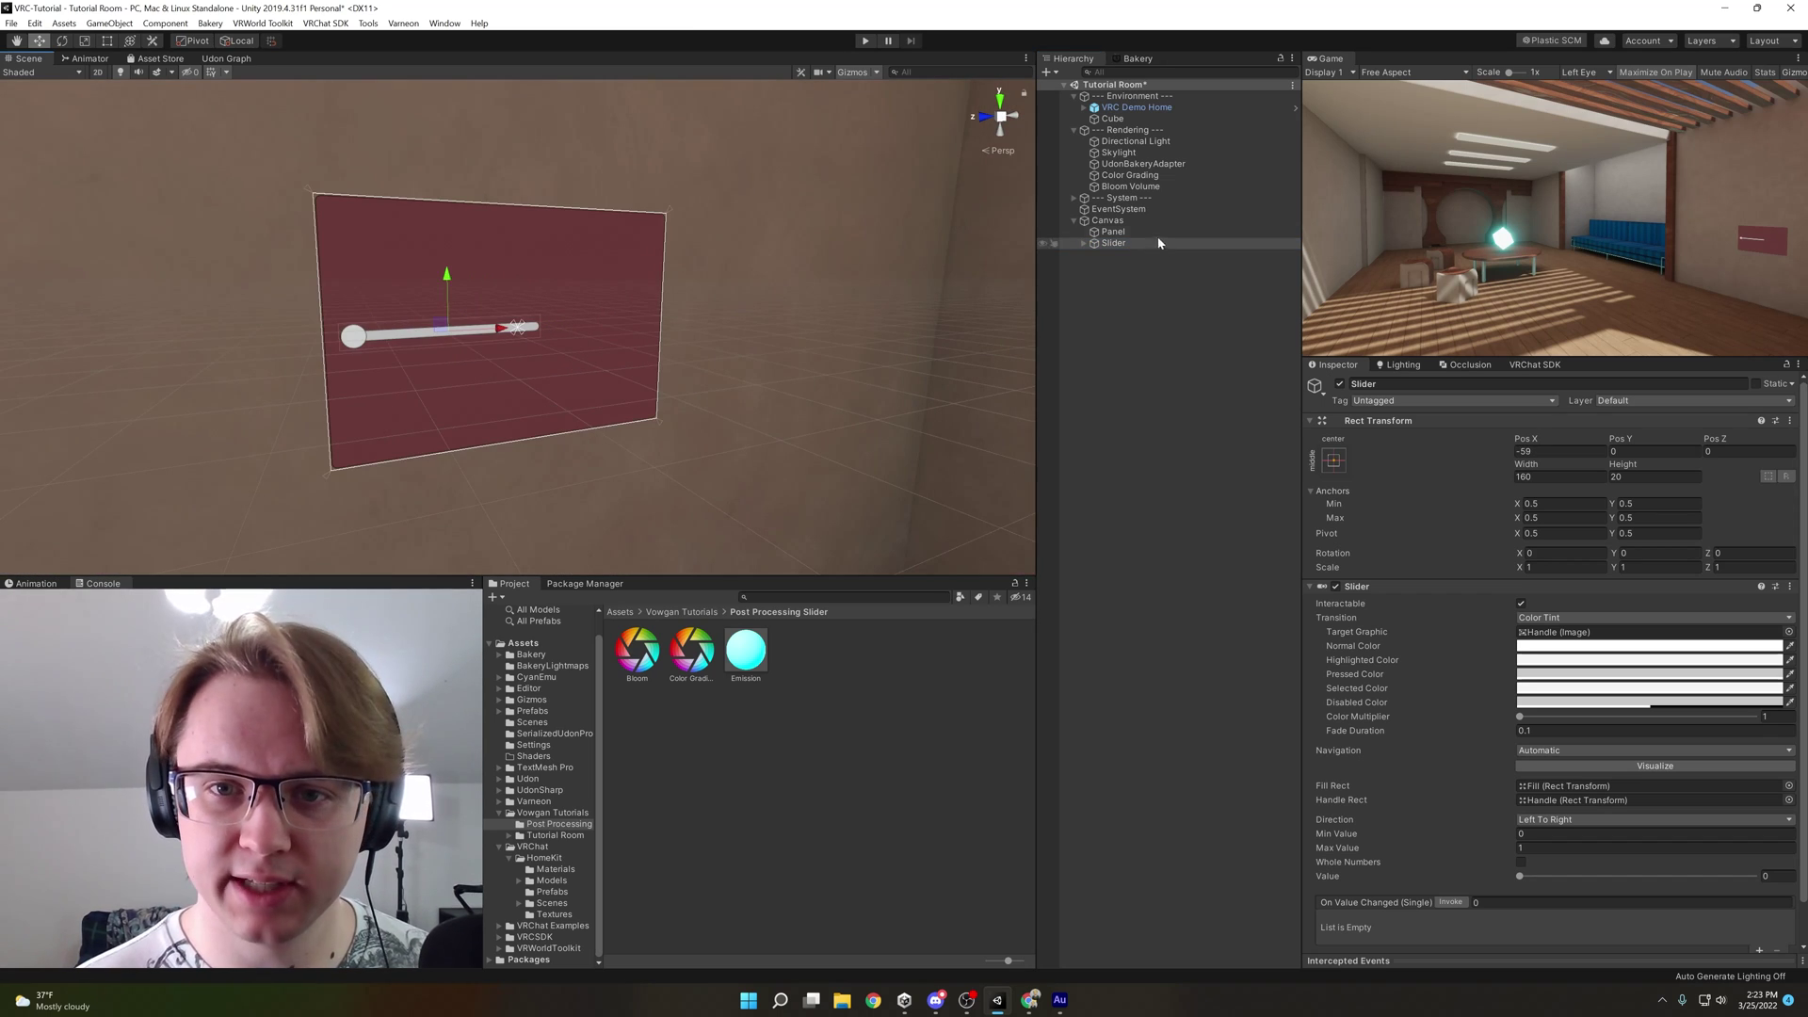
{"action": "right_click", "coordinate": [1103, 244]}
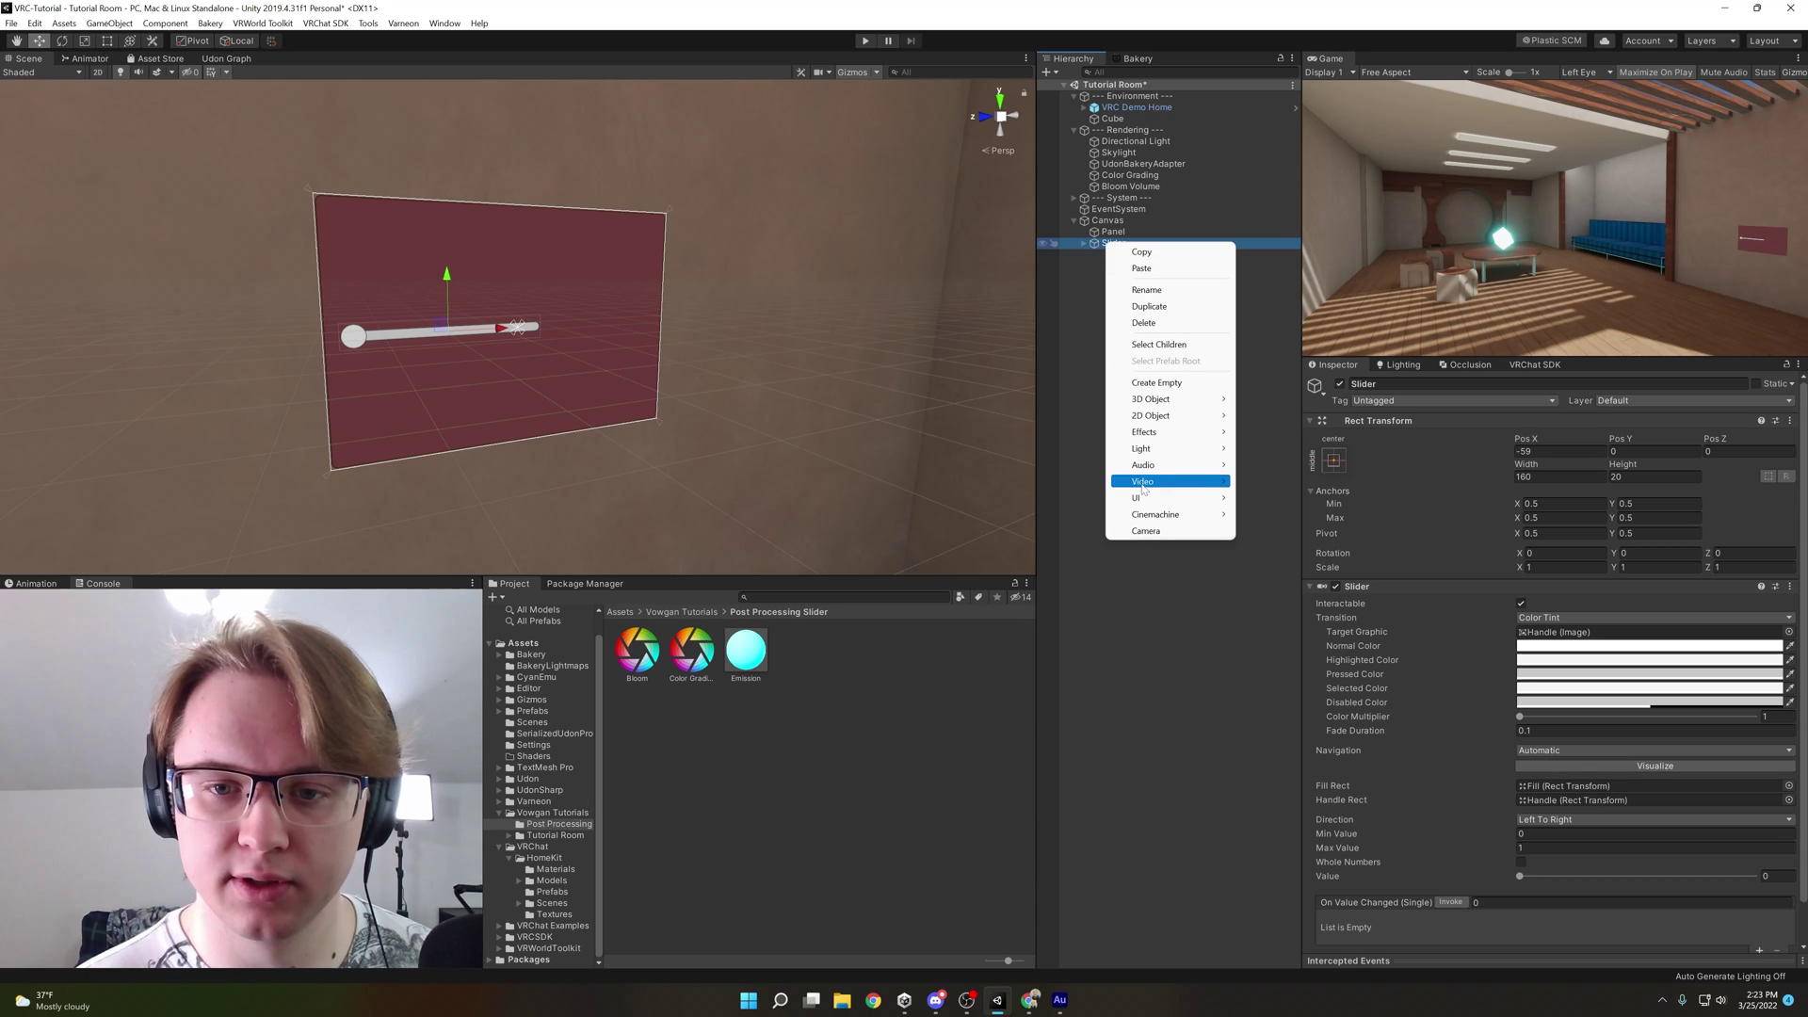
Add a TextMeshPro label reading 'Bloom' under the Slider, right of the bar
{"action": "left_click", "coordinate": [1289, 517]}
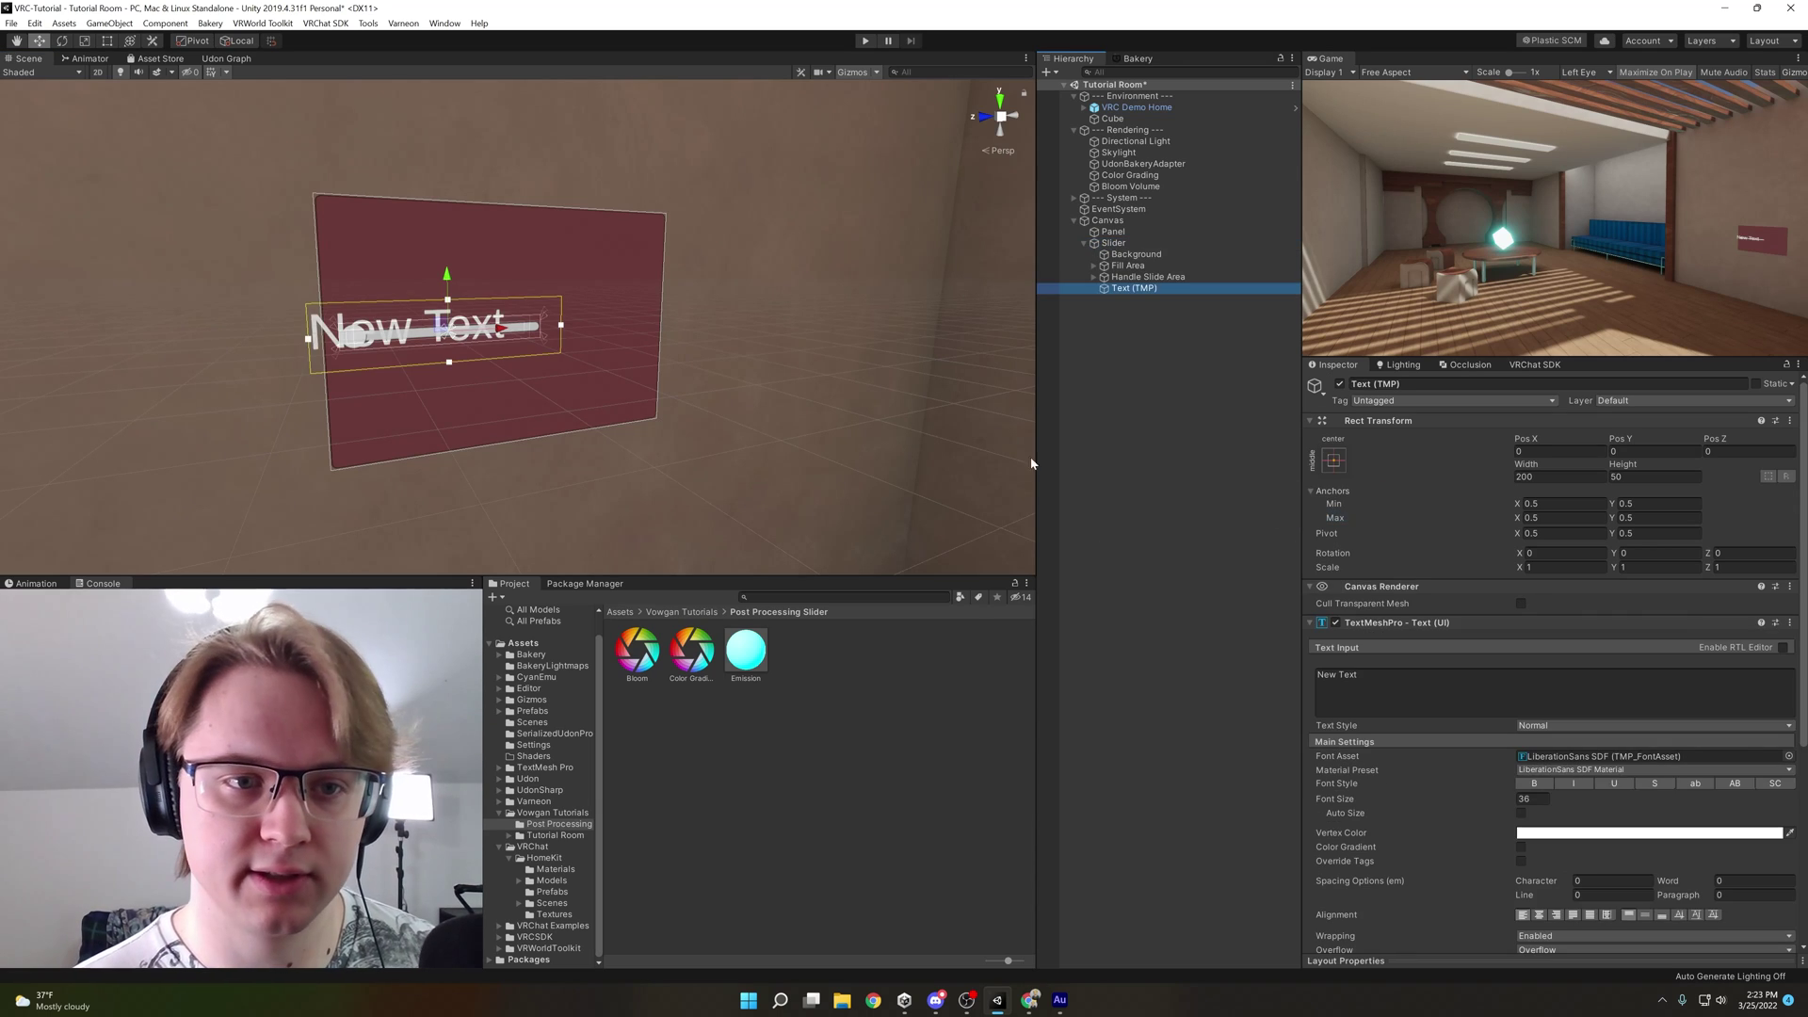
{"action": "left_click_drag", "start_coordinate": [510, 328], "coordinate": [646, 334]}
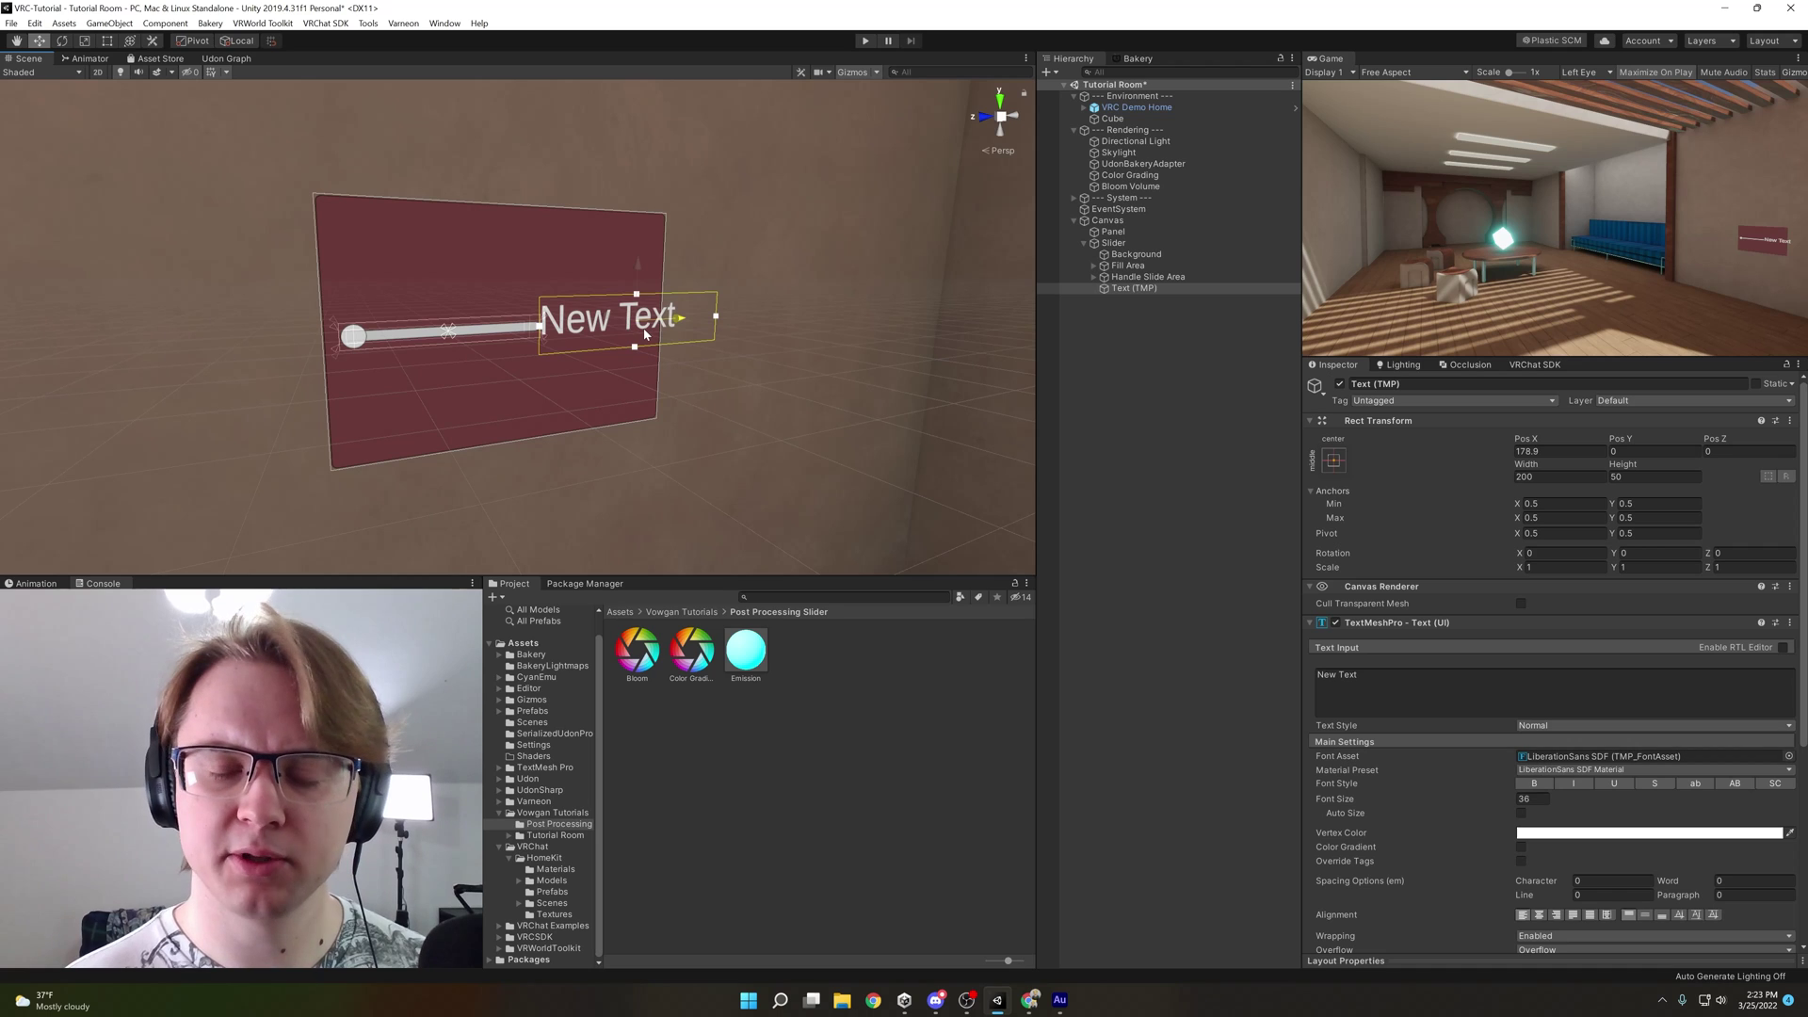
{"action": "left_click", "coordinate": [1526, 476]}
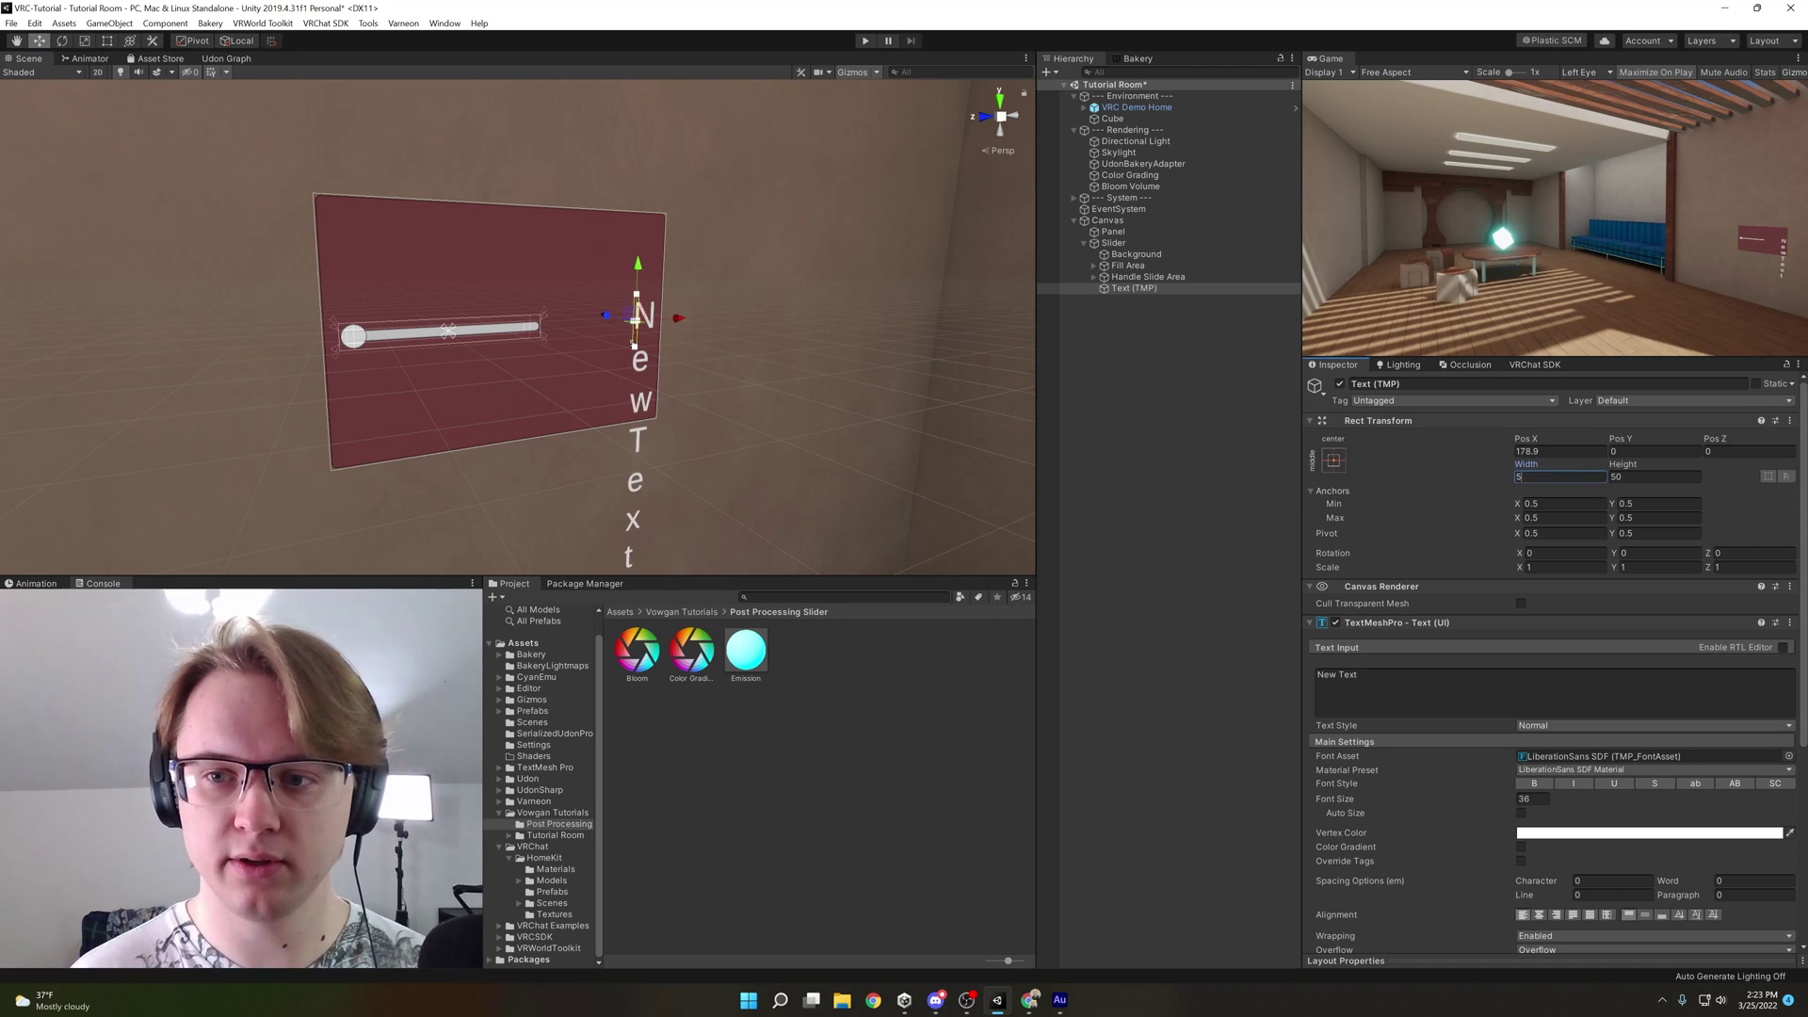
{"action": "left_click", "coordinate": [767, 352]}
{"action": "scroll", "coordinate": [767, 353], "scroll_direction": "up", "scroll_amount": 3}
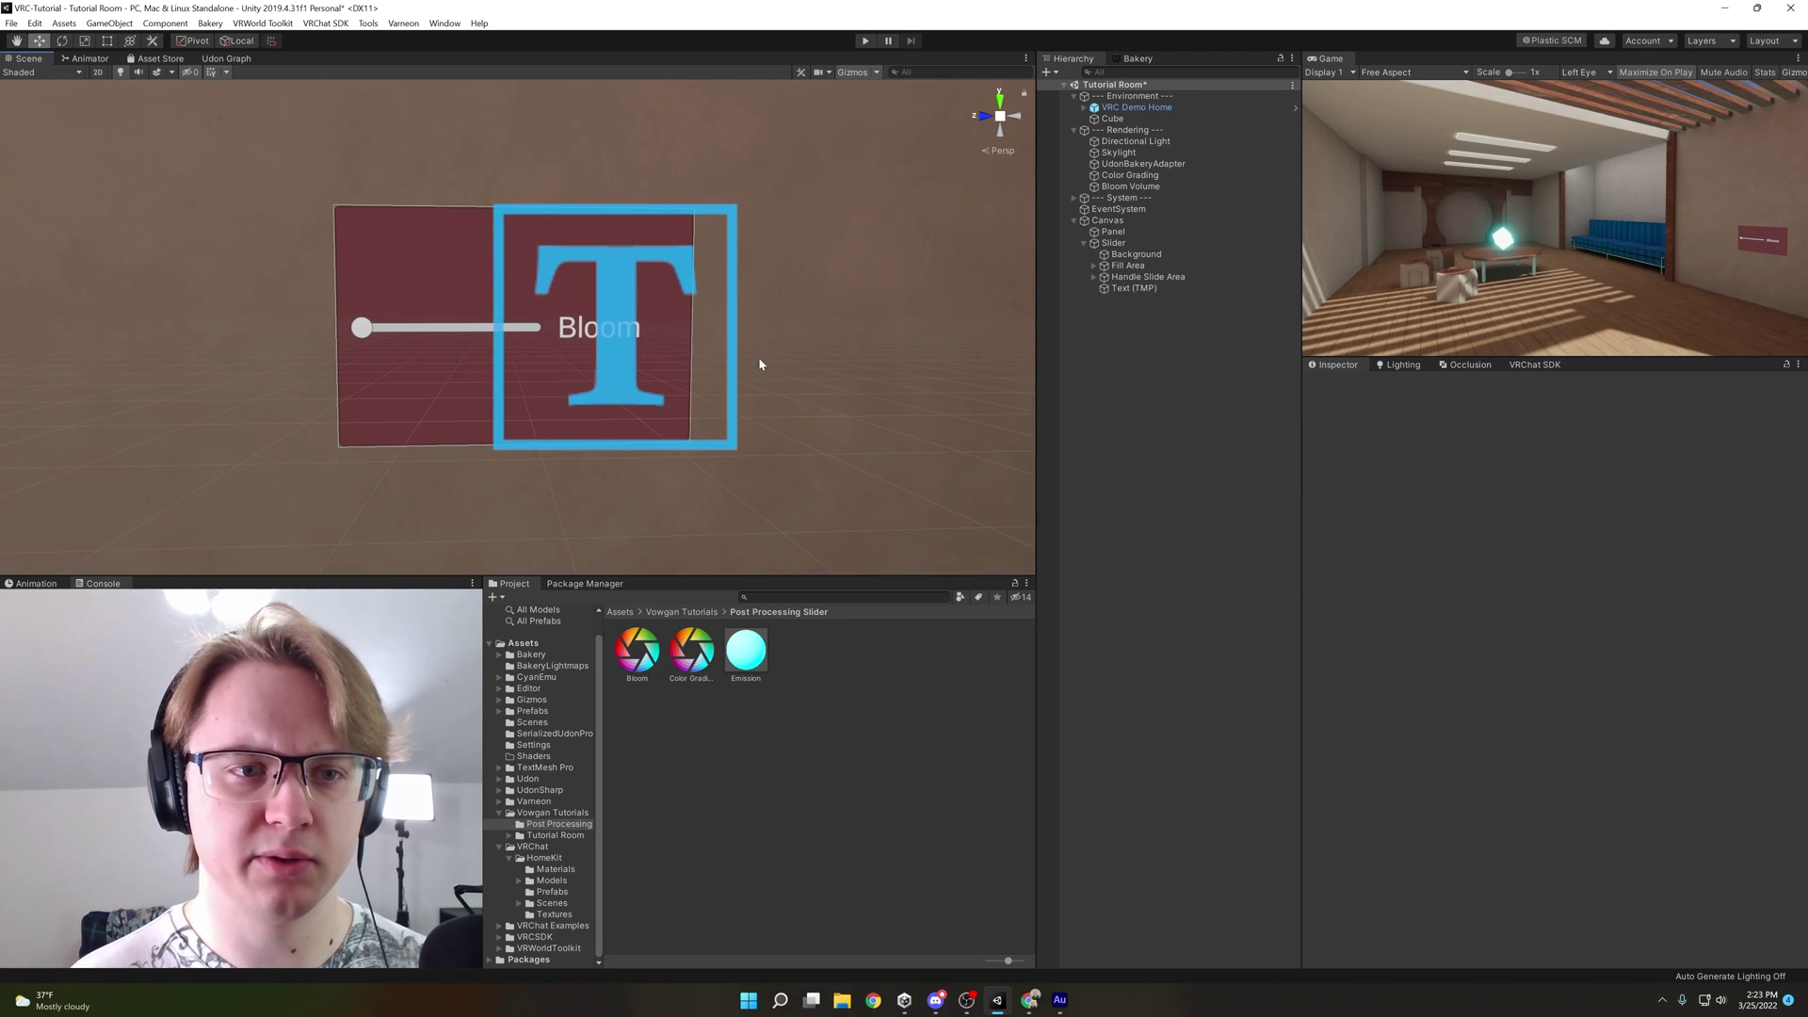
{"action": "scroll", "coordinate": [759, 358], "scroll_direction": "up", "scroll_amount": 3}
{"action": "left_click_drag", "start_coordinate": [757, 362], "coordinate": [748, 359], "text": "alt"}
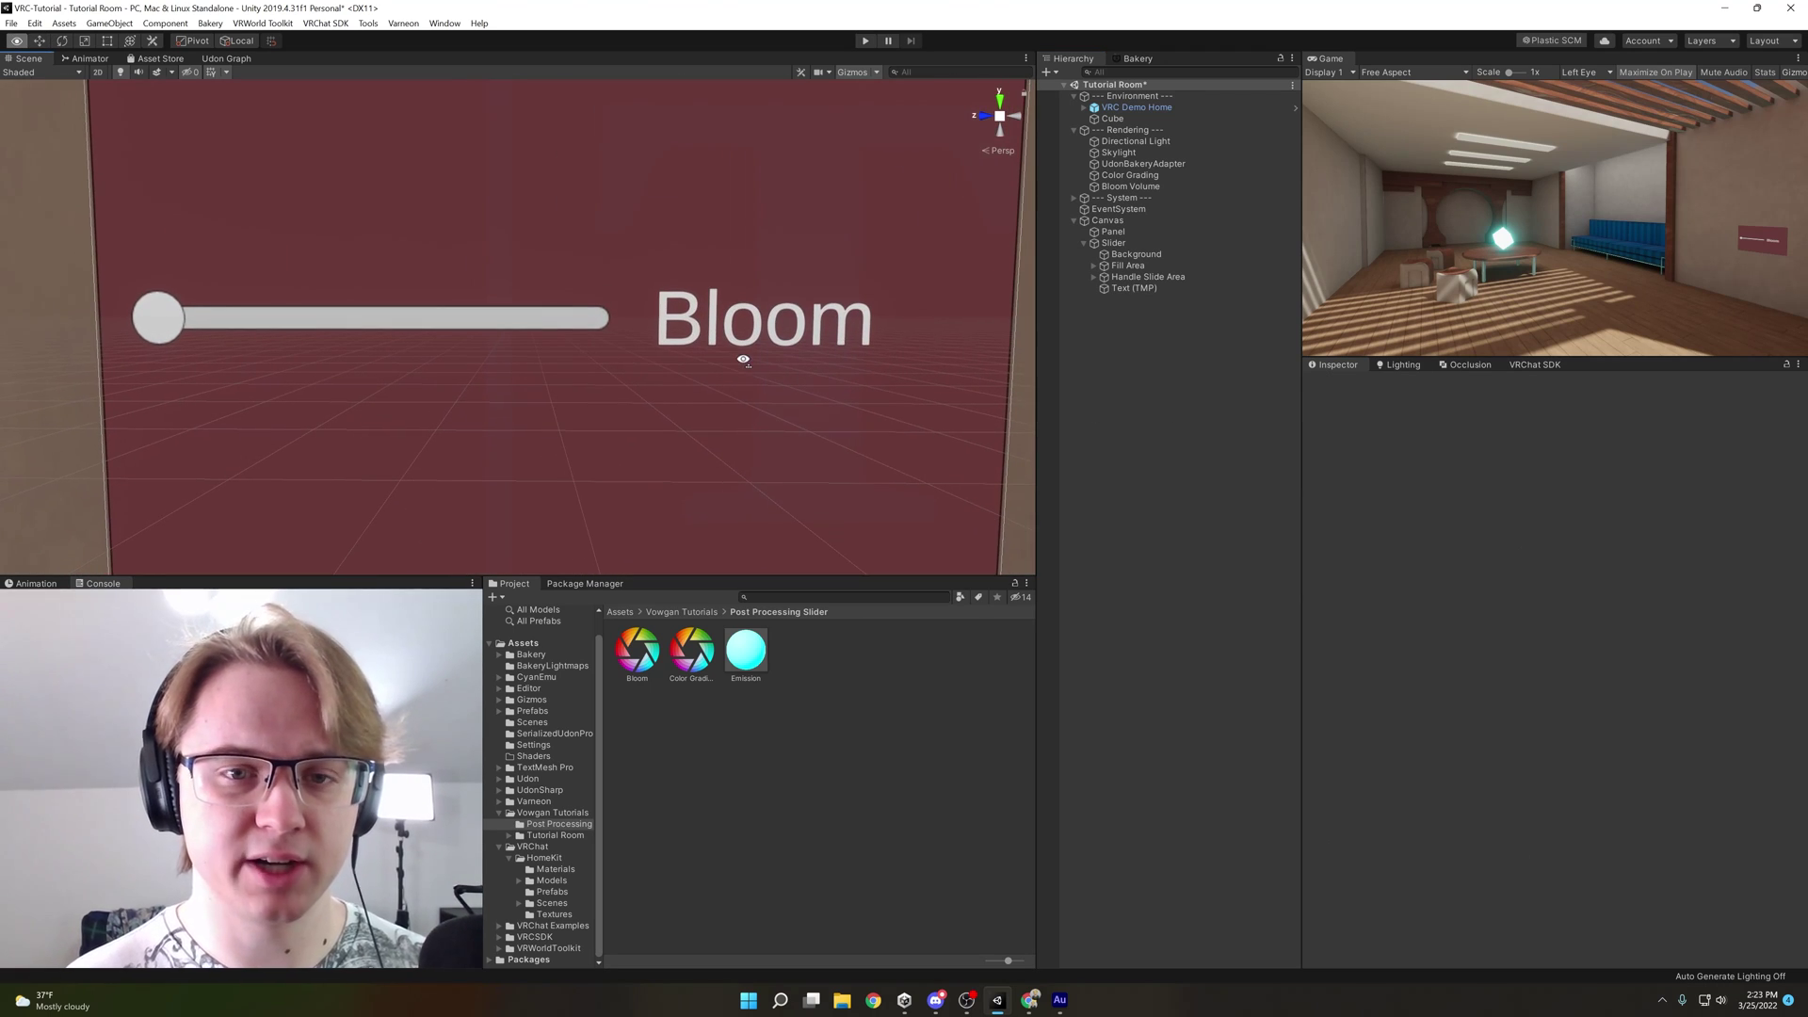
Try the Bloom Volume weight, then create an Udon Graph Program Asset named PostSlider
{"action": "left_click", "coordinate": [1130, 185]}
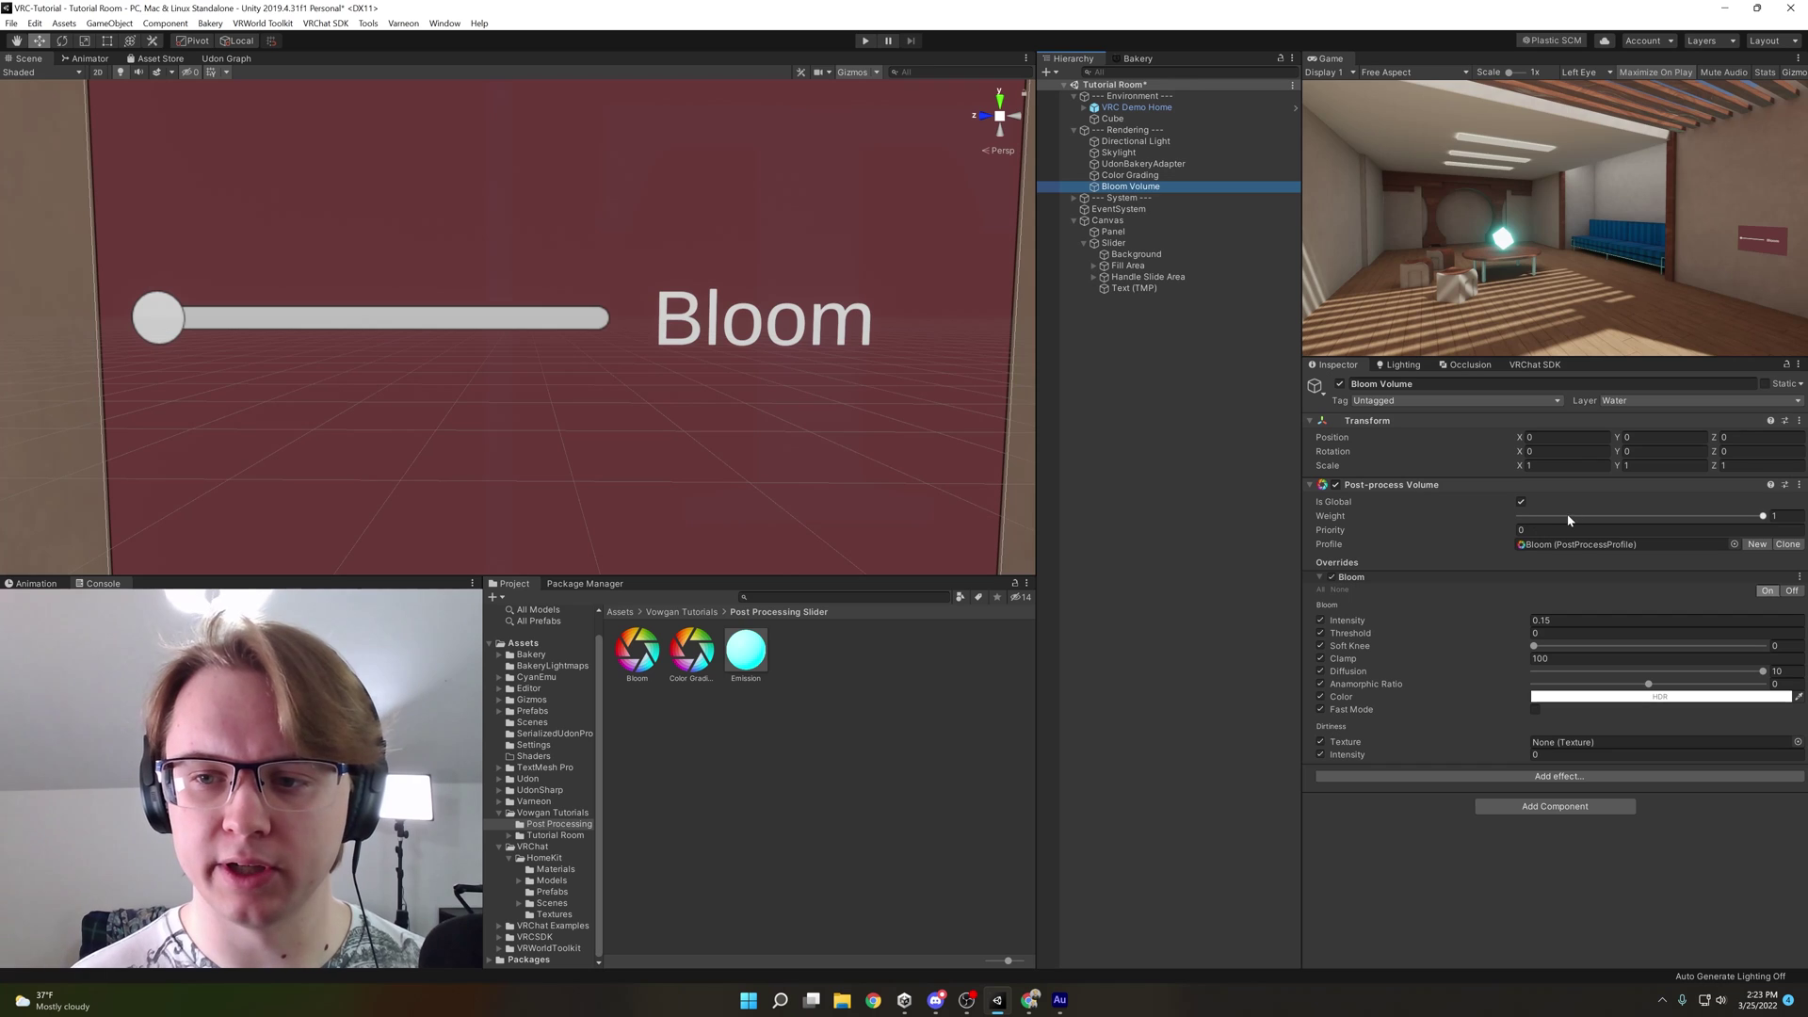
{"action": "left_click_drag", "start_coordinate": [1566, 512], "coordinate": [1766, 516]}
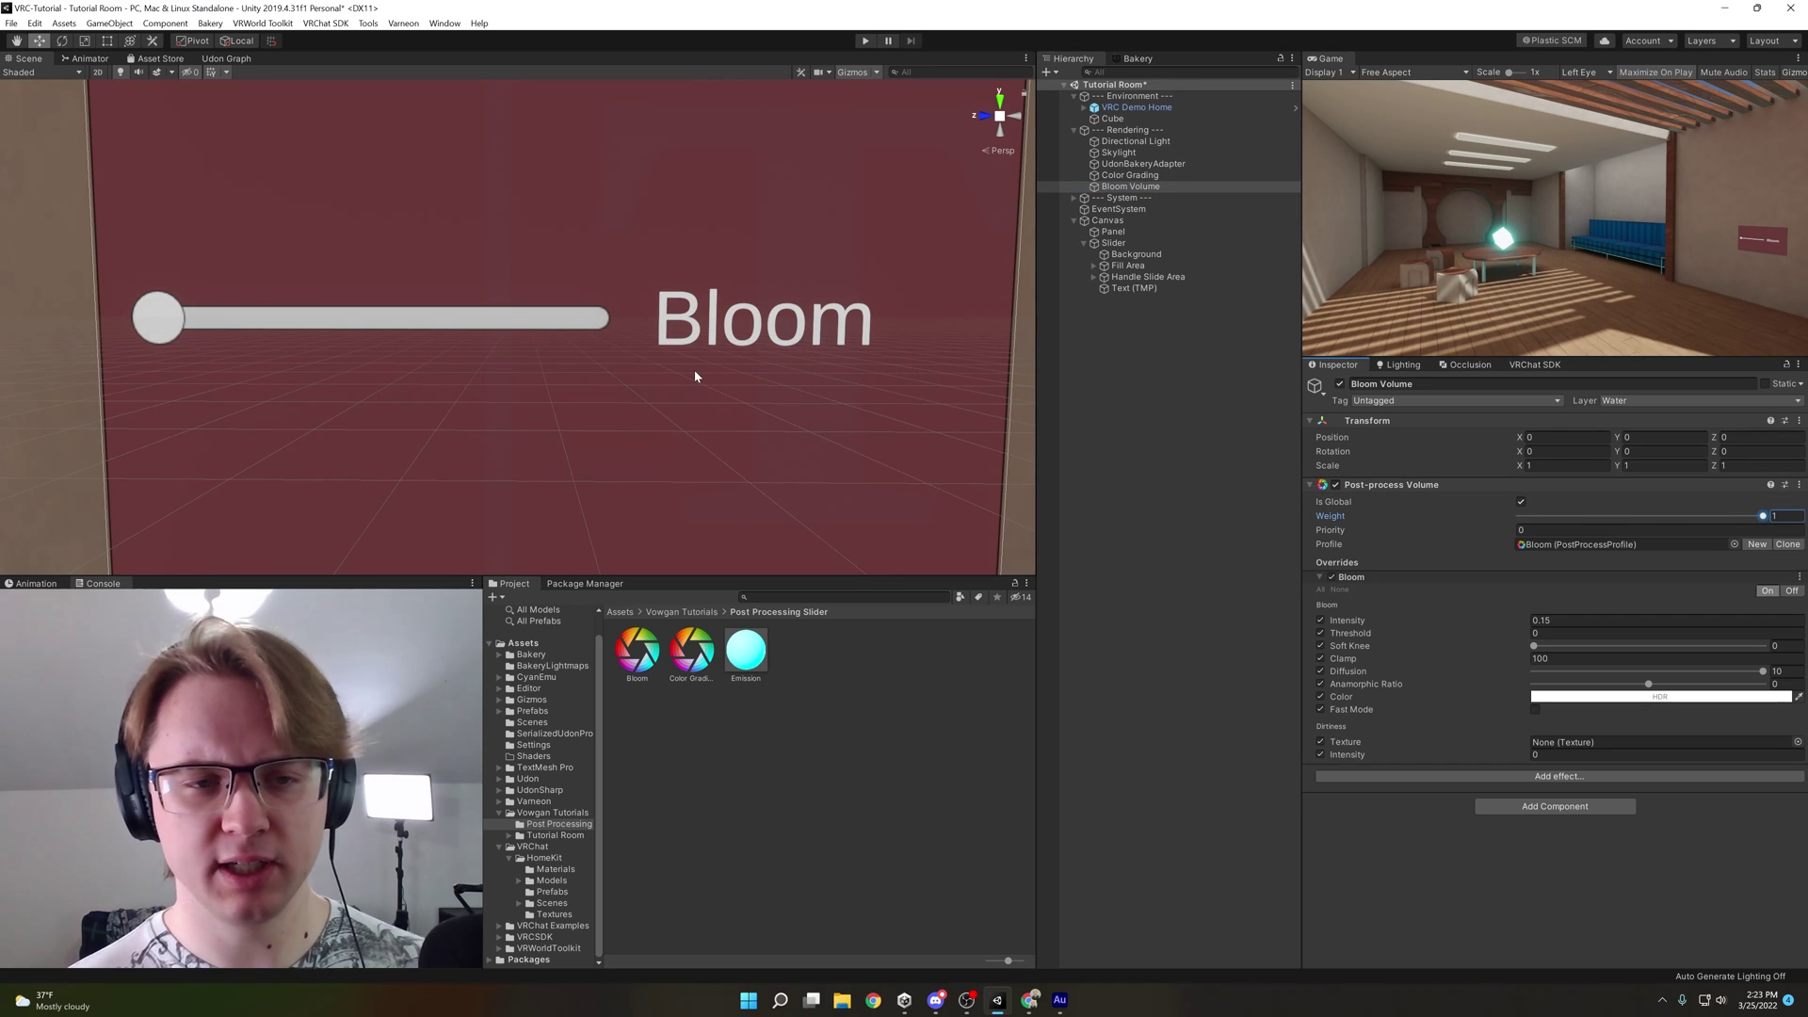
{"action": "scroll", "coordinate": [692, 373], "scroll_direction": "up", "scroll_amount": 1}
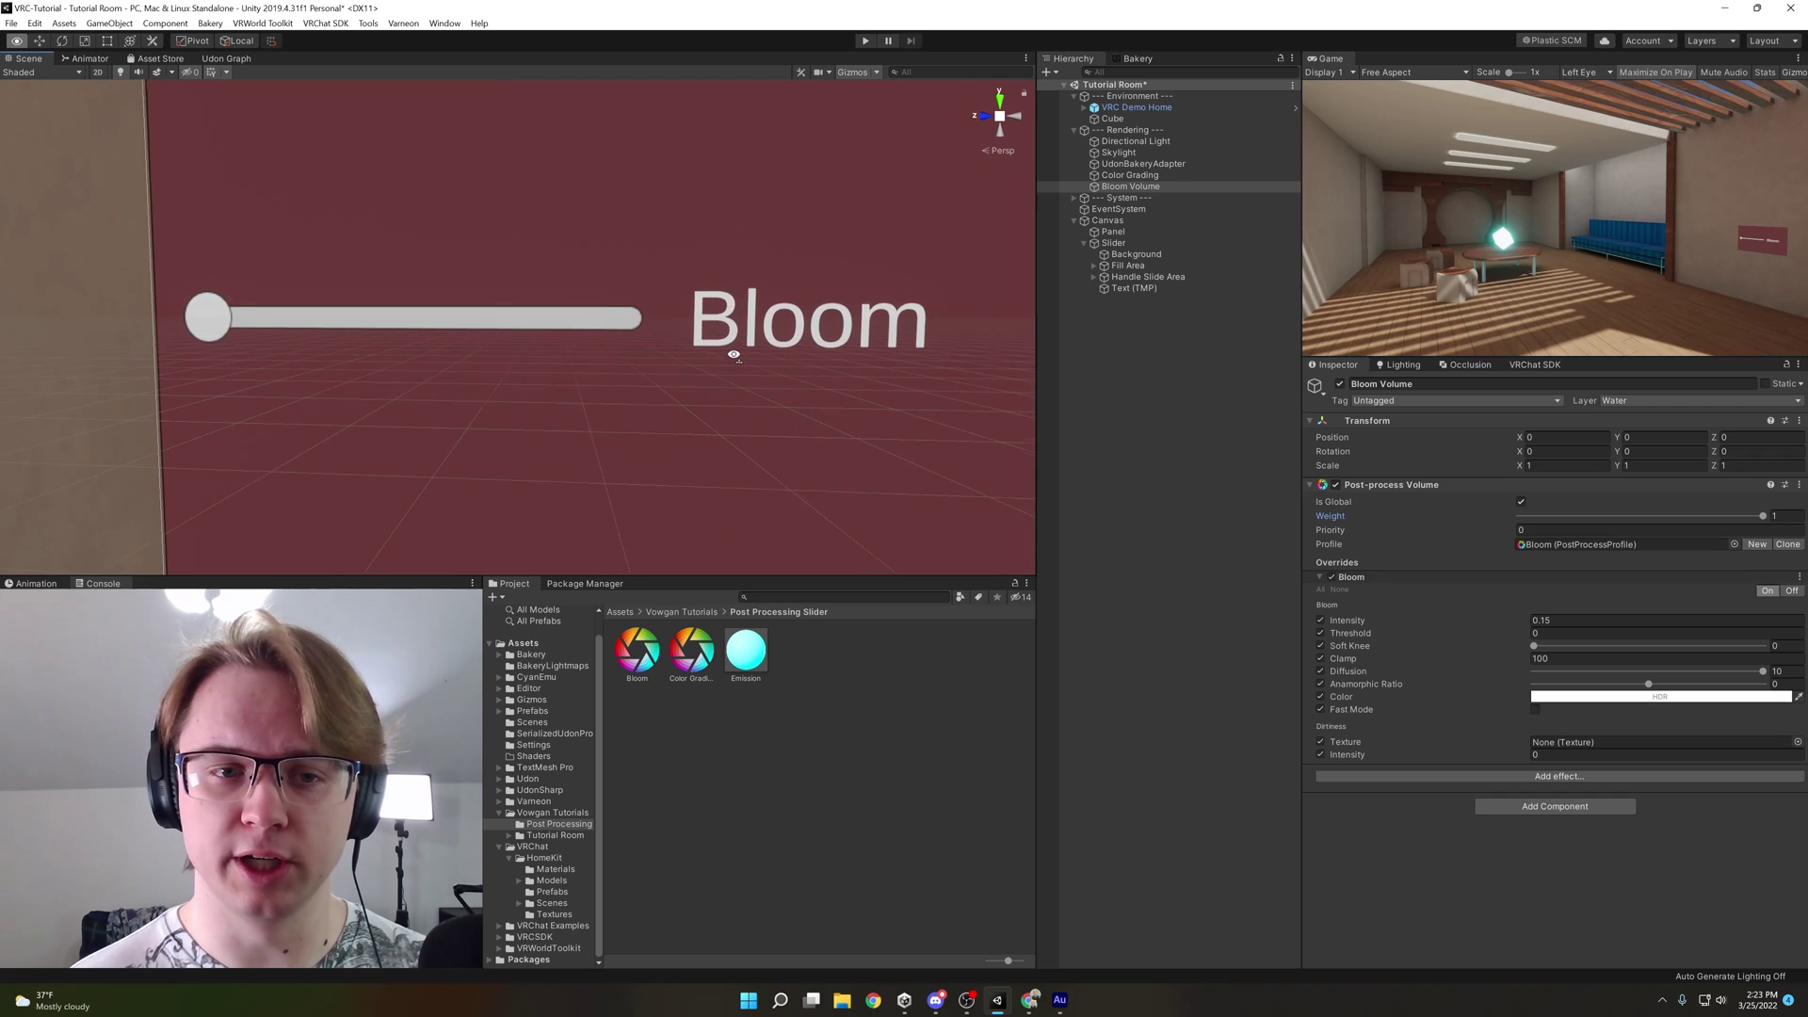
{"action": "right_click", "coordinate": [820, 663]}
{"action": "mouse_move", "coordinate": [401, 60]}
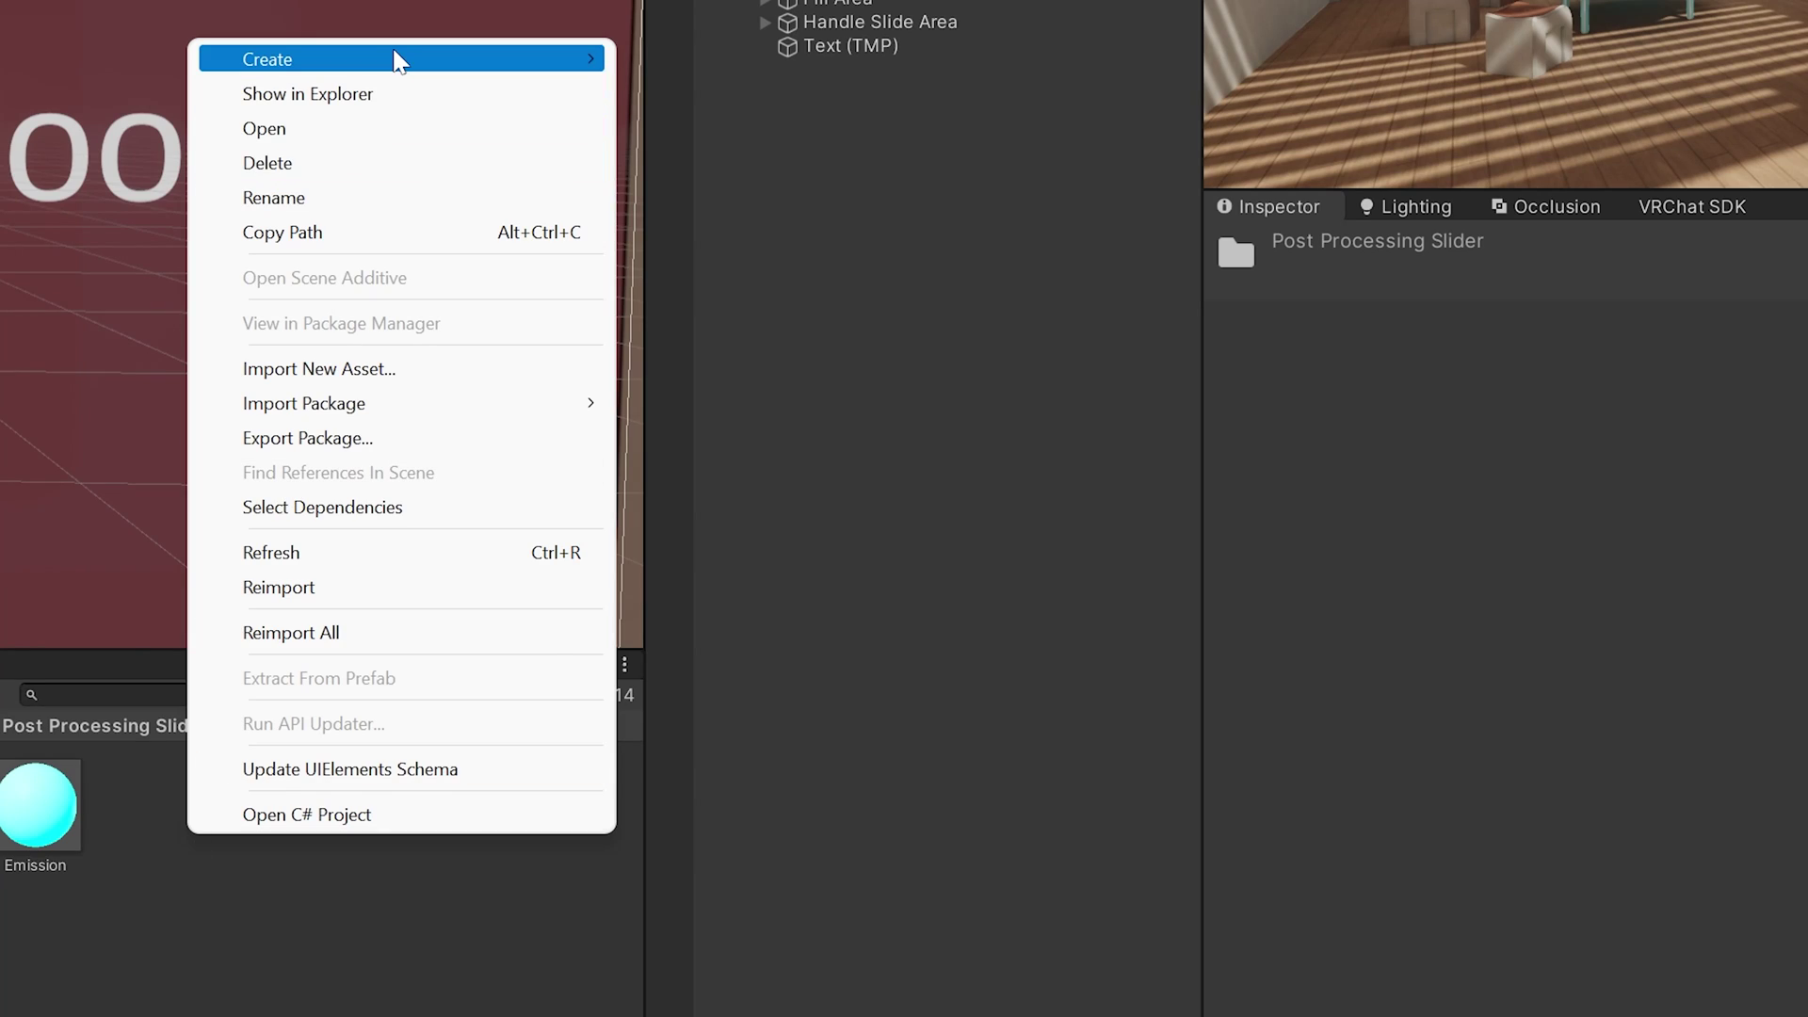
{"action": "mouse_move", "coordinate": [1050, 59]}
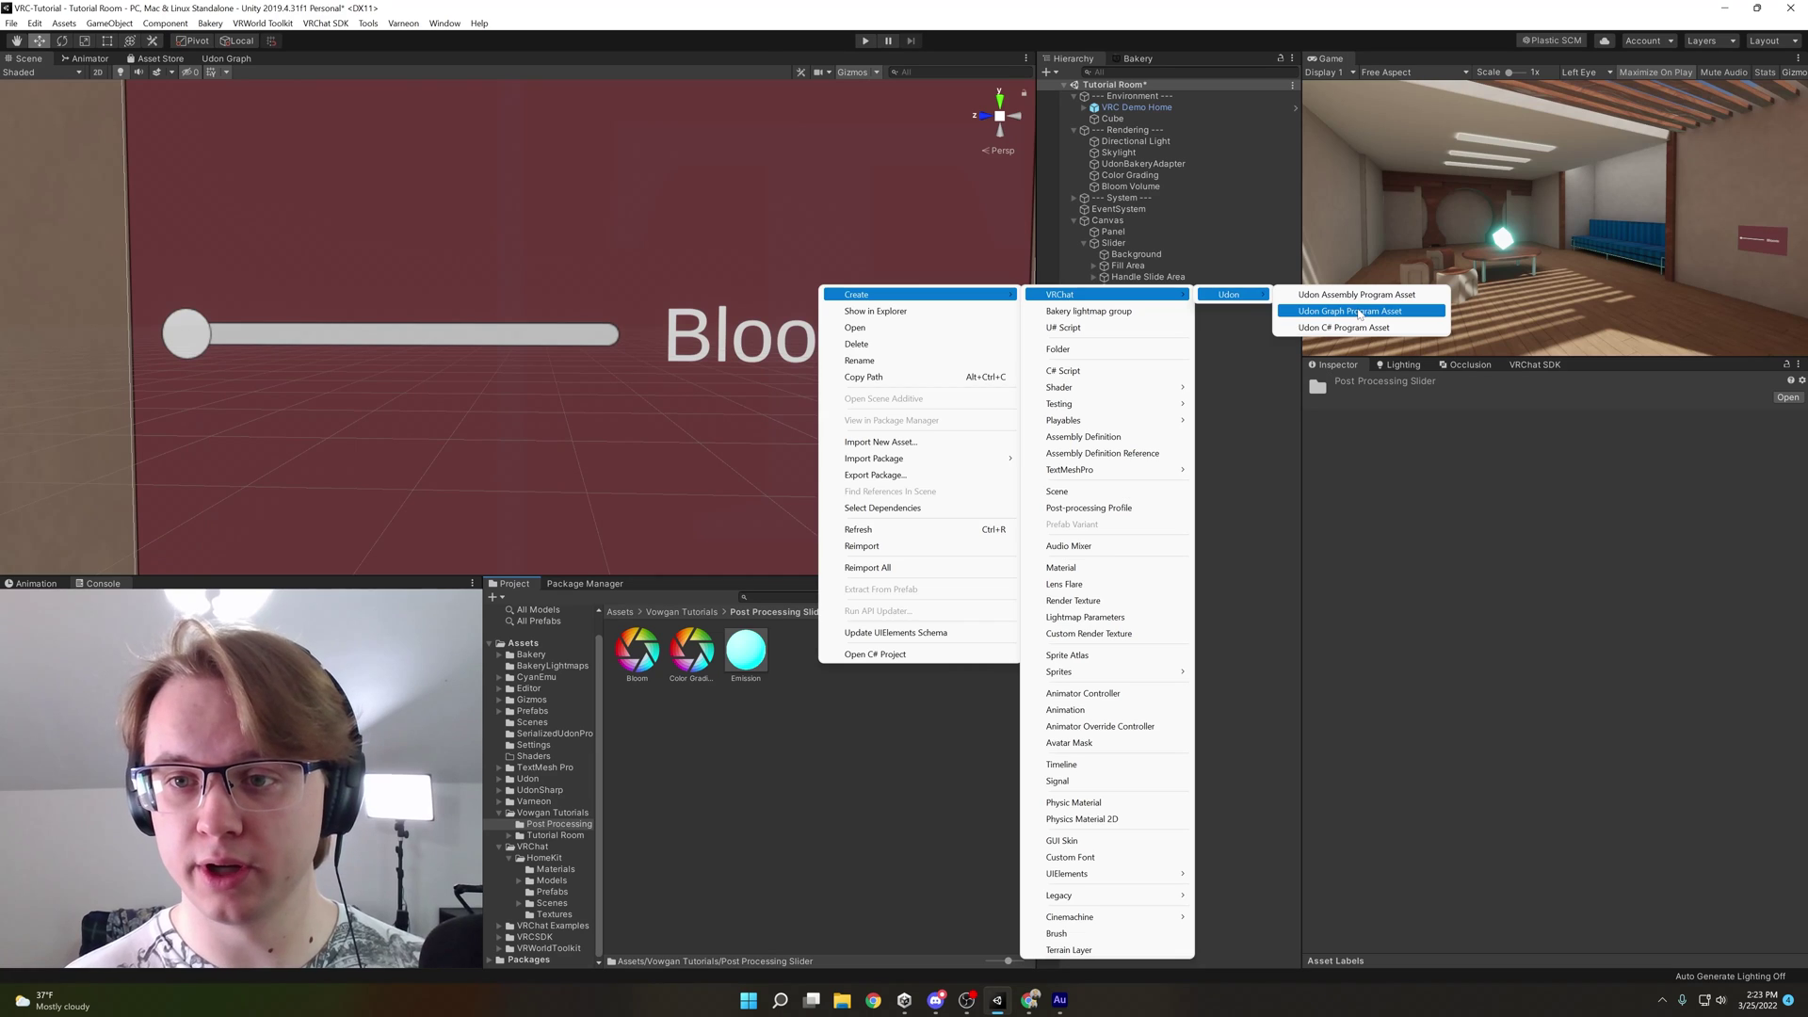
{"action": "left_click", "coordinate": [1324, 103]}
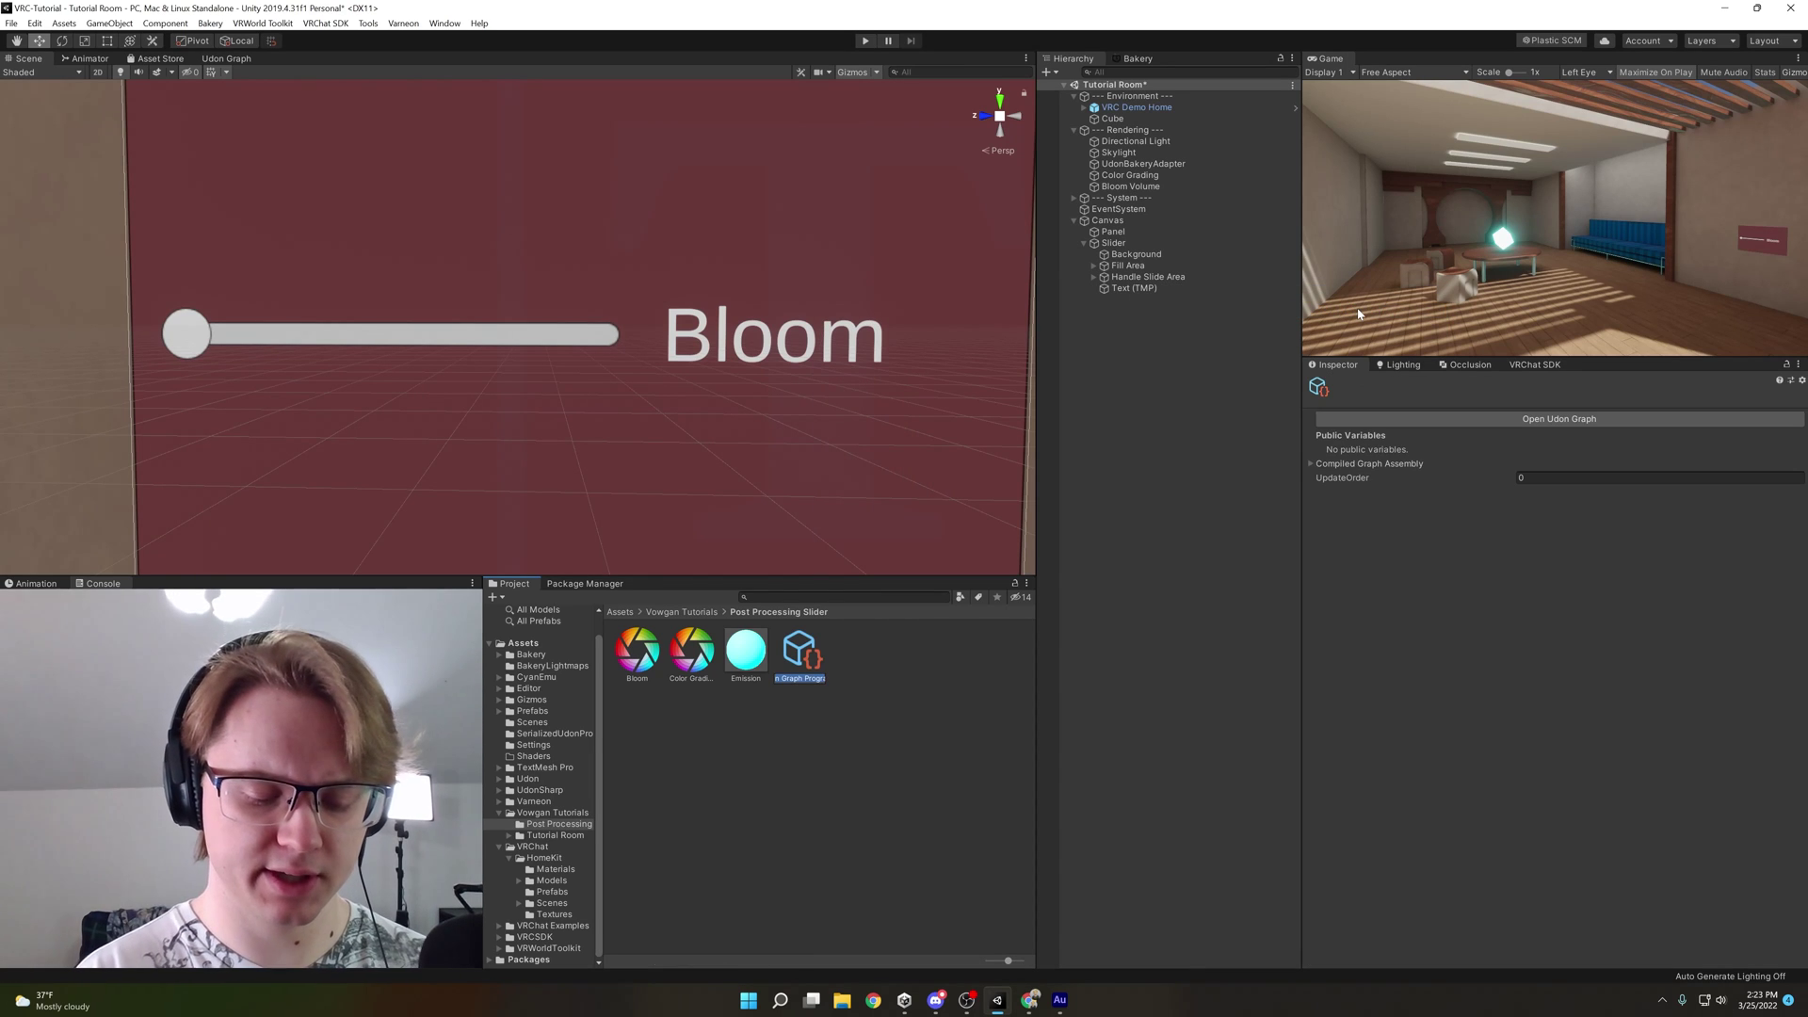
{"action": "type", "text": "PostSlider"}
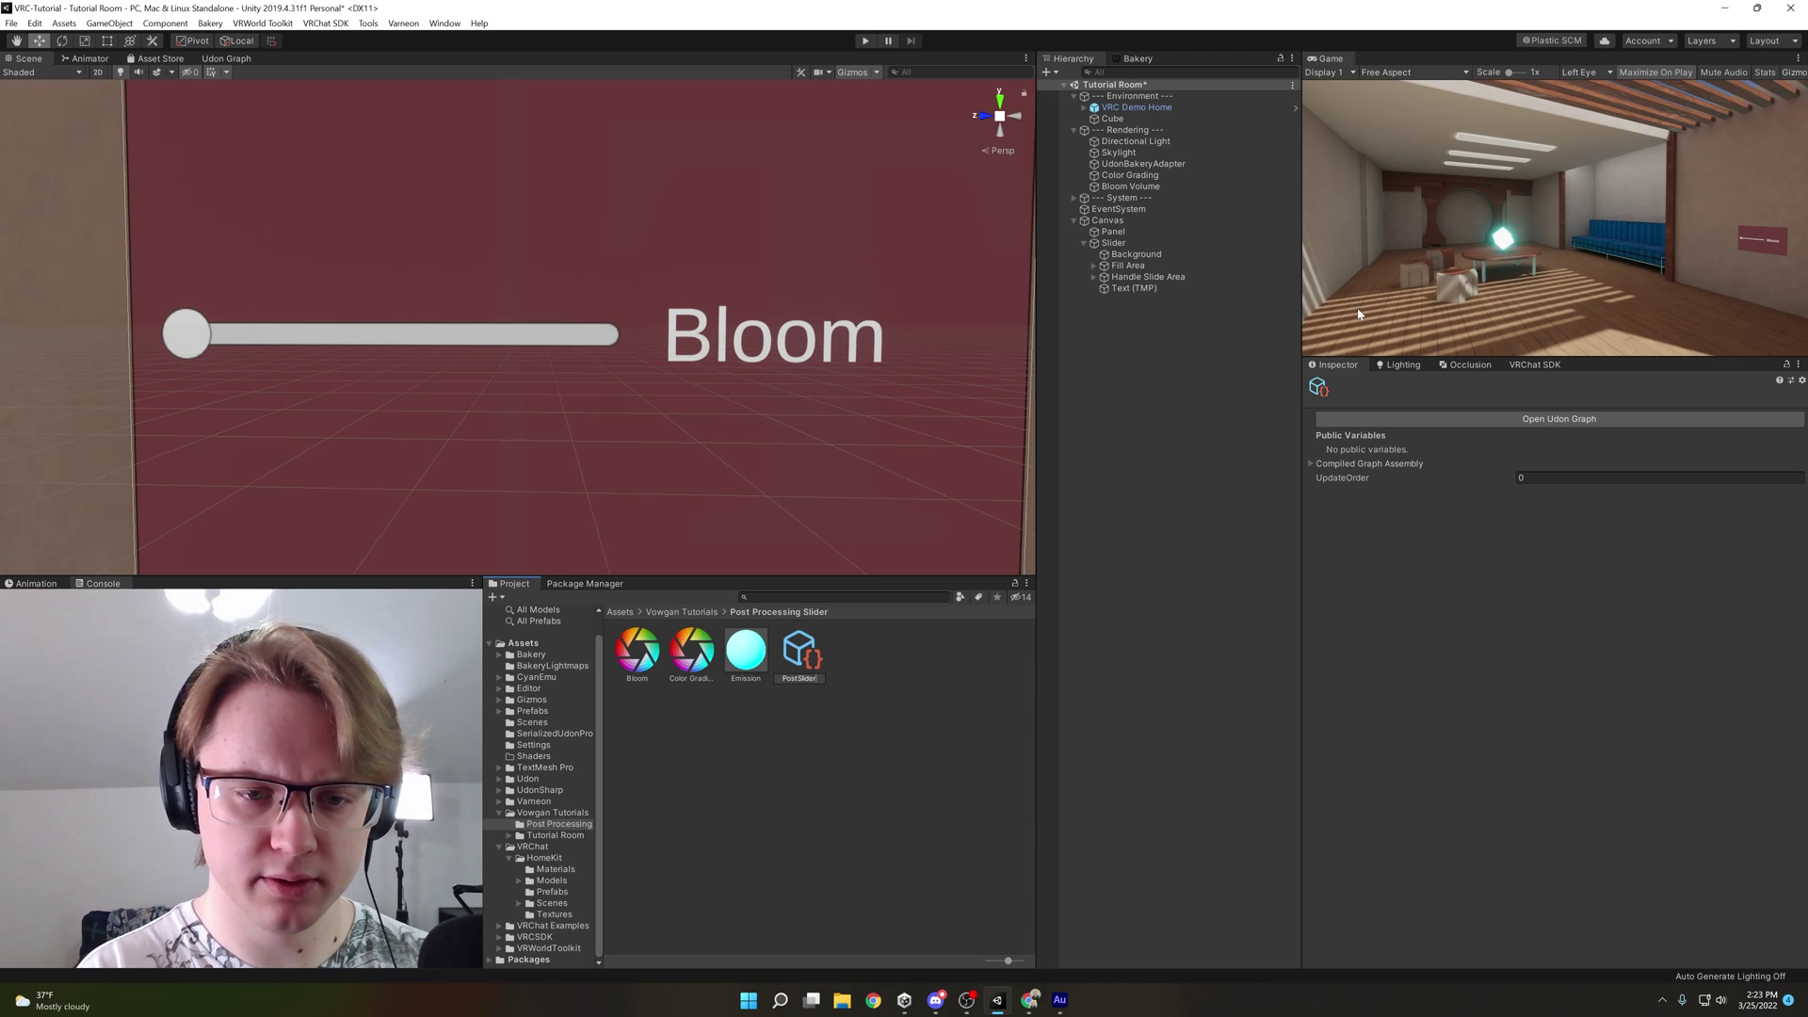
{"action": "key", "text": "Return"}
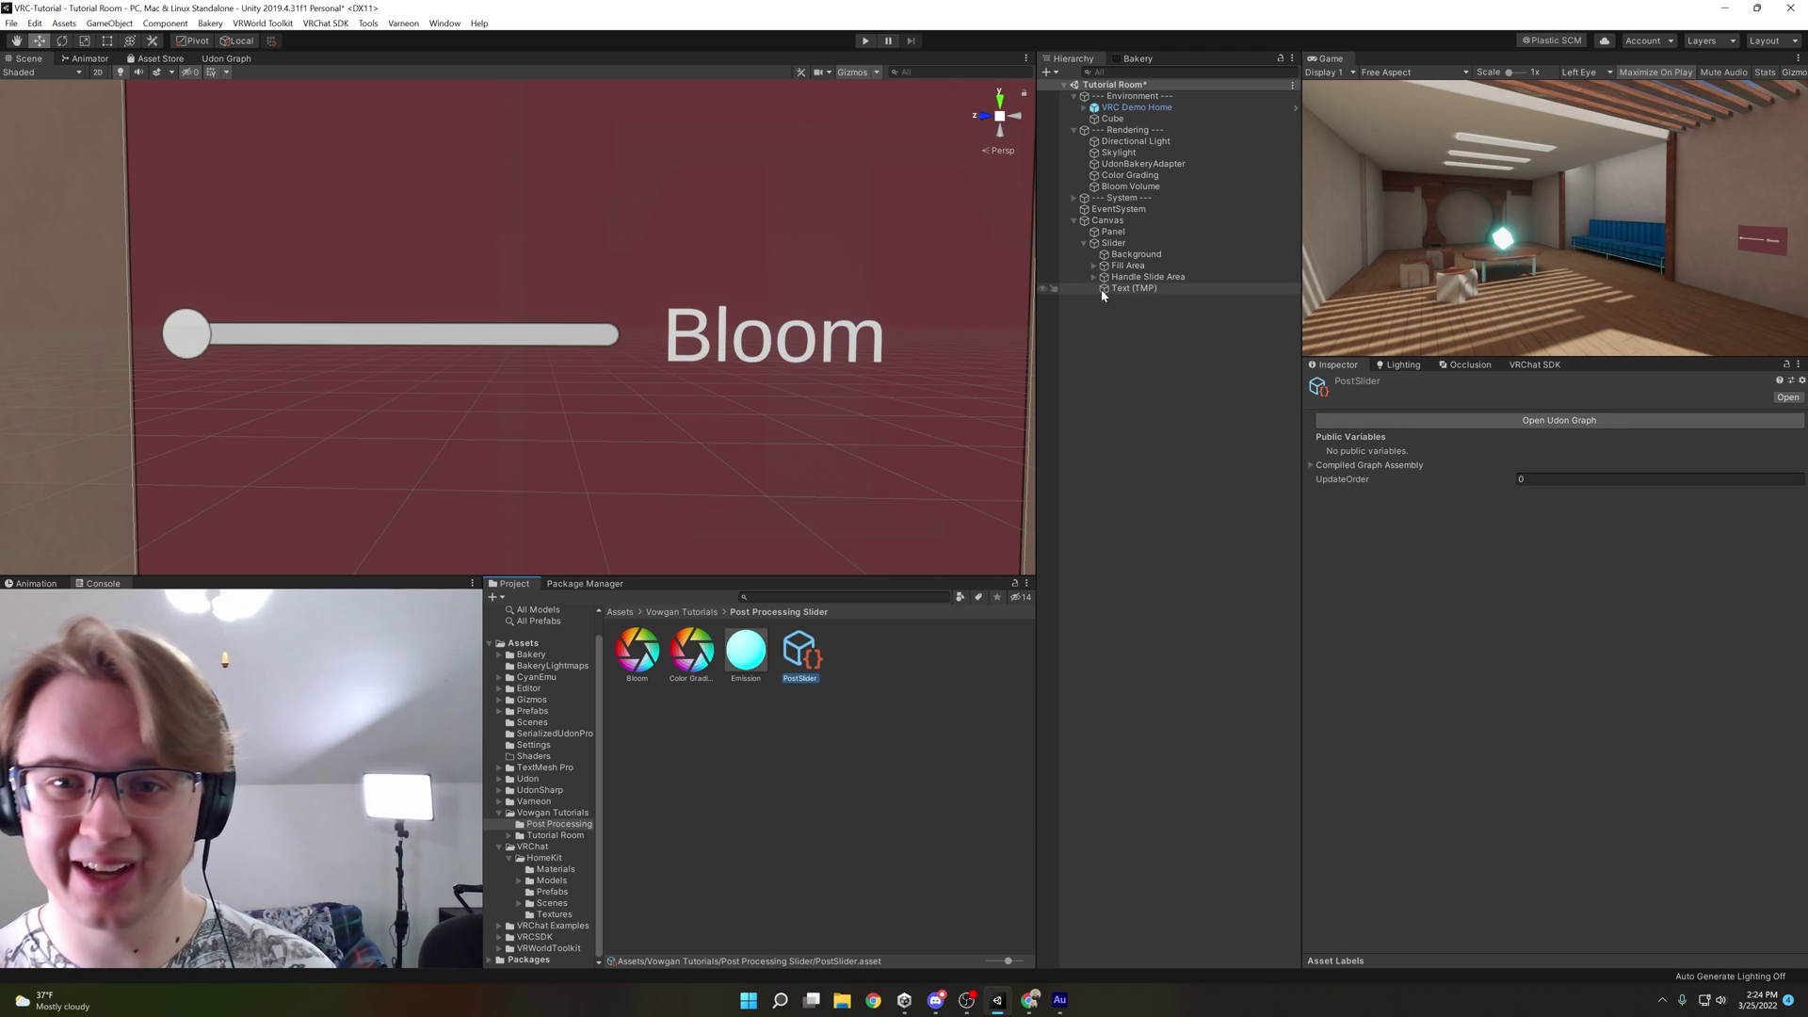
Add an Udon Behaviour to the Slider with PostSlider as its program source
{"action": "left_click", "coordinate": [1114, 242]}
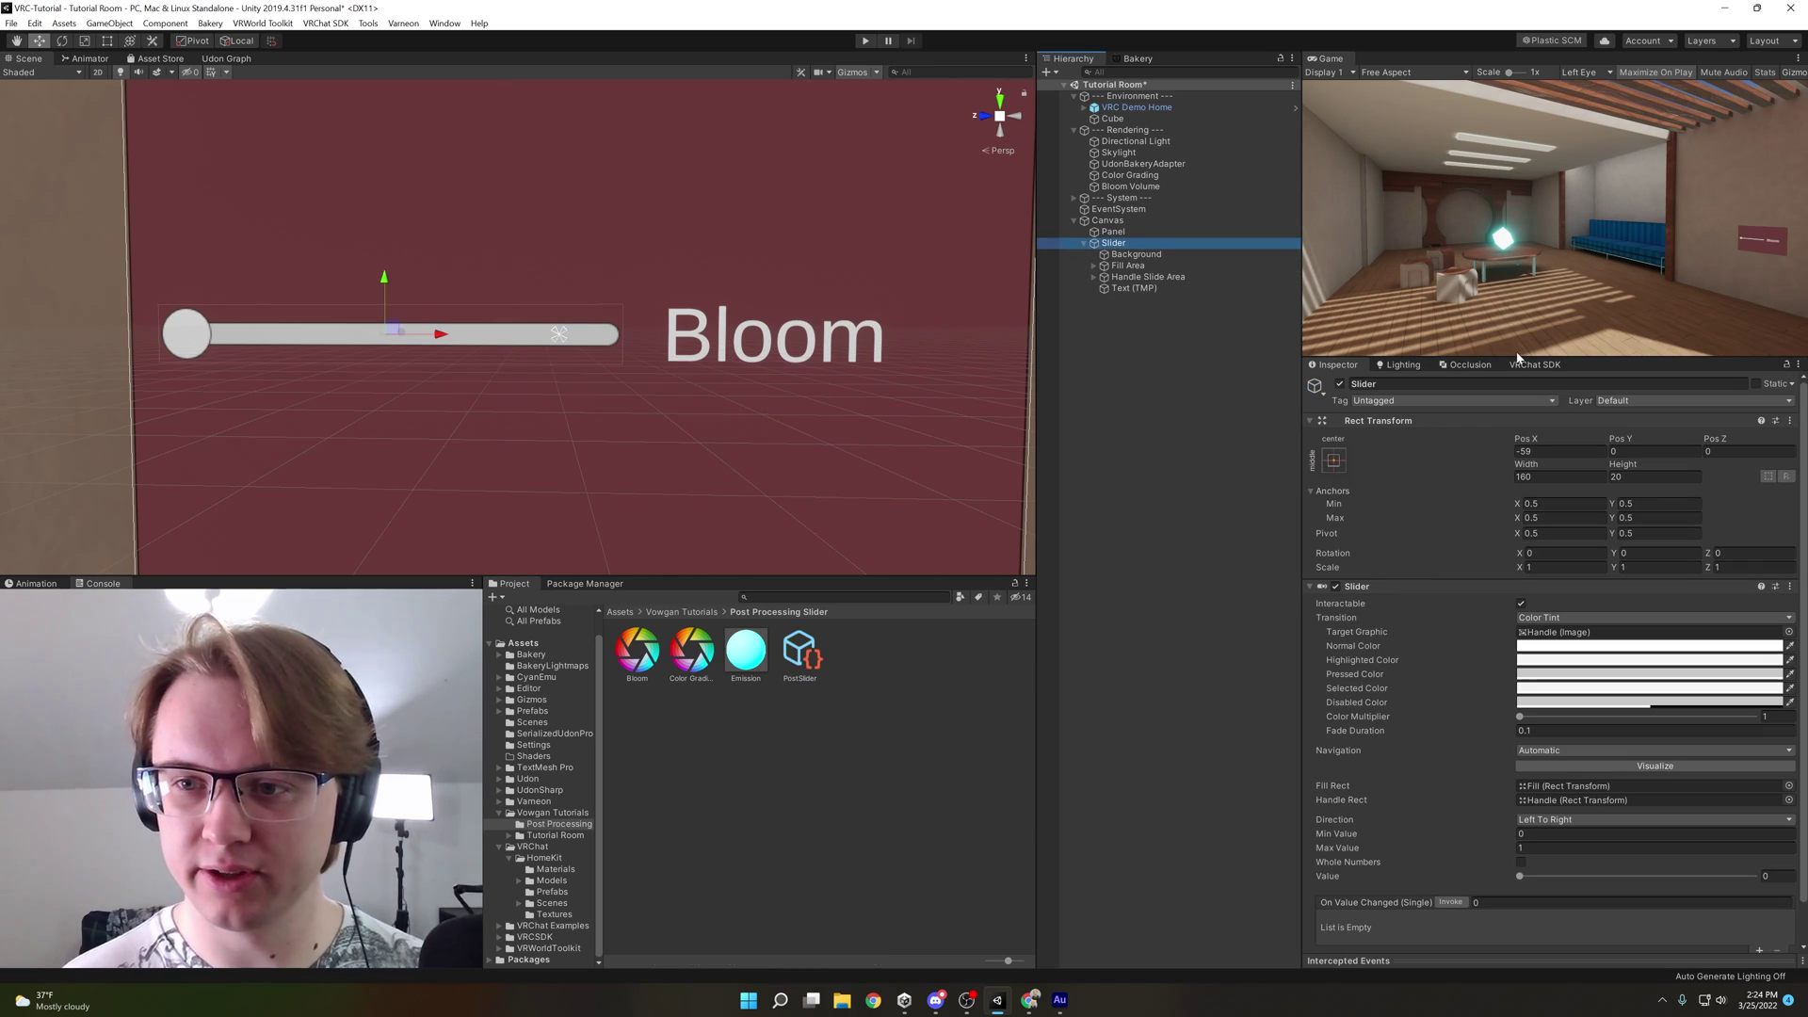
{"action": "left_click_drag", "start_coordinate": [1416, 356], "coordinate": [1417, 267]}
{"action": "left_click", "coordinate": [1488, 891]}
{"action": "type", "text": "box"}
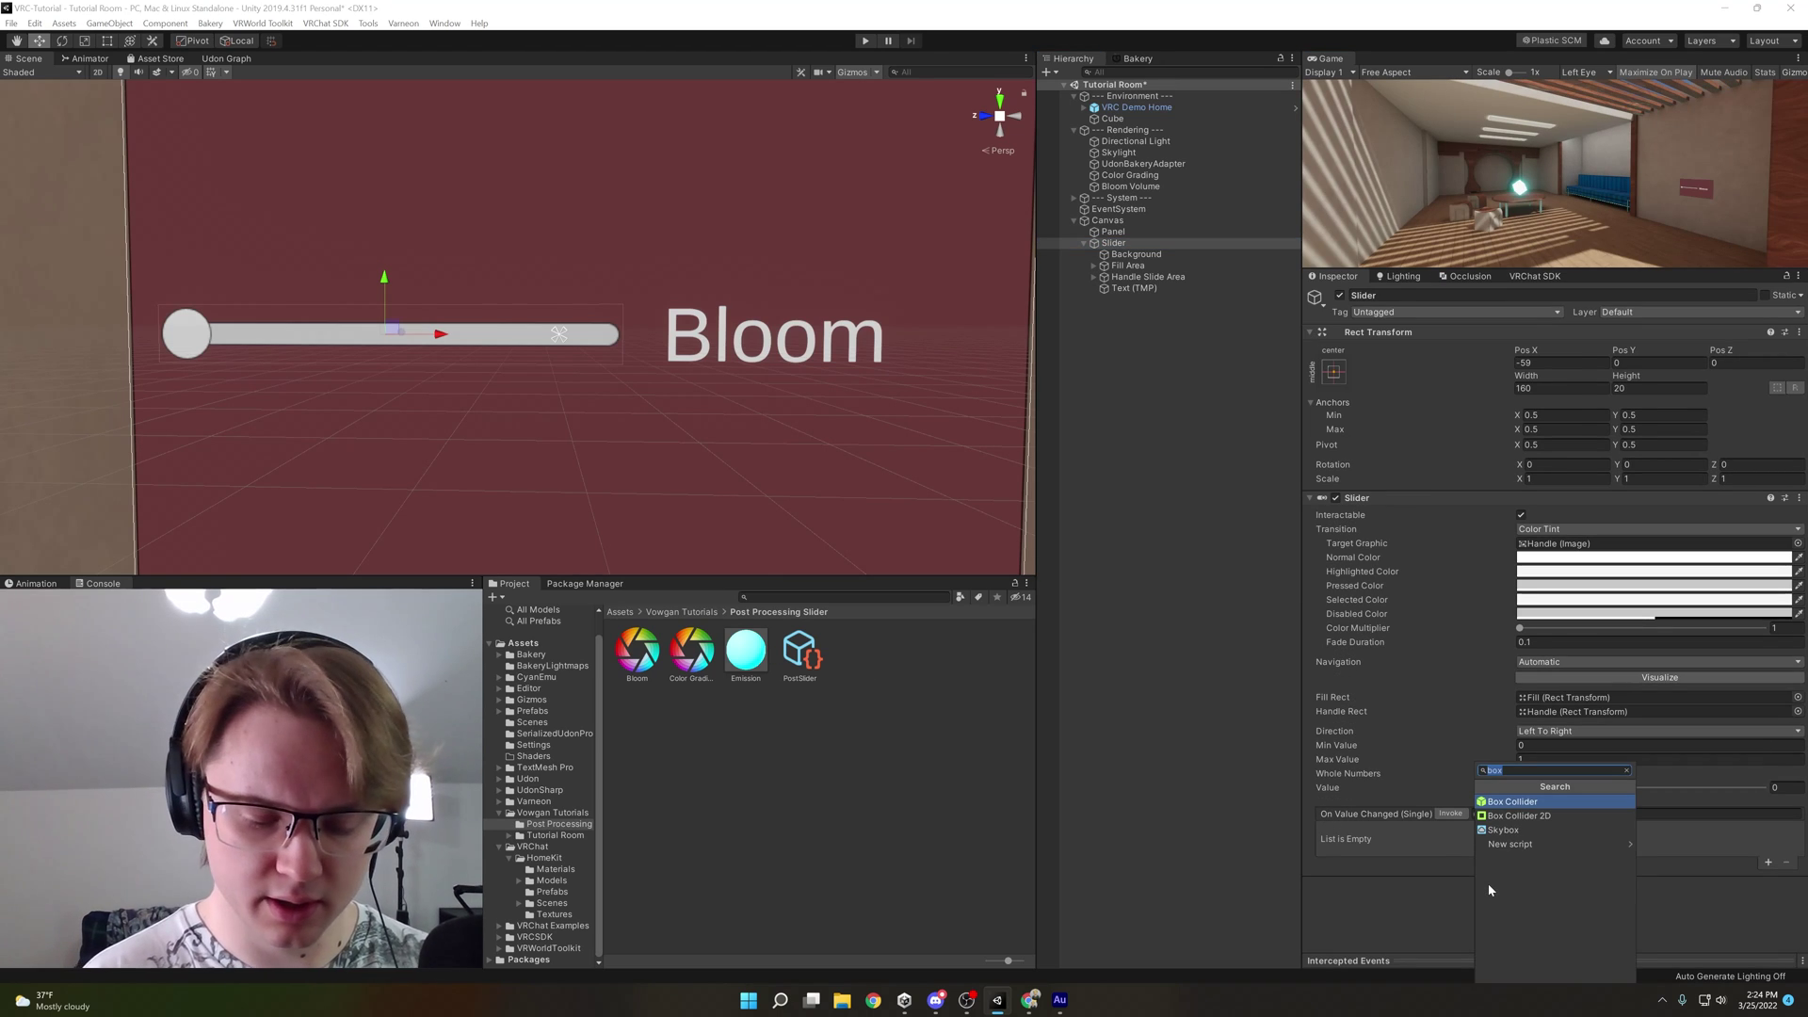
{"action": "type", "text": "udon be"}
{"action": "key", "text": "Return"}
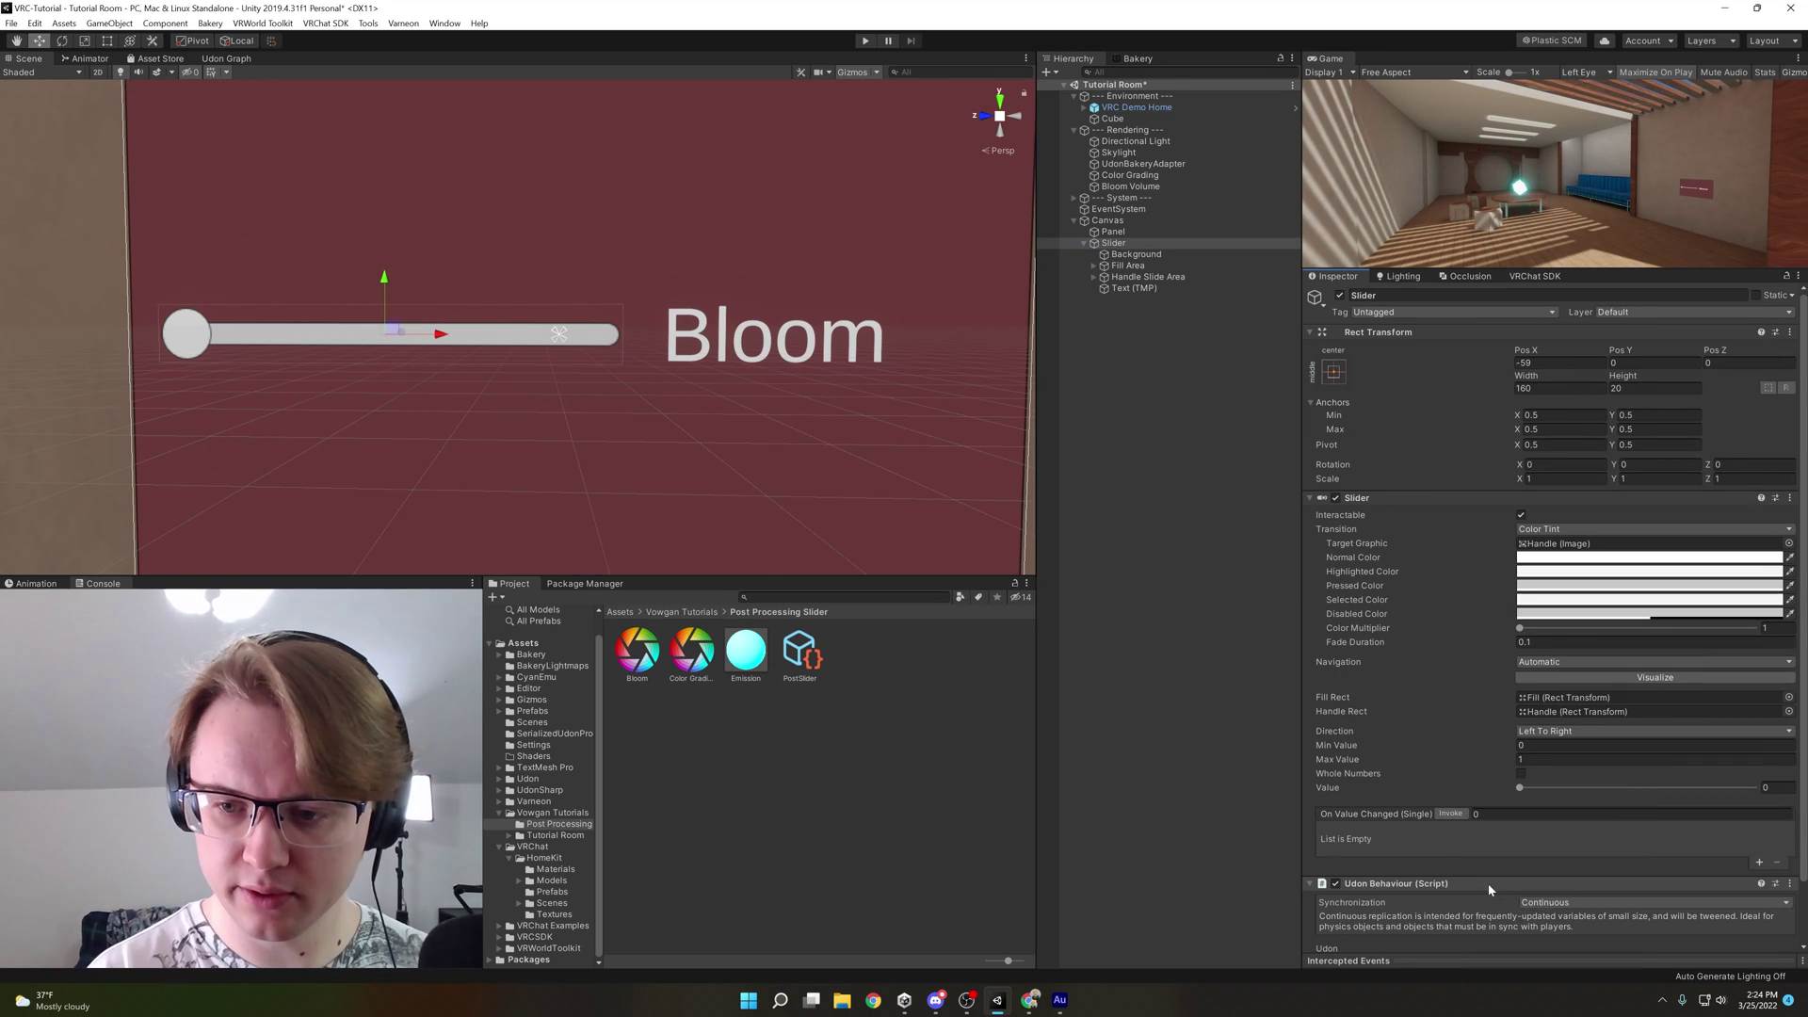
{"action": "scroll", "coordinate": [1487, 884], "scroll_direction": "down", "scroll_amount": 2}
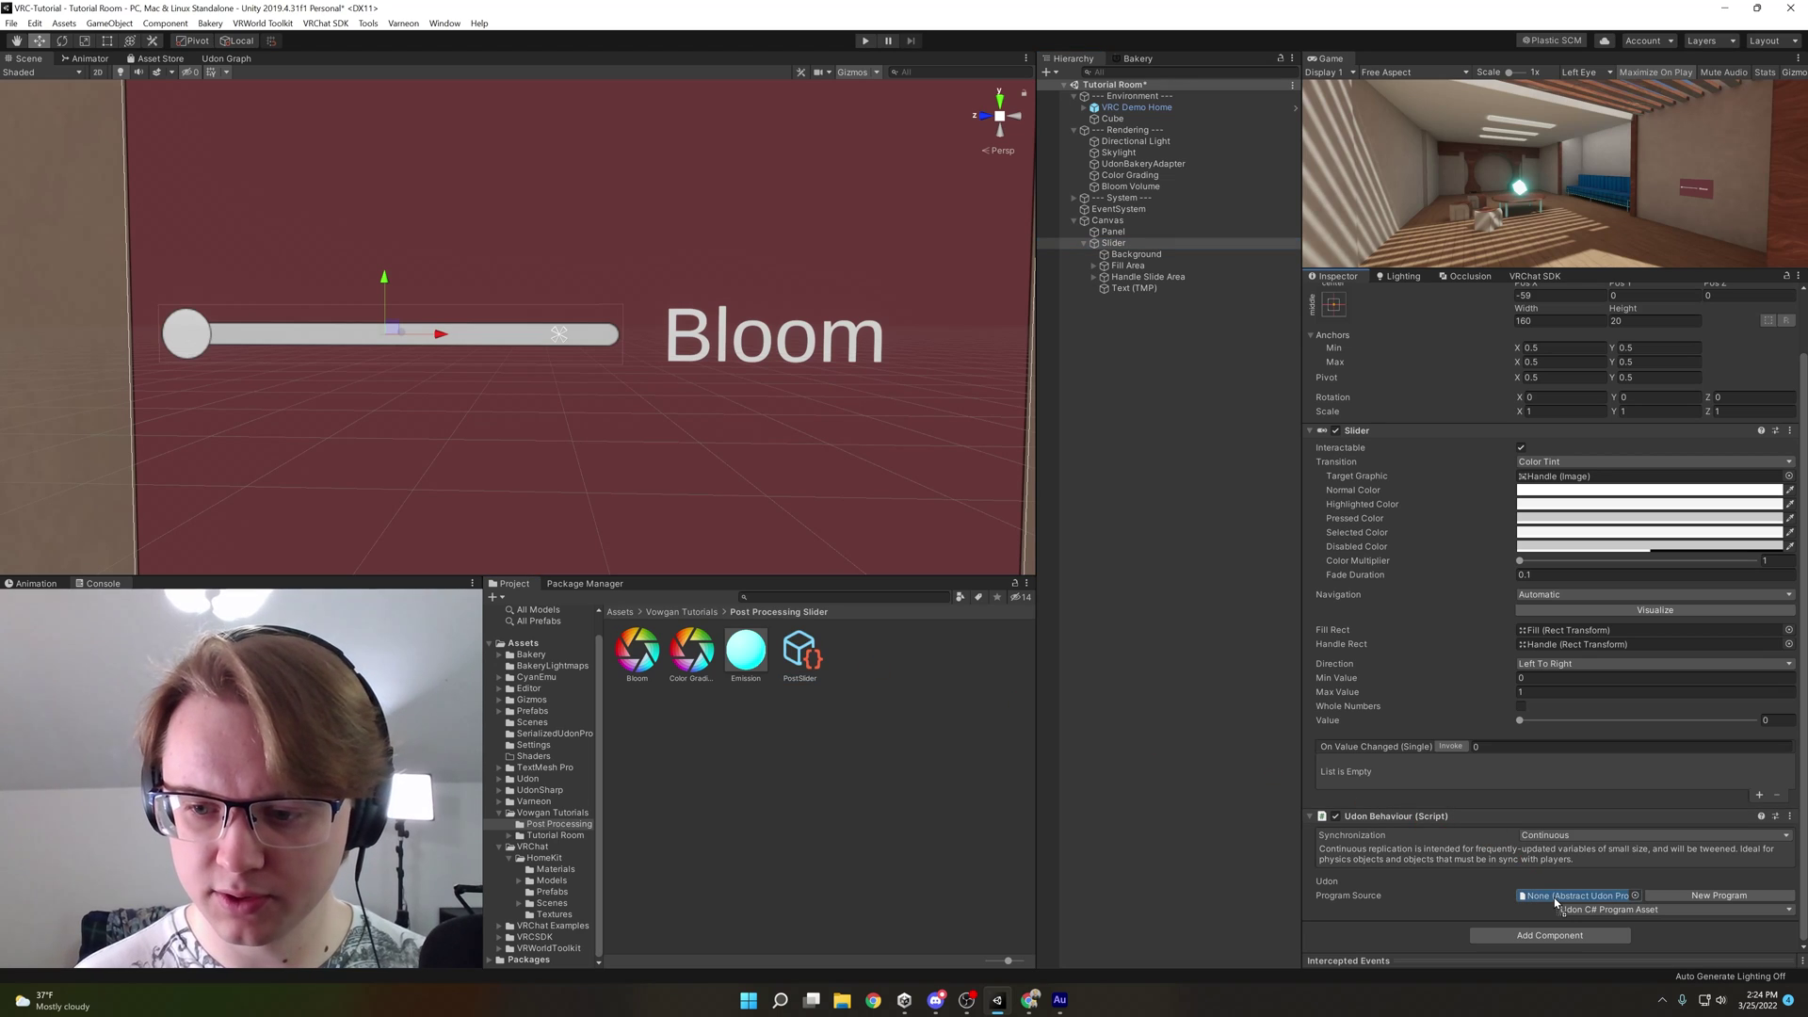
{"action": "left_click_drag", "start_coordinate": [801, 653], "coordinate": [1575, 897]}
{"action": "scroll", "coordinate": [1472, 873], "scroll_direction": "down", "scroll_amount": 2}
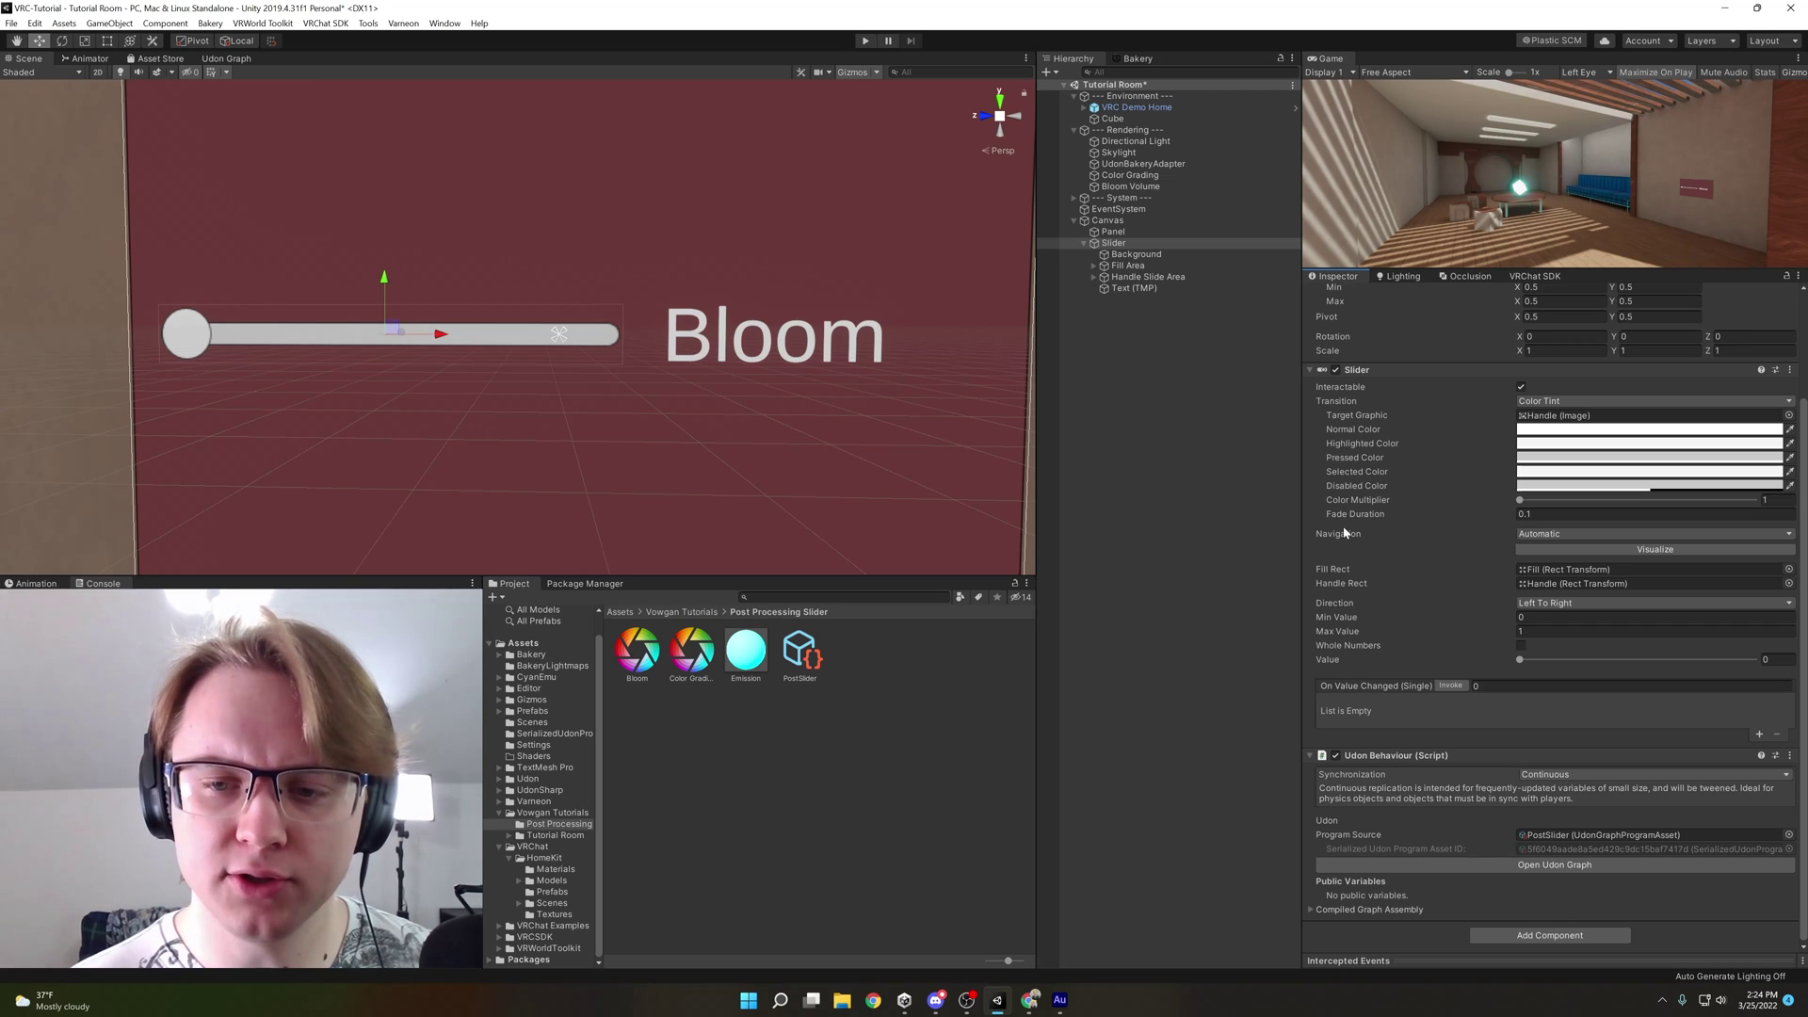
Set the Slider's Navigation to None and open the PostSlider Udon graph
{"action": "left_click", "coordinate": [1541, 534]}
{"action": "left_click", "coordinate": [1547, 553]}
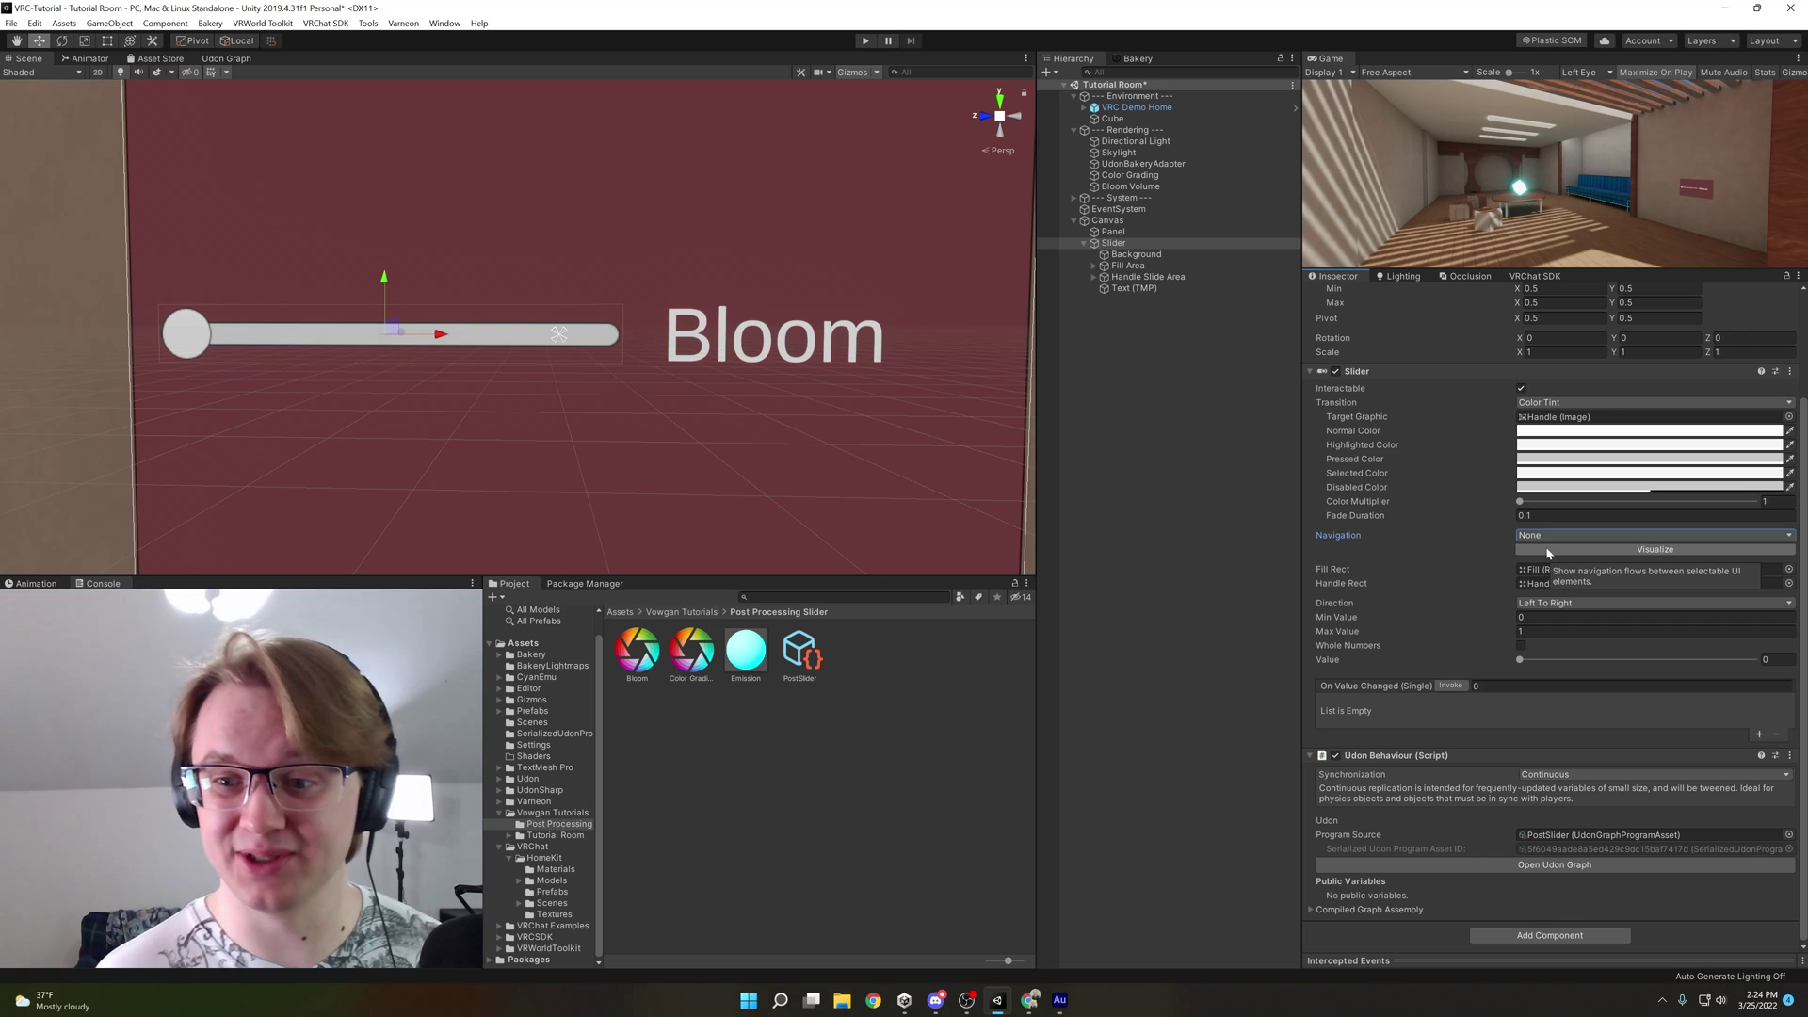
{"action": "left_click", "coordinate": [1554, 865]}
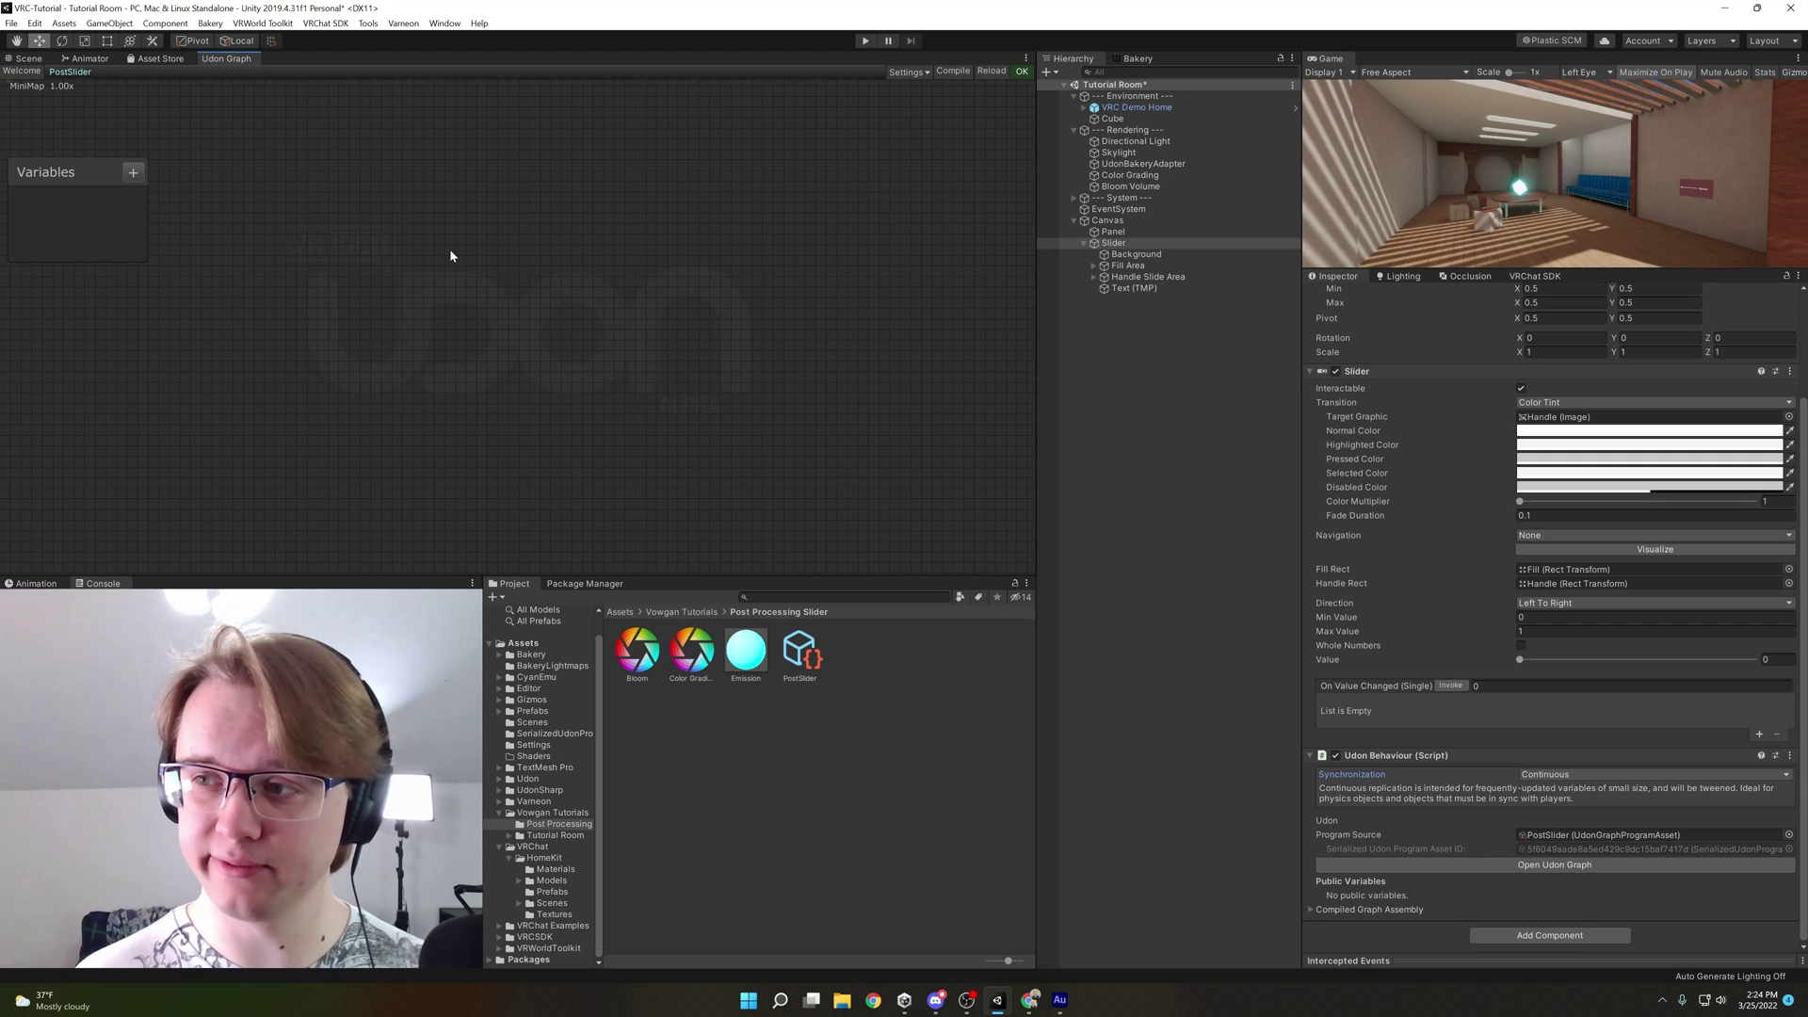
Add a Slider-type graph variable named BloomSlider
{"action": "left_click", "coordinate": [132, 173]}
{"action": "type", "text": "sli"}
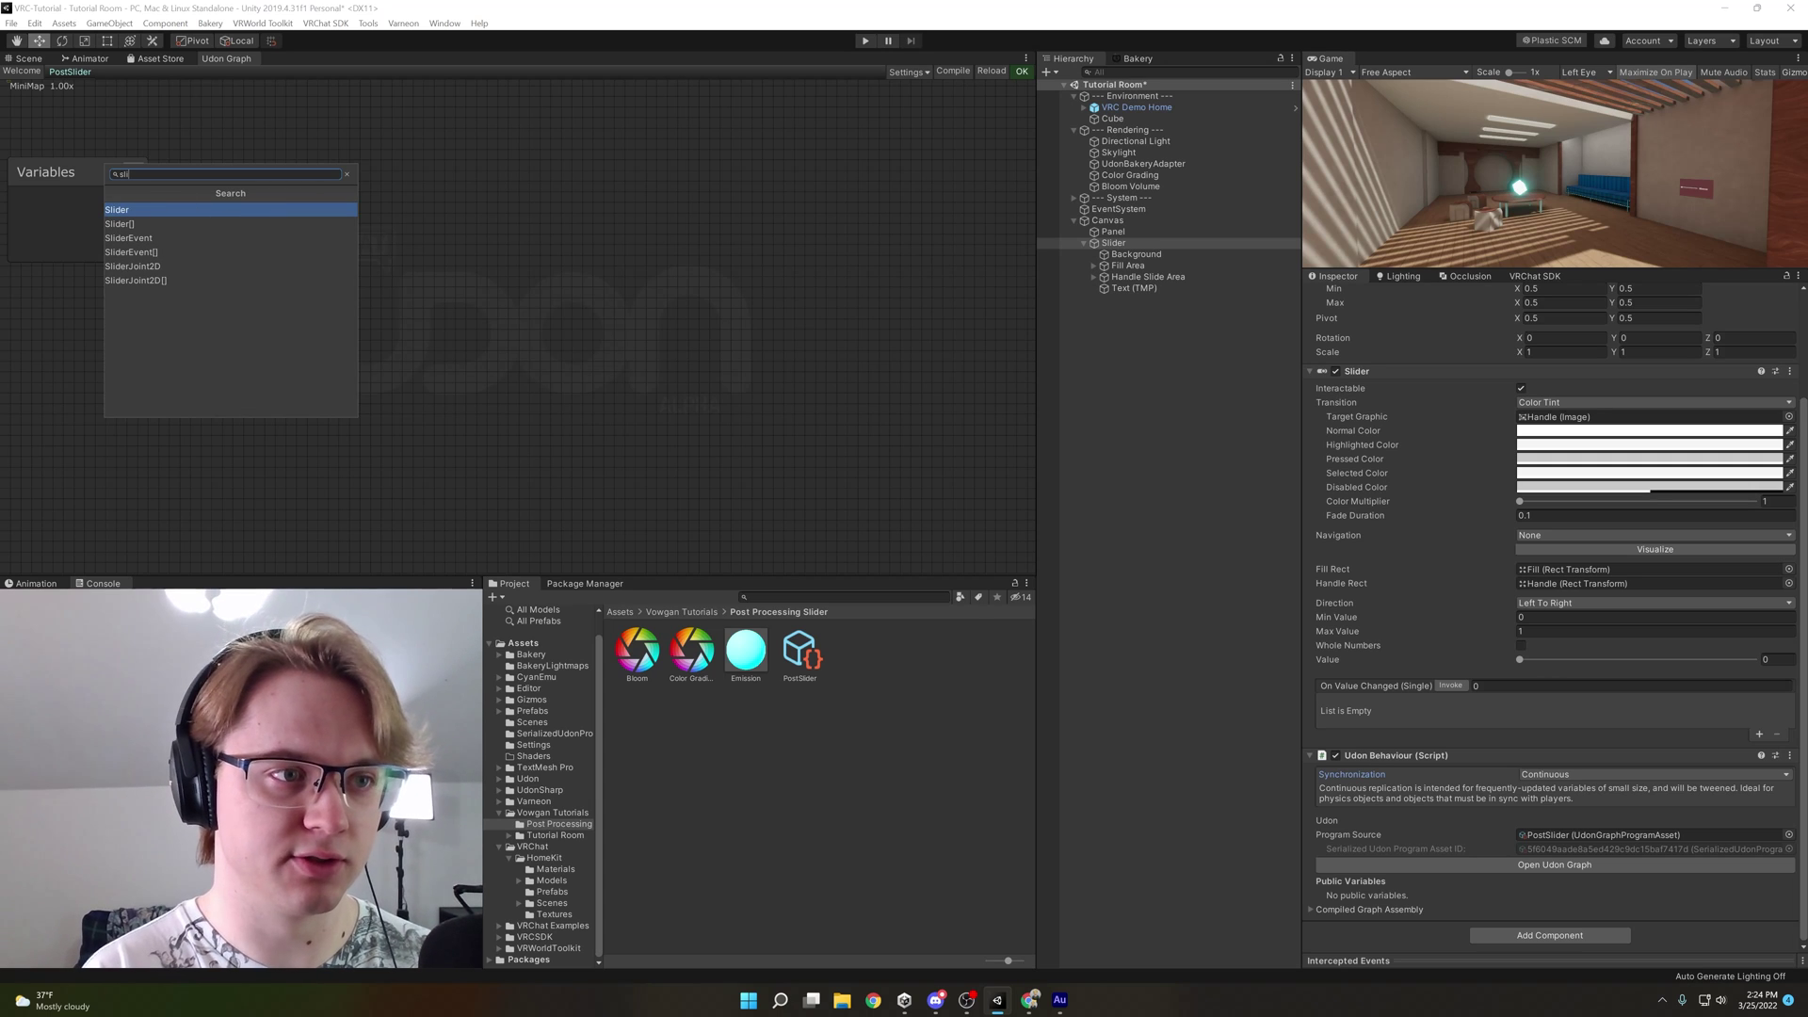
{"action": "key", "text": "Return"}
{"action": "type", "text": "BloomSlid"}
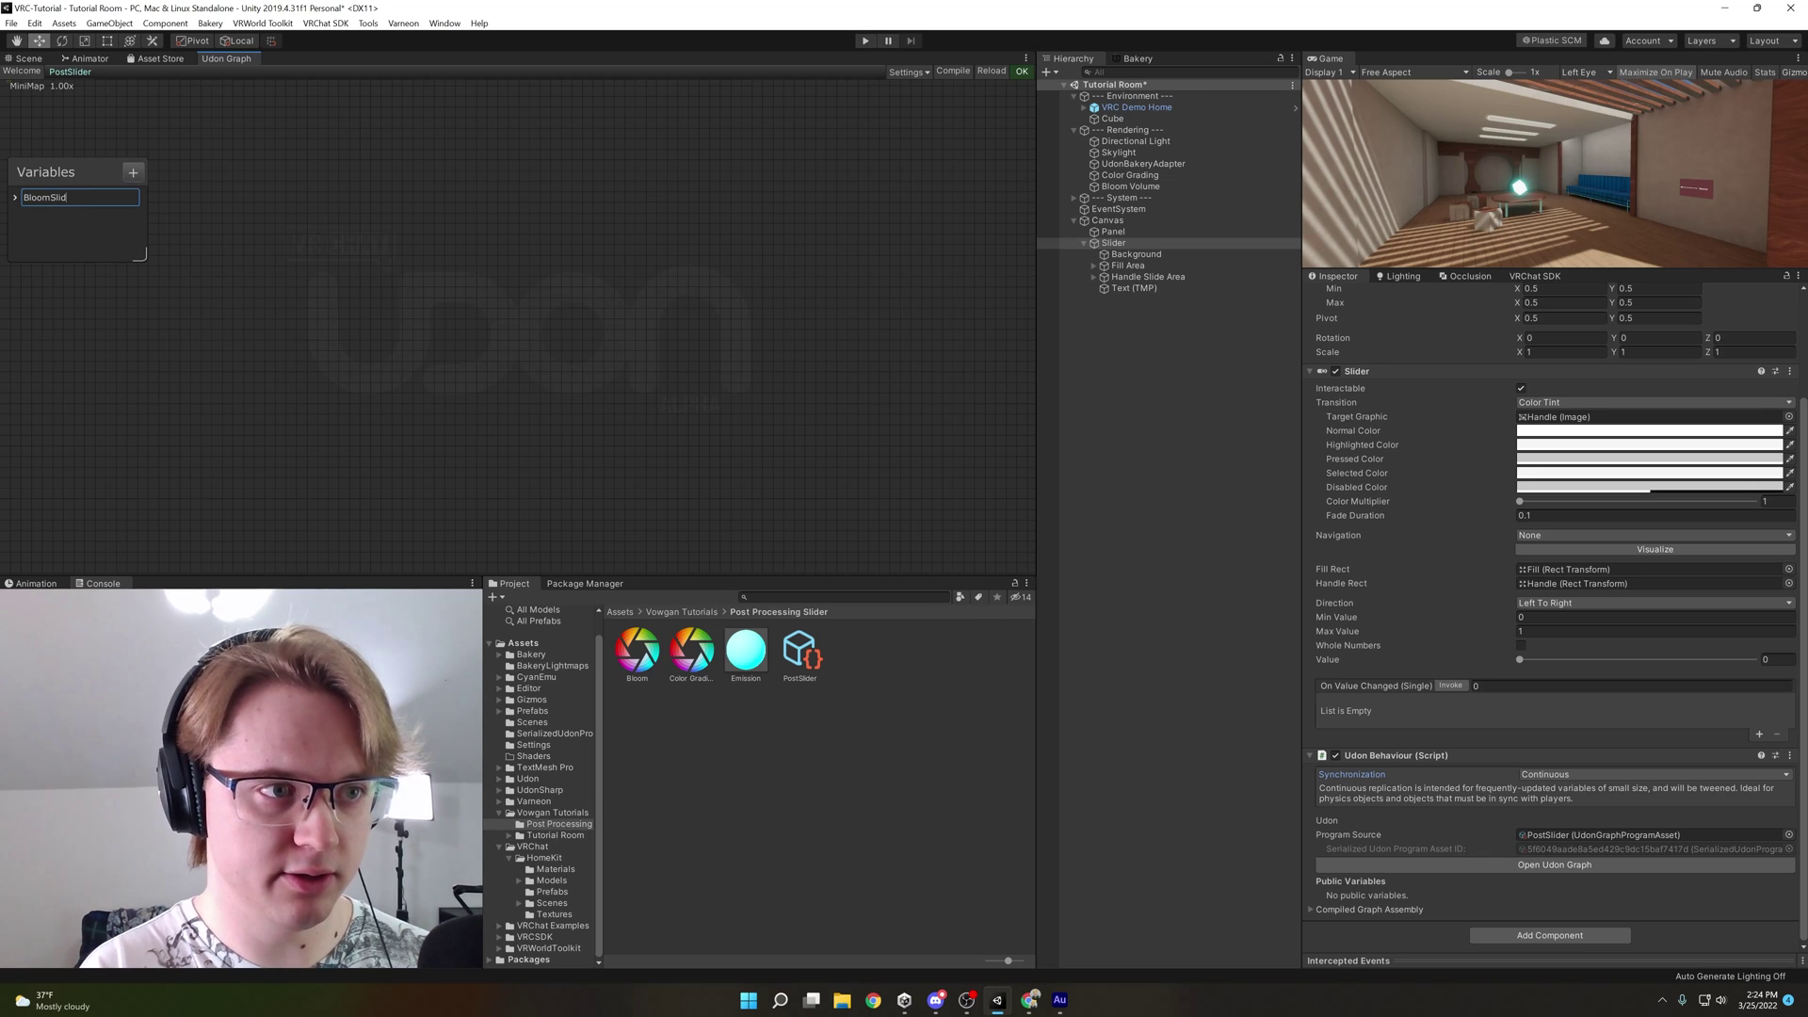
{"action": "type", "text": "er"}
{"action": "key", "text": "Return"}
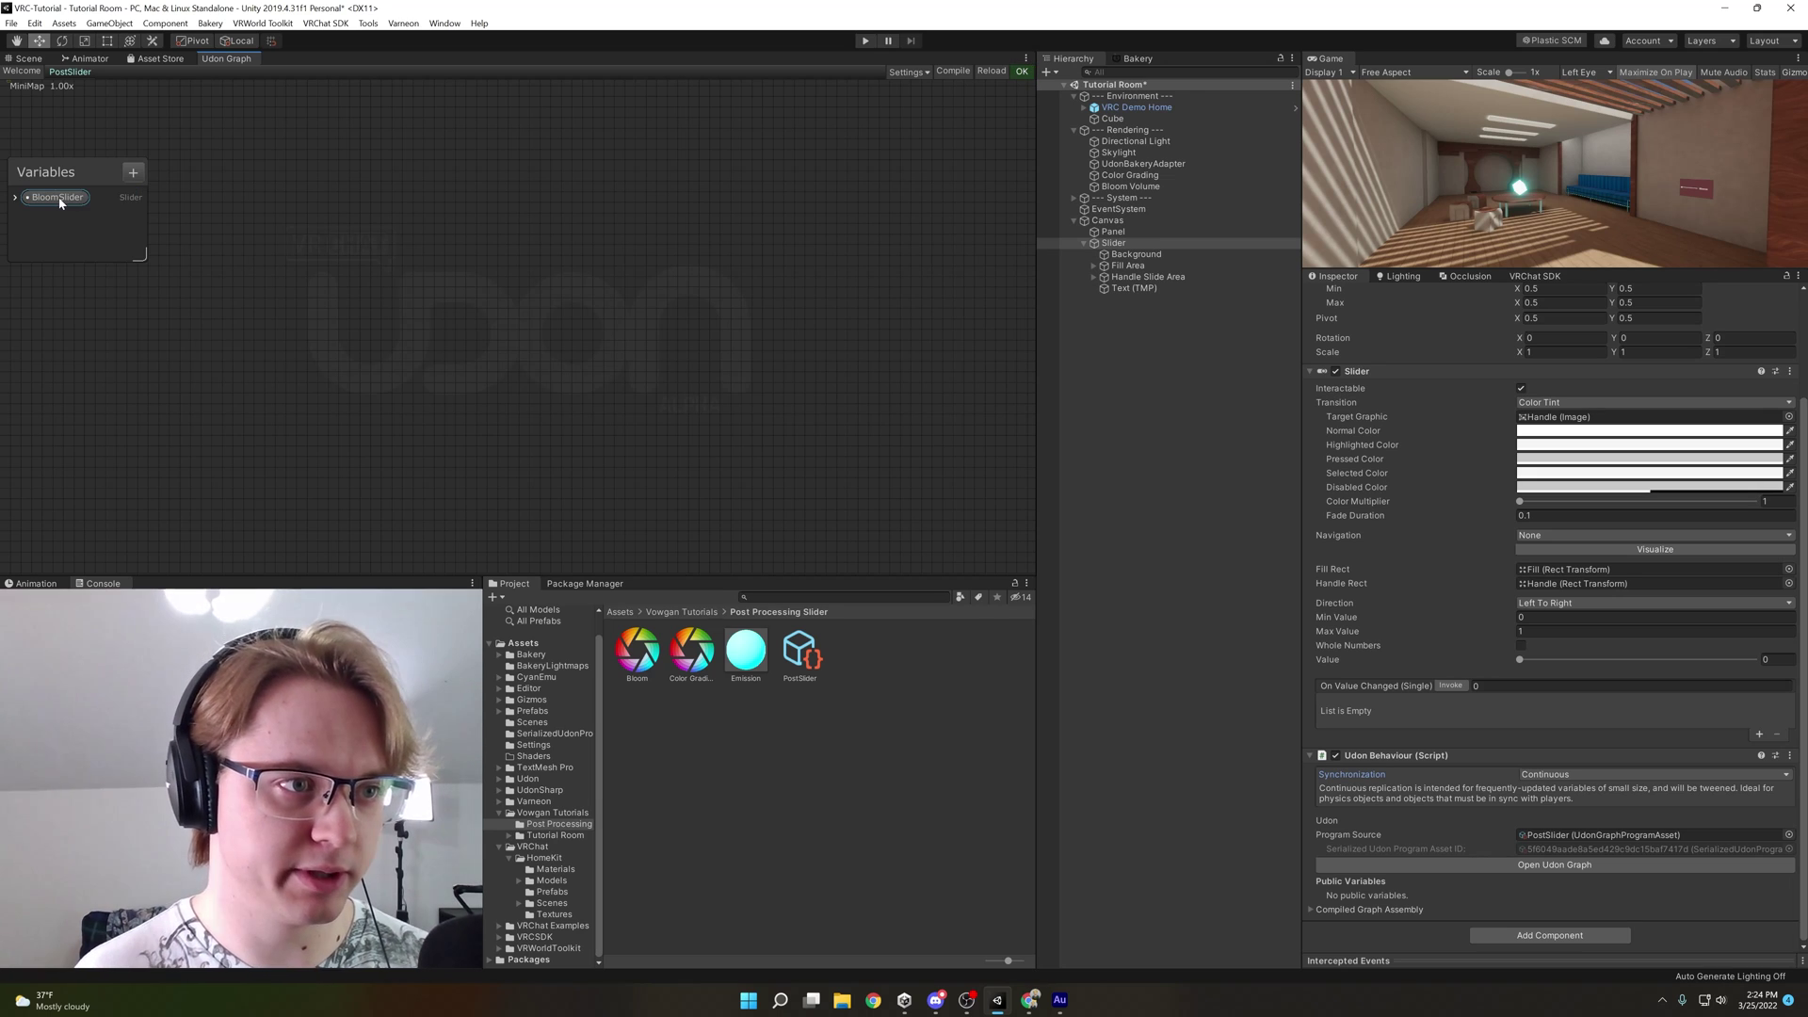
{"action": "left_click", "coordinate": [15, 196]}
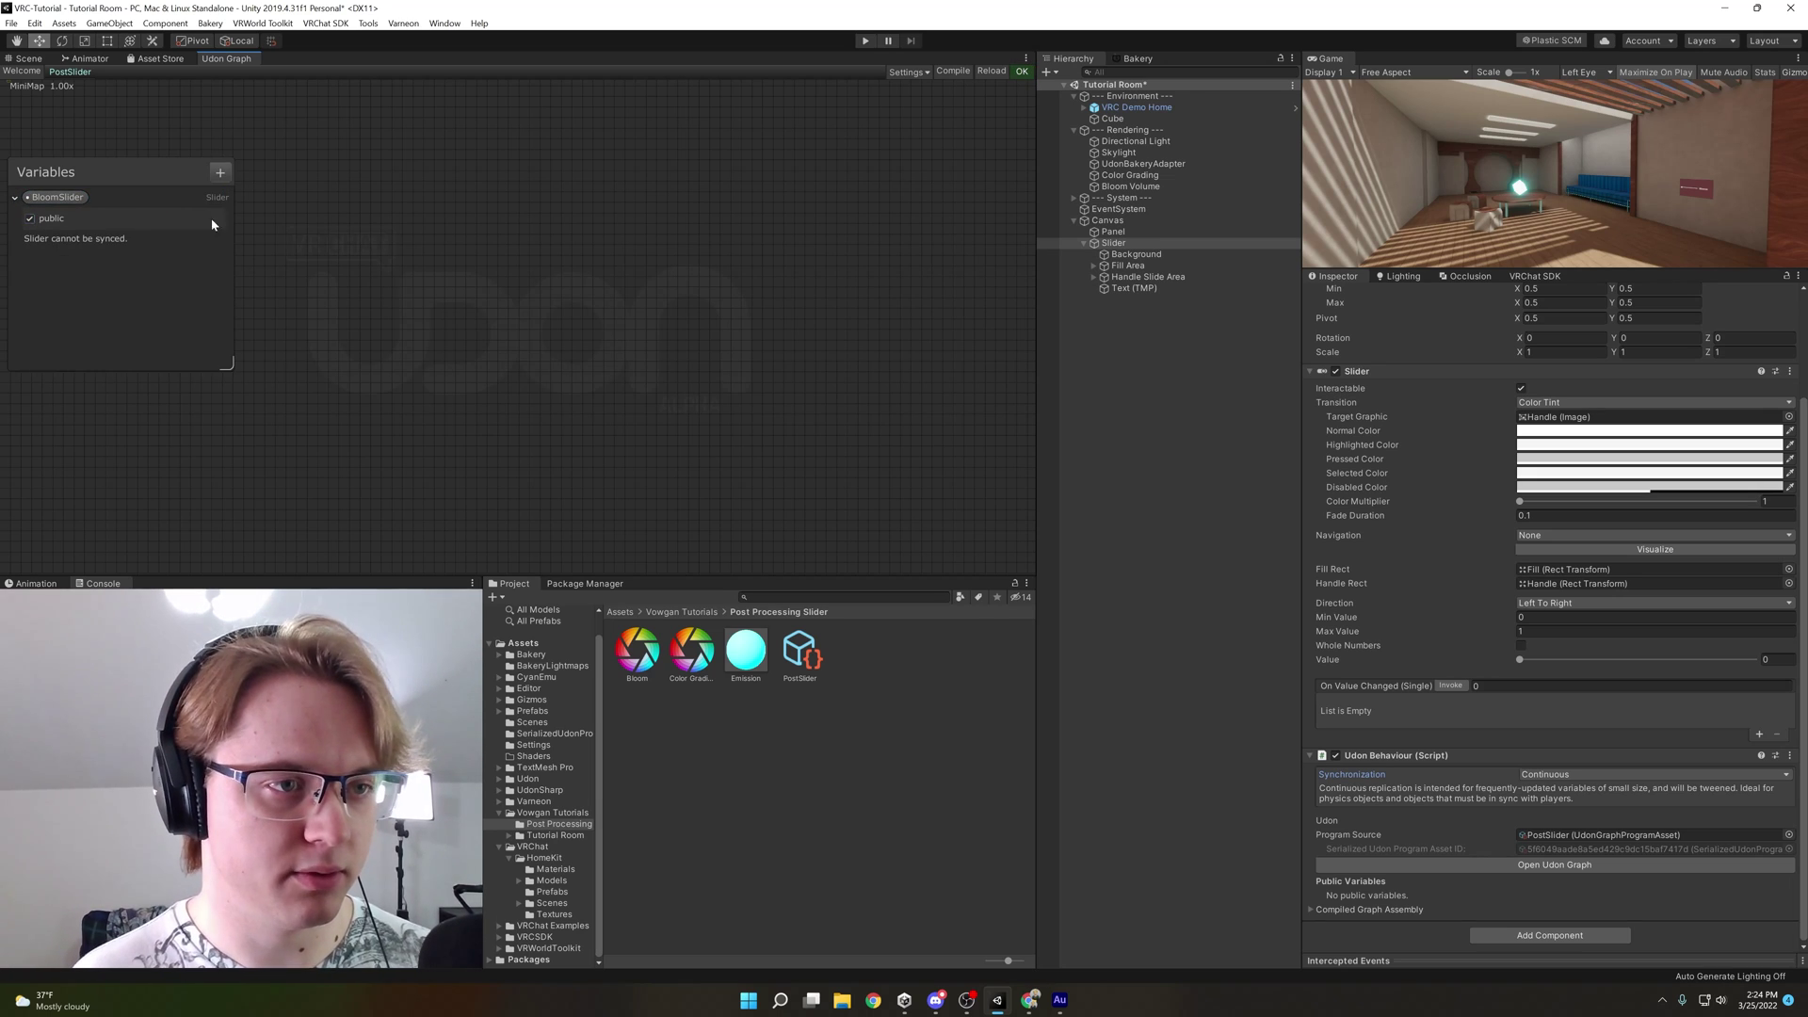
Add a public PostProcessVolume variable named BloomVolume
{"action": "left_click", "coordinate": [221, 174]}
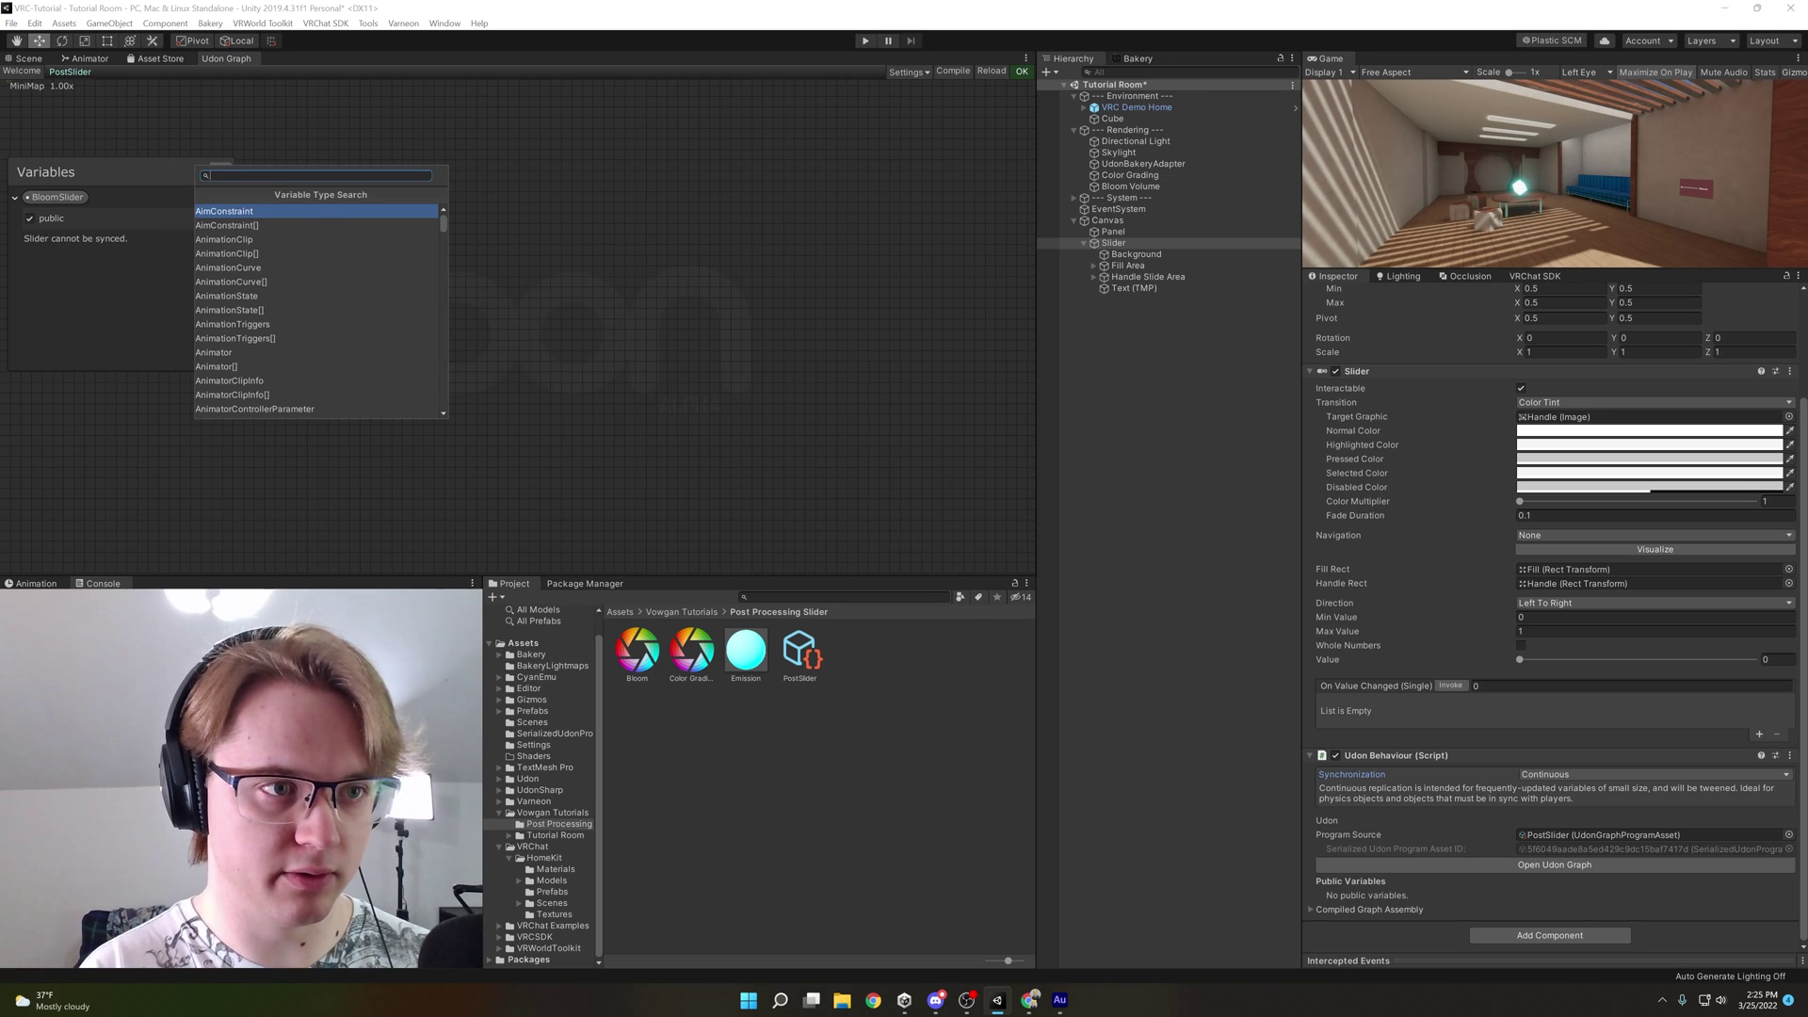
{"action": "type", "text": "volume"}
{"action": "key", "text": "Return"}
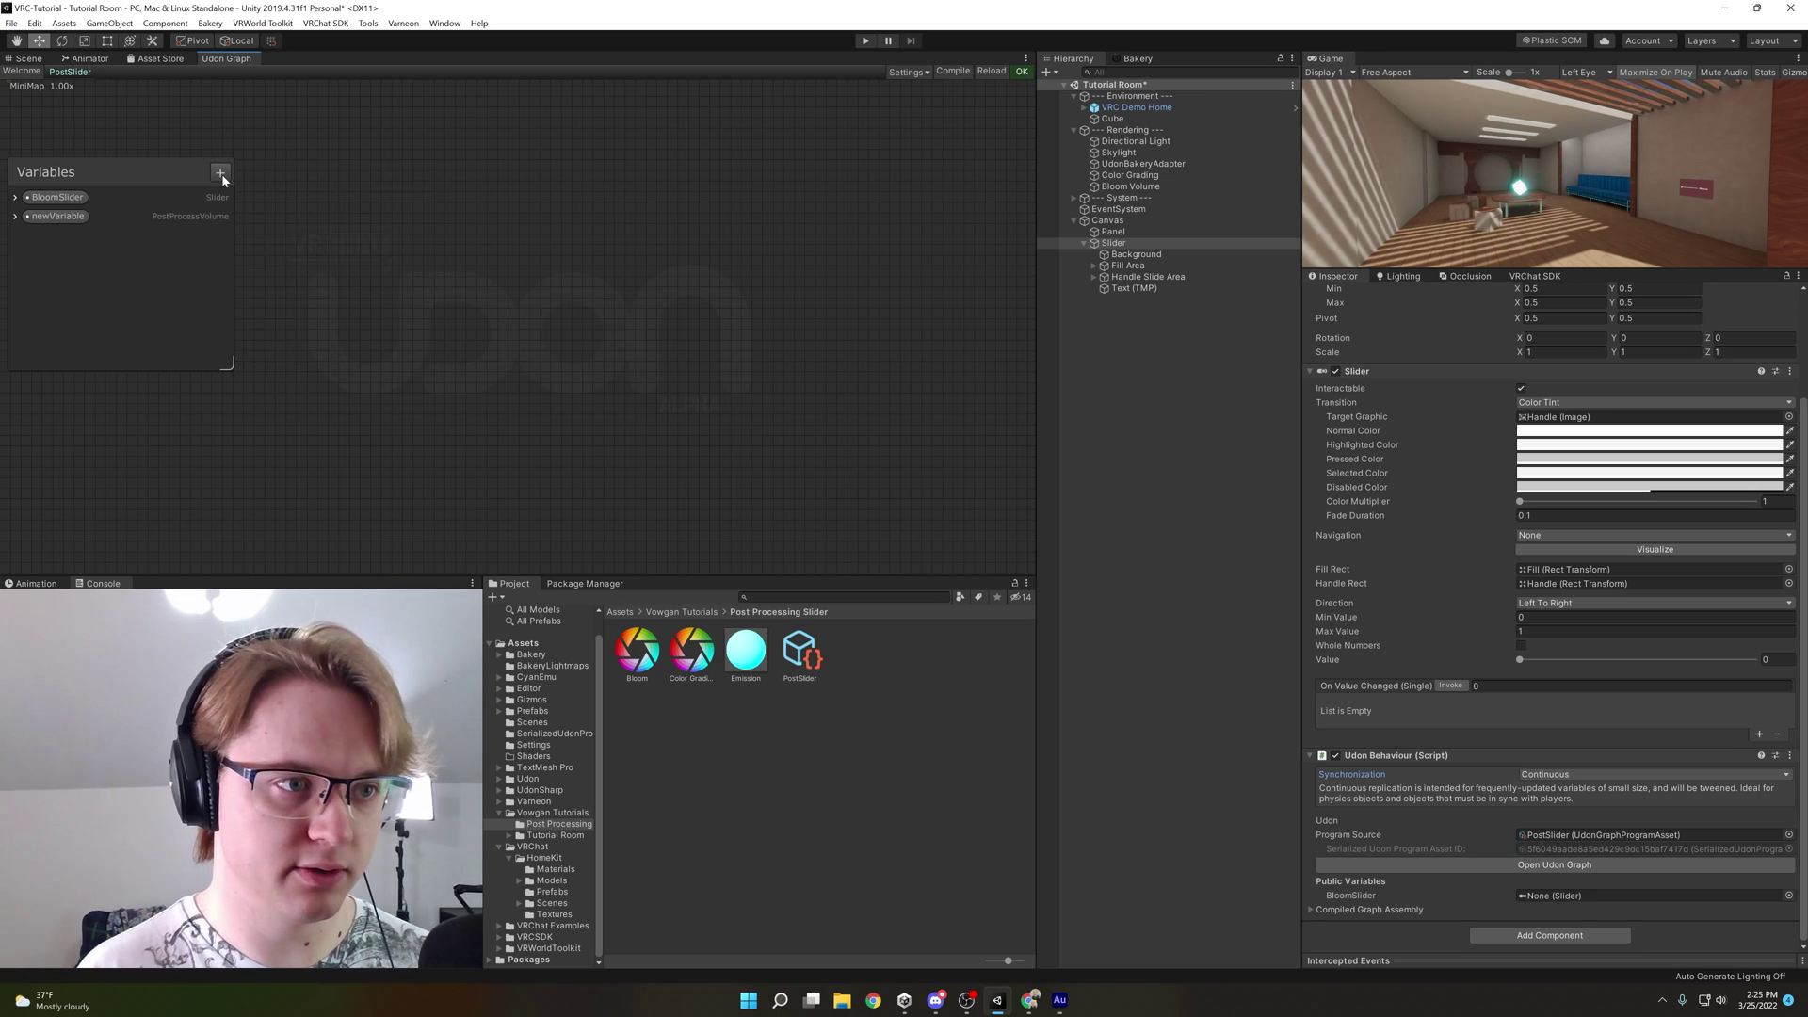
{"action": "double_click", "coordinate": [57, 217]}
{"action": "type", "text": "B"}
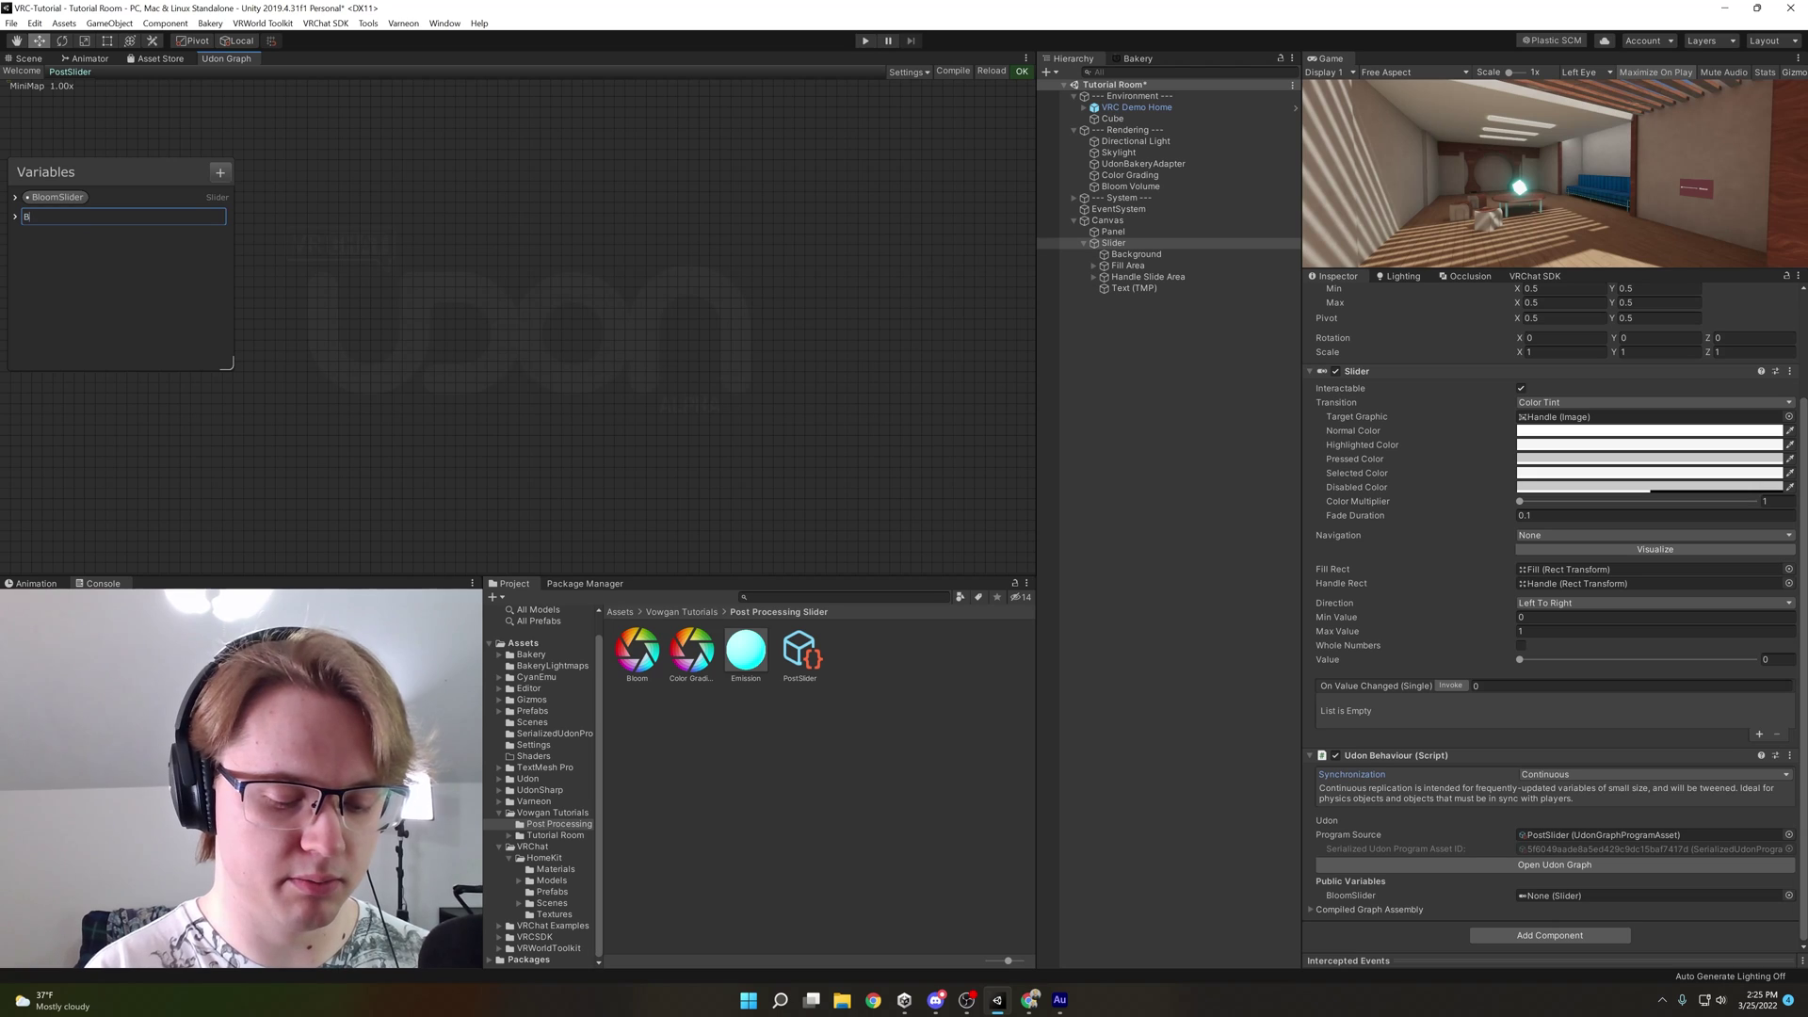
{"action": "type", "text": "loomVolume"}
{"action": "key", "text": "Return"}
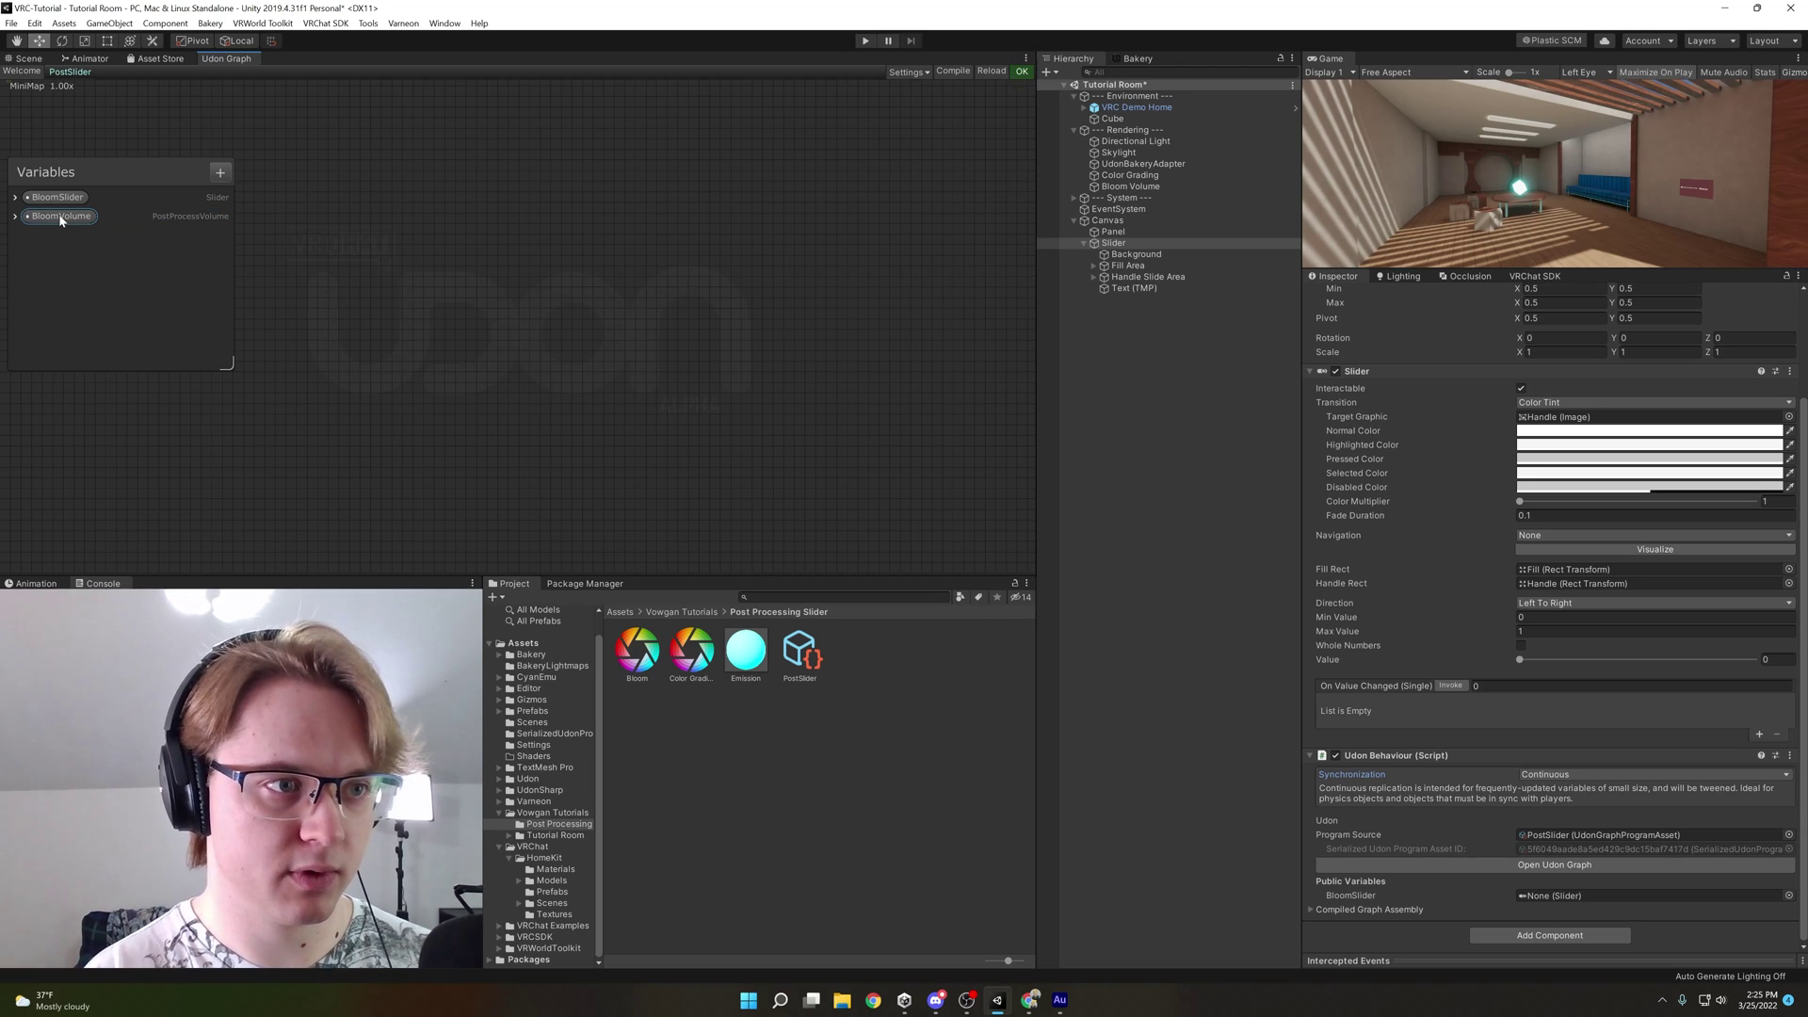
{"action": "left_click", "coordinate": [16, 217]}
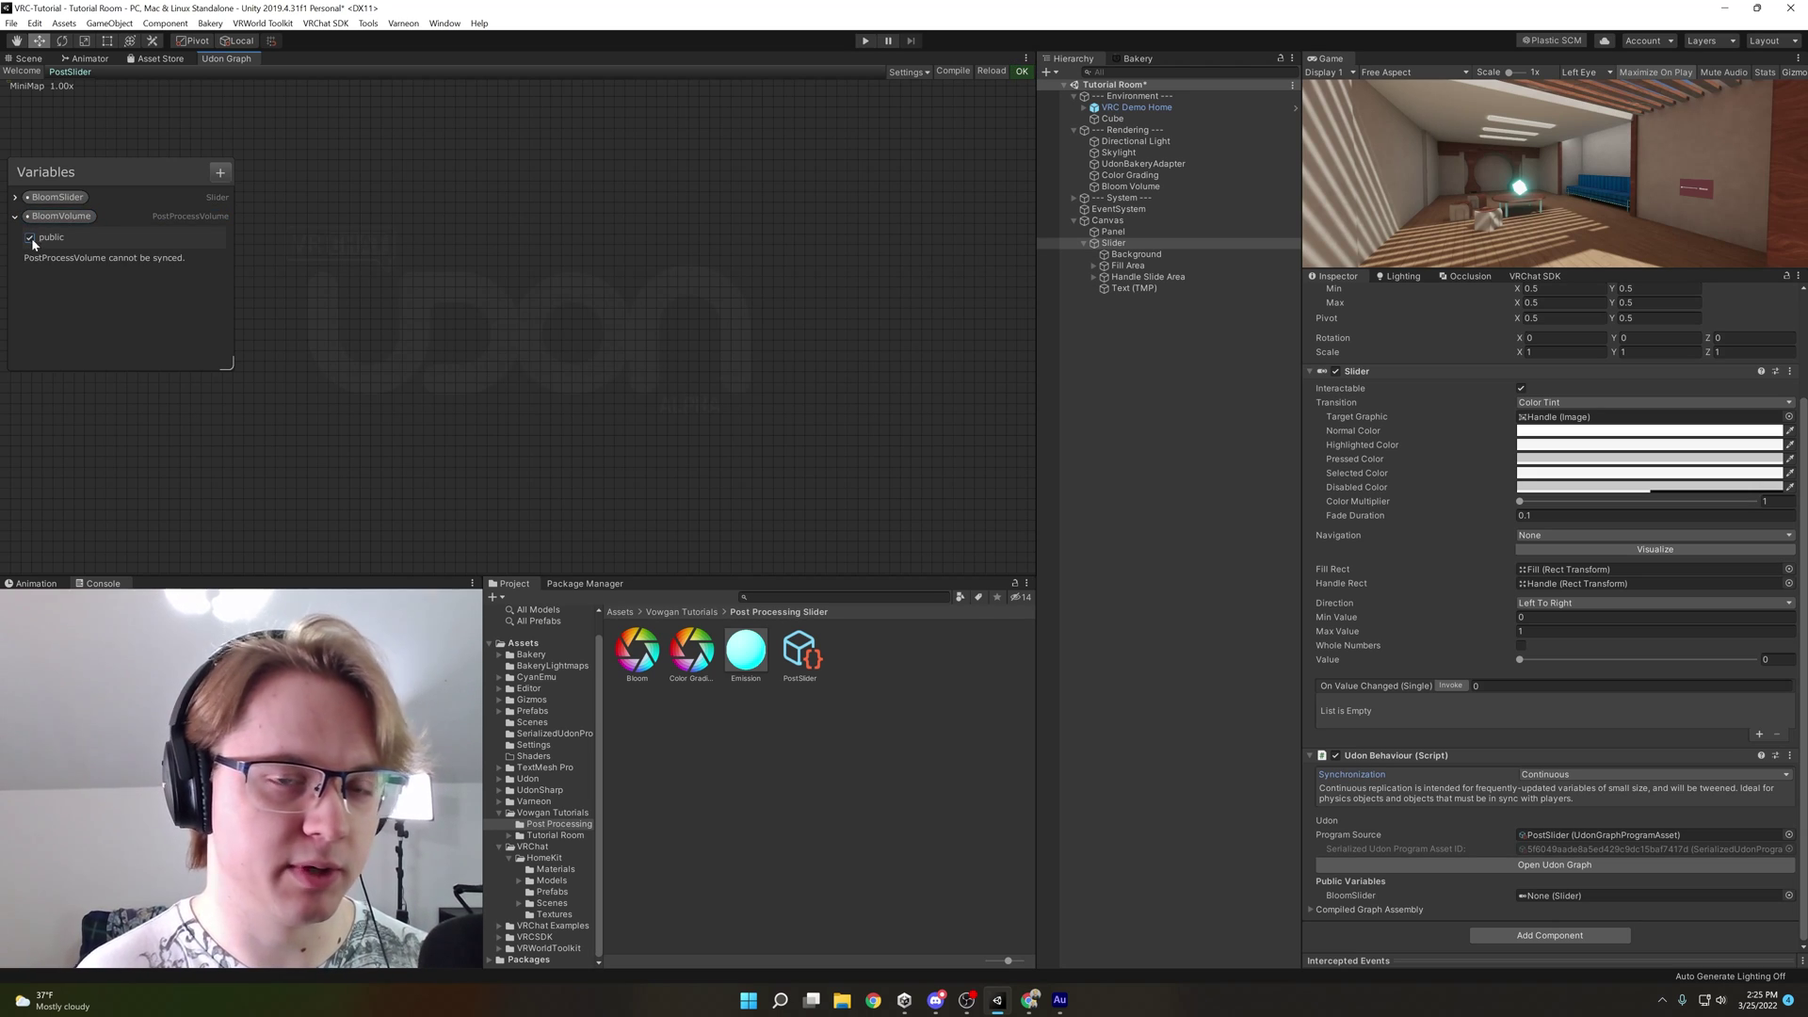
{"action": "left_click", "coordinate": [956, 74]}
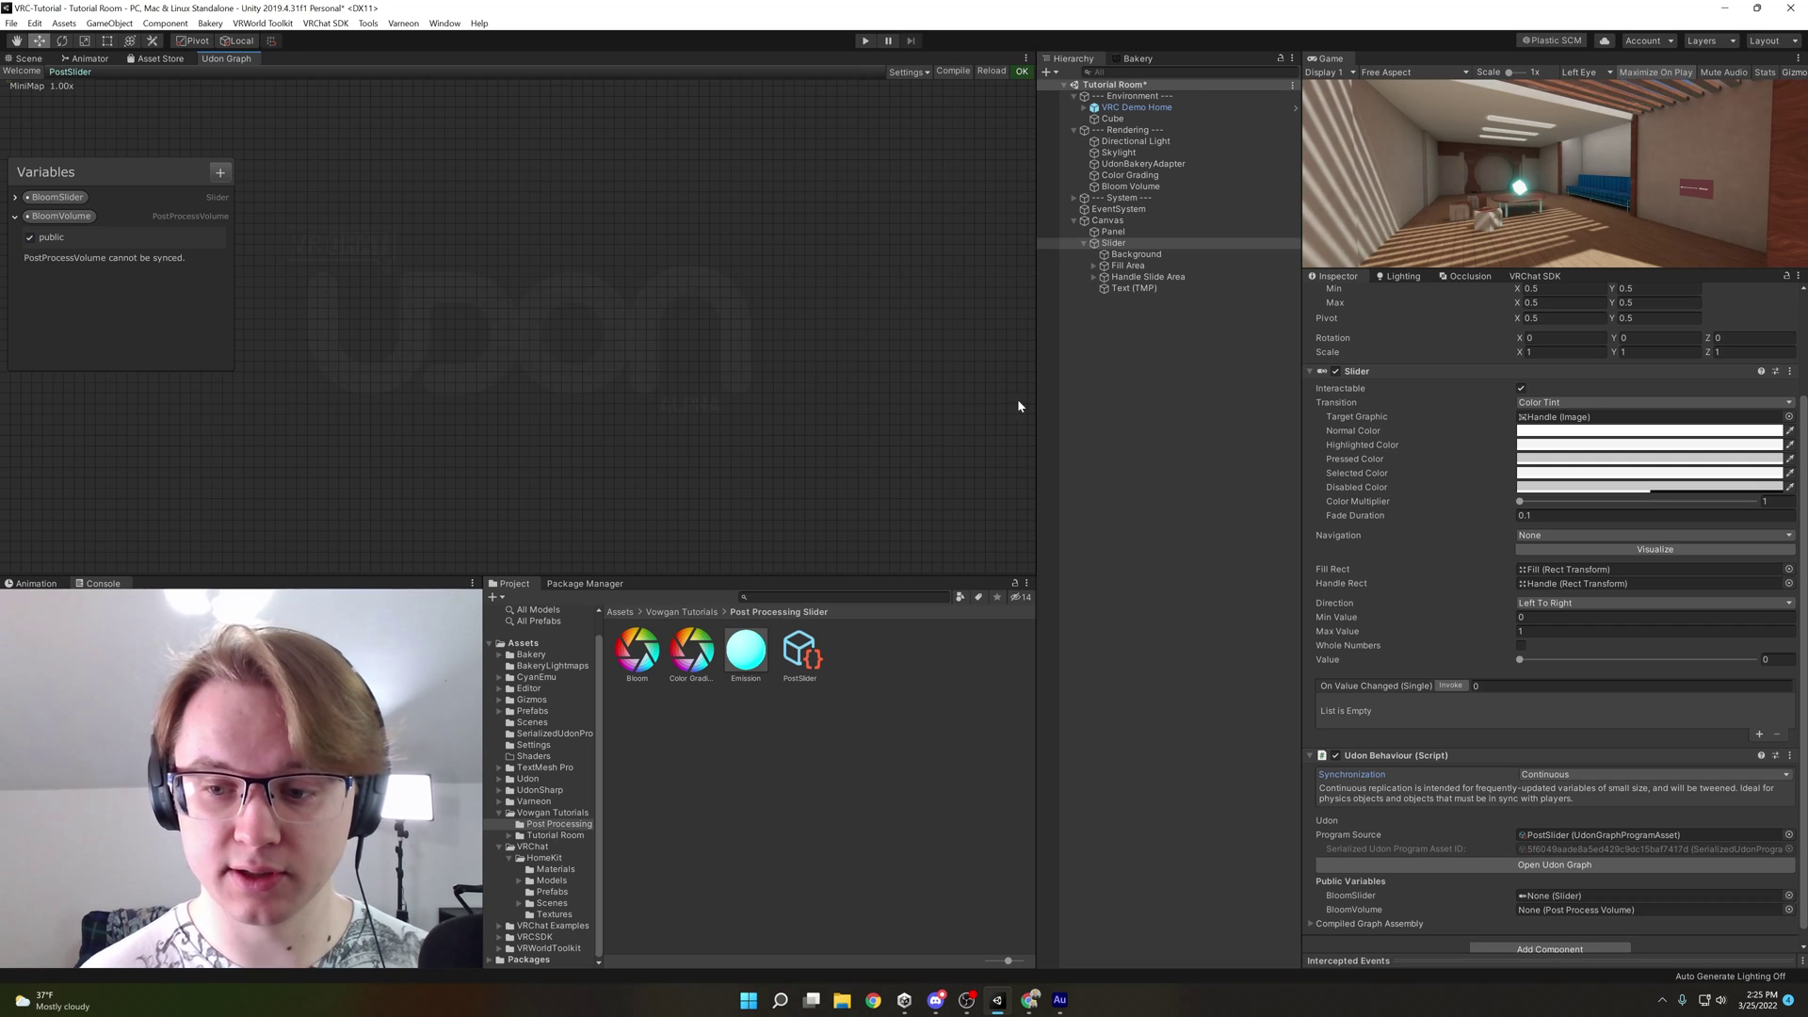
{"action": "scroll", "coordinate": [1531, 912], "scroll_direction": "down", "scroll_amount": 1}
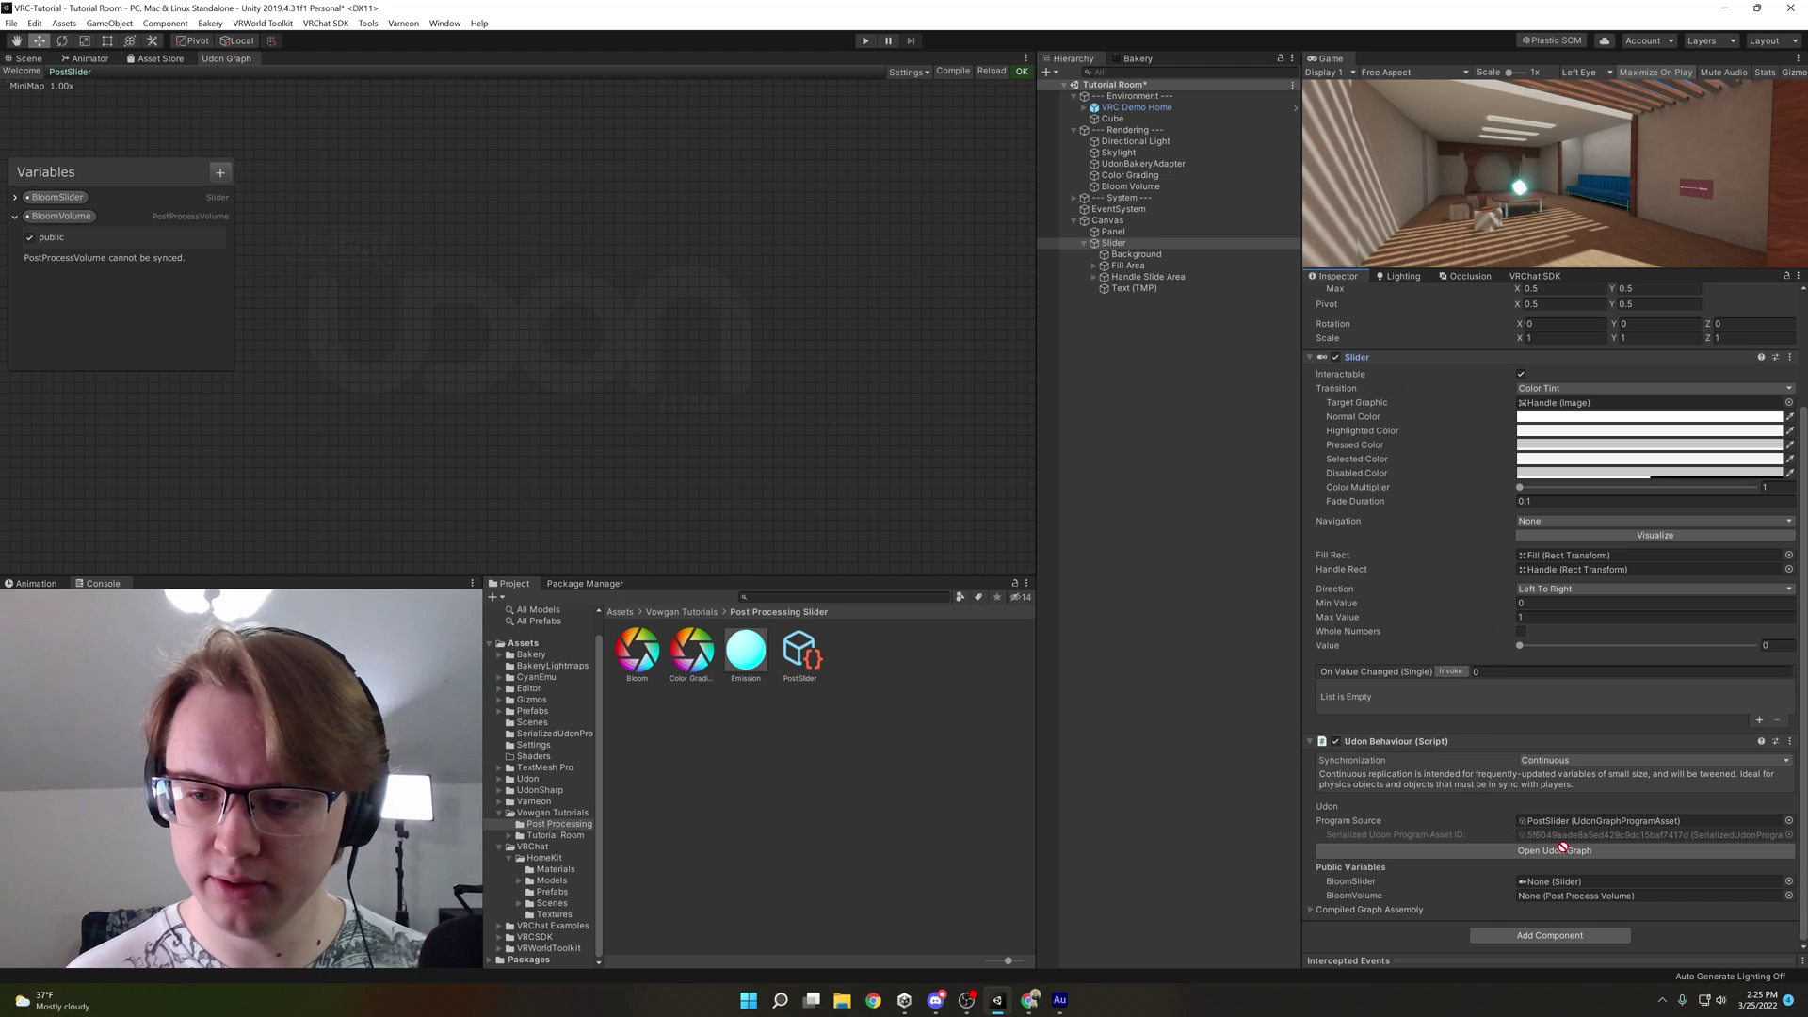
Assign the Slider object to BloomSlider and Bloom Volume to BloomVolume
{"action": "left_click_drag", "start_coordinate": [1564, 849], "coordinate": [1582, 881]}
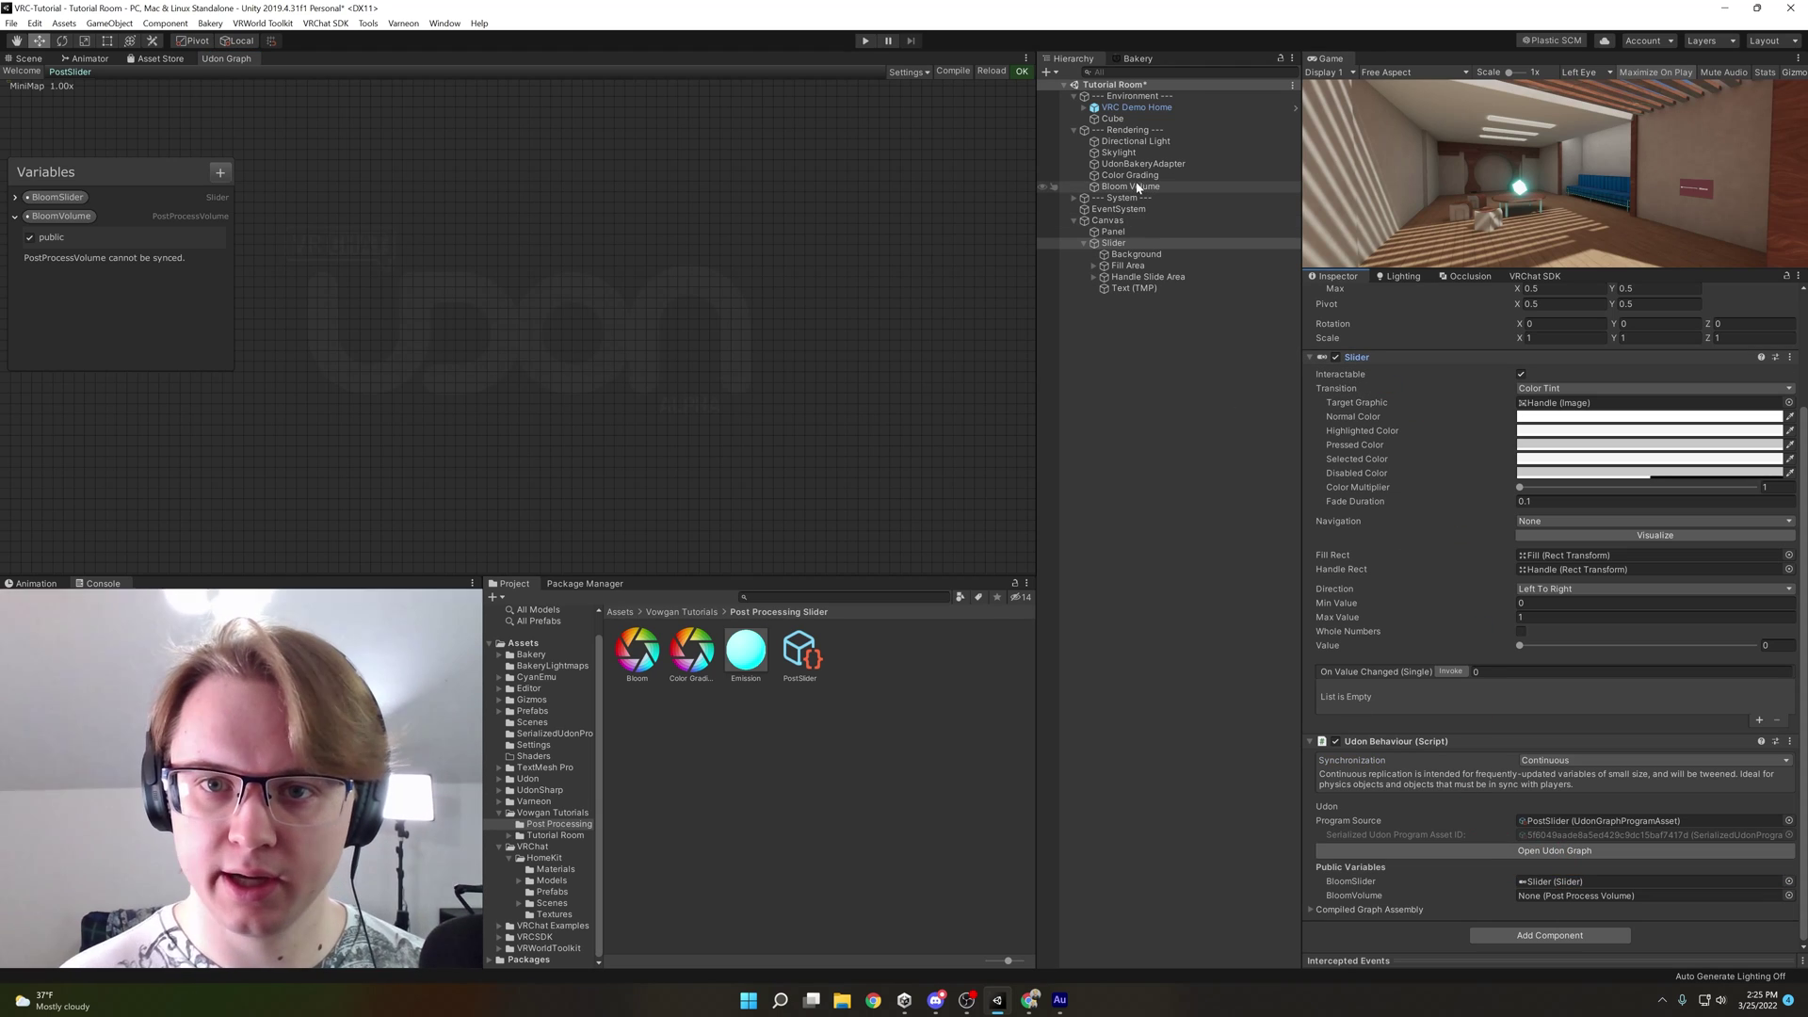
{"action": "left_click_drag", "start_coordinate": [1123, 186], "coordinate": [1509, 759]}
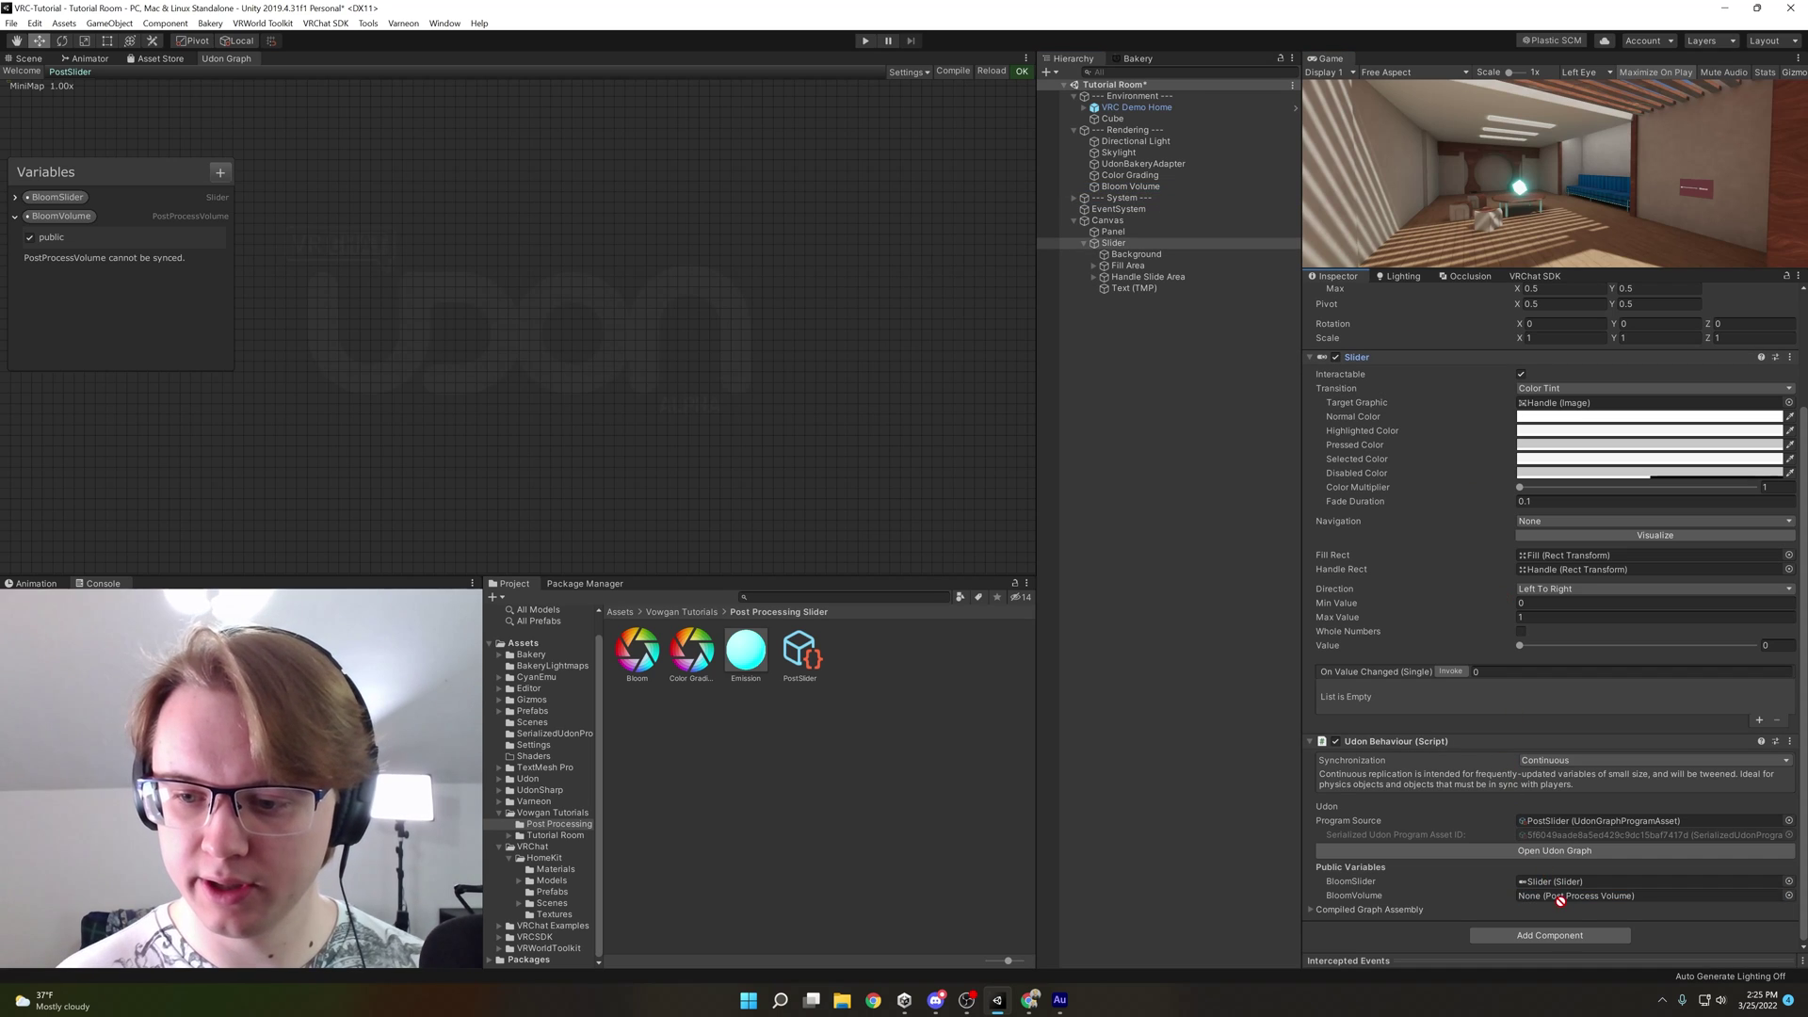
{"action": "left_click_drag", "start_coordinate": [1560, 901], "coordinate": [1563, 895]}
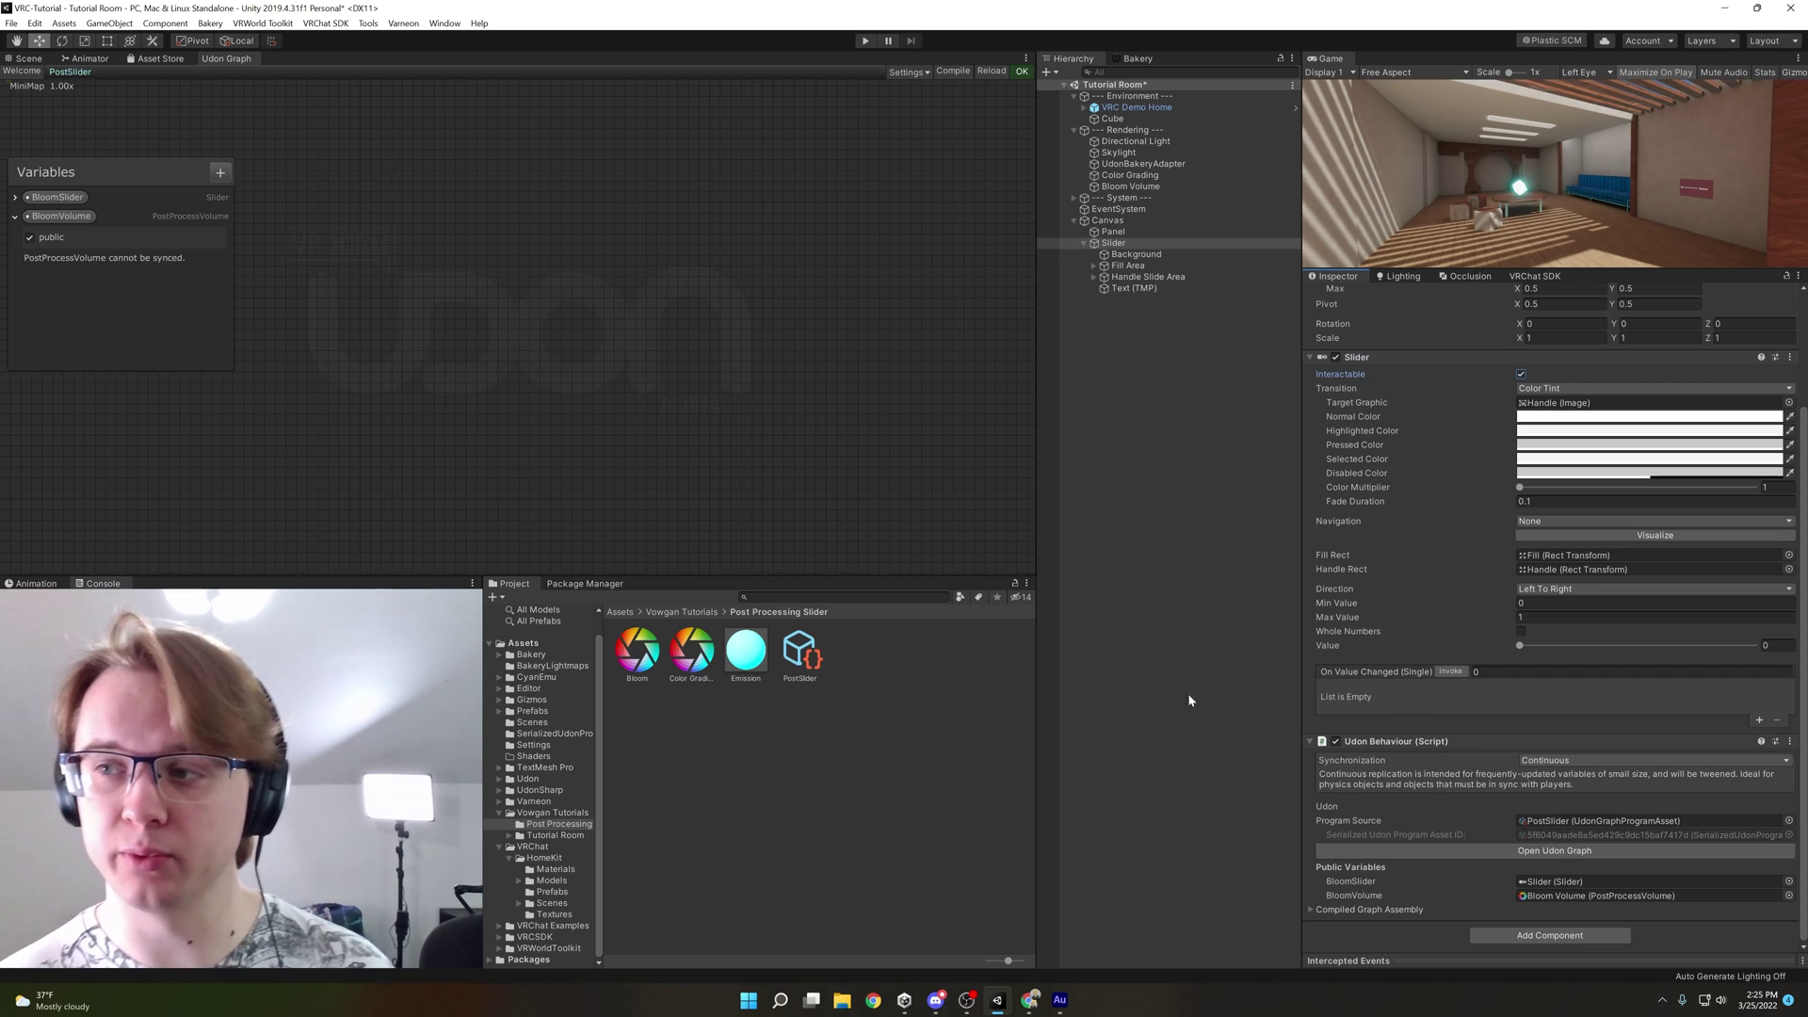
Add a Custom Event node to the graph, reposition it, and name it _SetBloom
{"action": "key", "text": "space"}
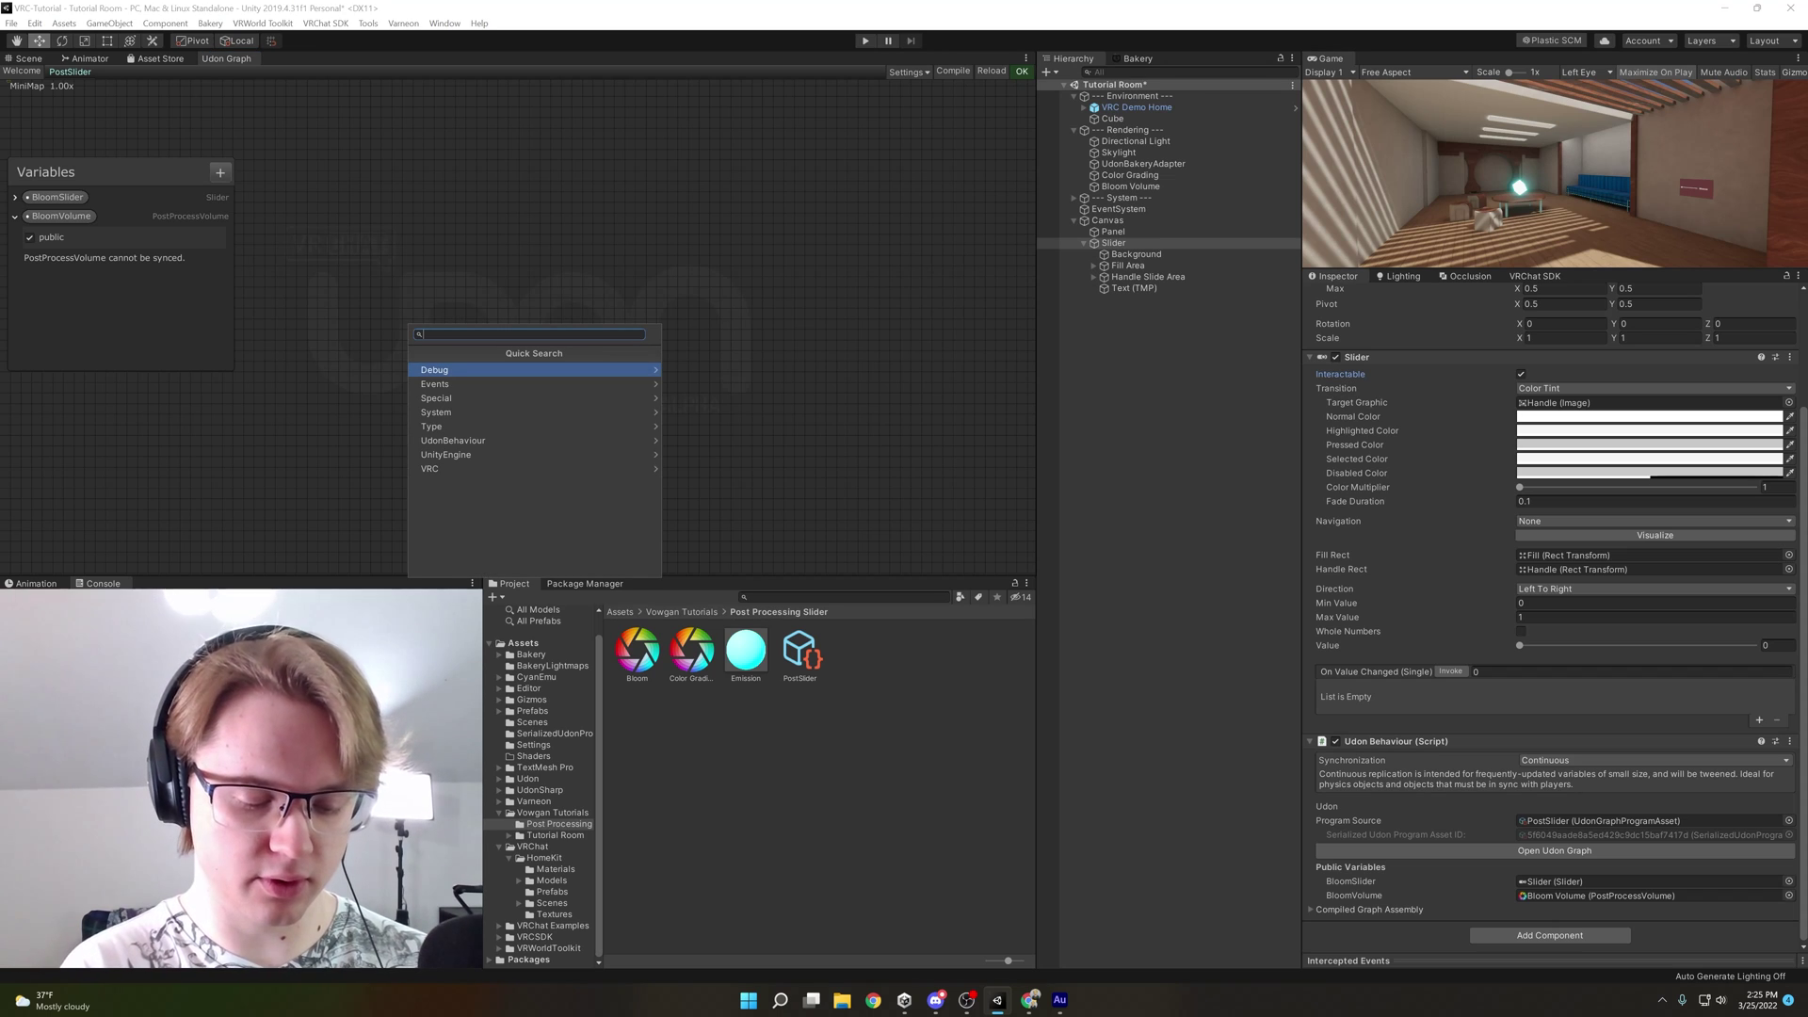
{"action": "type", "text": "custom event"}
{"action": "key", "text": "Return"}
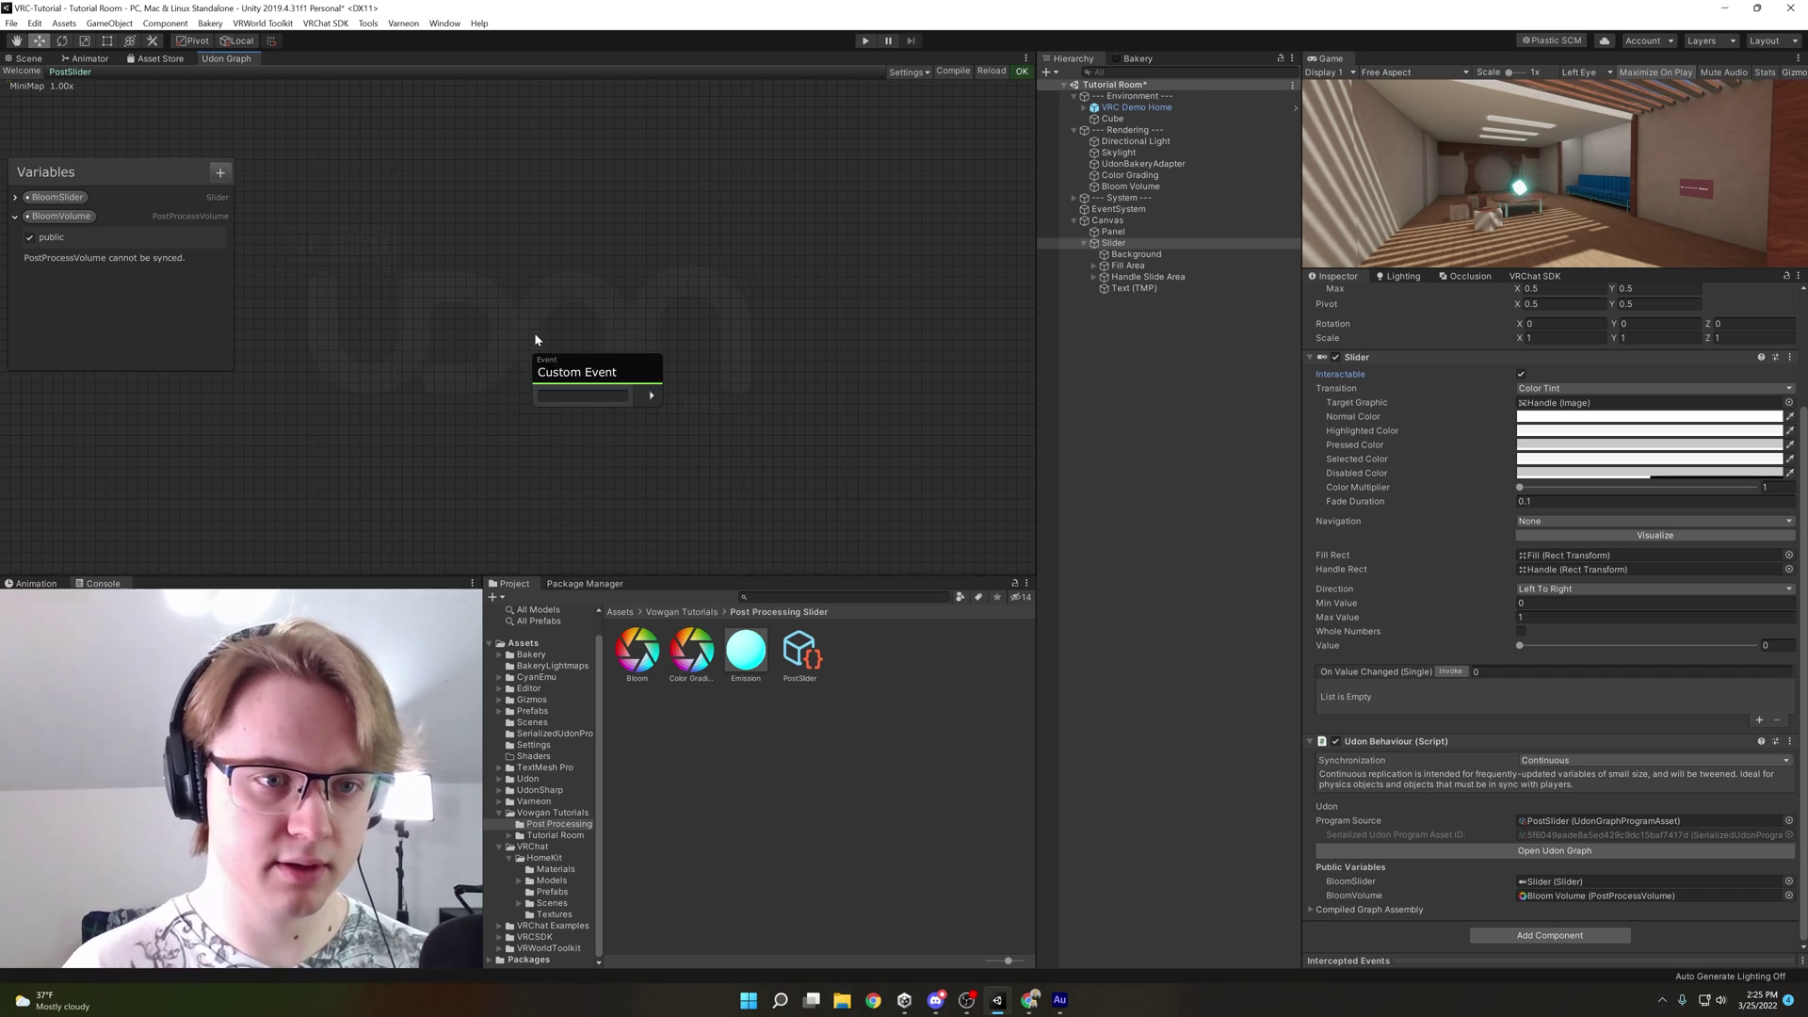
{"action": "left_click_drag", "start_coordinate": [587, 371], "coordinate": [459, 245]}
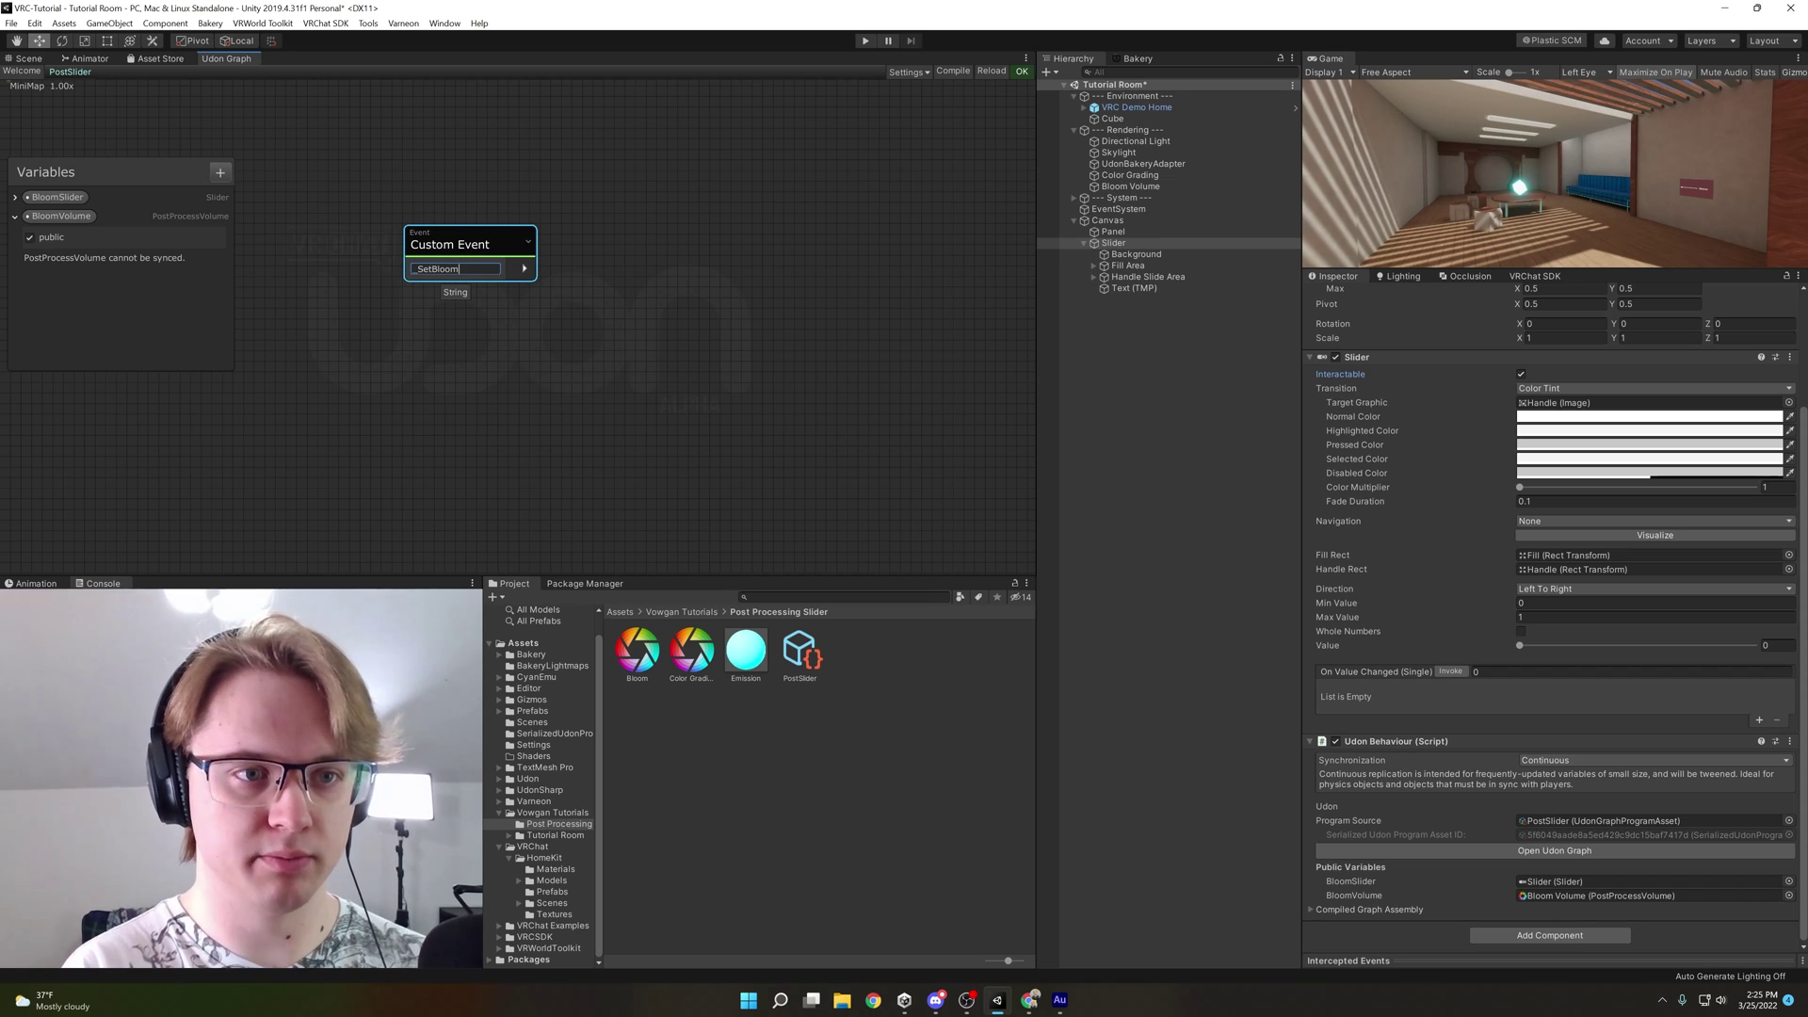
{"action": "left_click", "coordinate": [627, 301]}
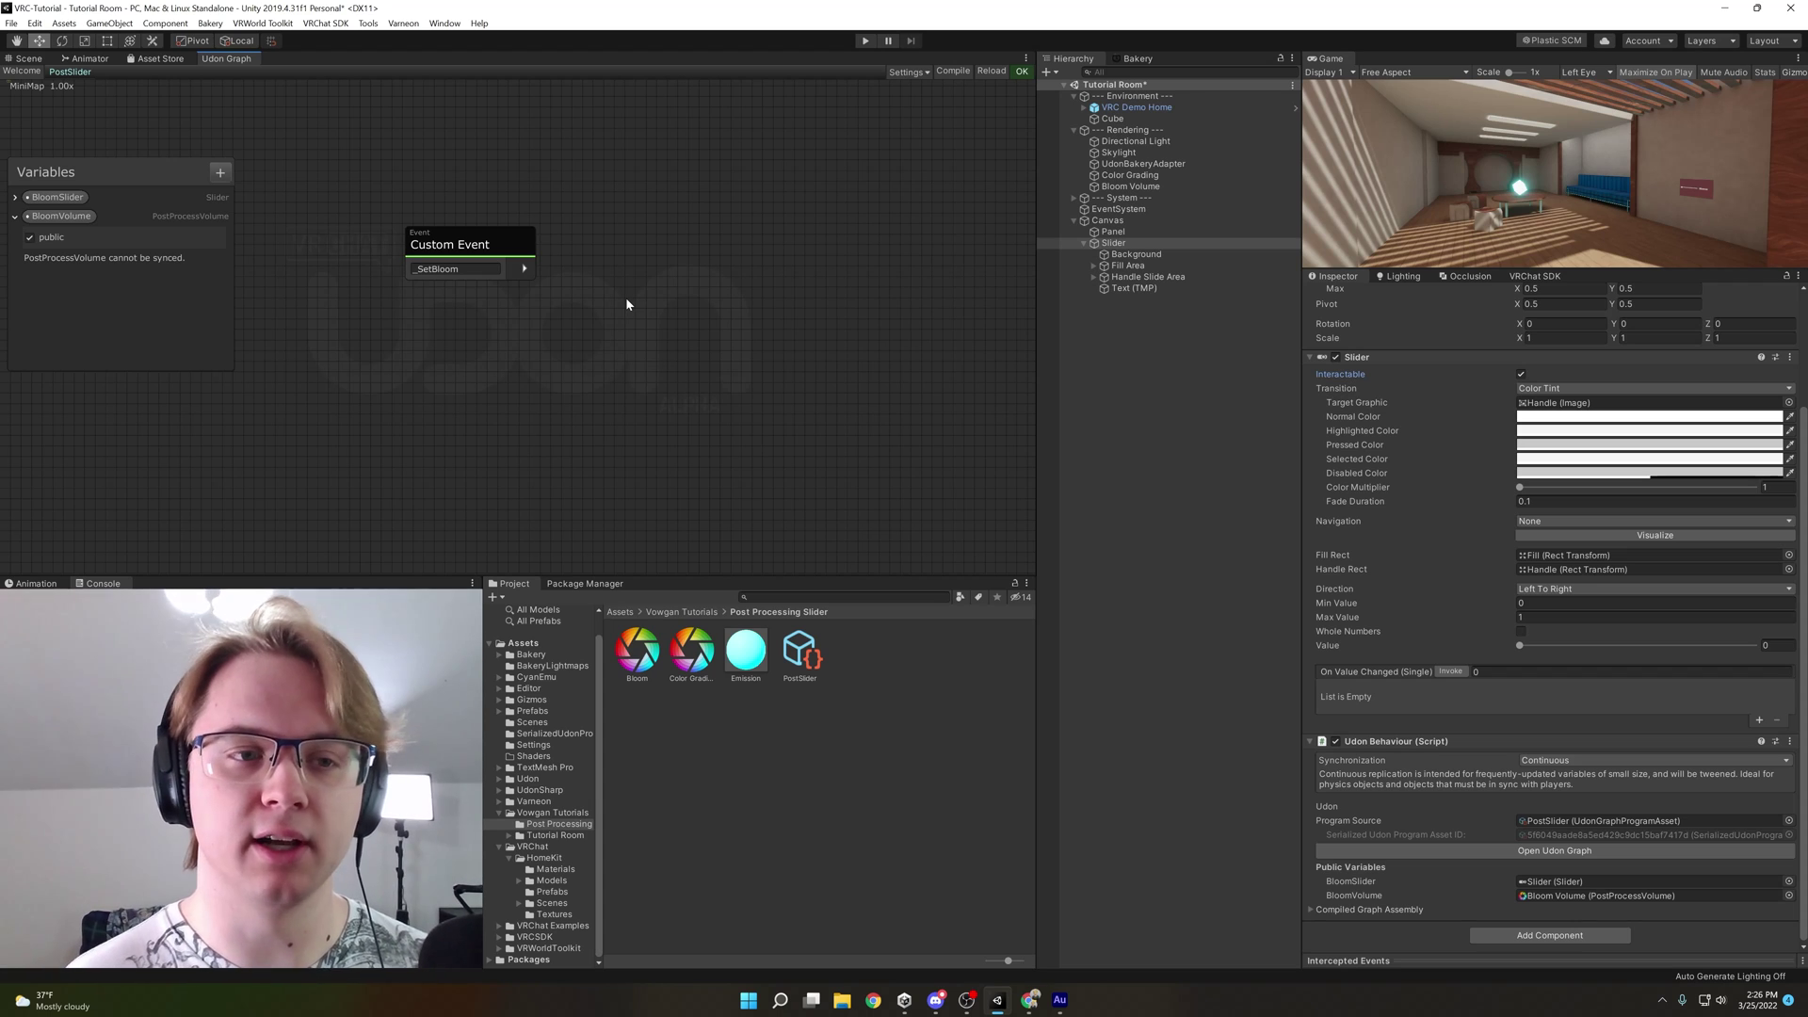
{"action": "scroll", "coordinate": [627, 296], "scroll_direction": "up", "scroll_amount": 2}
{"action": "scroll", "coordinate": [626, 297], "scroll_direction": "up", "scroll_amount": 1}
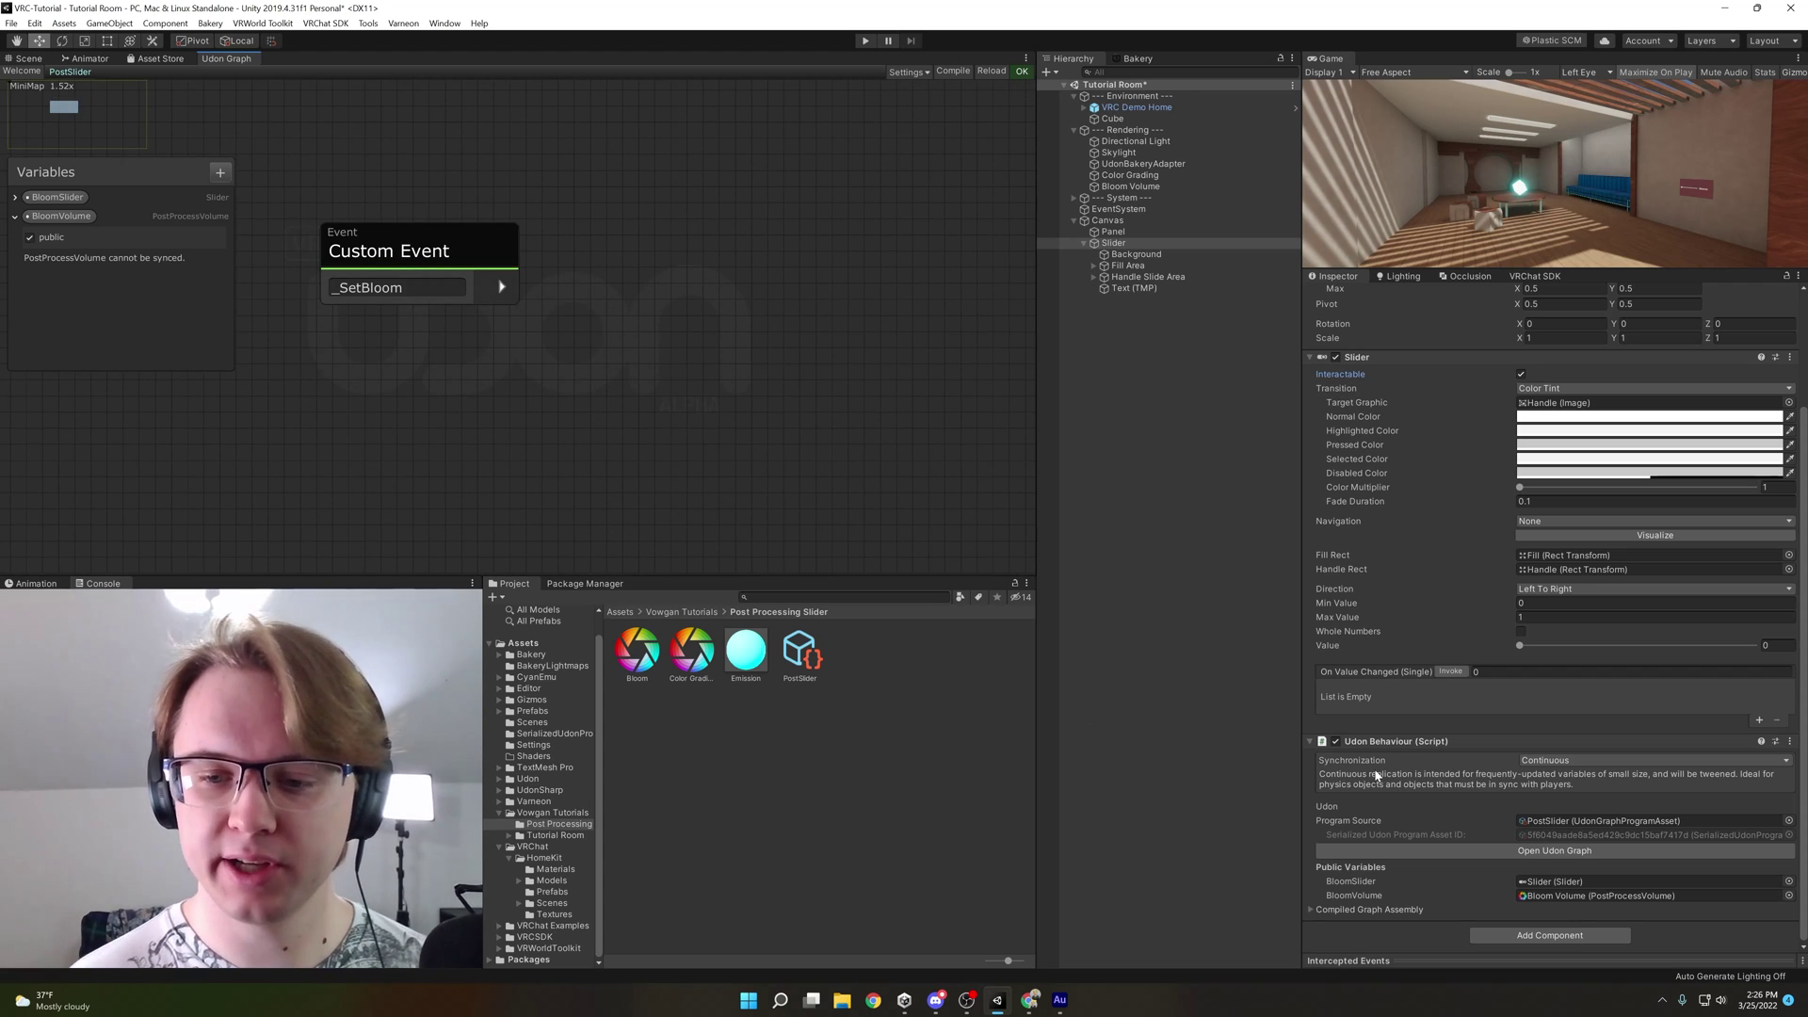
Set synchronization to None and make On Value Changed send _SetBloom via SendCustomEvent
{"action": "left_click", "coordinate": [1527, 767]}
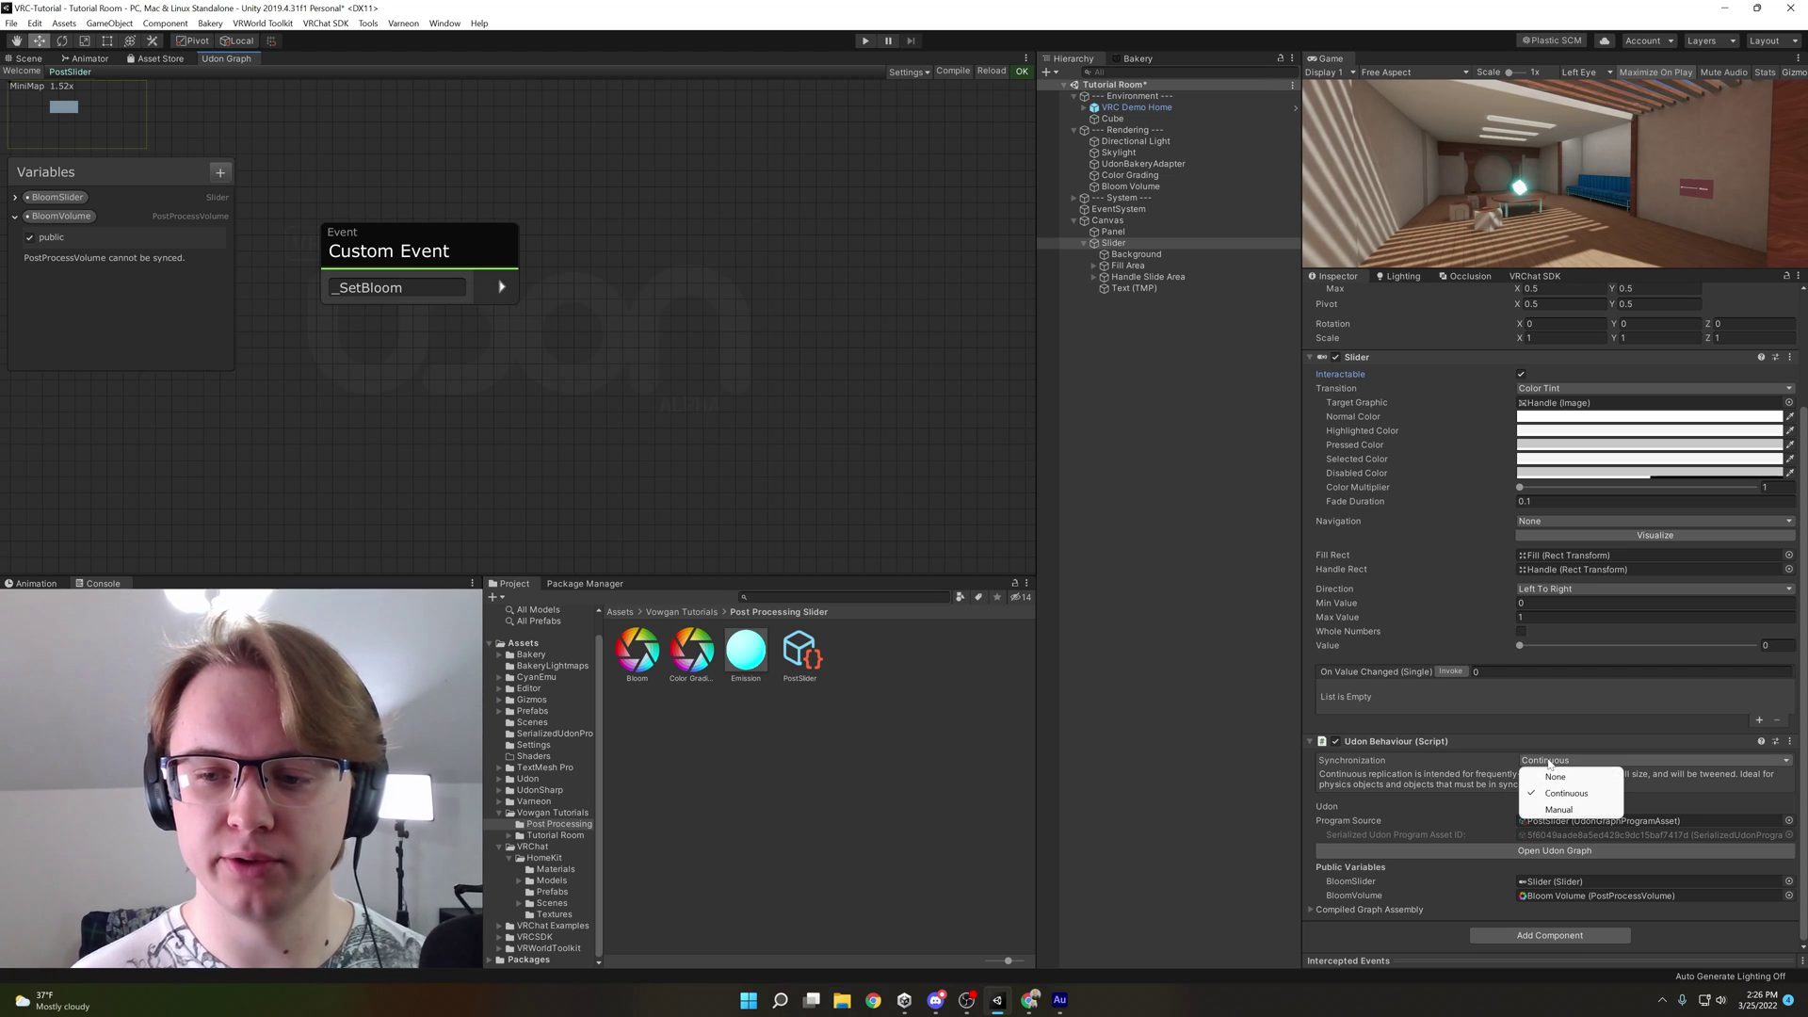
{"action": "left_click", "coordinate": [1548, 763]}
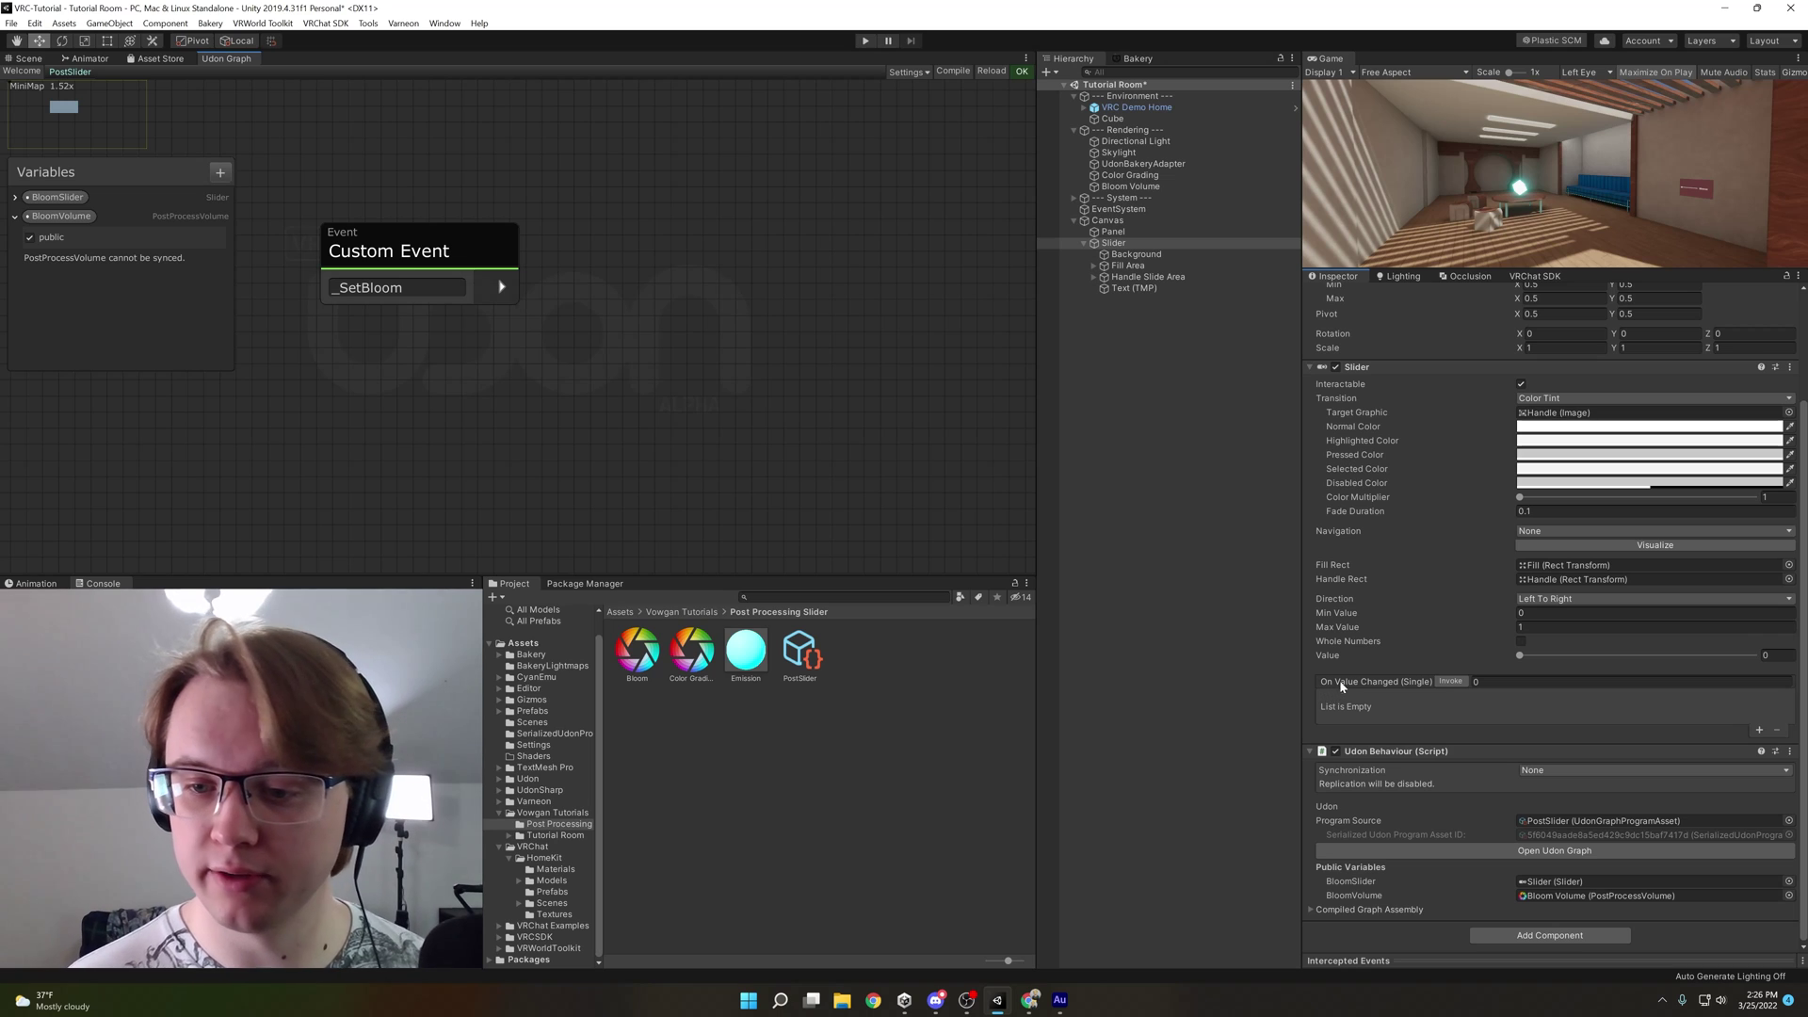
{"action": "left_click", "coordinate": [1759, 731]}
{"action": "left_click", "coordinate": [1385, 715]}
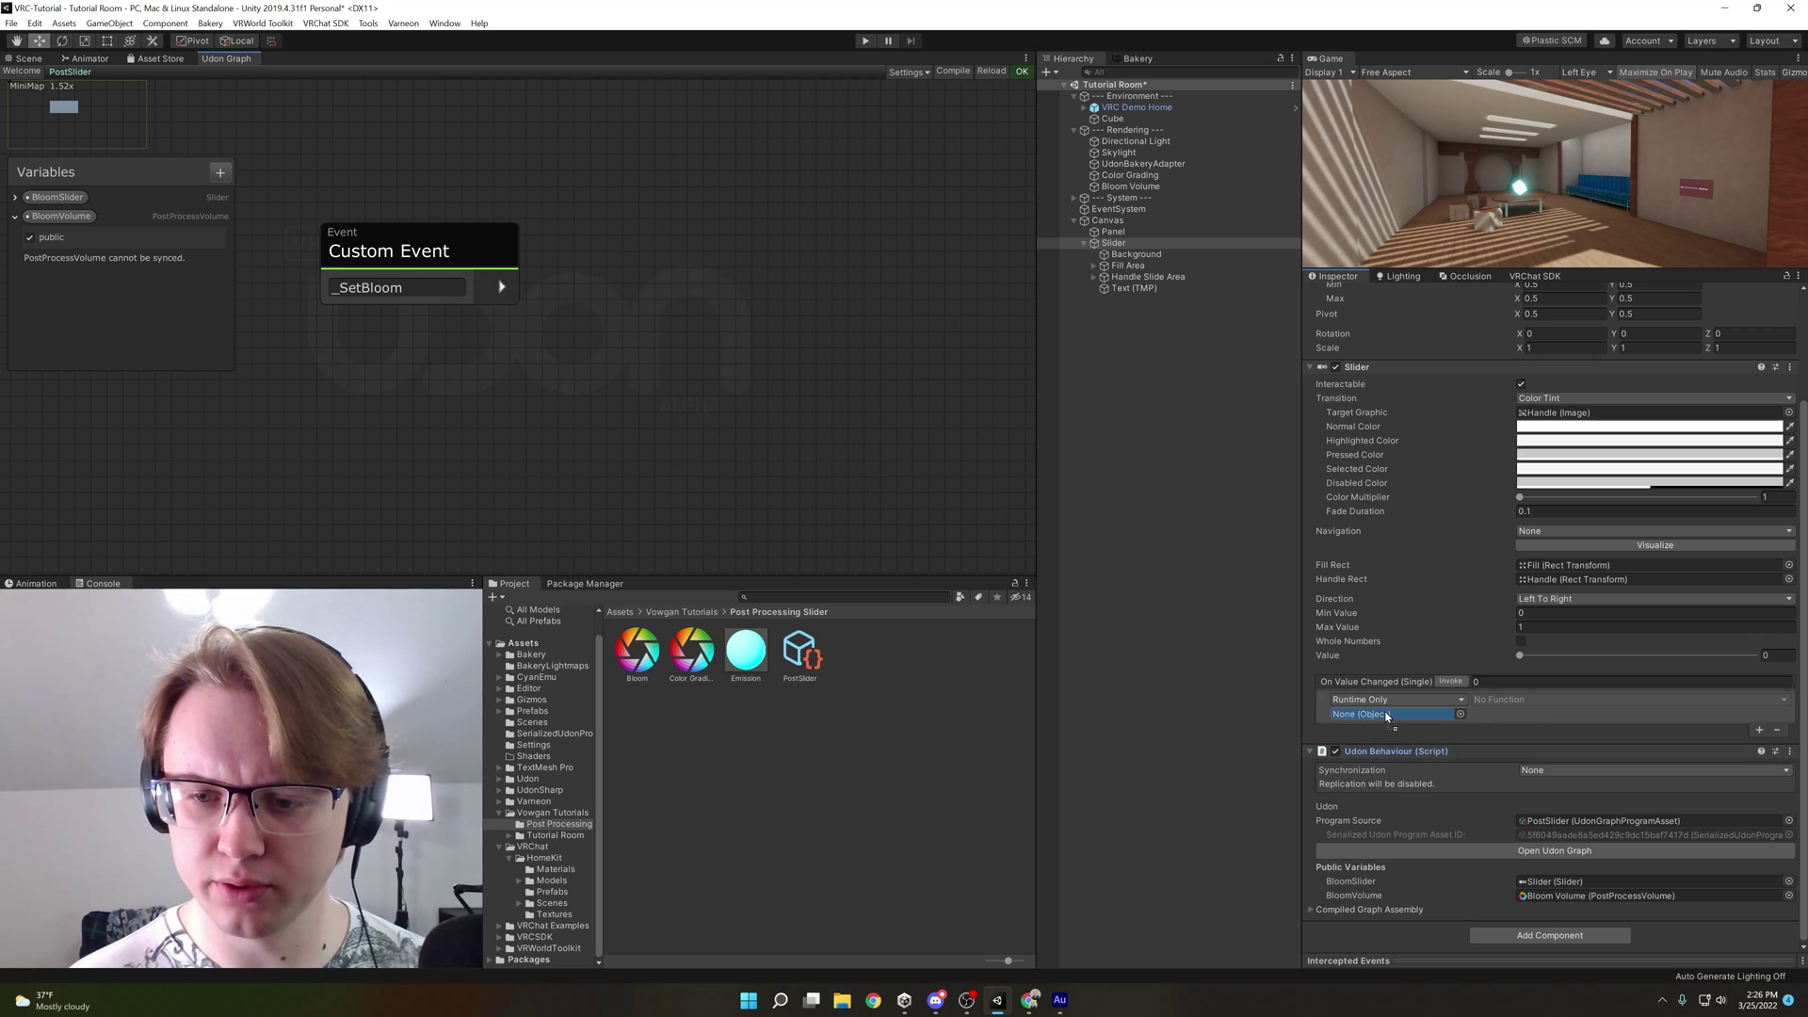
{"action": "left_click_drag", "start_coordinate": [1386, 715], "coordinate": [1391, 716]}
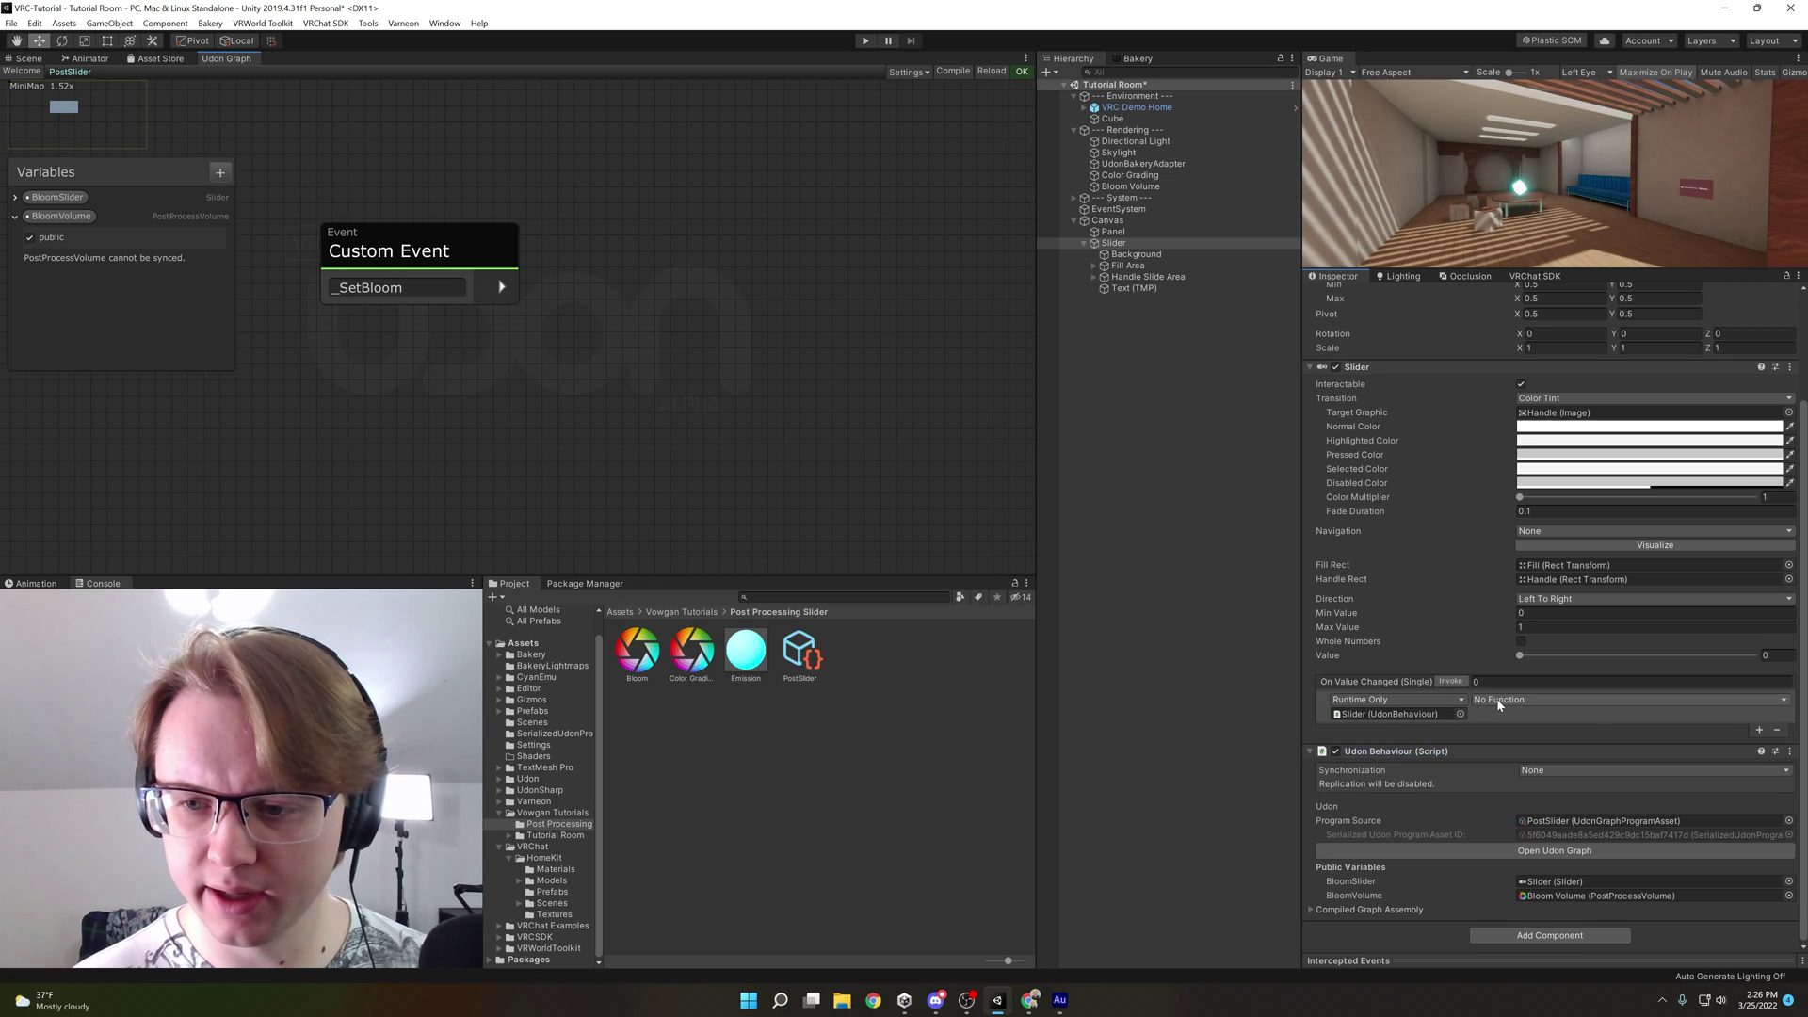
{"action": "left_click", "coordinate": [1499, 704]}
{"action": "mouse_move", "coordinate": [1528, 787]}
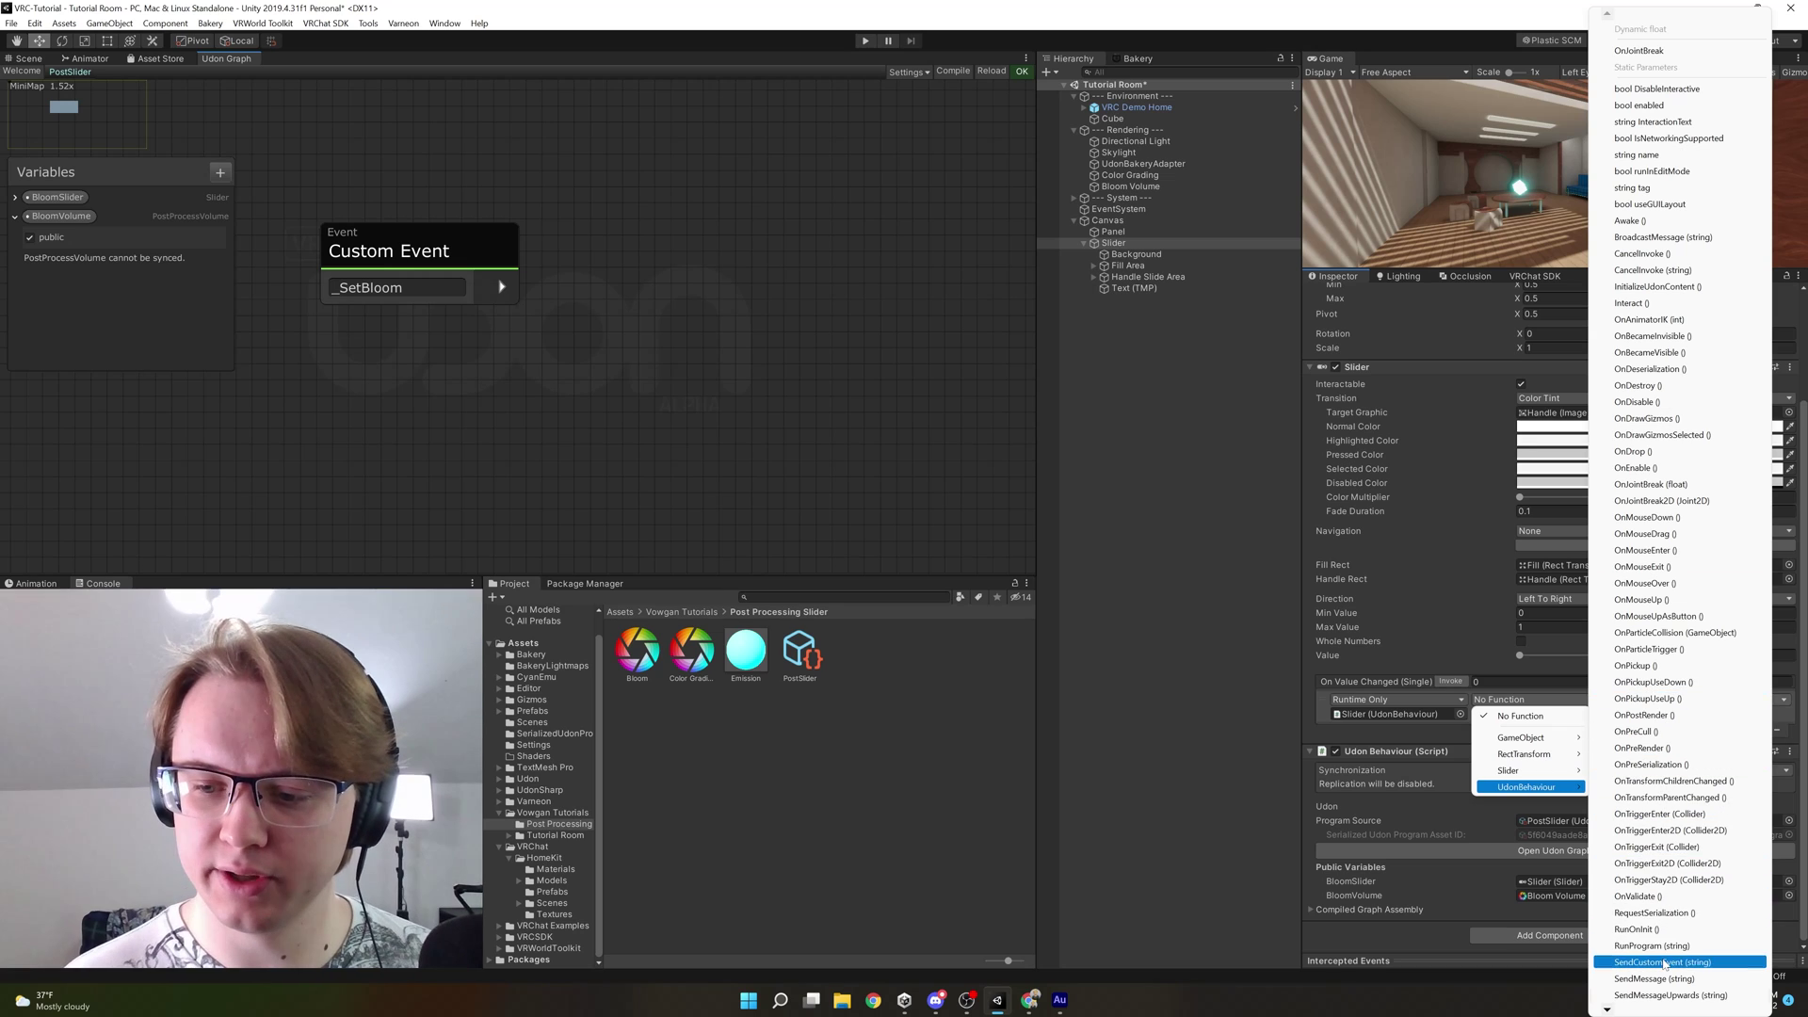
{"action": "left_click", "coordinate": [1665, 963]}
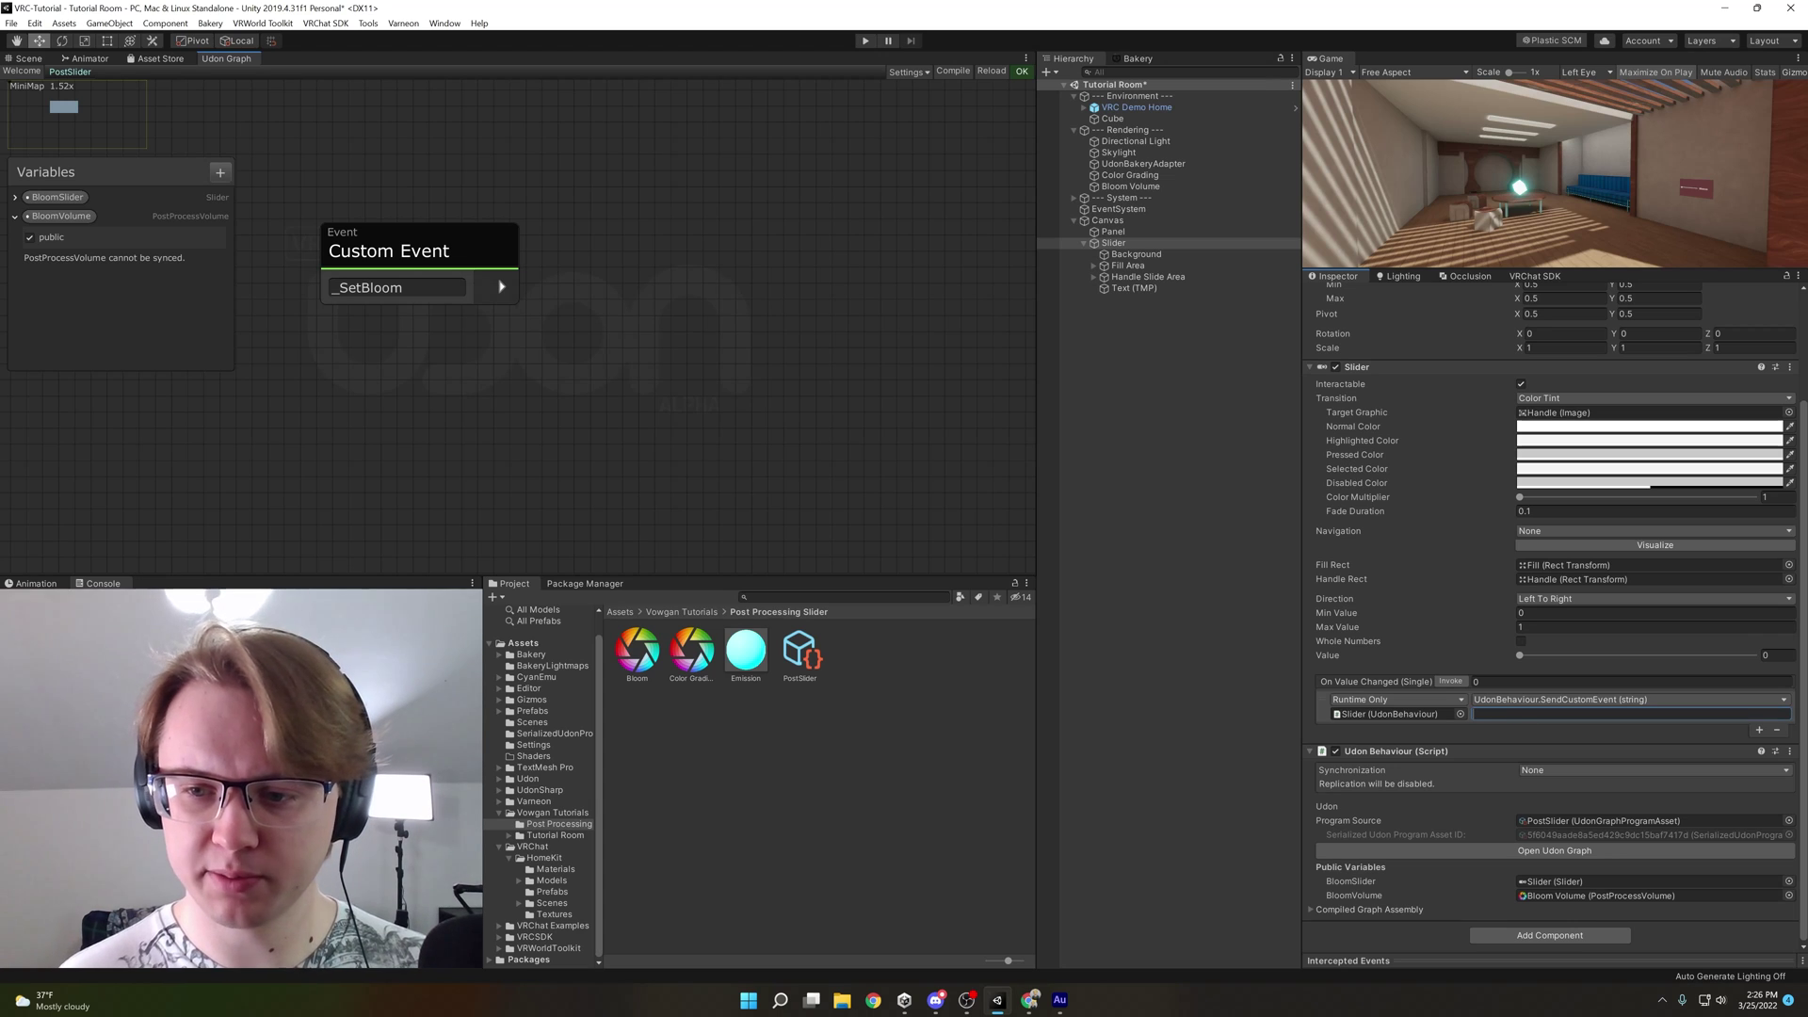
{"action": "type", "text": "_SetBloom"}
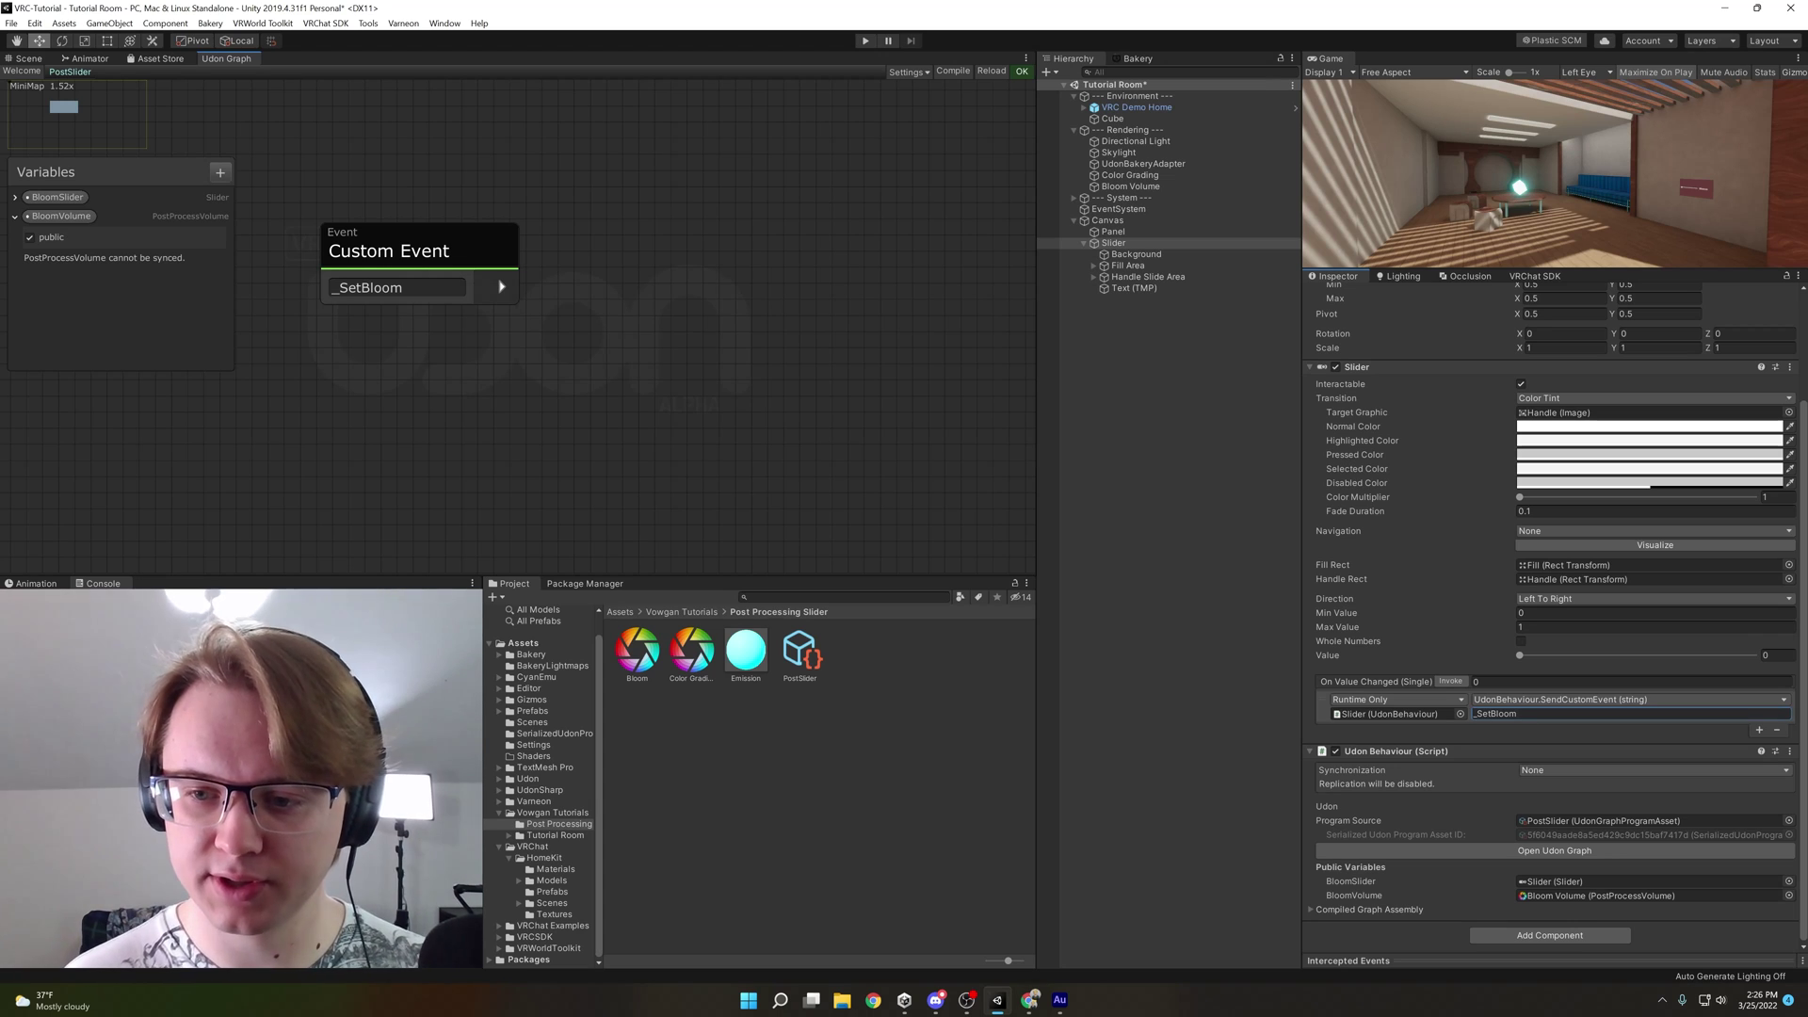
{"action": "left_click", "coordinate": [1540, 663]}
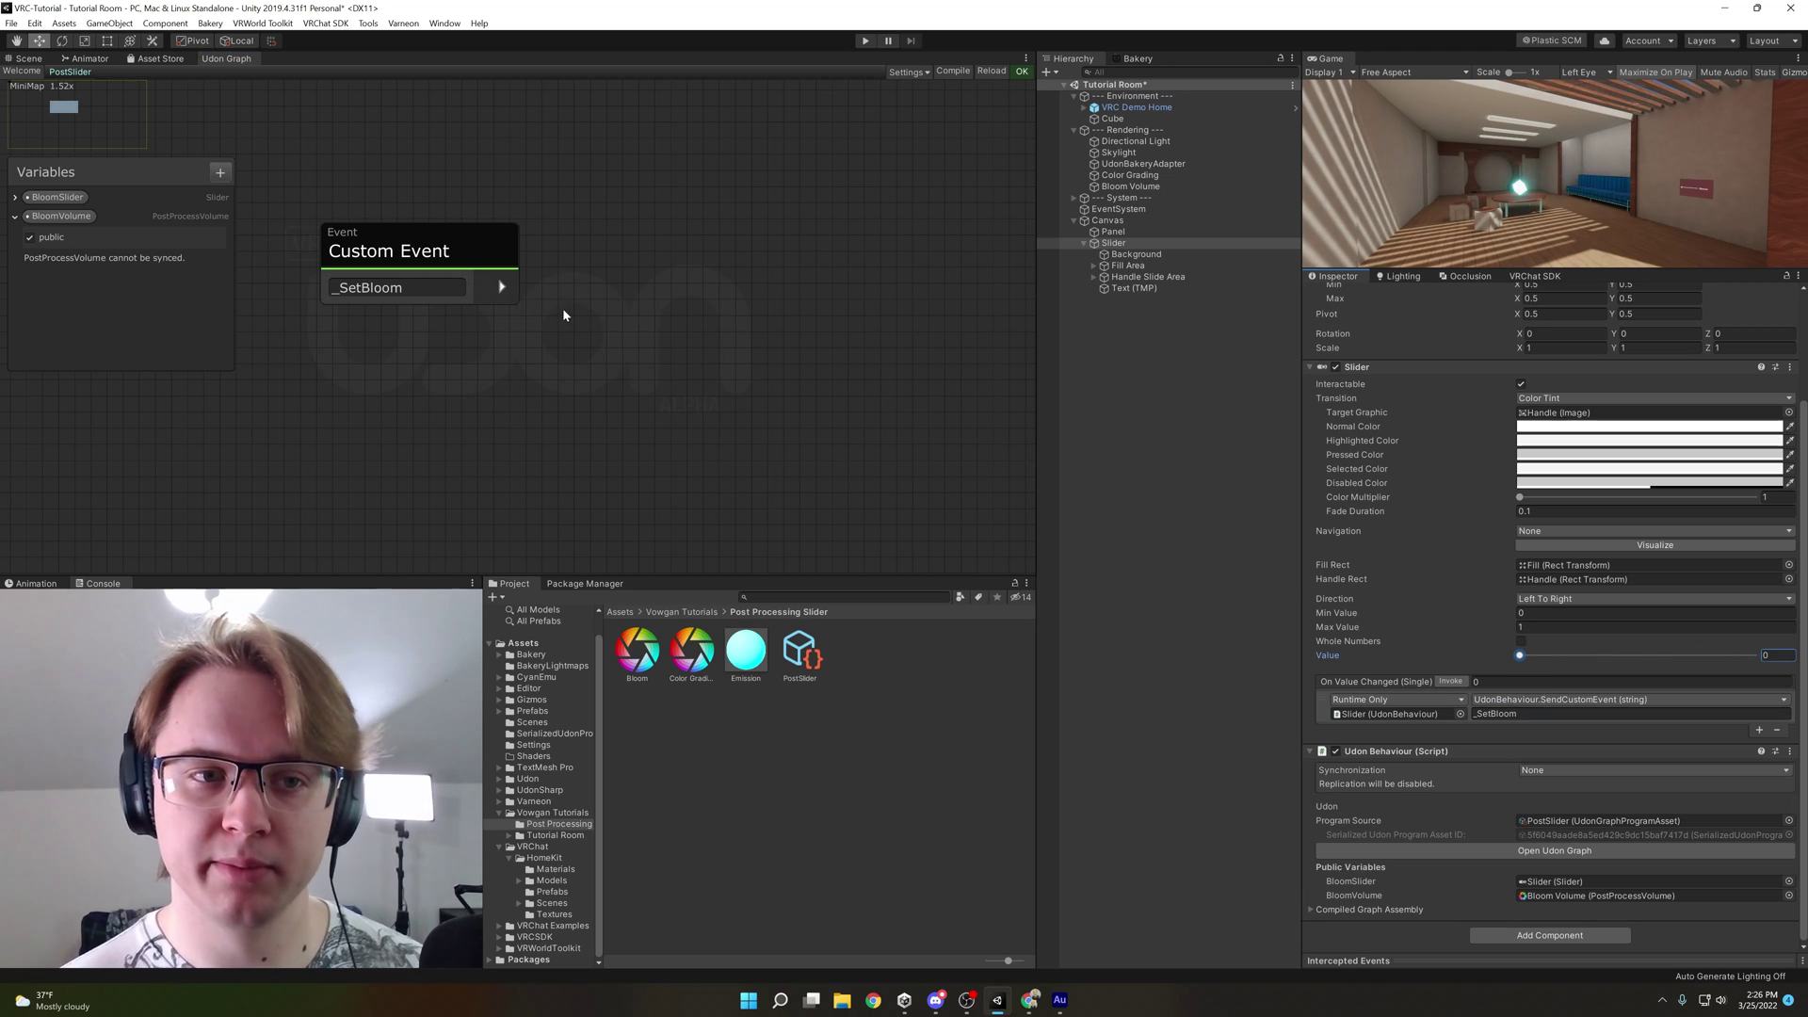
Add a BloomVolume Set weight node and wire the Custom Event flow into it
{"action": "middle_click_drag", "start_coordinate": [548, 310], "coordinate": [492, 318]}
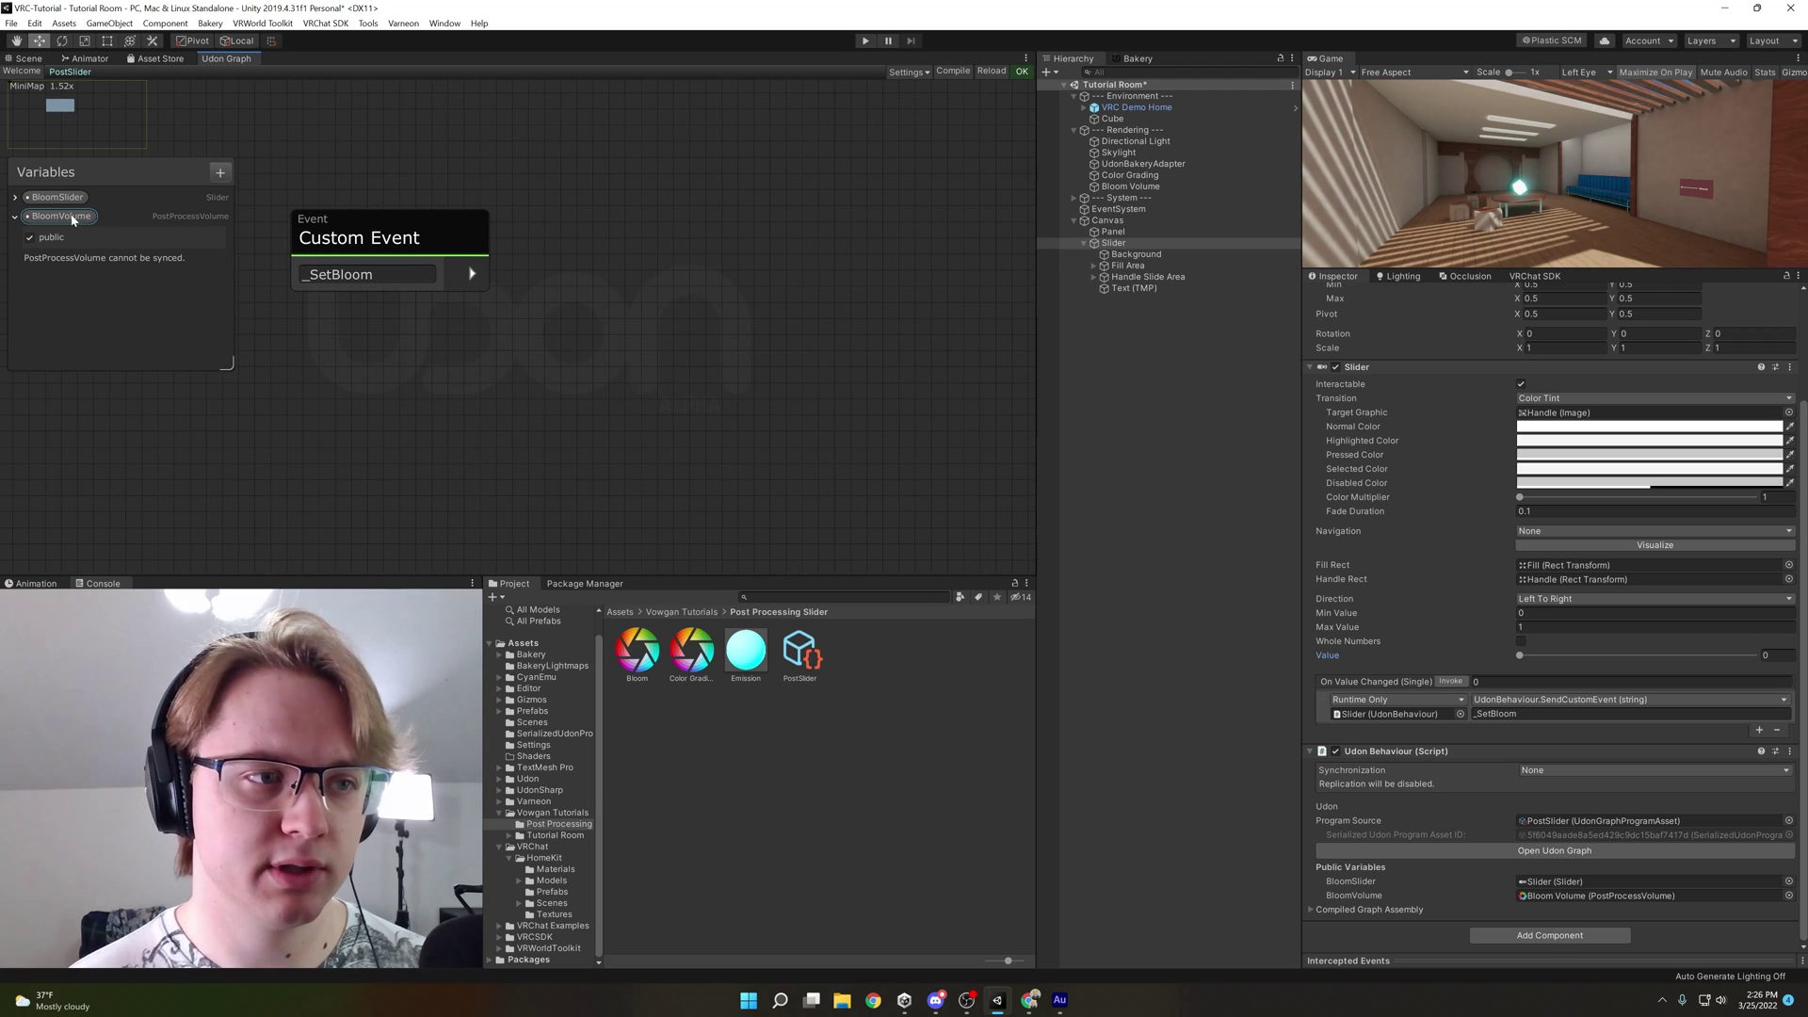
{"action": "left_click_drag", "start_coordinate": [72, 218], "coordinate": [372, 349]}
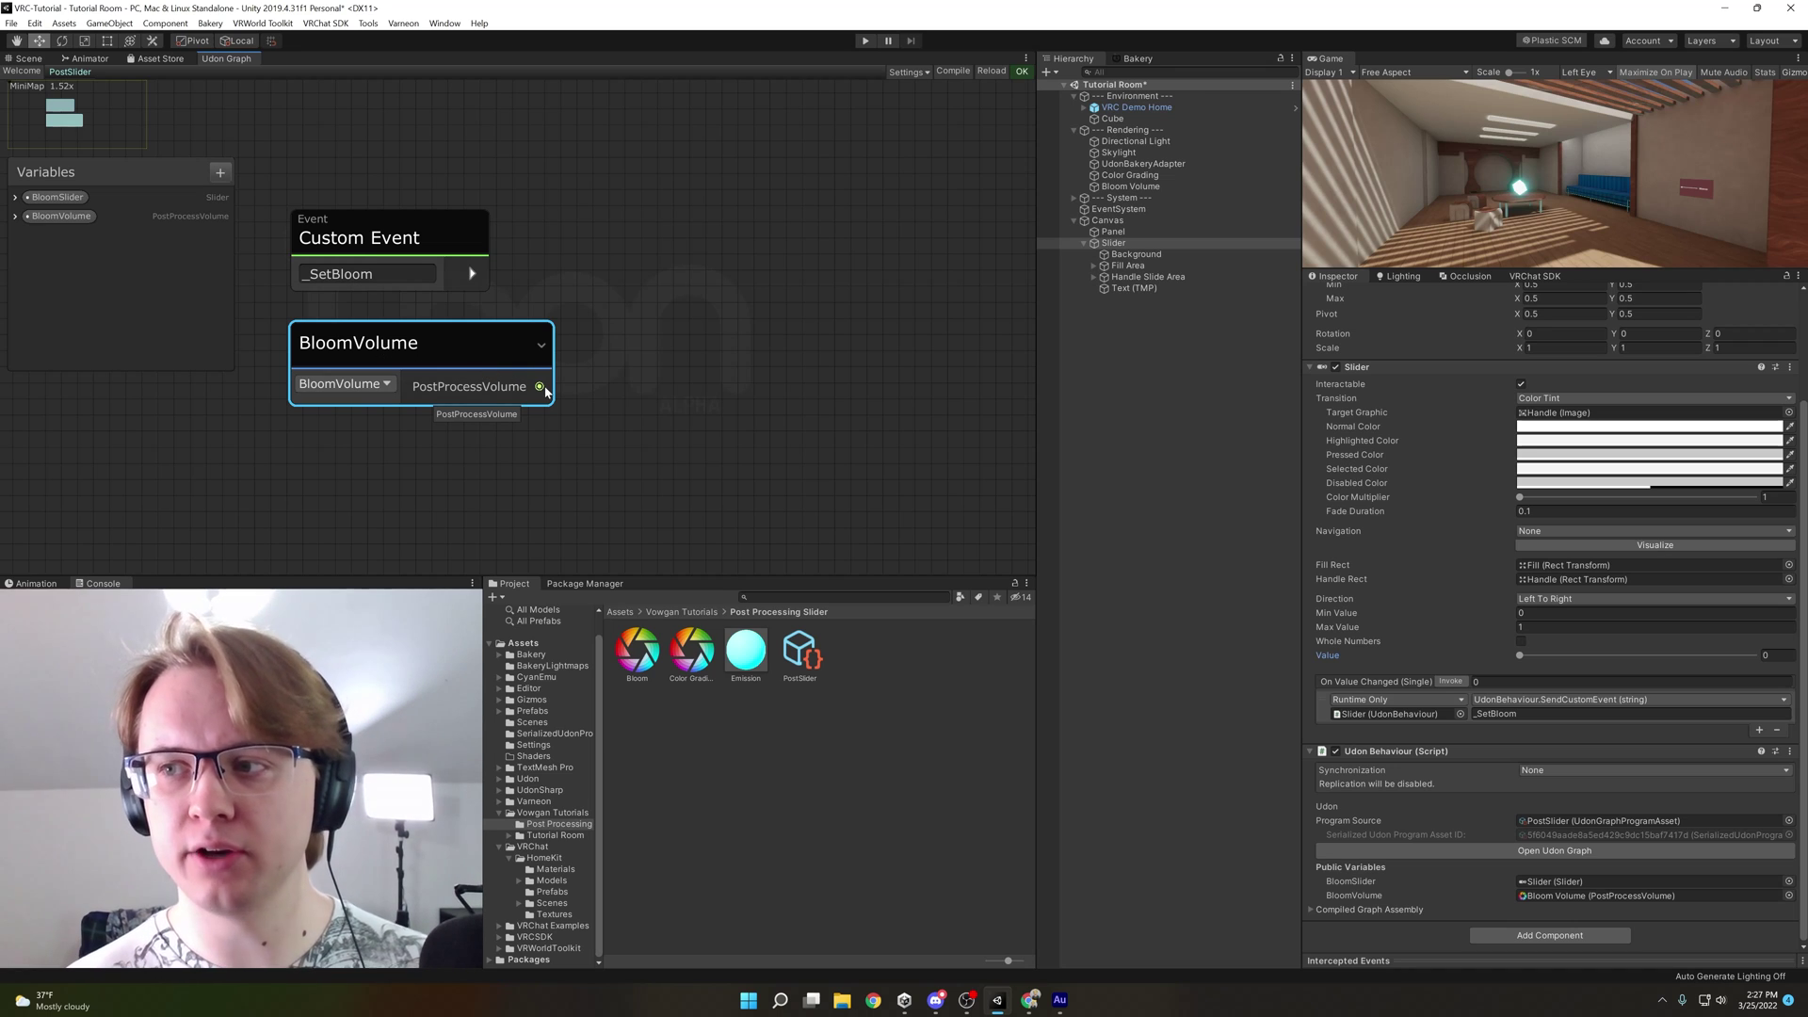
{"action": "mouse_move", "coordinate": [541, 388]}
{"action": "left_mouse_down"}
{"action": "mouse_move", "coordinate": [682, 308]}
{"action": "mouse_move", "coordinate": [676, 287]}
{"action": "left_mouse_up"}
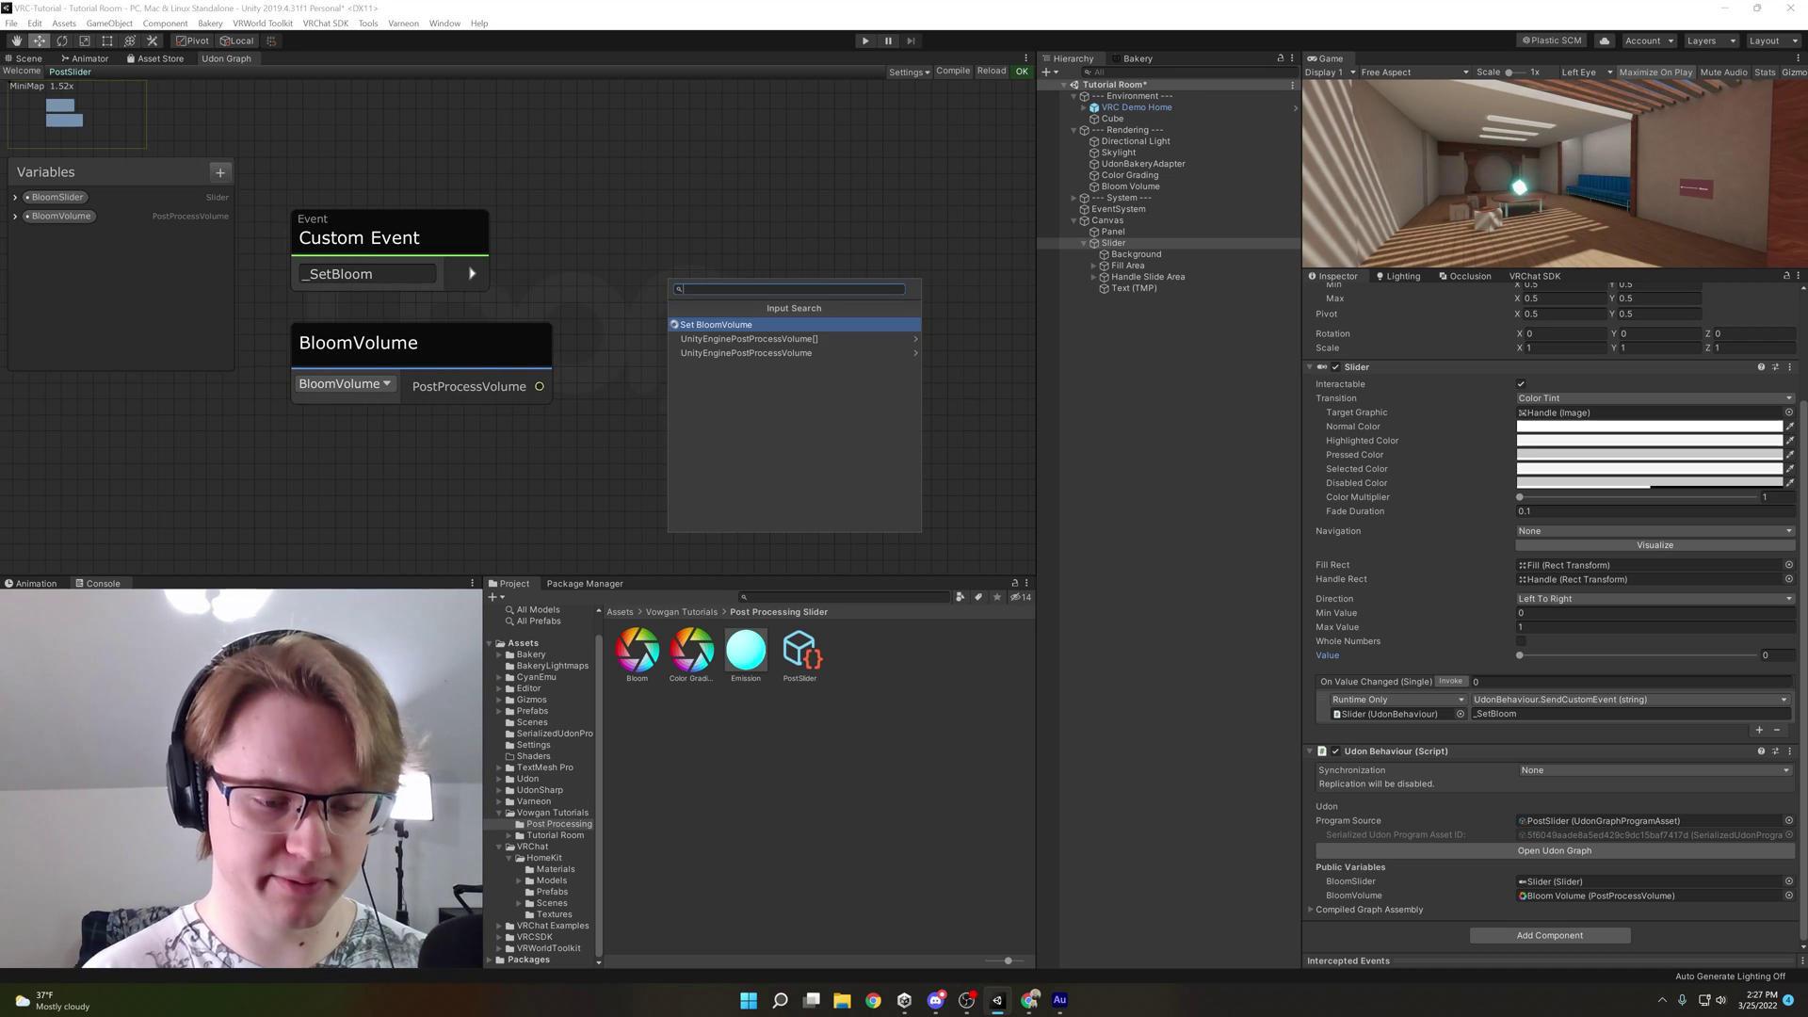
{"action": "type", "text": "set wei"}
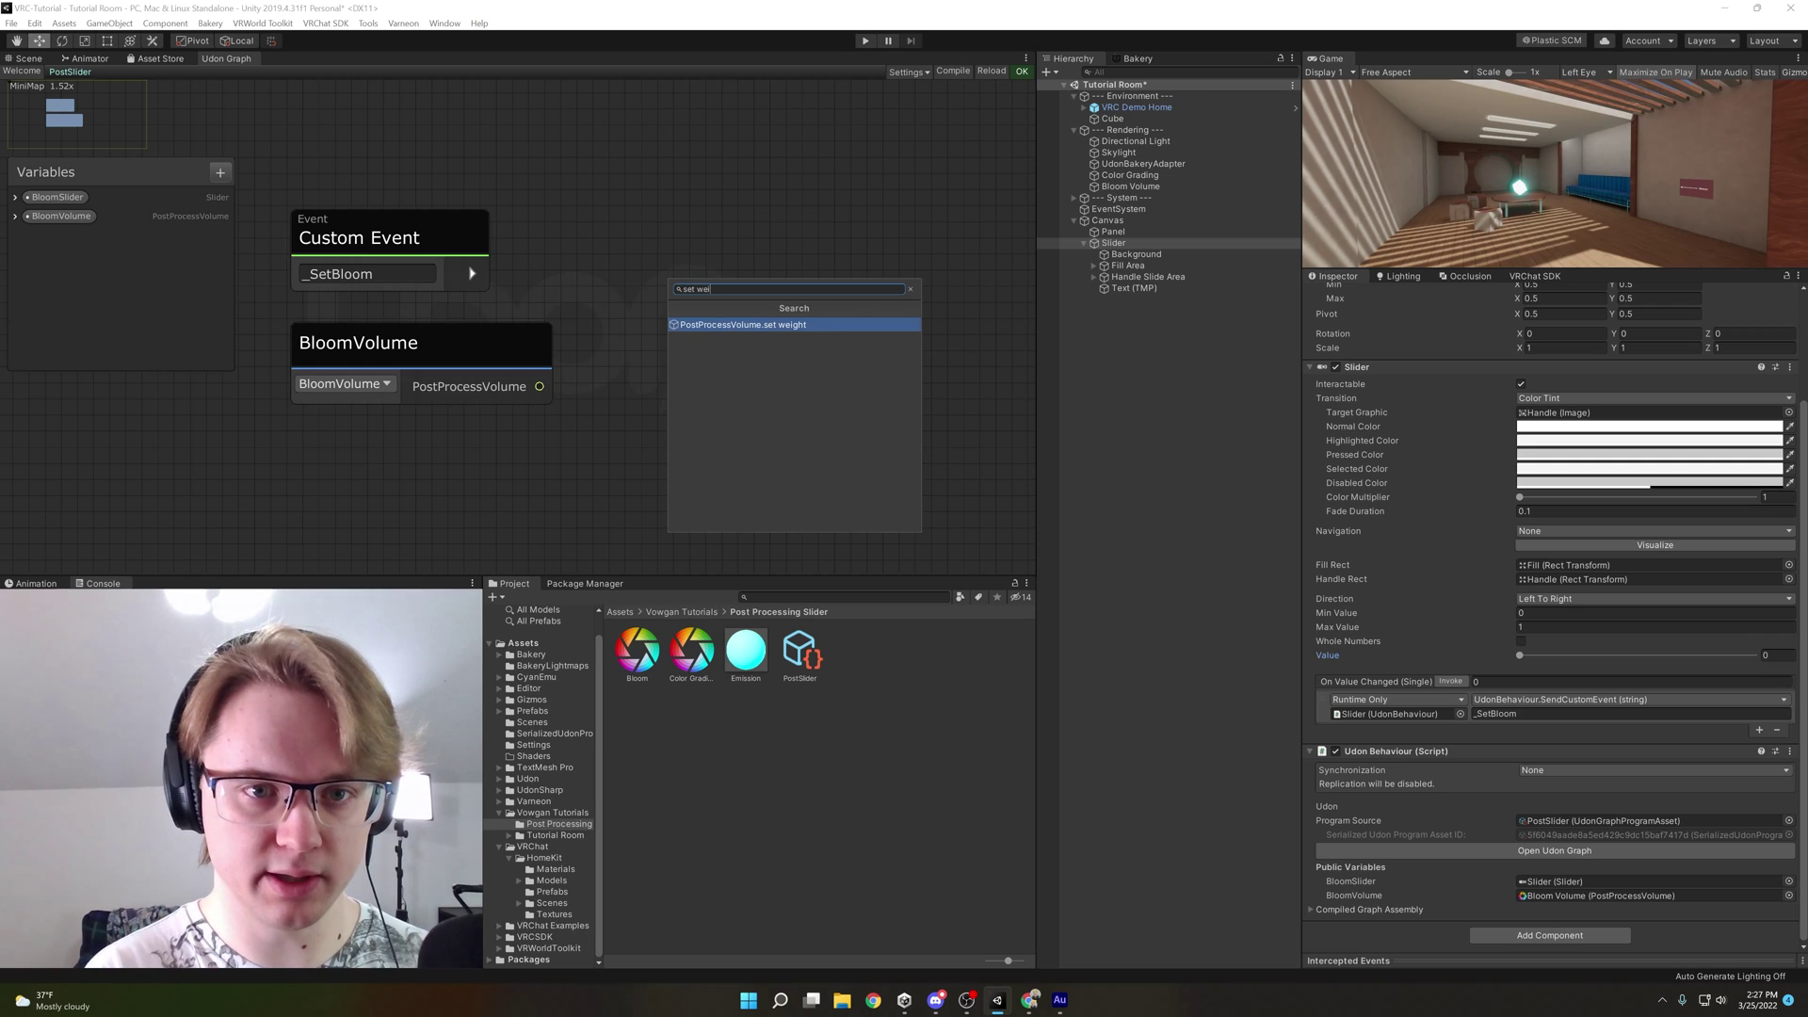
{"action": "key", "text": "Return"}
{"action": "left_click_drag", "start_coordinate": [695, 319], "coordinate": [726, 226]}
{"action": "left_click_drag", "start_coordinate": [475, 273], "coordinate": [696, 275]}
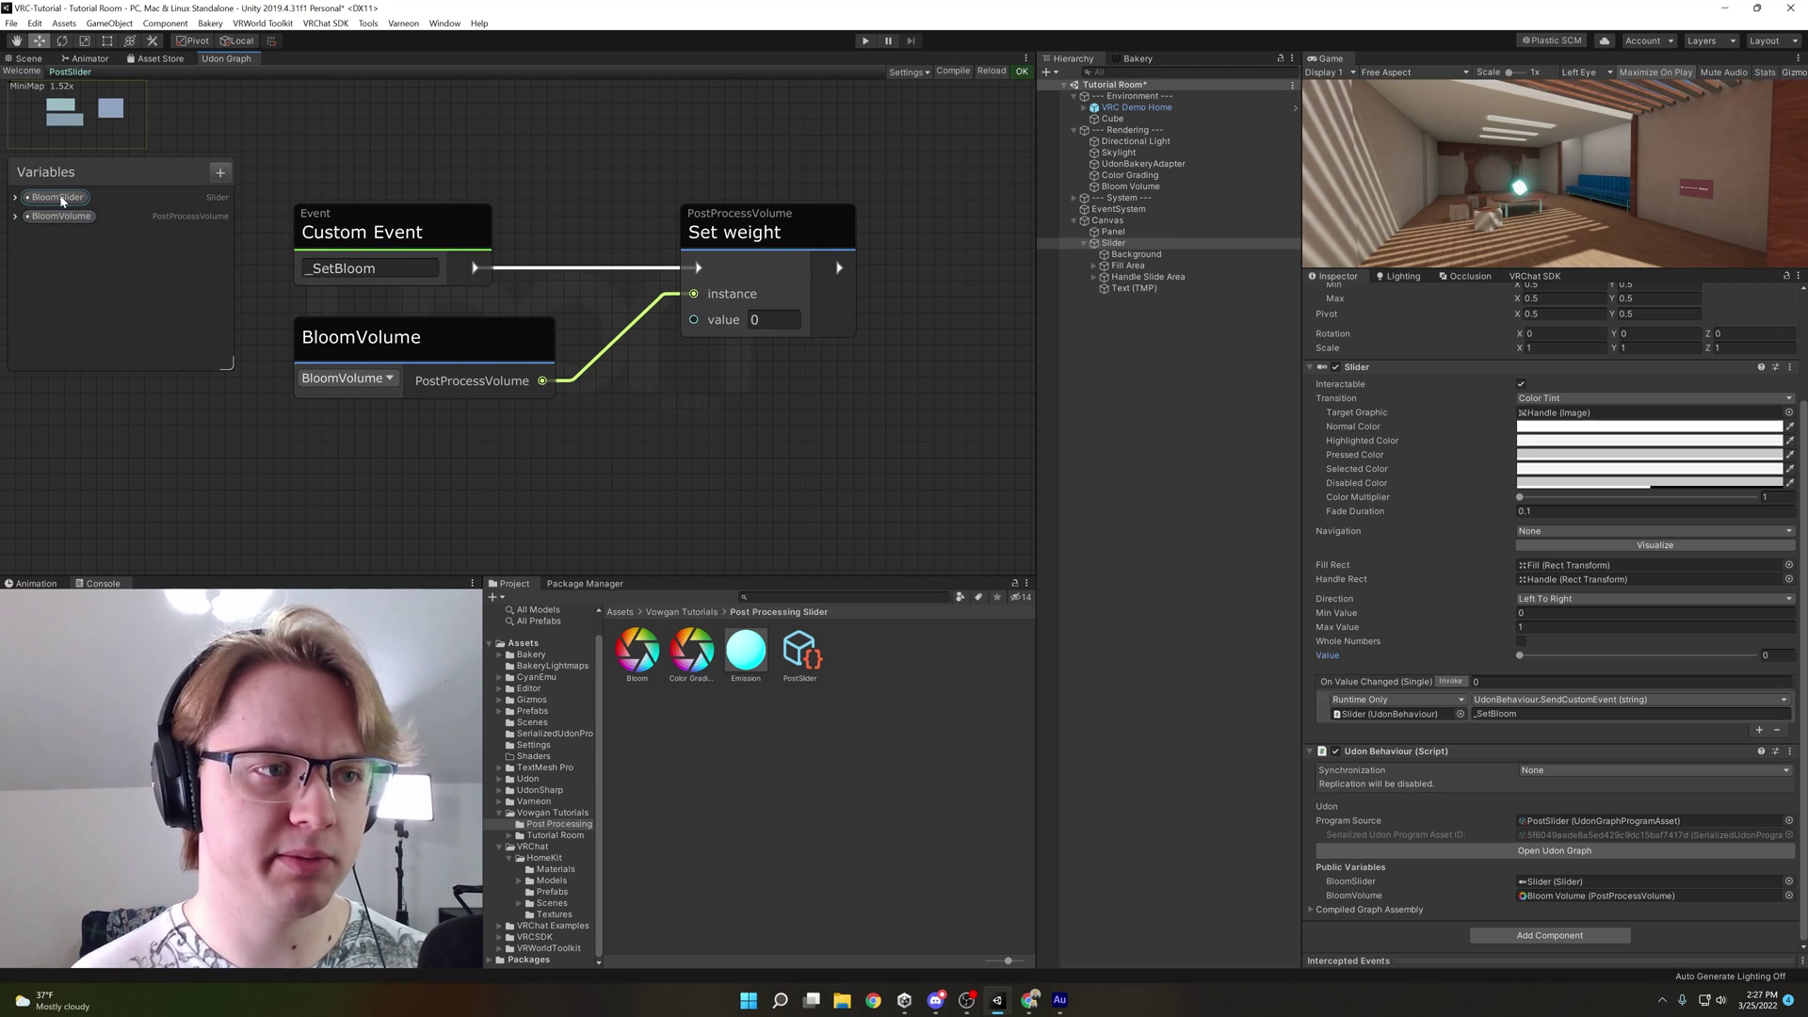
Feed BloomSlider's Get value output into the Set weight value input
{"action": "left_click_drag", "start_coordinate": [59, 196], "coordinate": [305, 466]}
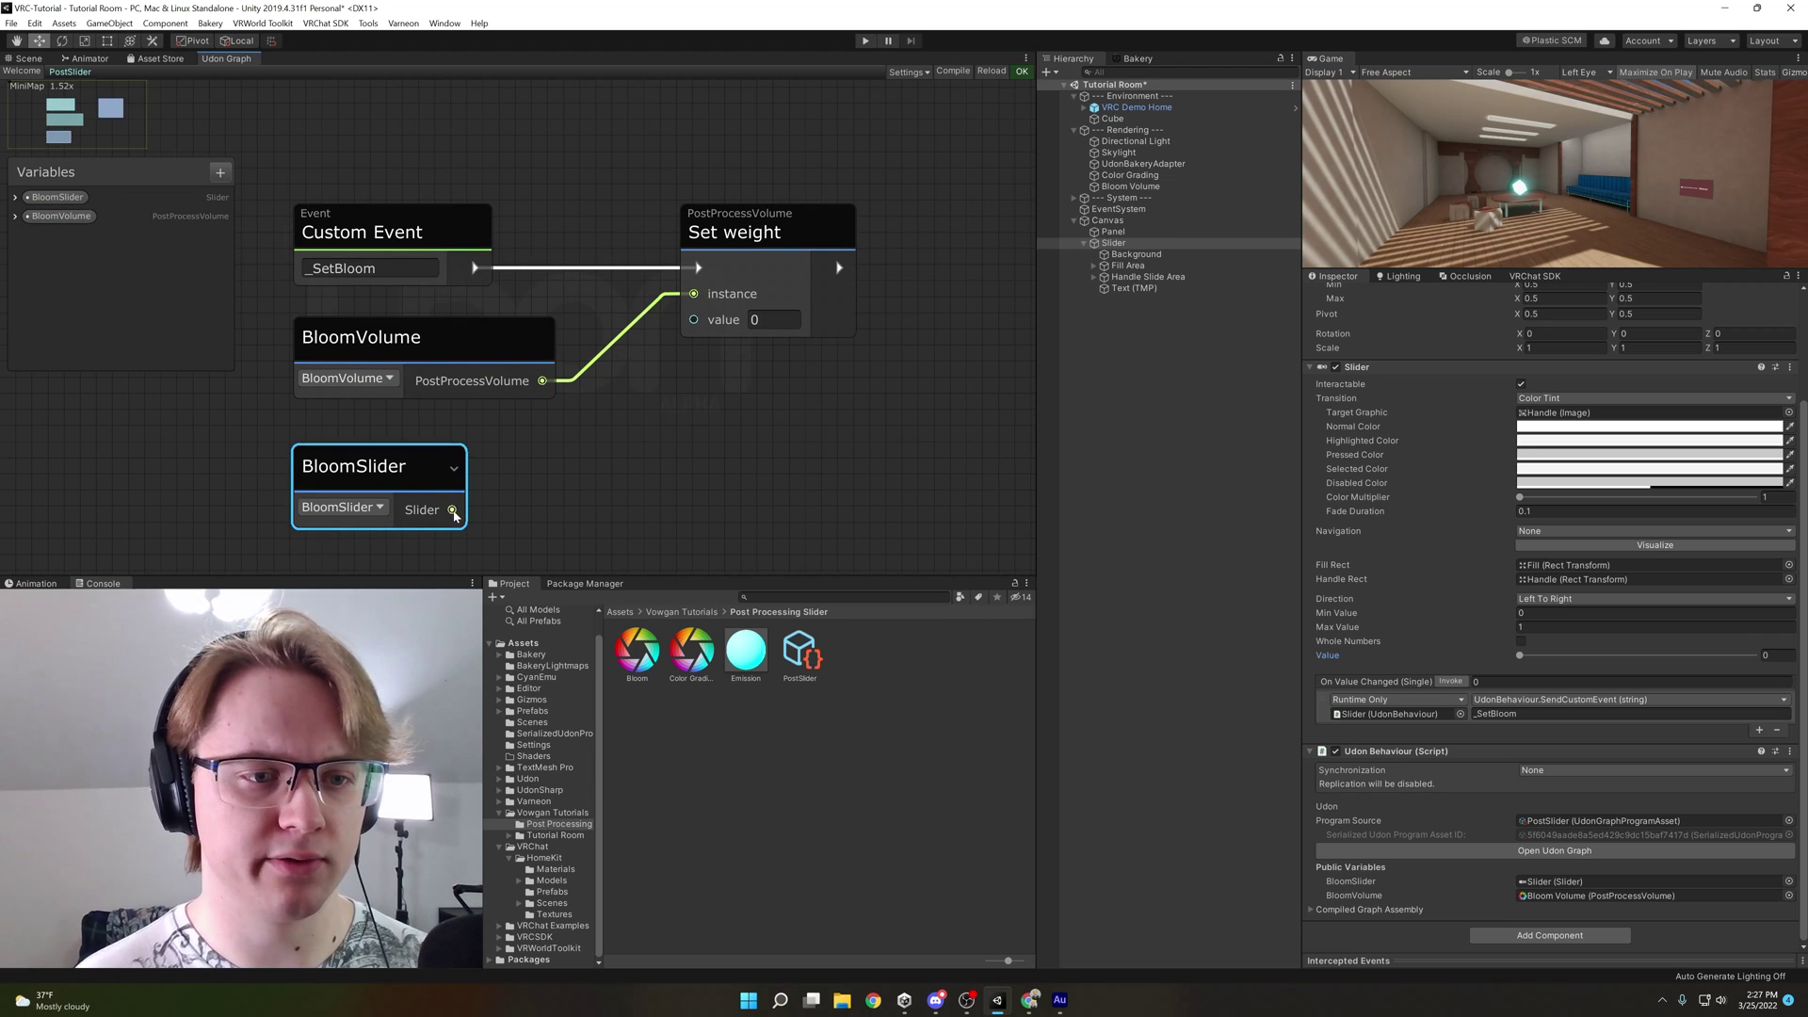
{"action": "left_click_drag", "start_coordinate": [453, 511], "coordinate": [580, 460]}
{"action": "type", "text": "value"}
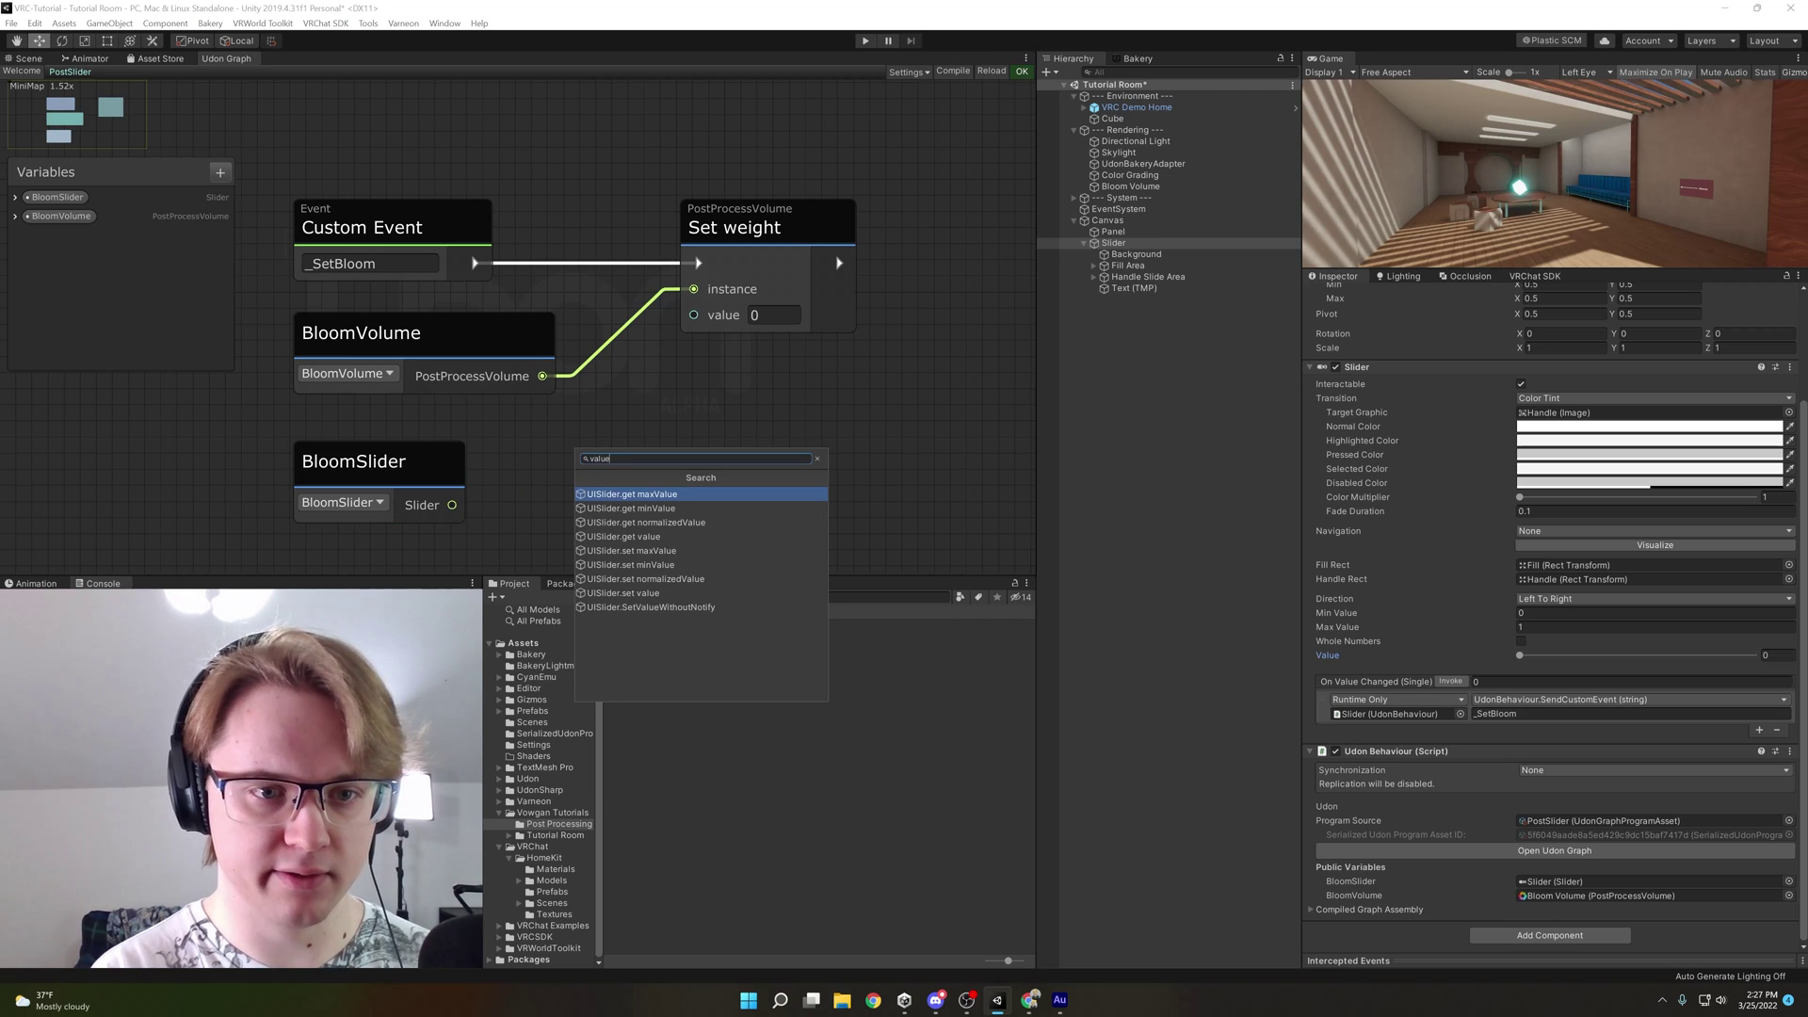
{"action": "left_click", "coordinate": [633, 535]}
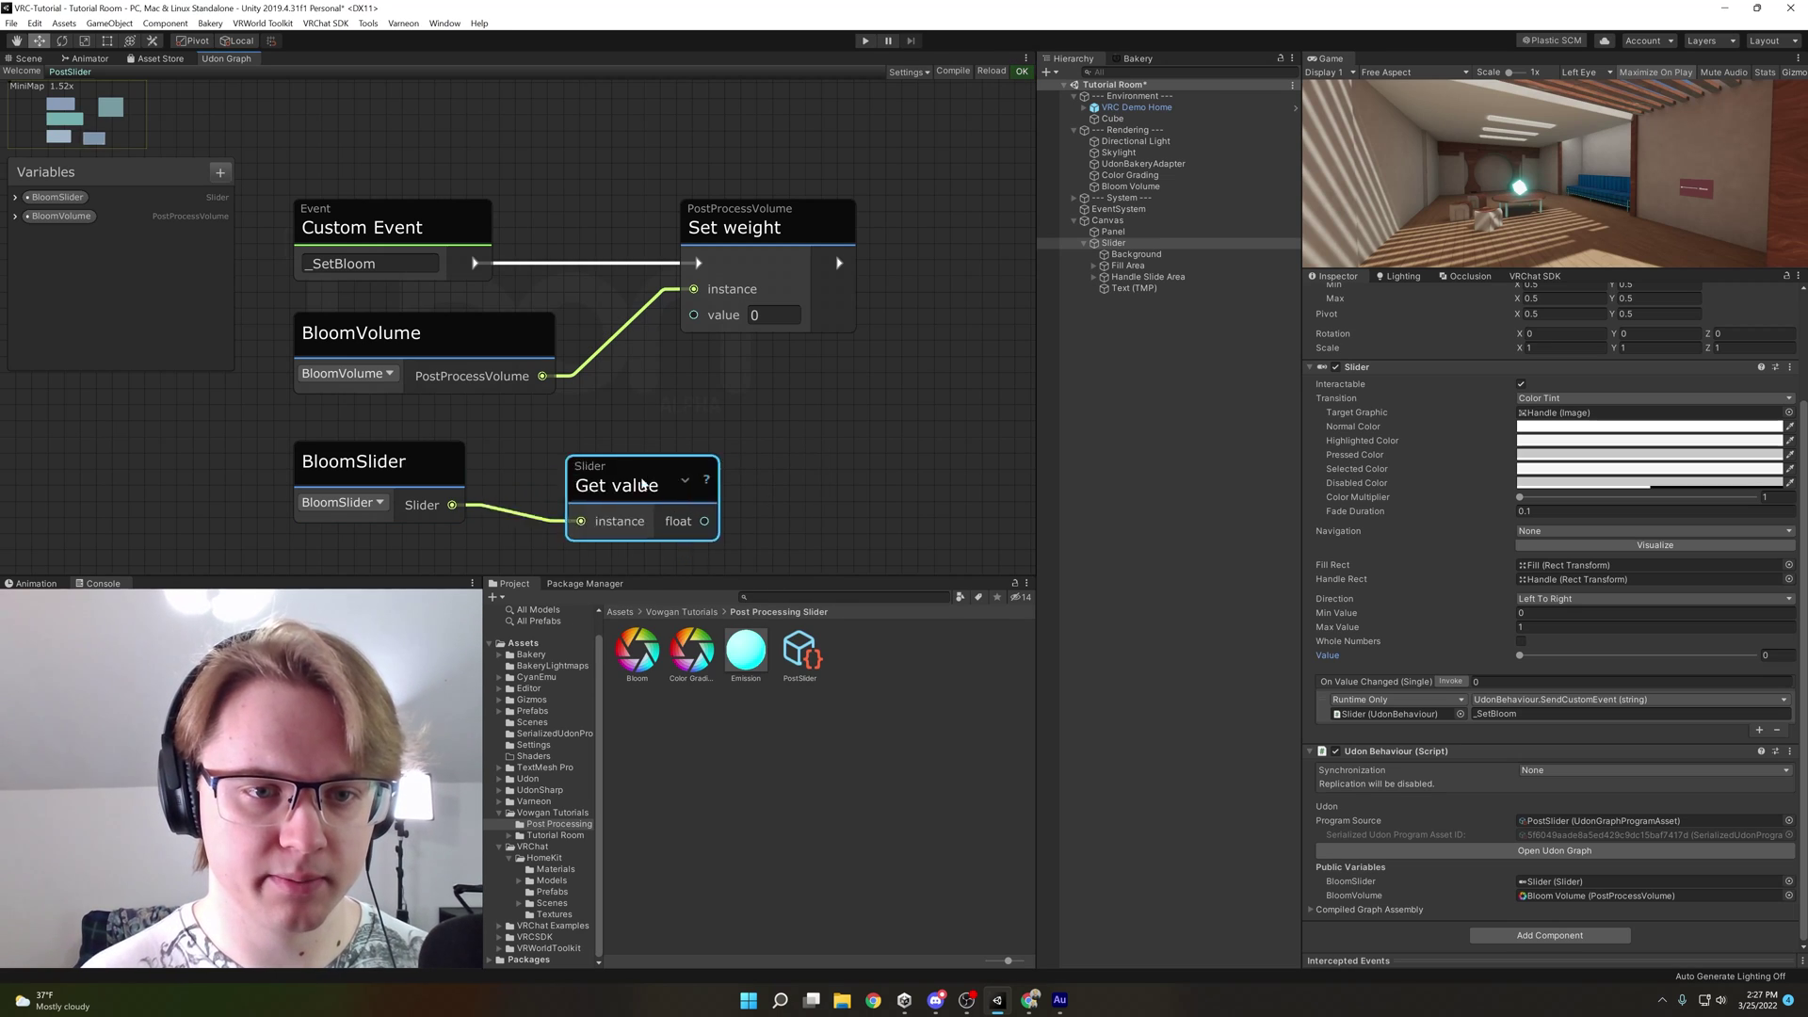
{"action": "mouse_move", "coordinate": [644, 485]}
{"action": "left_mouse_down"}
{"action": "mouse_move", "coordinate": [740, 447]}
{"action": "mouse_move", "coordinate": [692, 316]}
{"action": "left_mouse_up"}
{"action": "left_click_drag", "start_coordinate": [683, 454], "coordinate": [699, 405]}
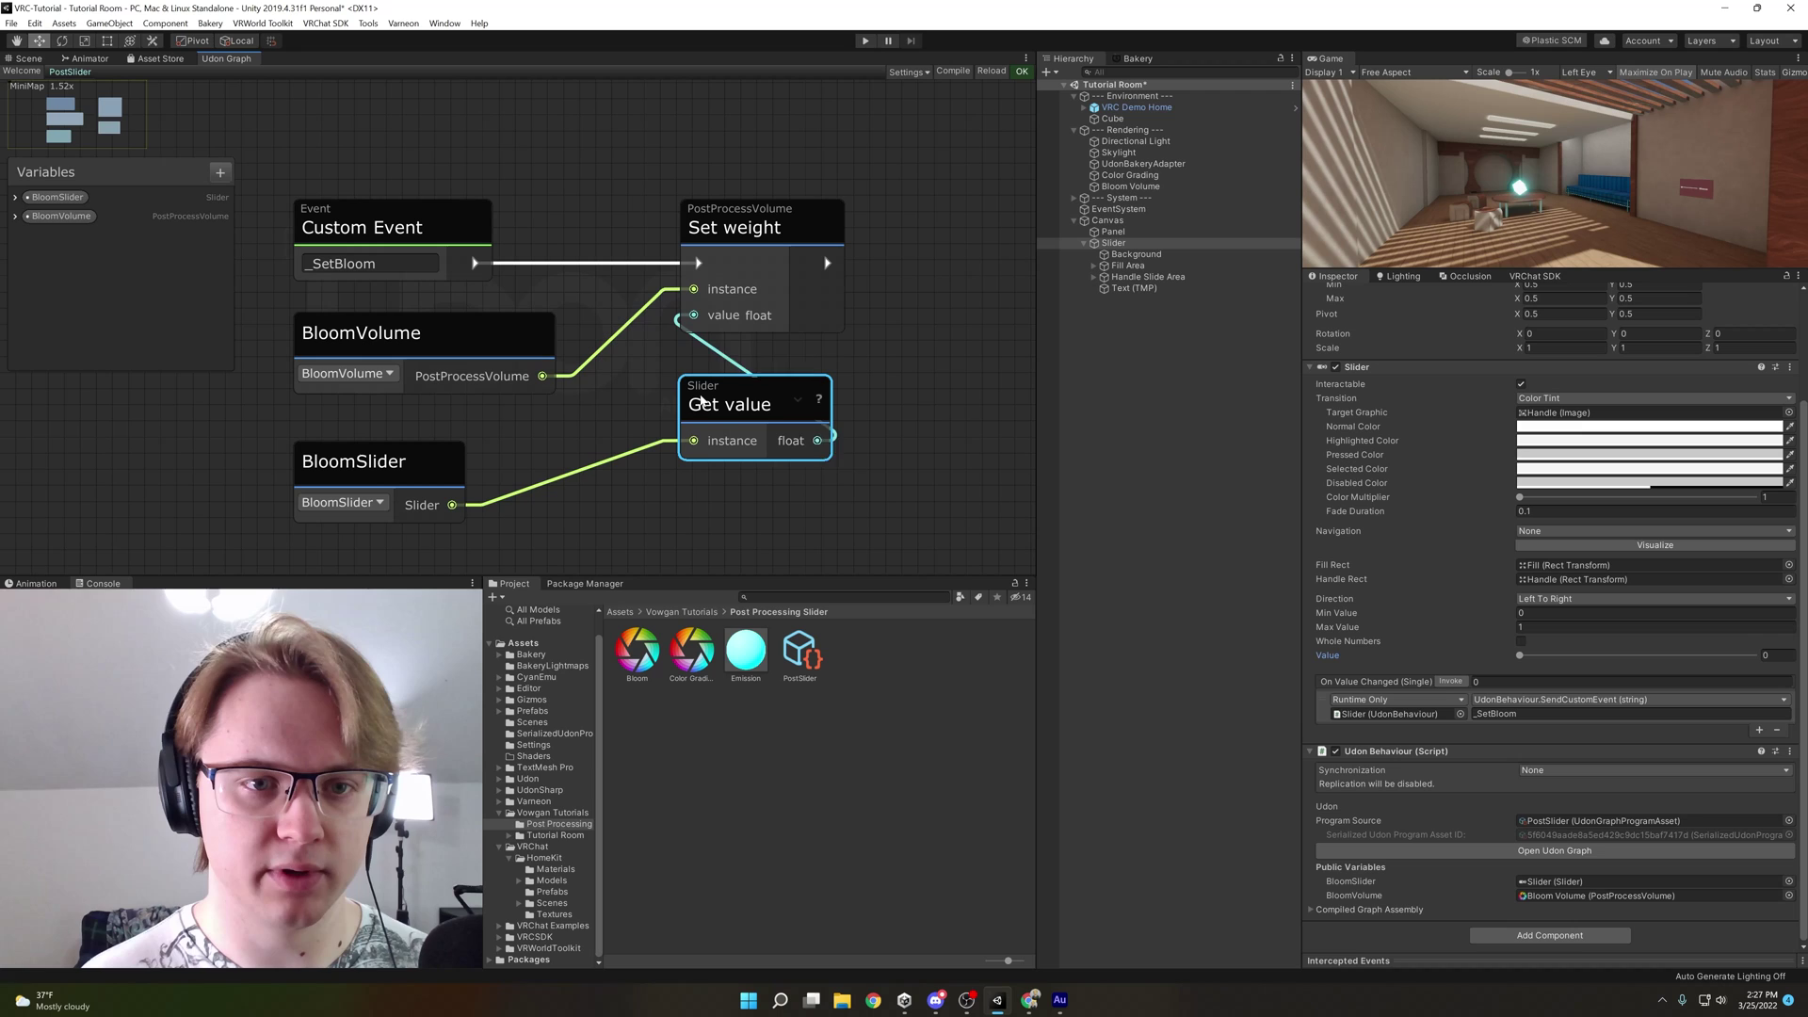
{"action": "scroll", "coordinate": [929, 311], "scroll_direction": "down", "scroll_amount": 3}
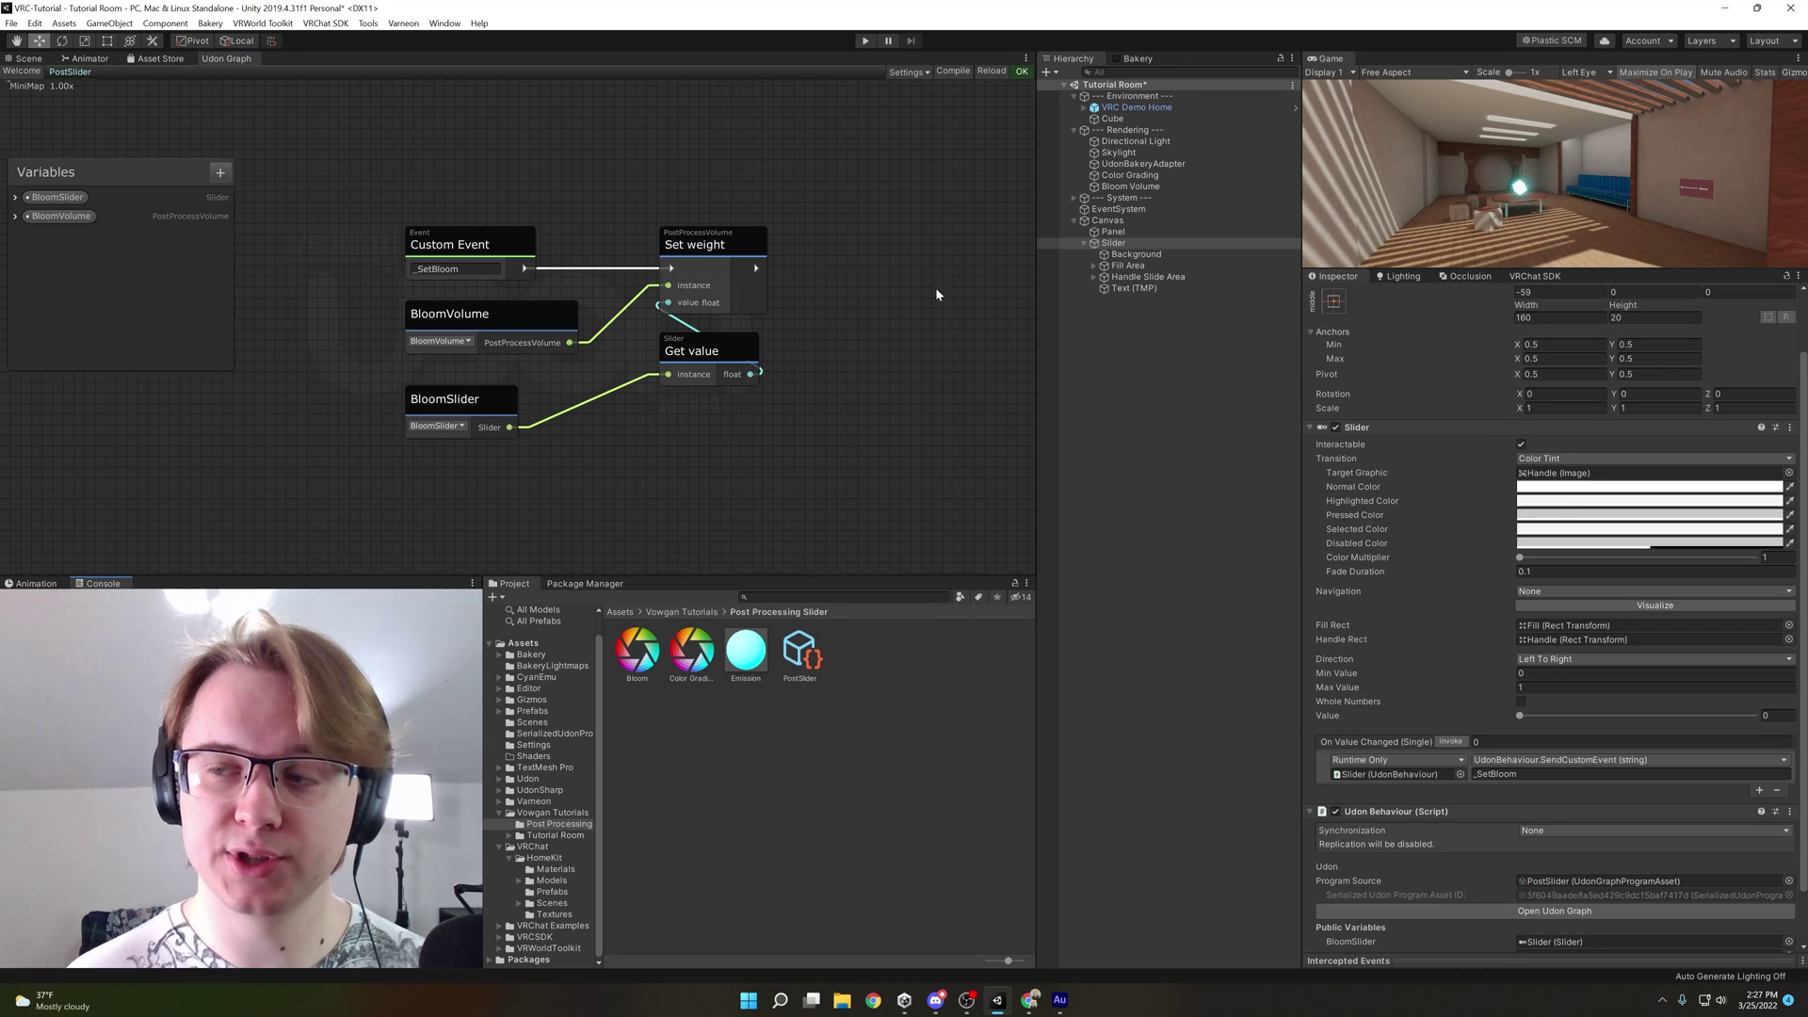
Play the scene, walk around the room, open the menu, then exit Play mode
{"action": "left_click", "coordinate": [865, 40]}
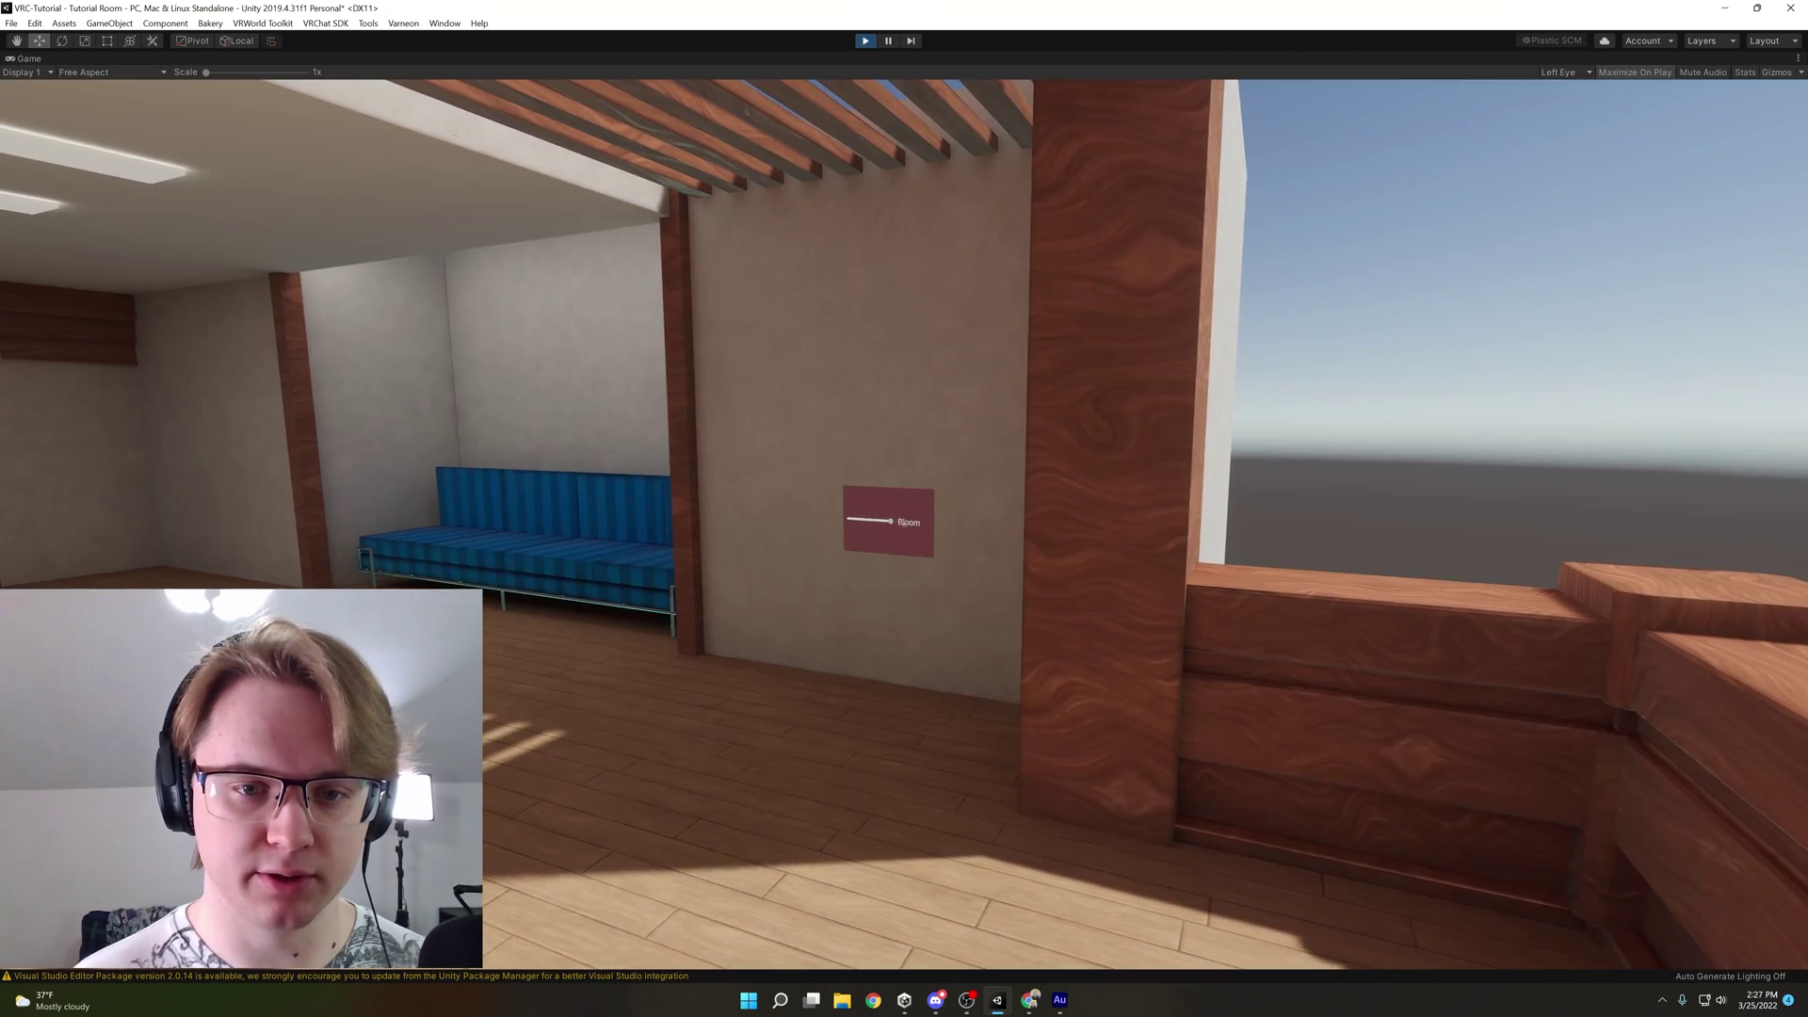
{"action": "key", "text": "s"}
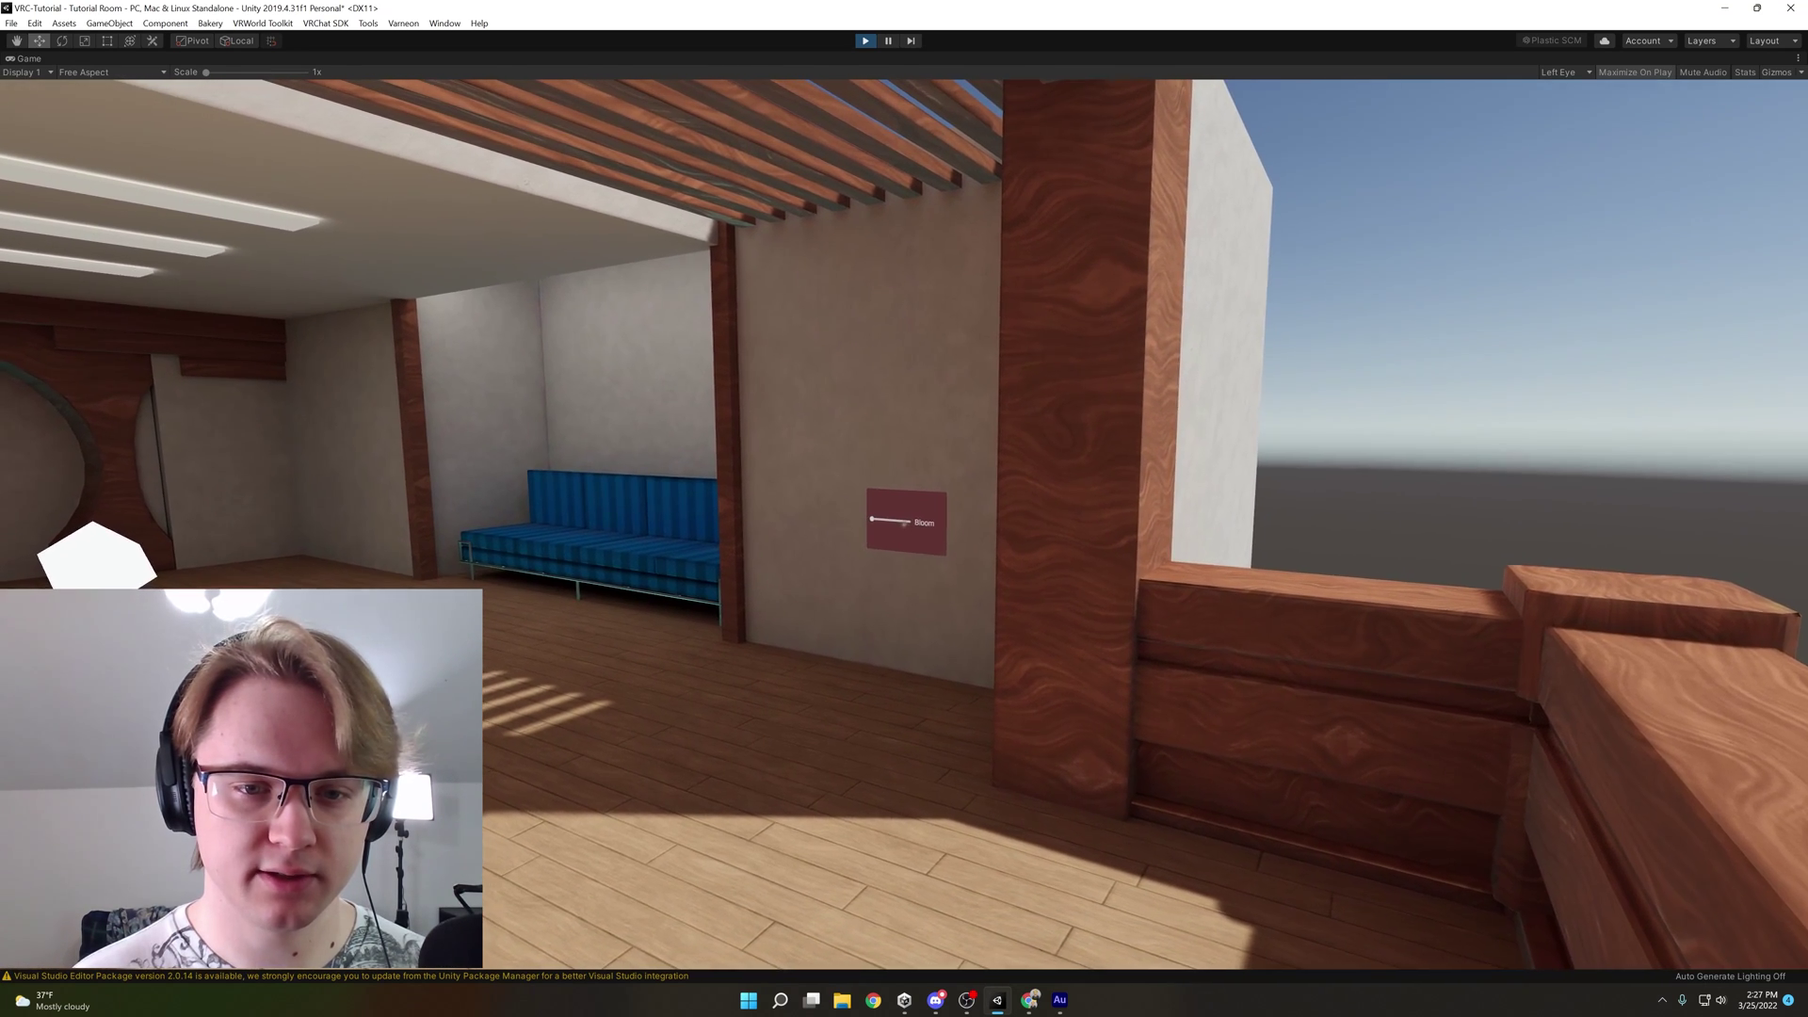
{"action": "key", "text": "w"}
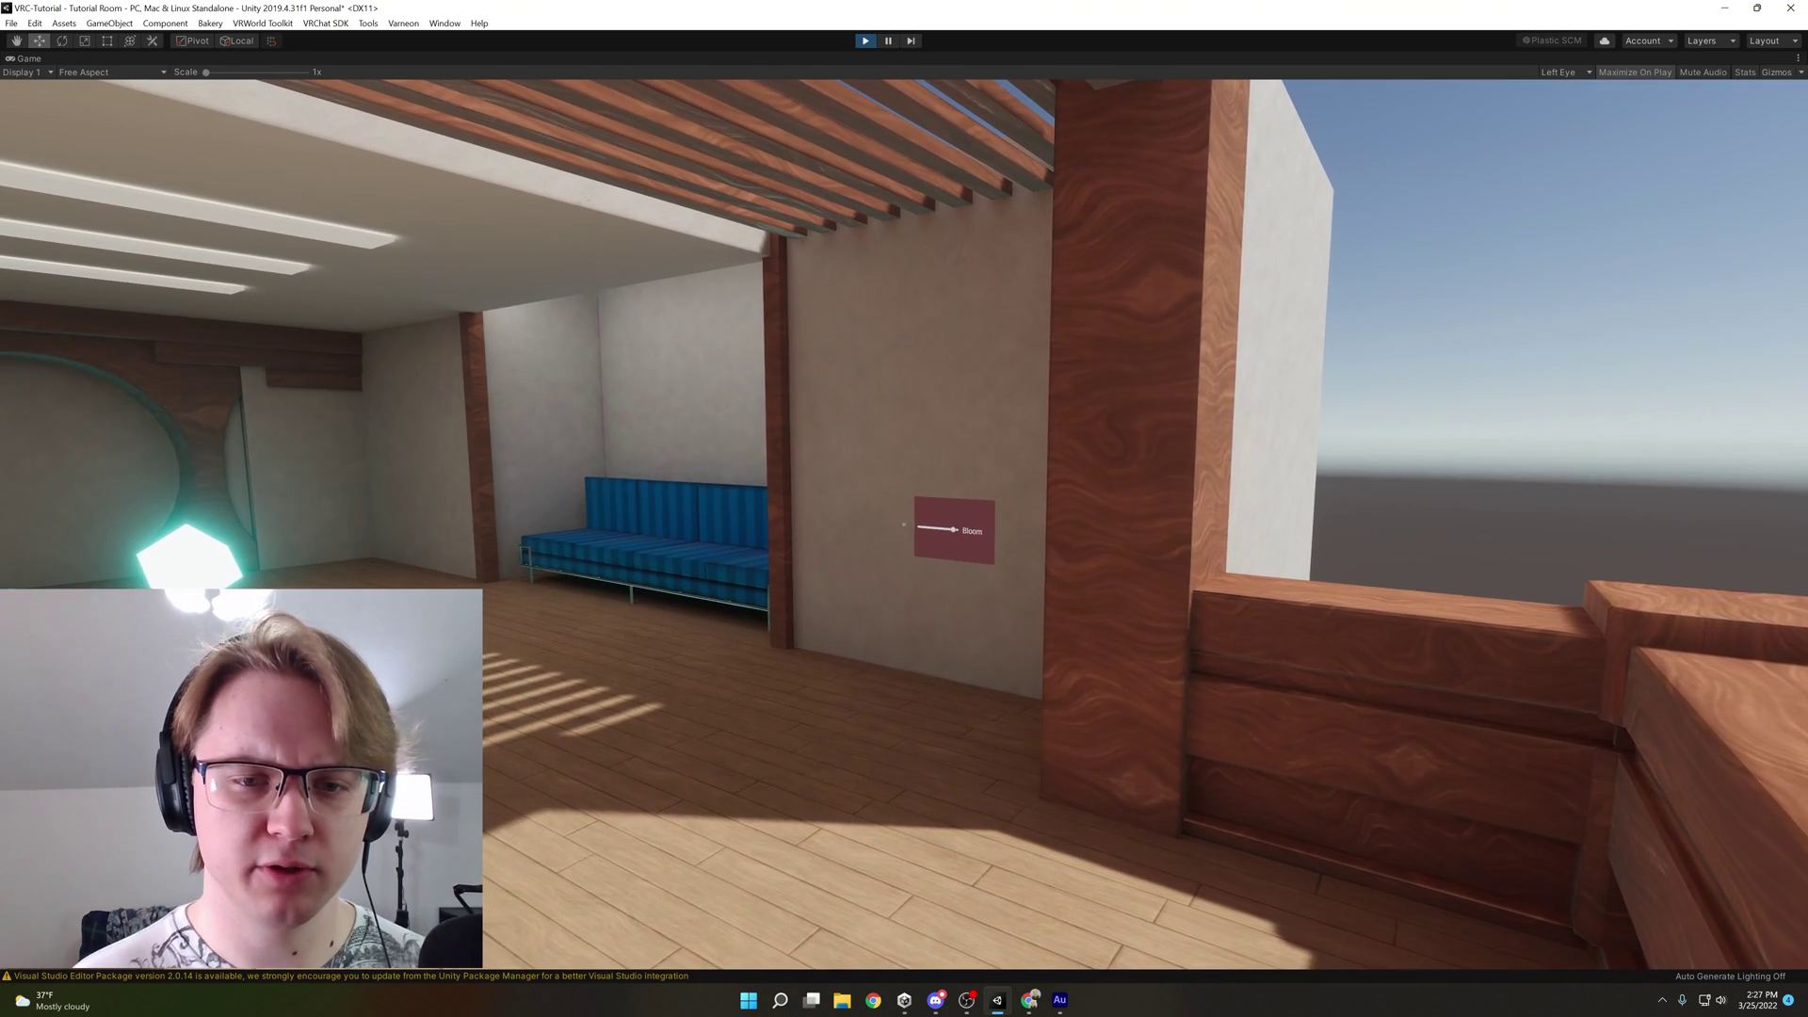
{"action": "key", "text": "s"}
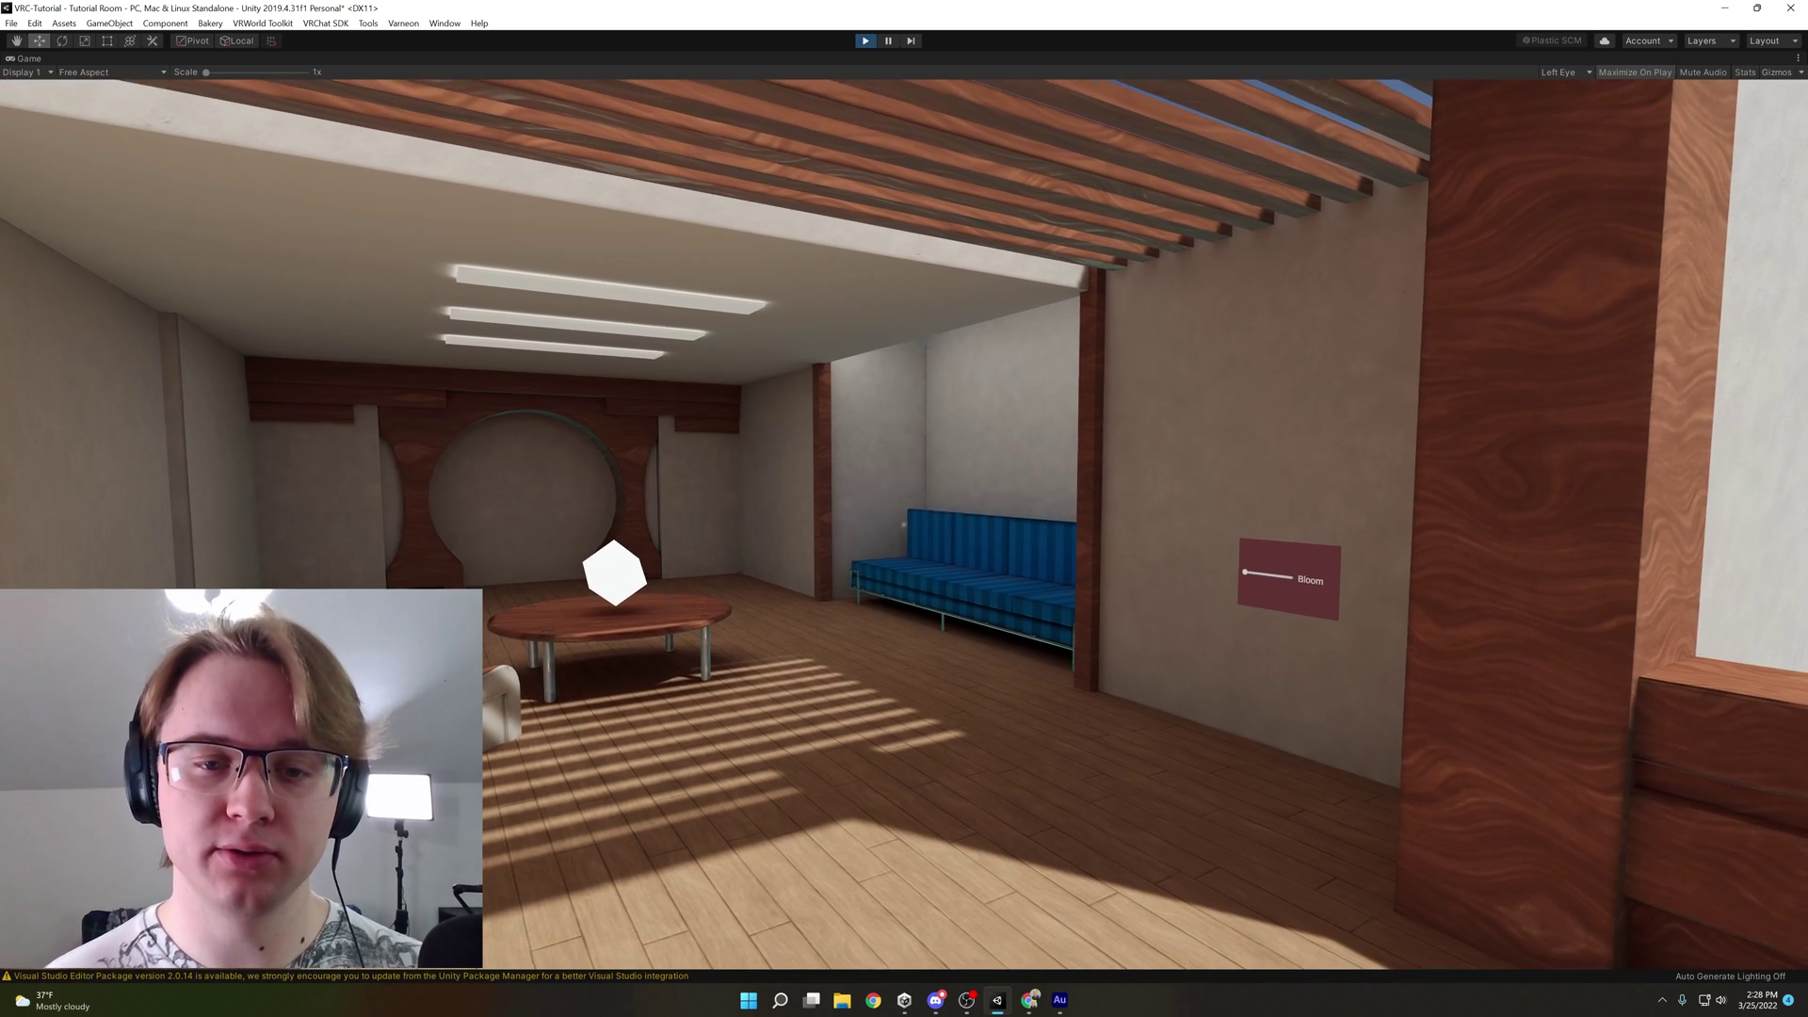
{"action": "key", "text": "Escape"}
{"action": "left_click", "coordinate": [868, 40]}
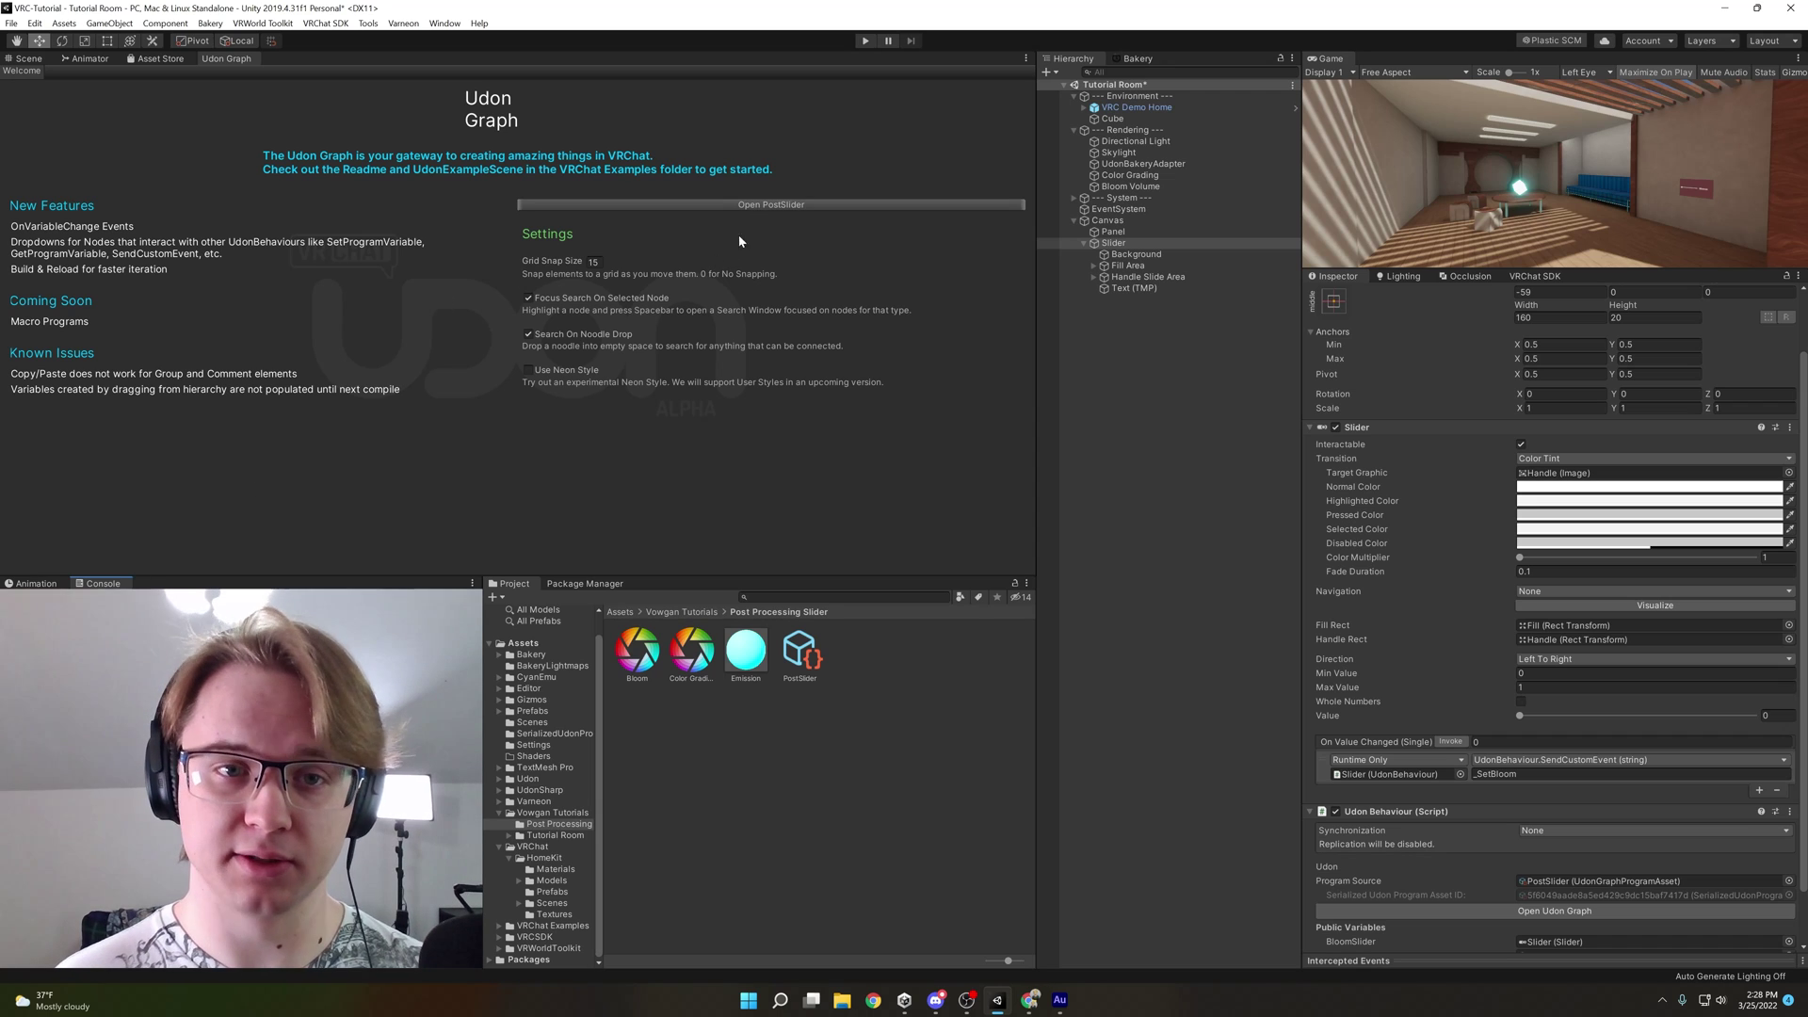
Reopen the PostSlider graph and add an Event Start node at the top left
{"action": "left_click", "coordinate": [777, 204]}
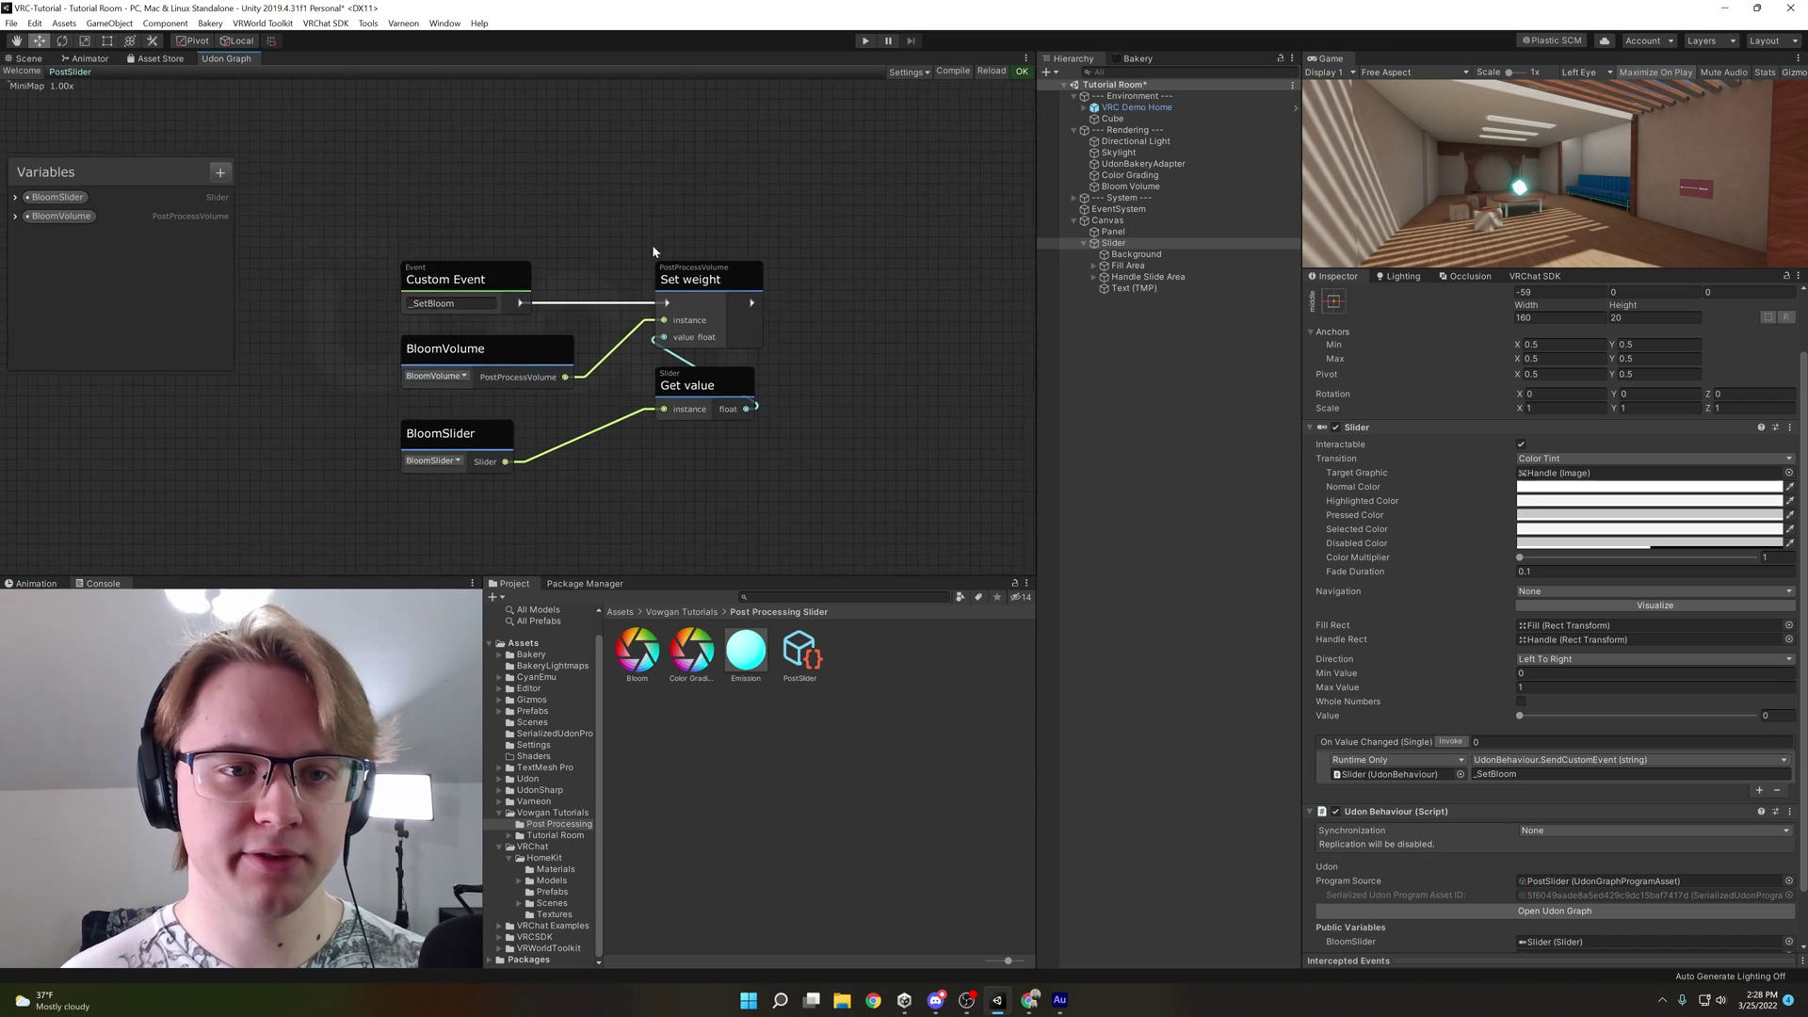
{"action": "key", "text": "space"}
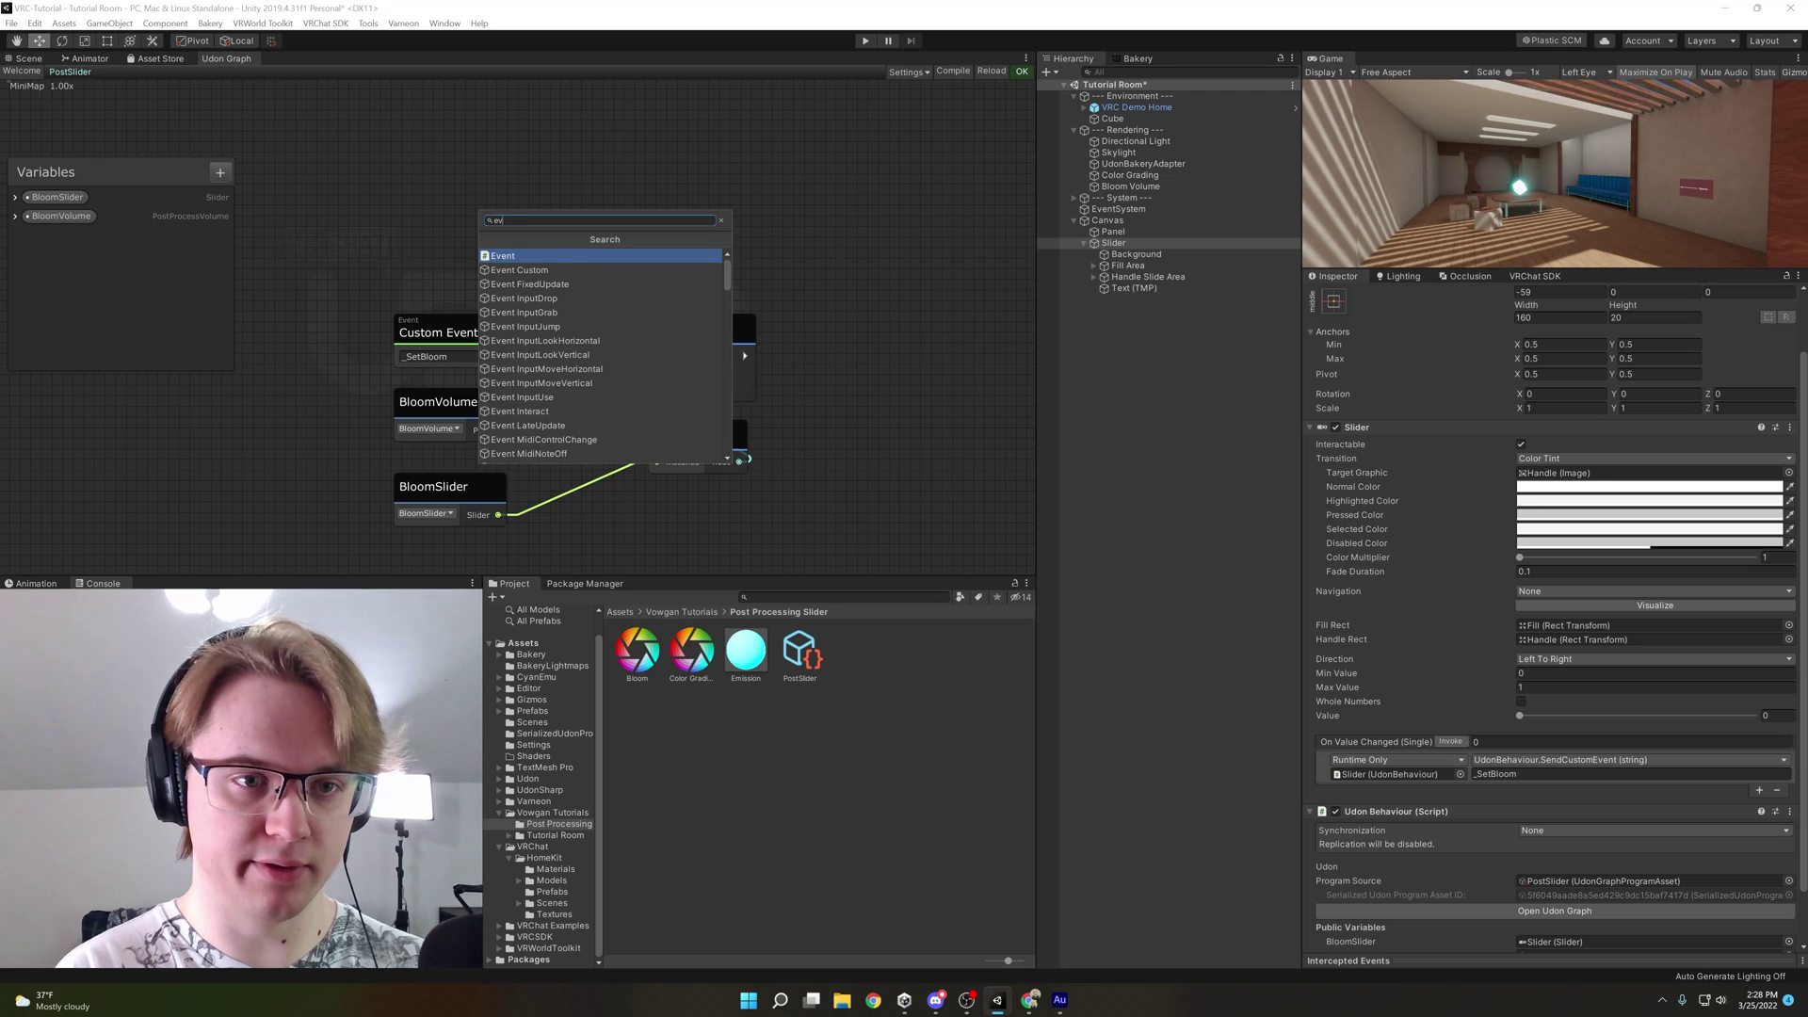
{"action": "type", "text": "events t"}
{"action": "key", "text": "Return"}
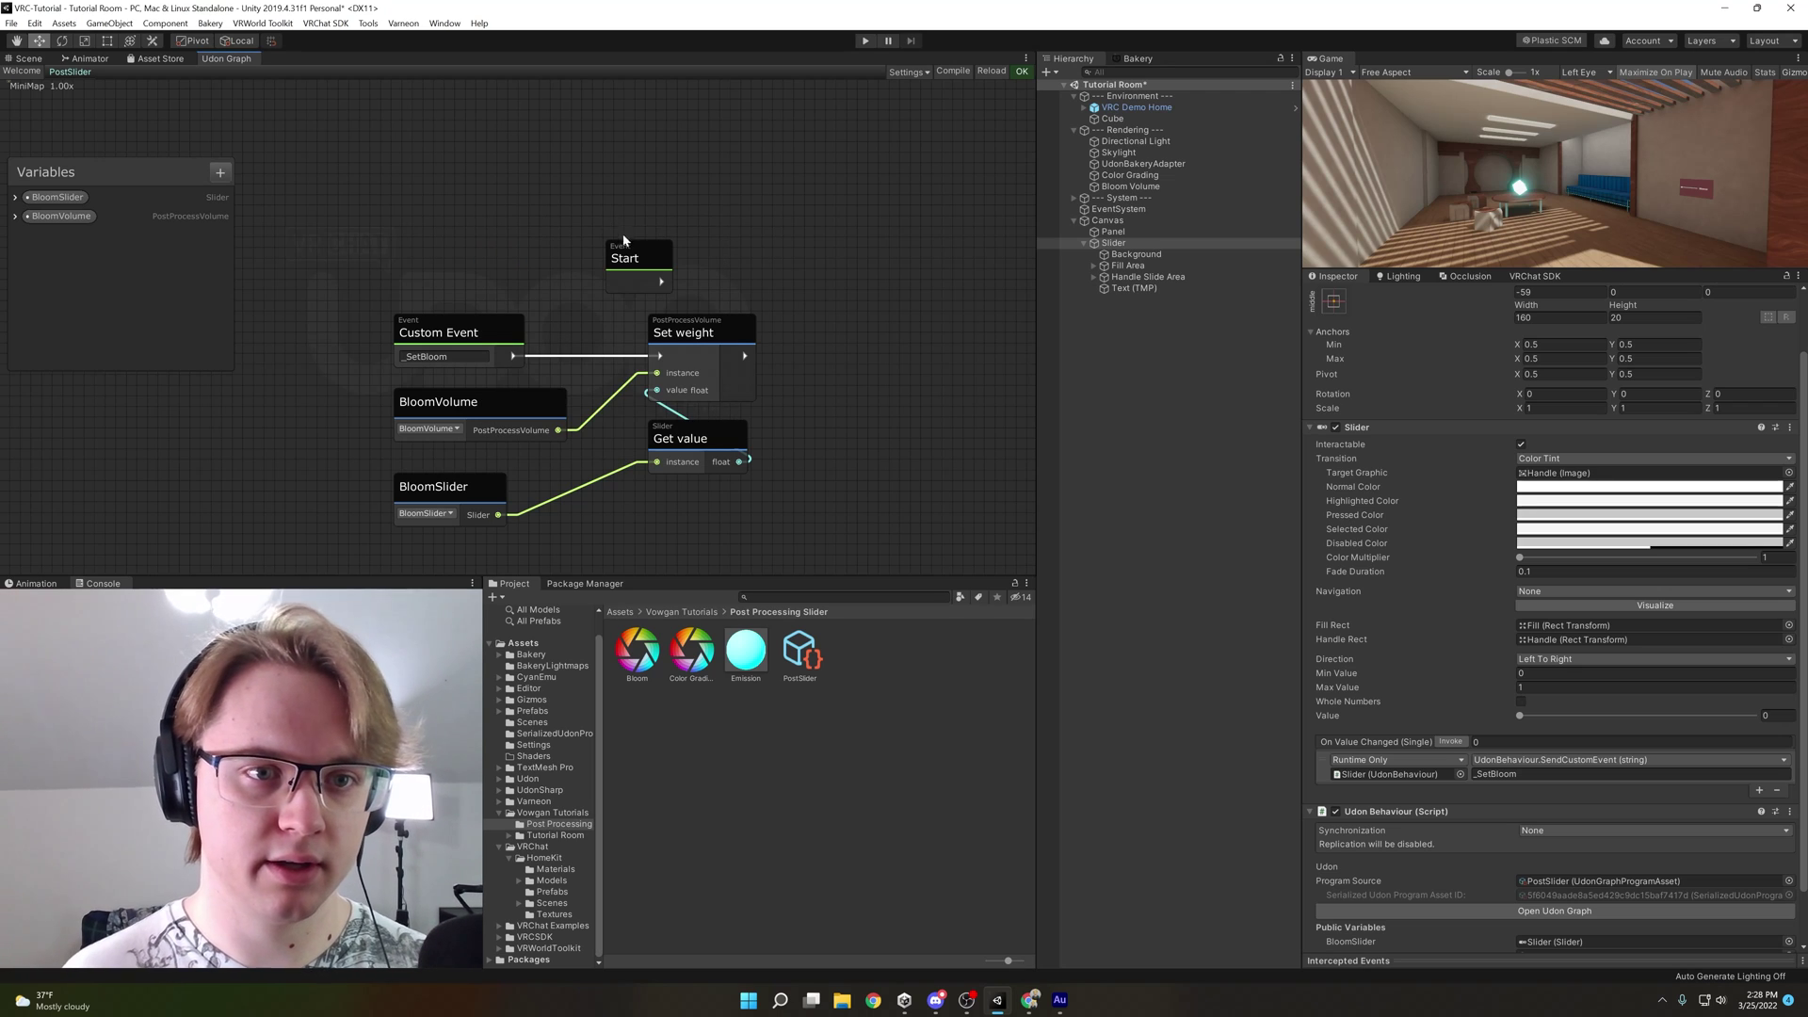
{"action": "left_click_drag", "start_coordinate": [626, 255], "coordinate": [417, 154]}
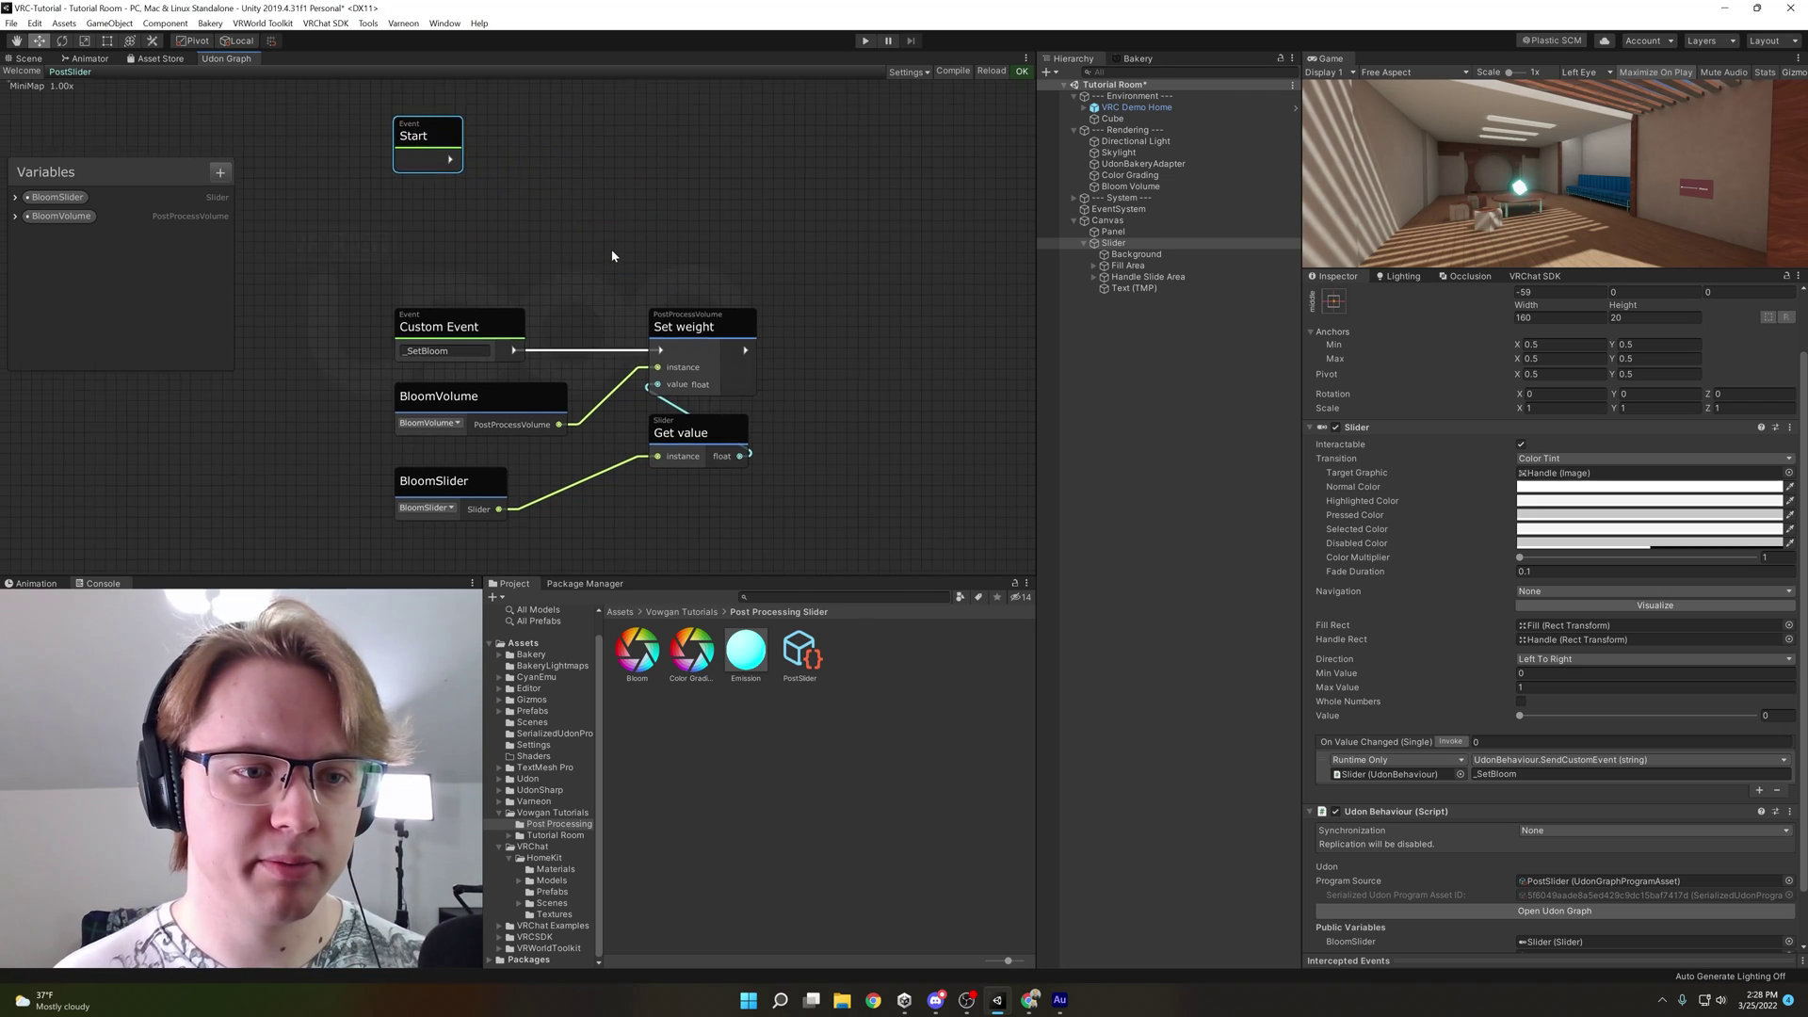
Select the existing Set weight and Get value nodes, then drag in a second BloomSlider variable
{"action": "left_click_drag", "start_coordinate": [383, 230], "coordinate": [818, 538]}
{"action": "left_click", "coordinate": [834, 411]}
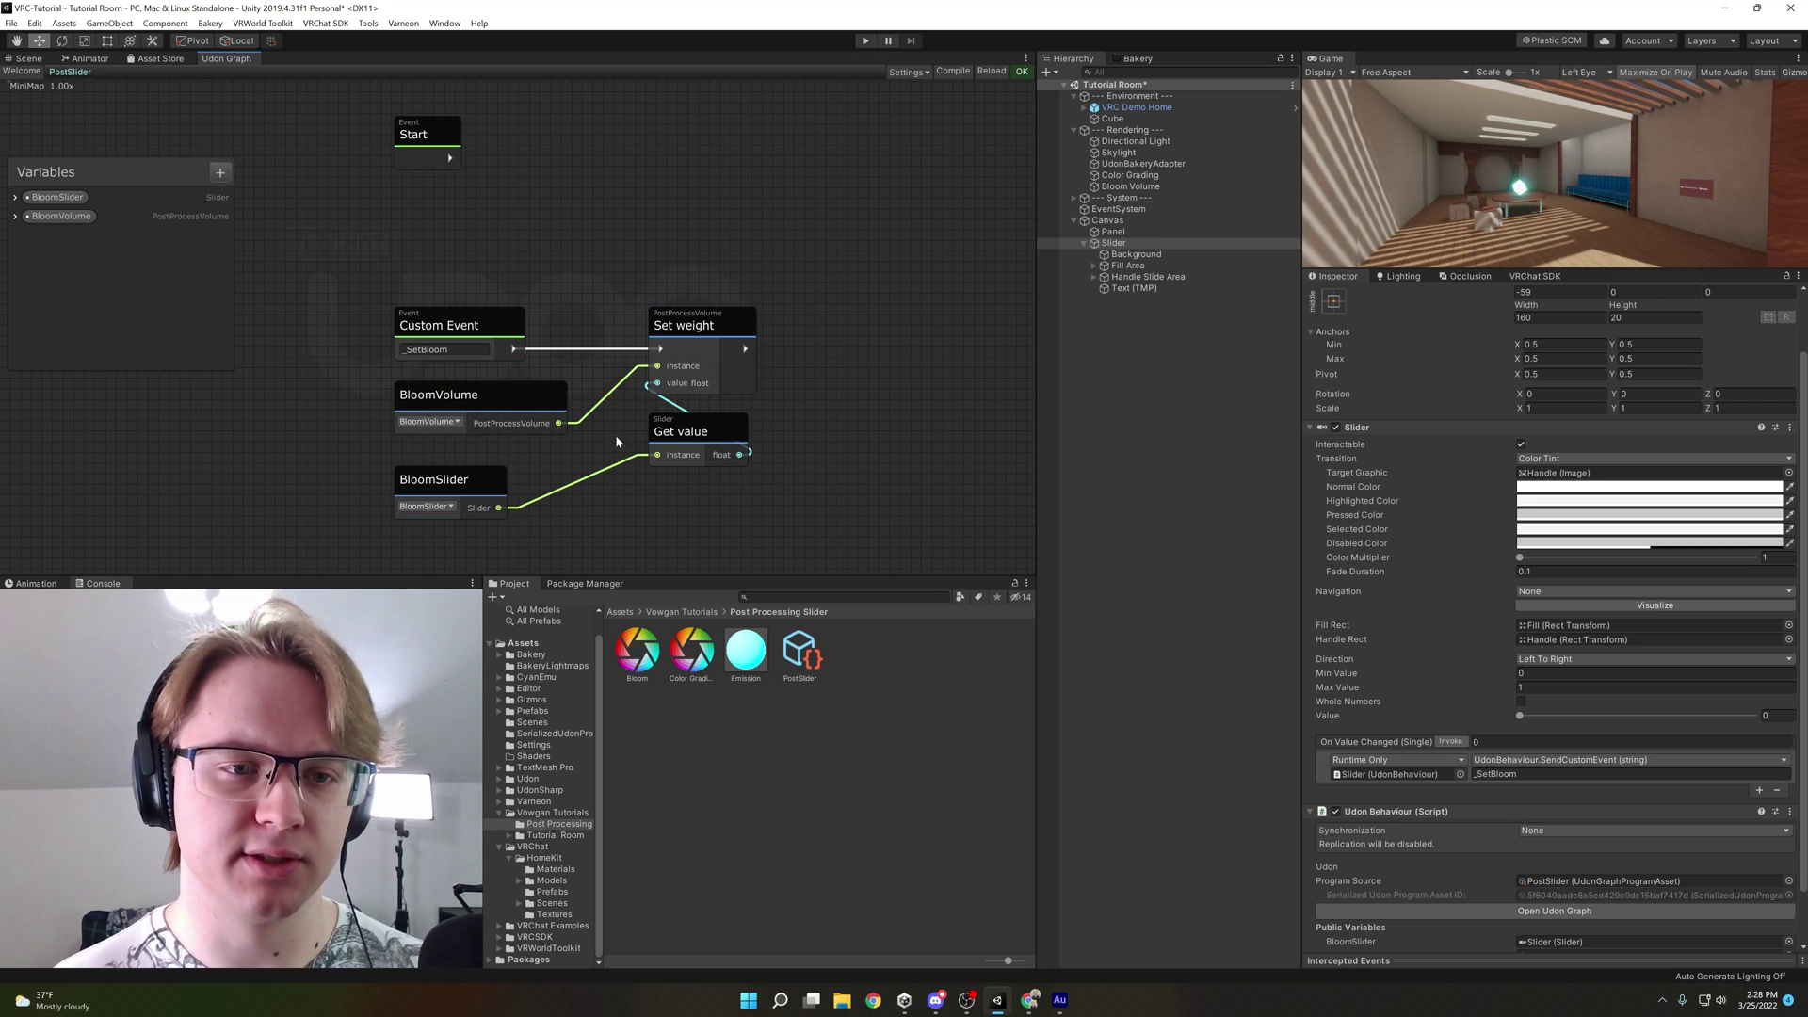
{"action": "left_click", "coordinate": [681, 334]}
{"action": "left_click", "coordinate": [693, 431]}
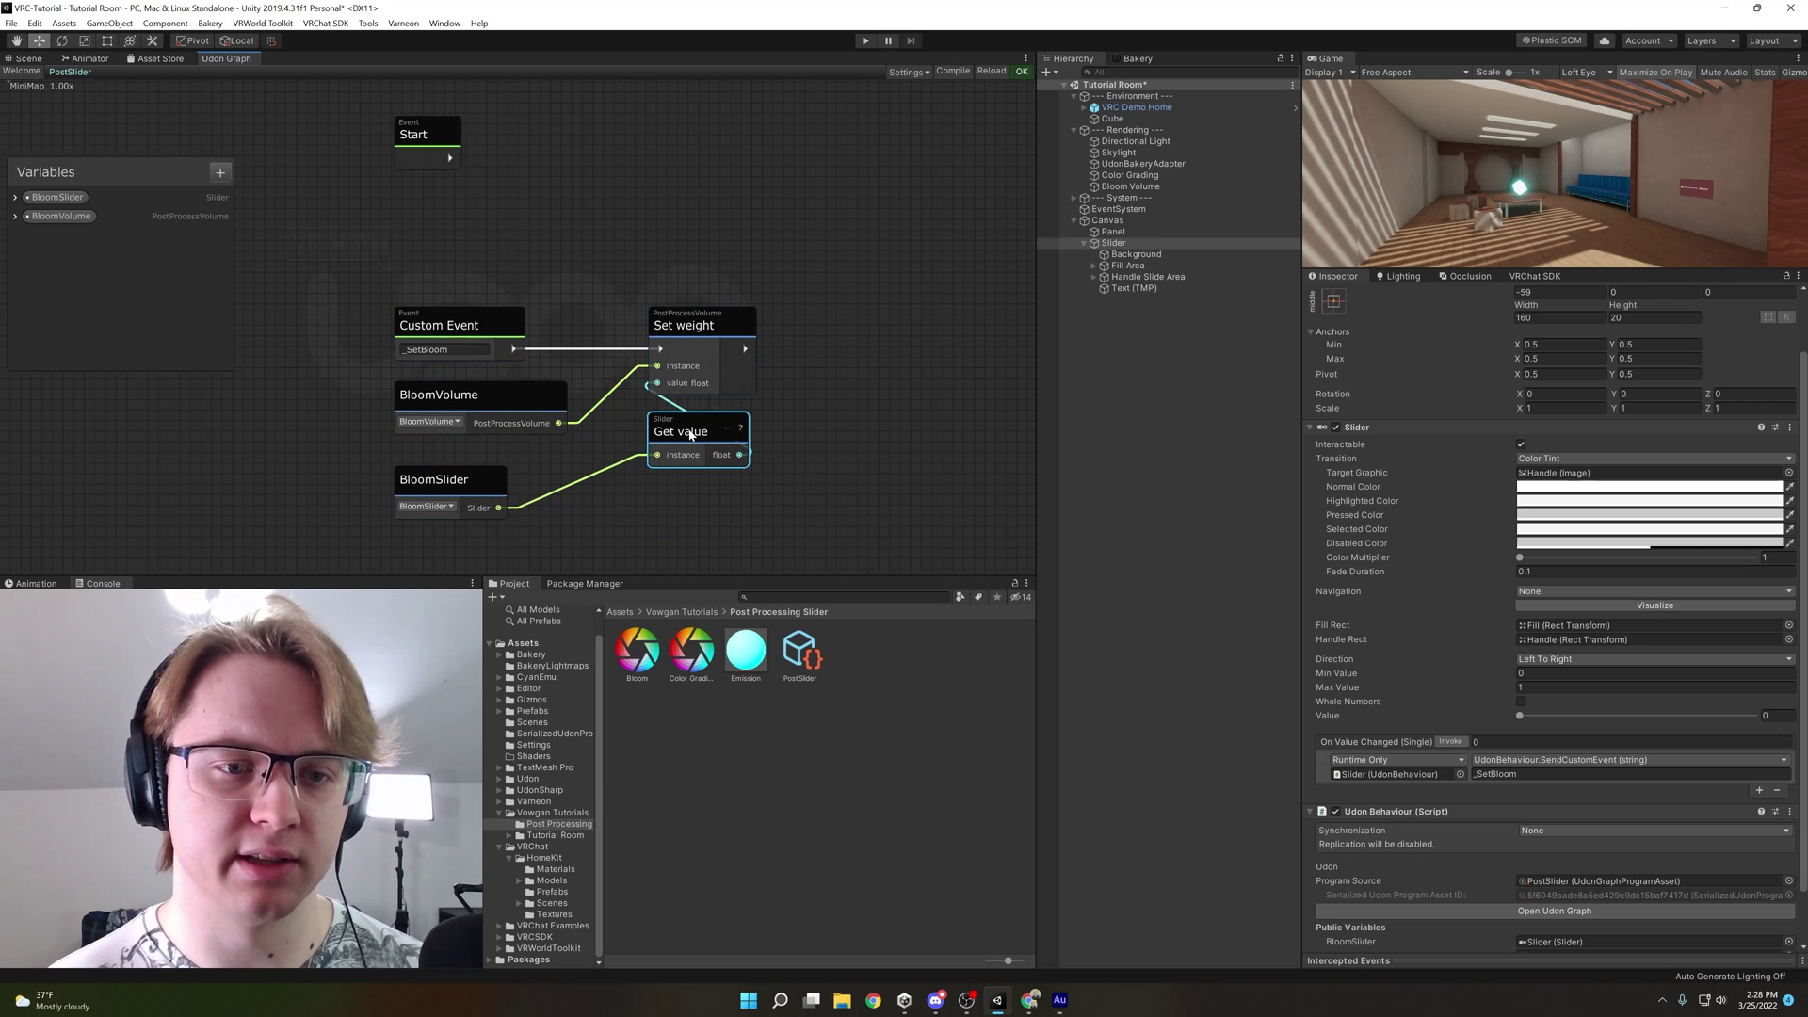
{"action": "left_click", "coordinate": [574, 176]}
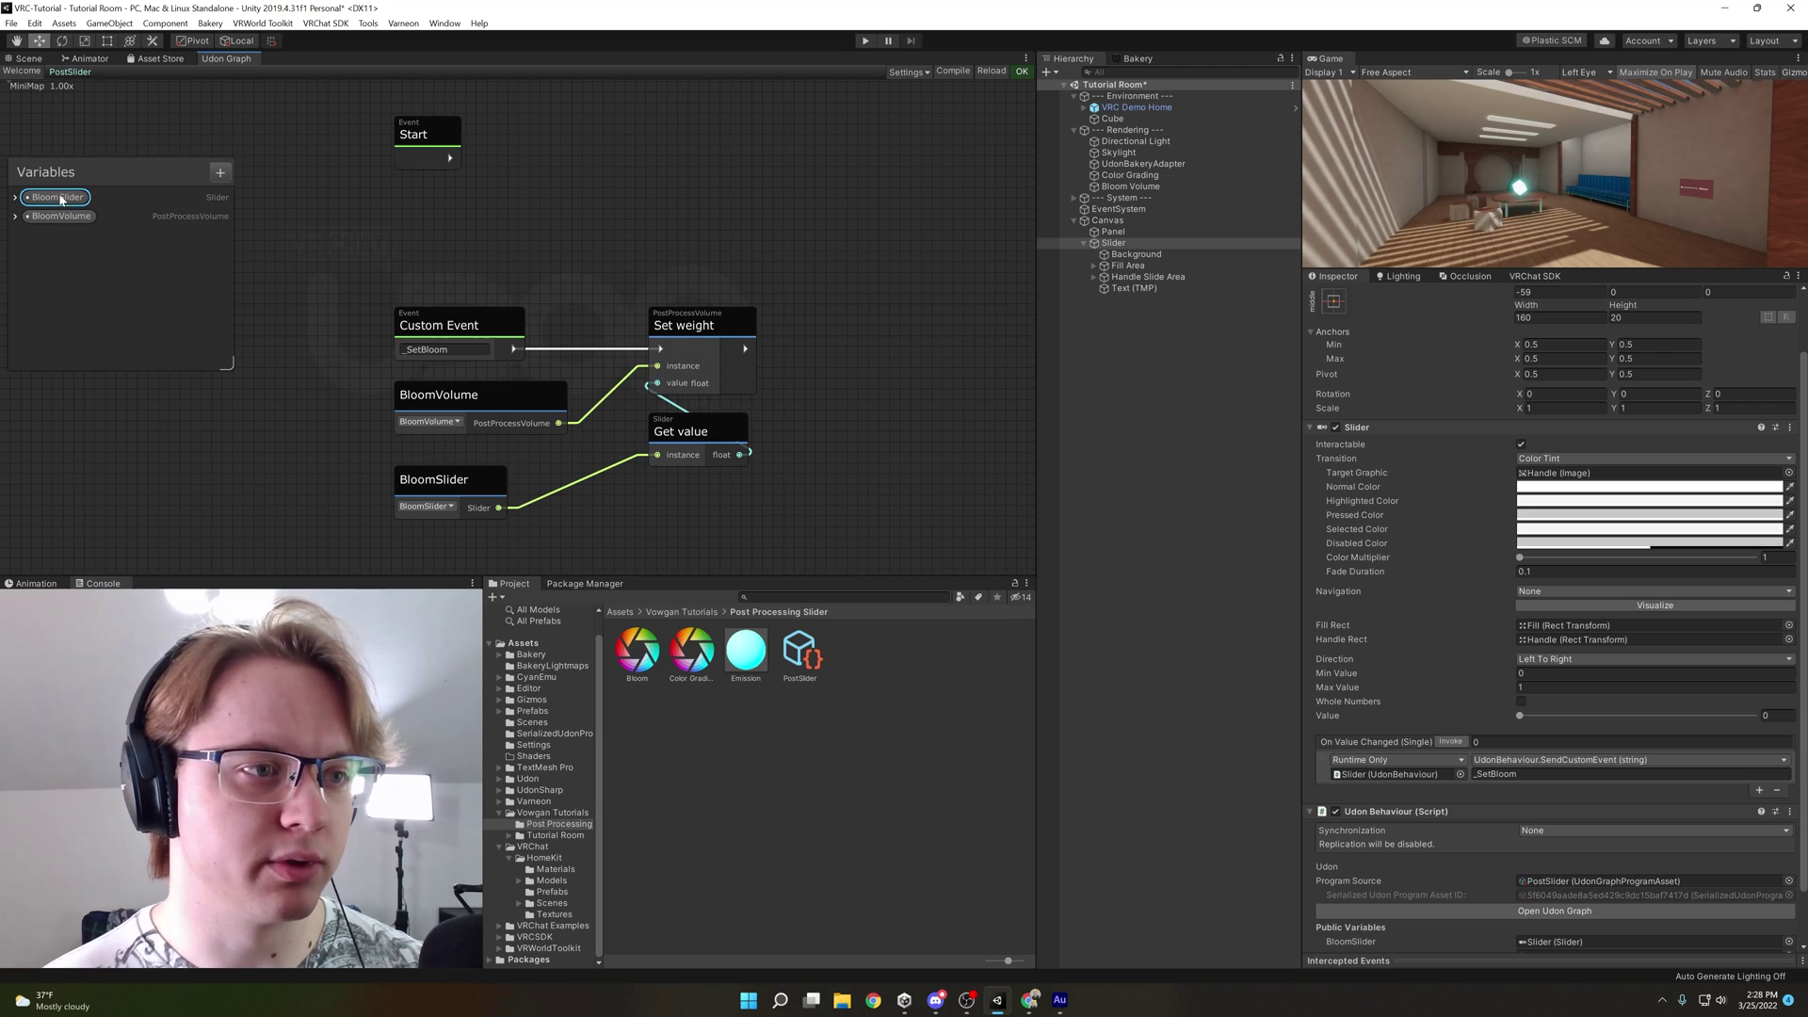
{"action": "mouse_move", "coordinate": [57, 199]}
{"action": "left_mouse_down"}
{"action": "mouse_move", "coordinate": [504, 229]}
{"action": "mouse_move", "coordinate": [551, 183]}
{"action": "left_mouse_up"}
{"action": "type", "text": "set value"}
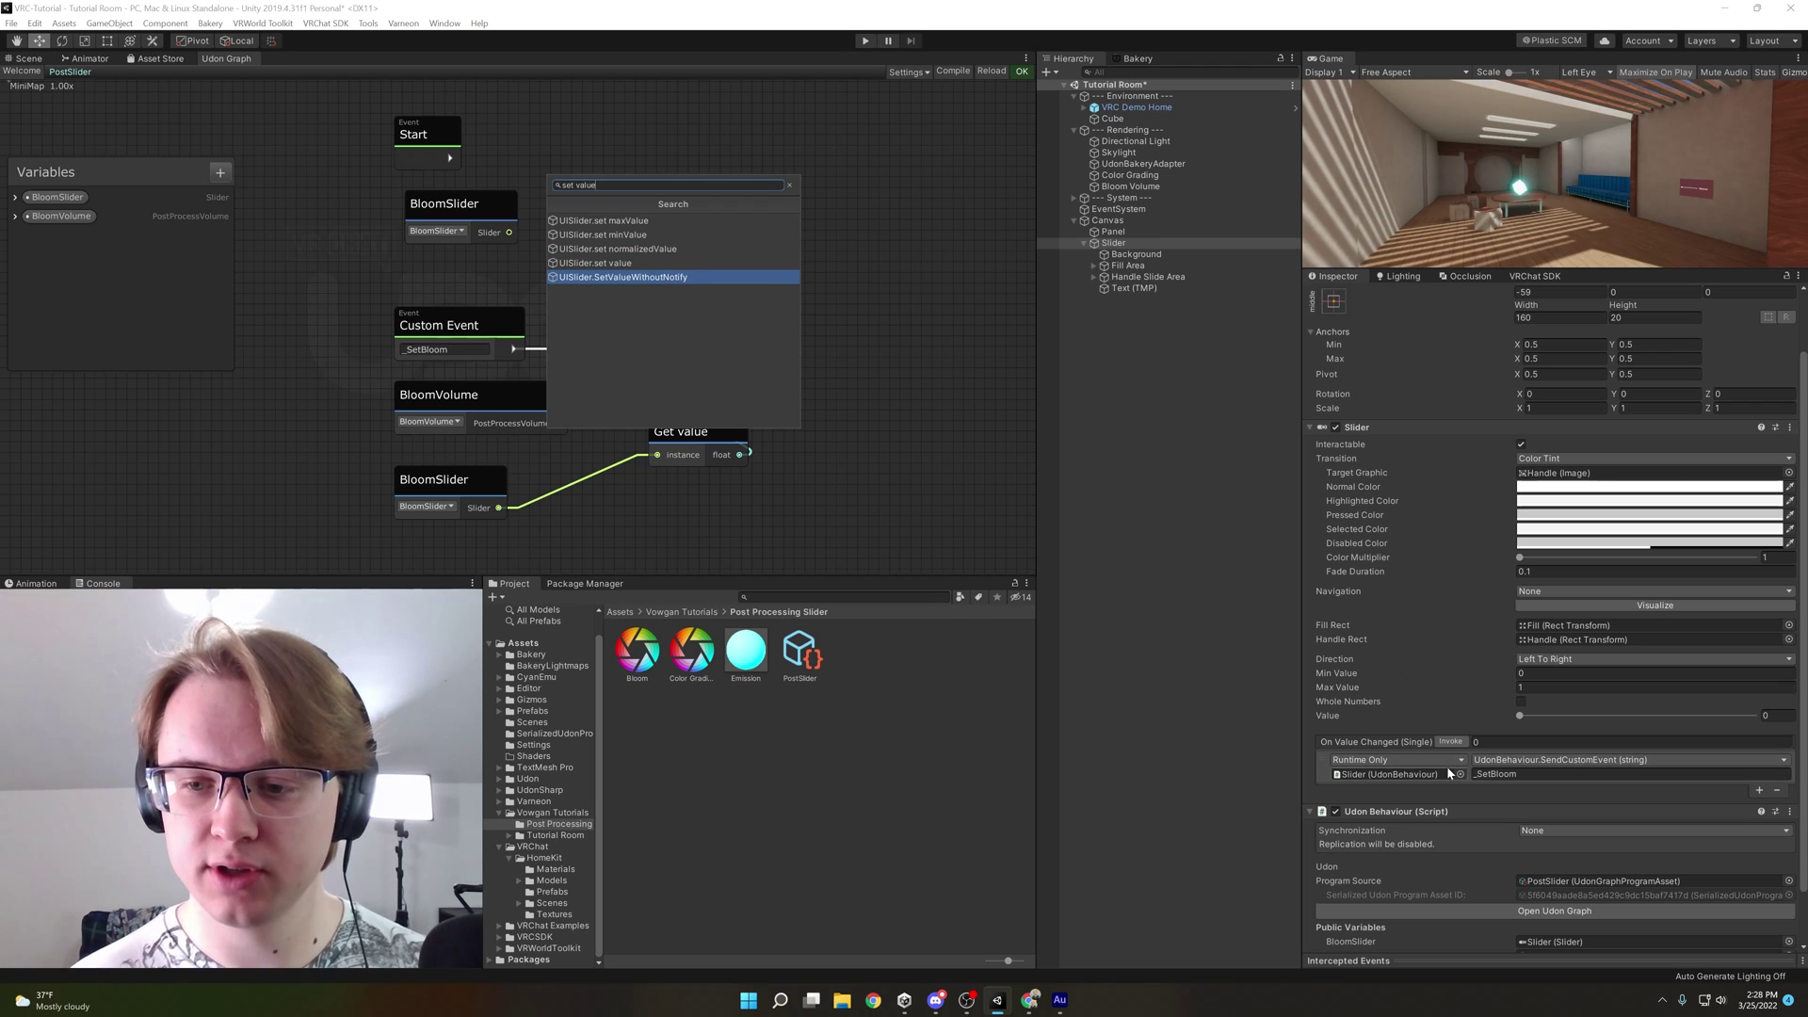
Add a BloomSlider SetValueWithoutNotify node and wire the Start event flow into it
{"action": "key", "text": "Escape"}
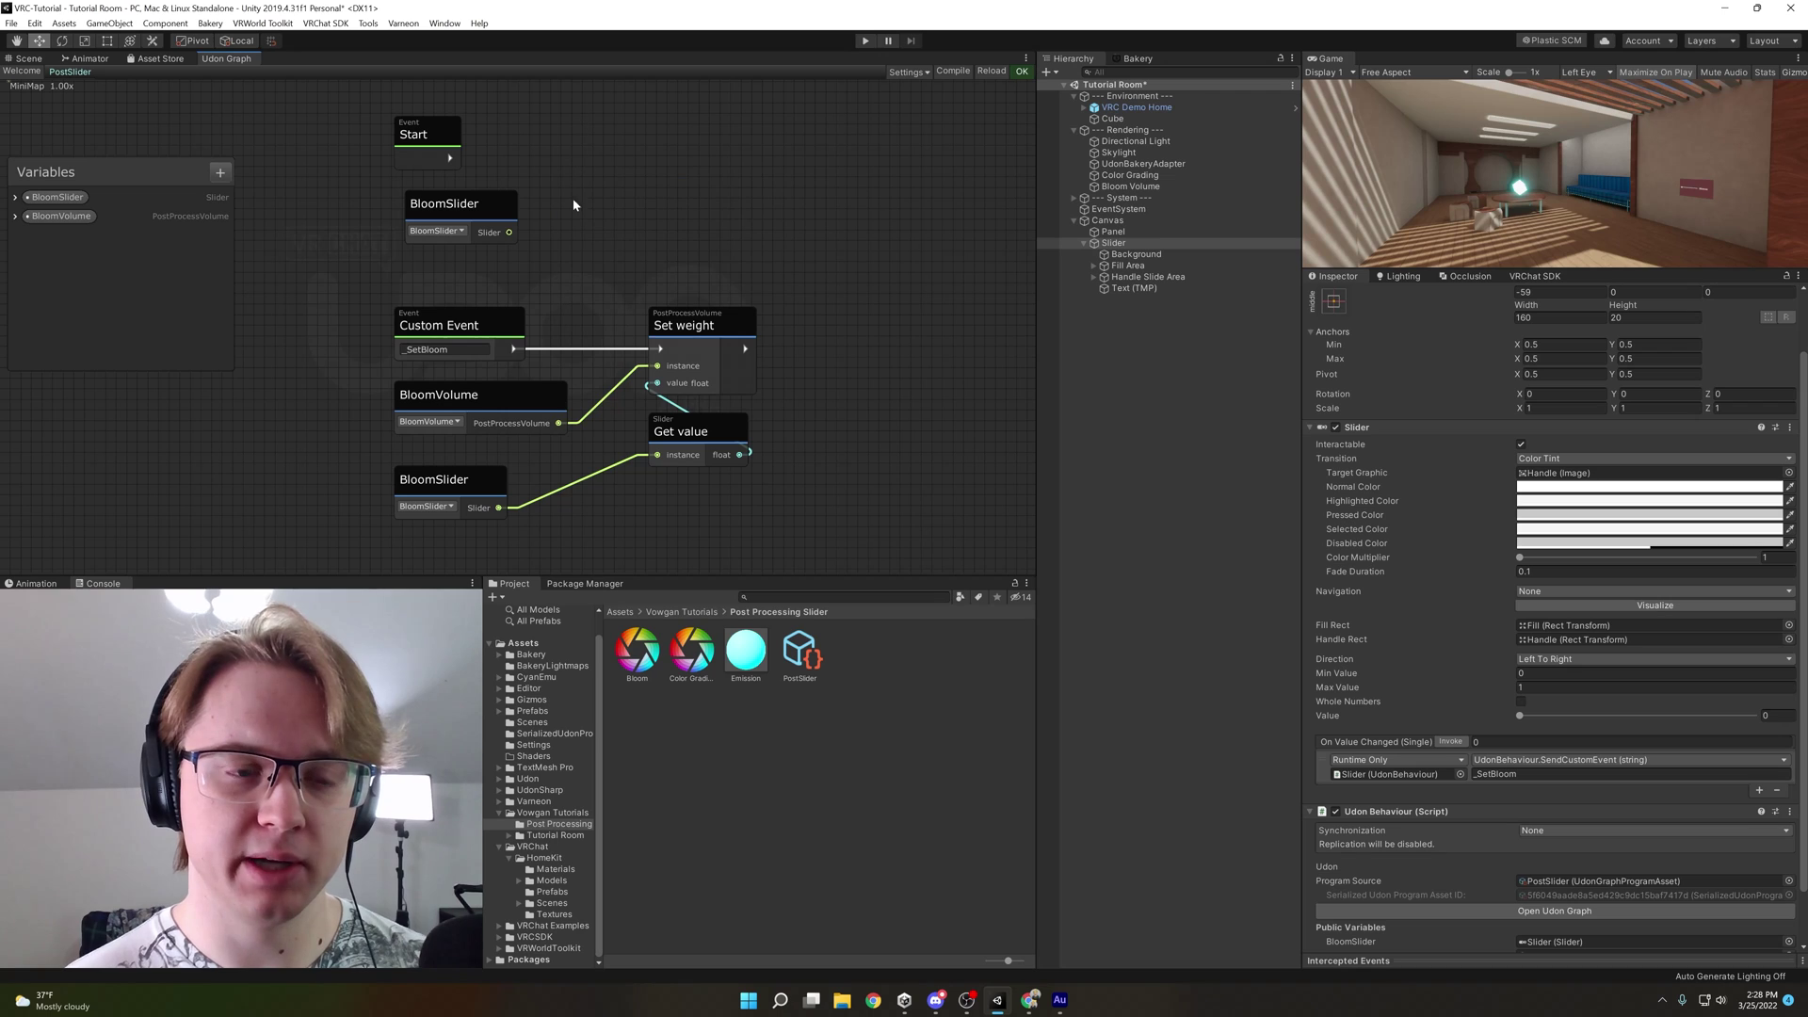
{"action": "left_click_drag", "start_coordinate": [825, 521], "coordinate": [876, 526]}
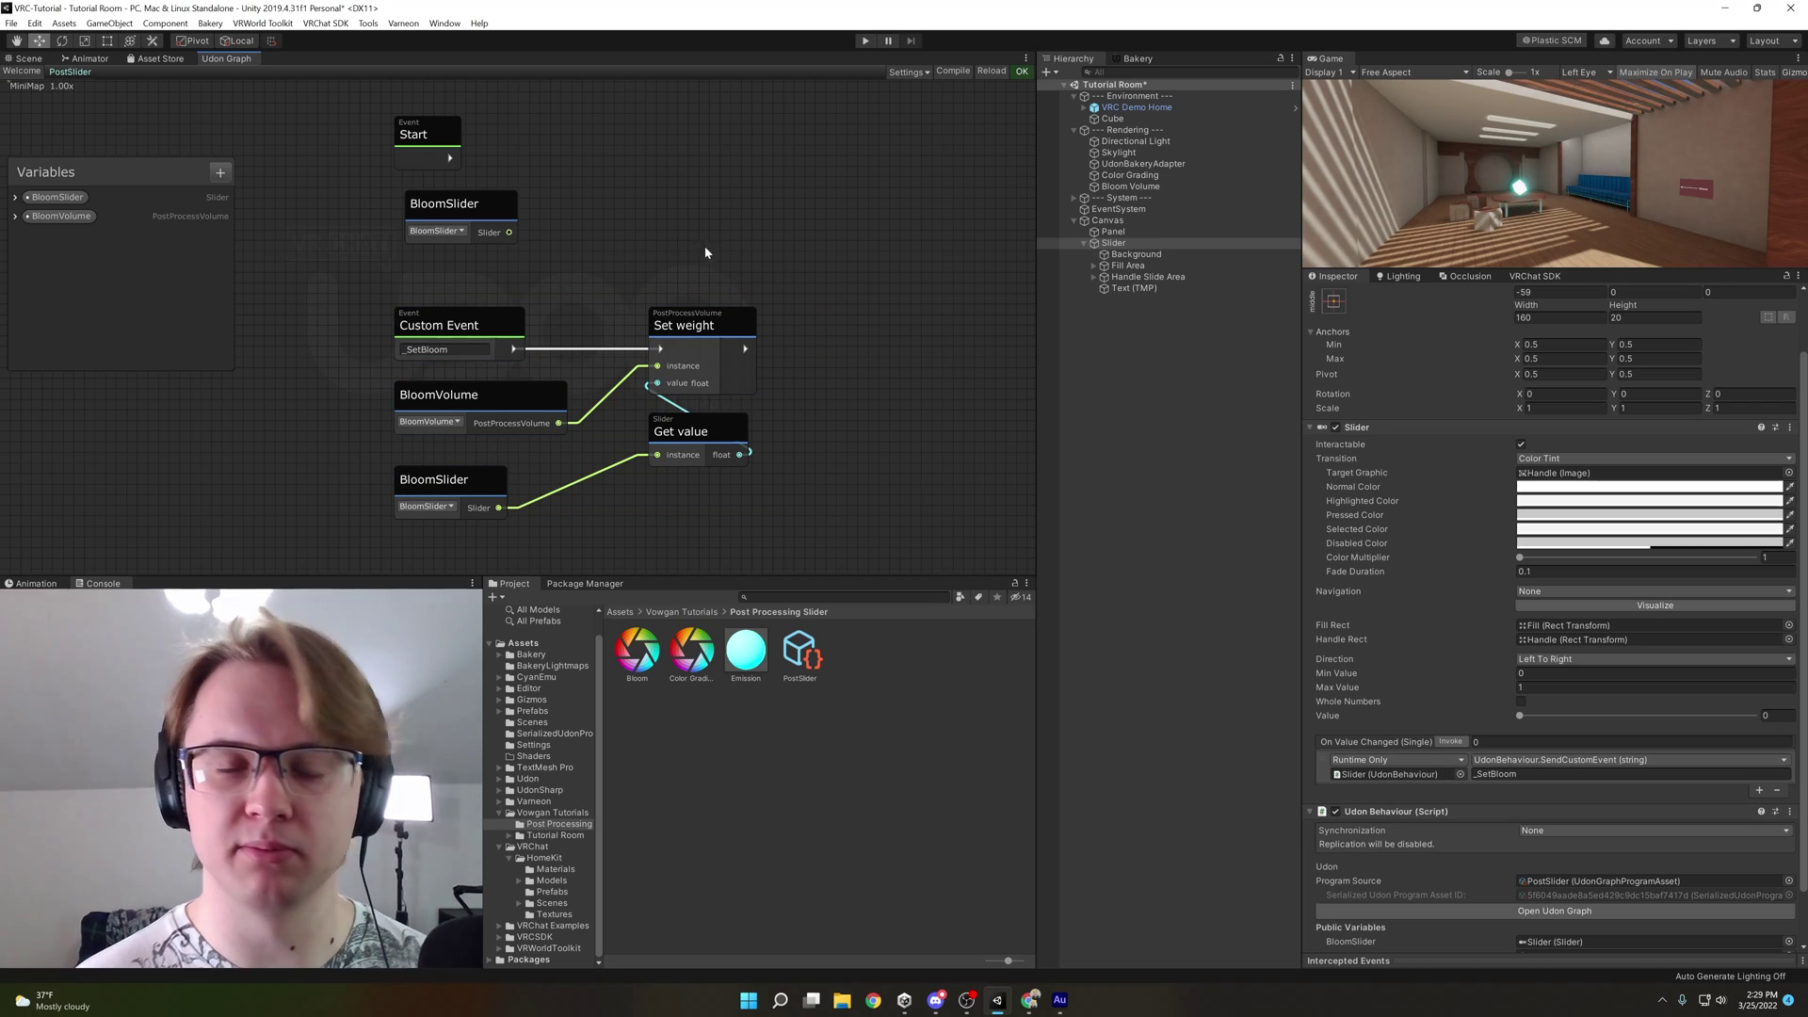
{"action": "mouse_move", "coordinate": [446, 223]}
{"action": "left_mouse_down"}
{"action": "mouse_move", "coordinate": [430, 208]}
{"action": "mouse_move", "coordinate": [599, 179]}
{"action": "left_mouse_up"}
{"action": "type", "text": "set va"}
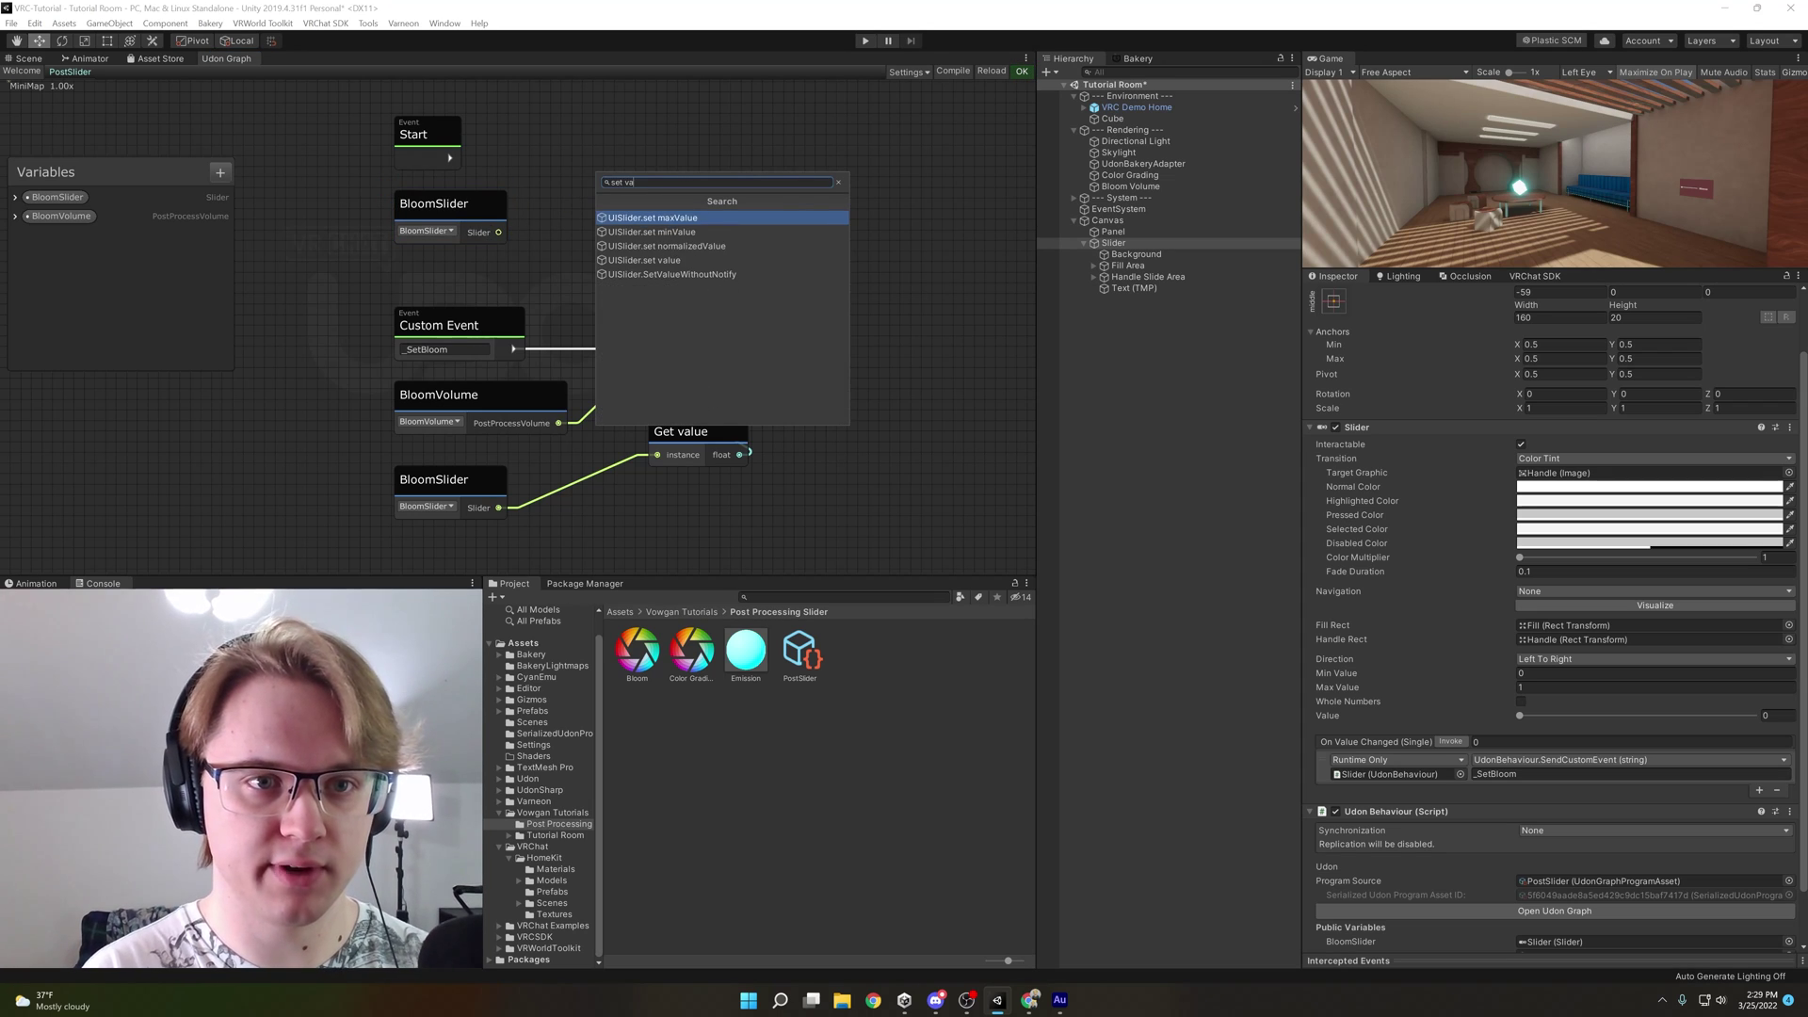
{"action": "type", "text": "lue wi"}
{"action": "key", "text": "Return"}
{"action": "left_click_drag", "start_coordinate": [706, 217], "coordinate": [706, 156]}
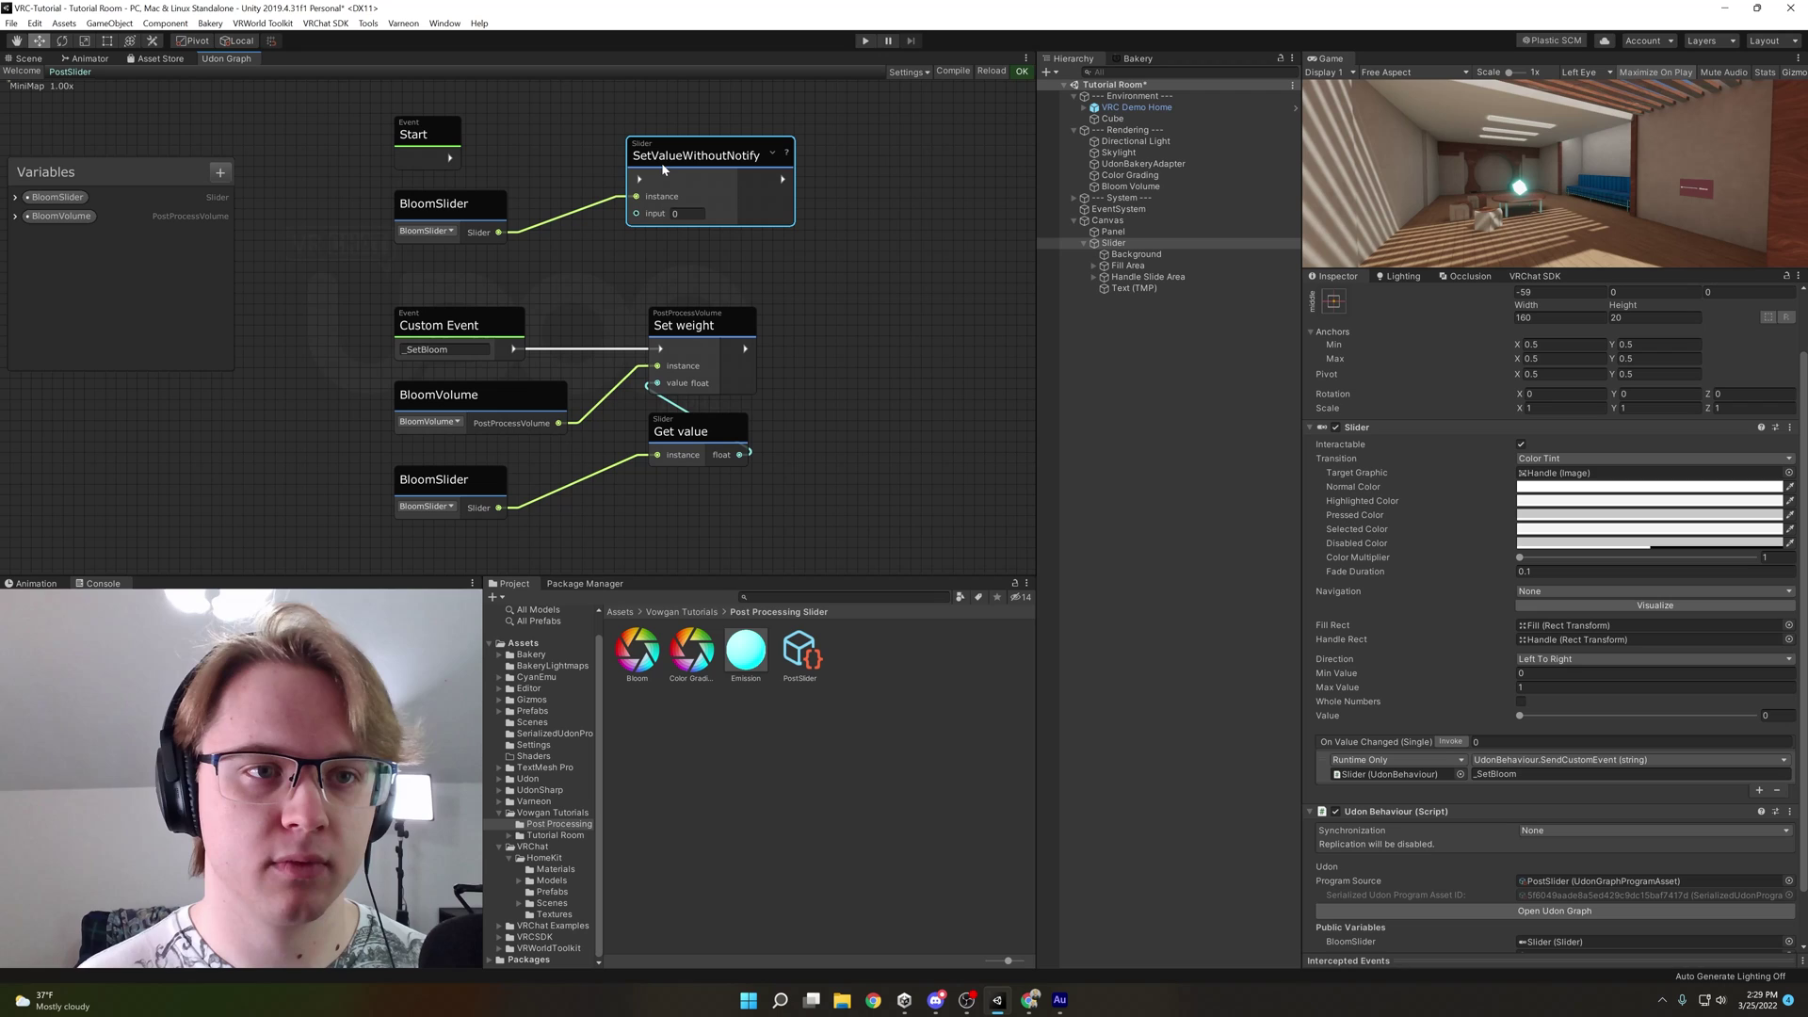
{"action": "left_click_drag", "start_coordinate": [451, 157], "coordinate": [639, 178]}
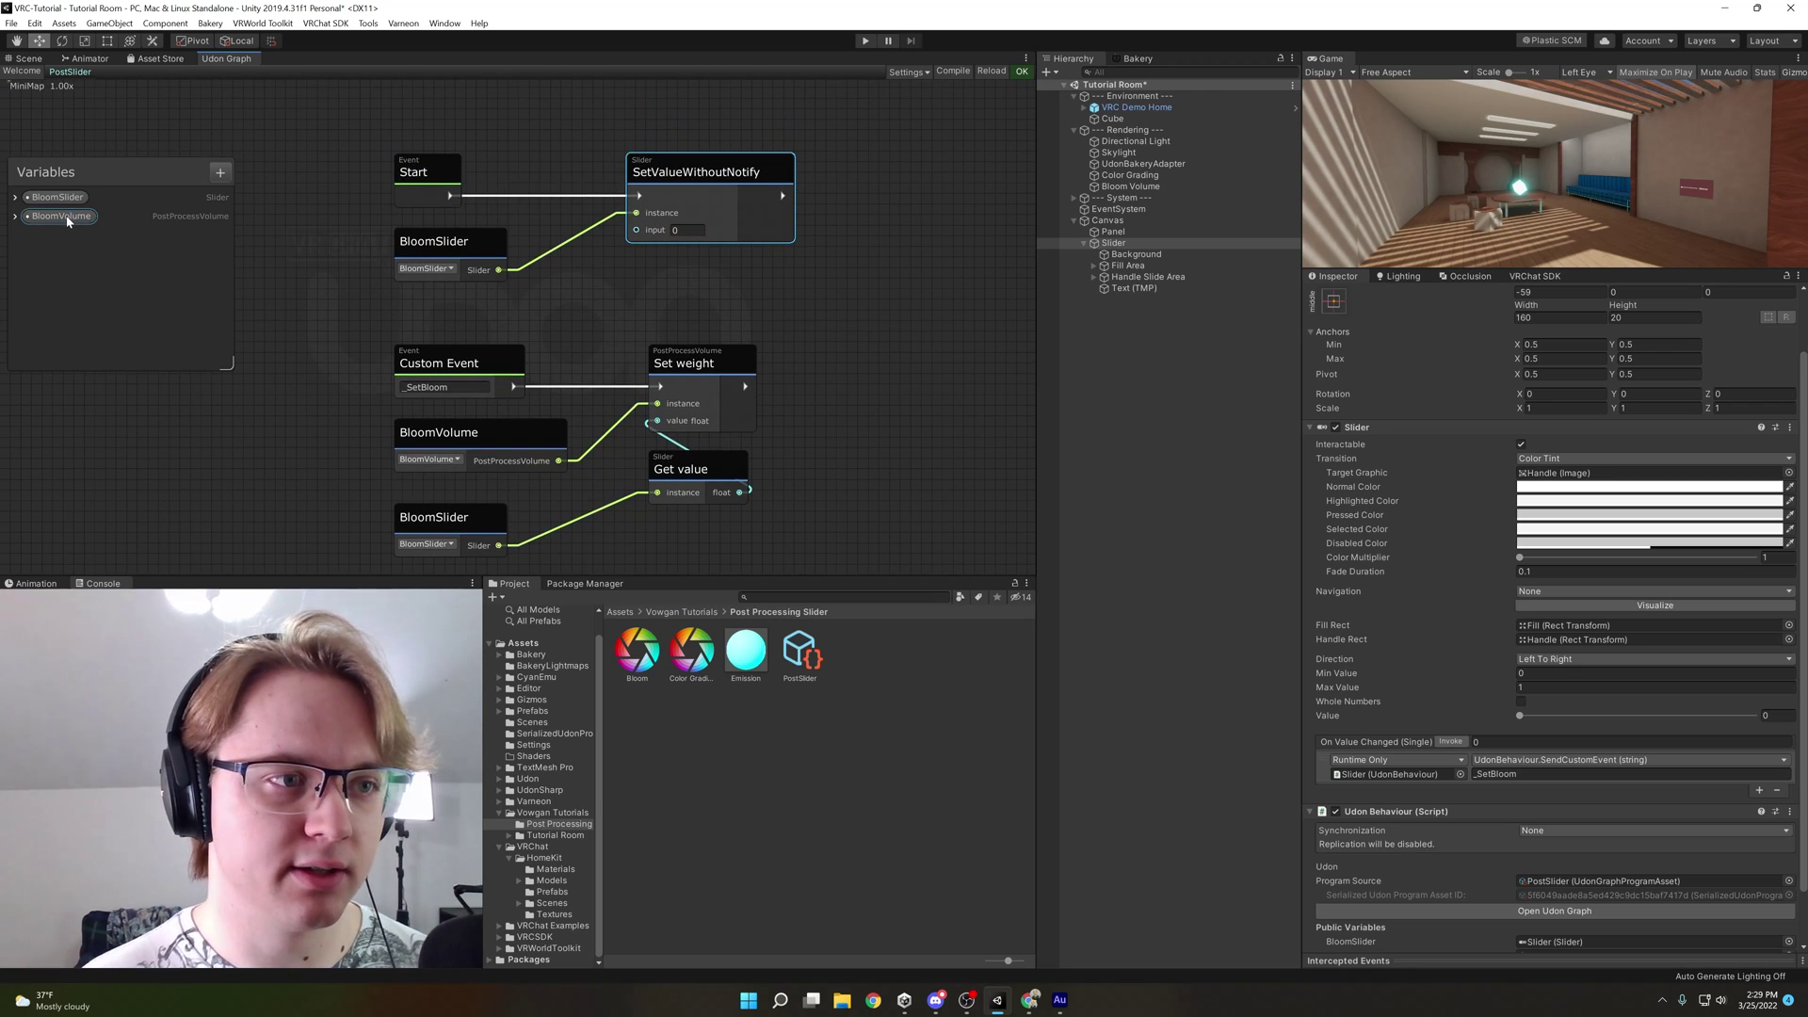
Feed a BloomVolume Get weight node into SetValueWithoutNotify's input and tidy the layout
{"action": "mouse_move", "coordinate": [67, 219]}
{"action": "left_mouse_down"}
{"action": "mouse_move", "coordinate": [764, 326]}
{"action": "mouse_move", "coordinate": [531, 315]}
{"action": "mouse_move", "coordinate": [630, 291]}
{"action": "left_mouse_up"}
{"action": "type", "text": "weight"}
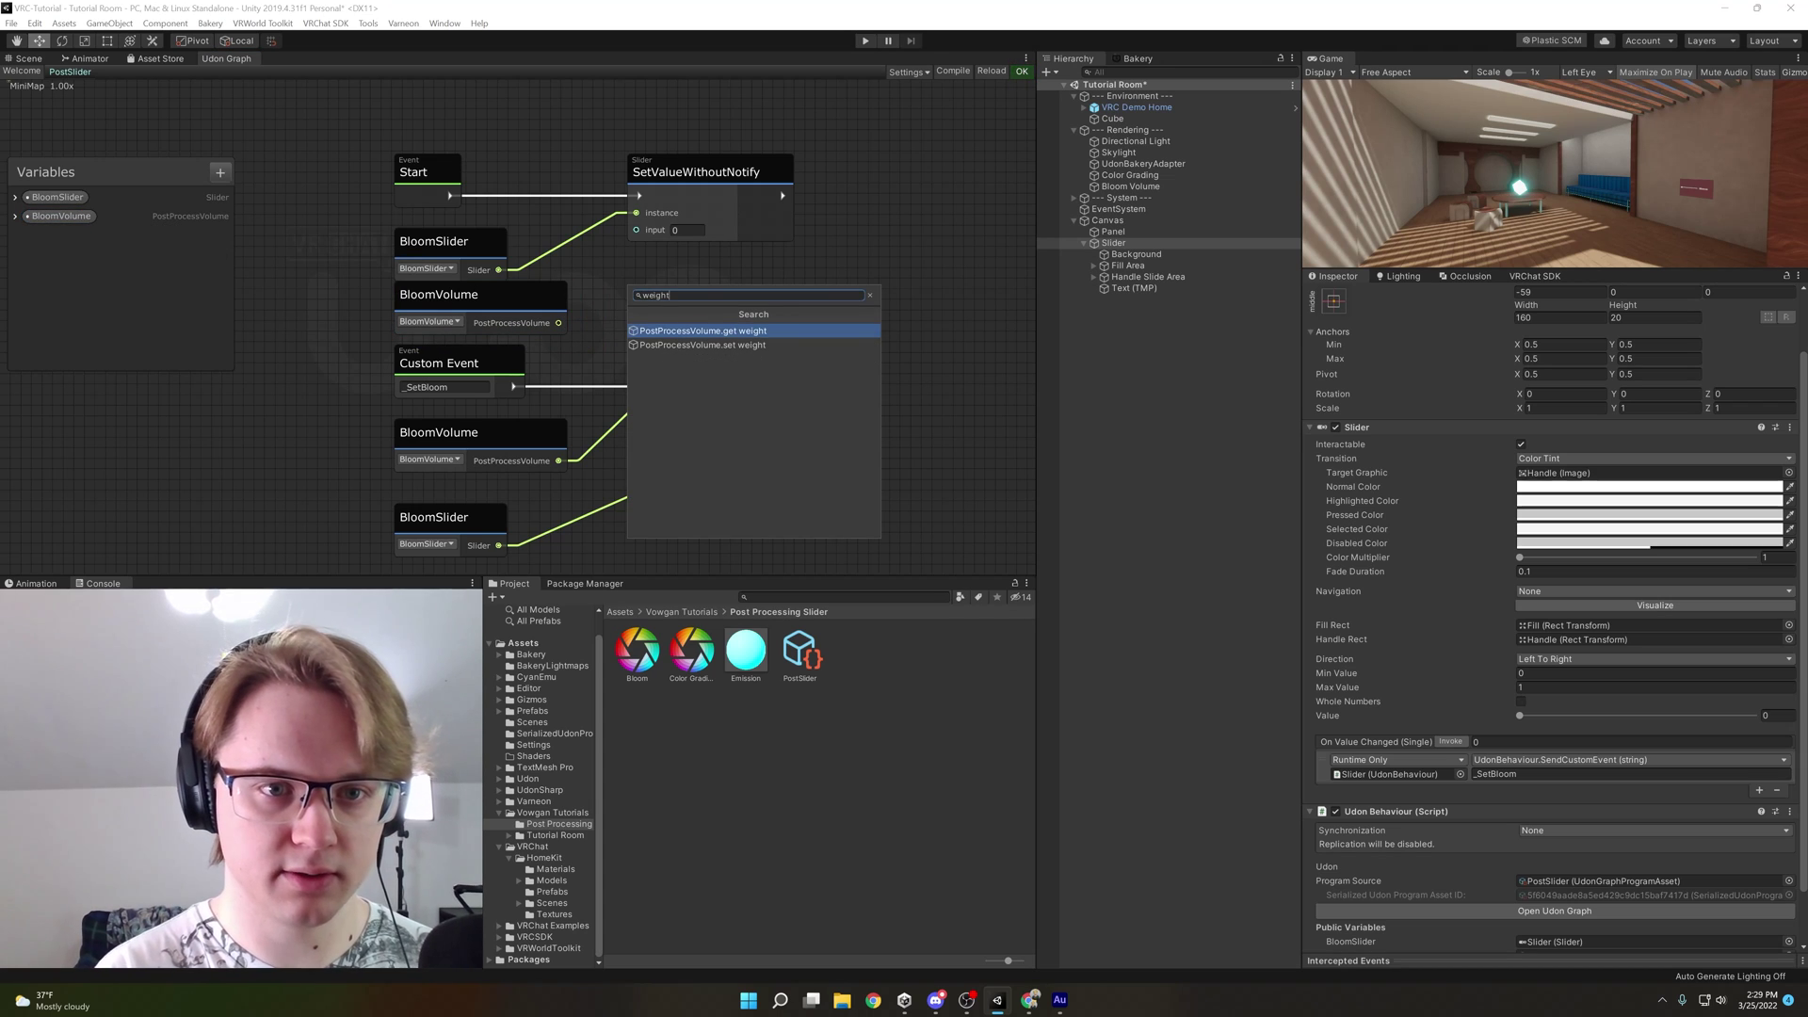
{"action": "key", "text": "Return"}
{"action": "left_click_drag", "start_coordinate": [764, 353], "coordinate": [639, 231]}
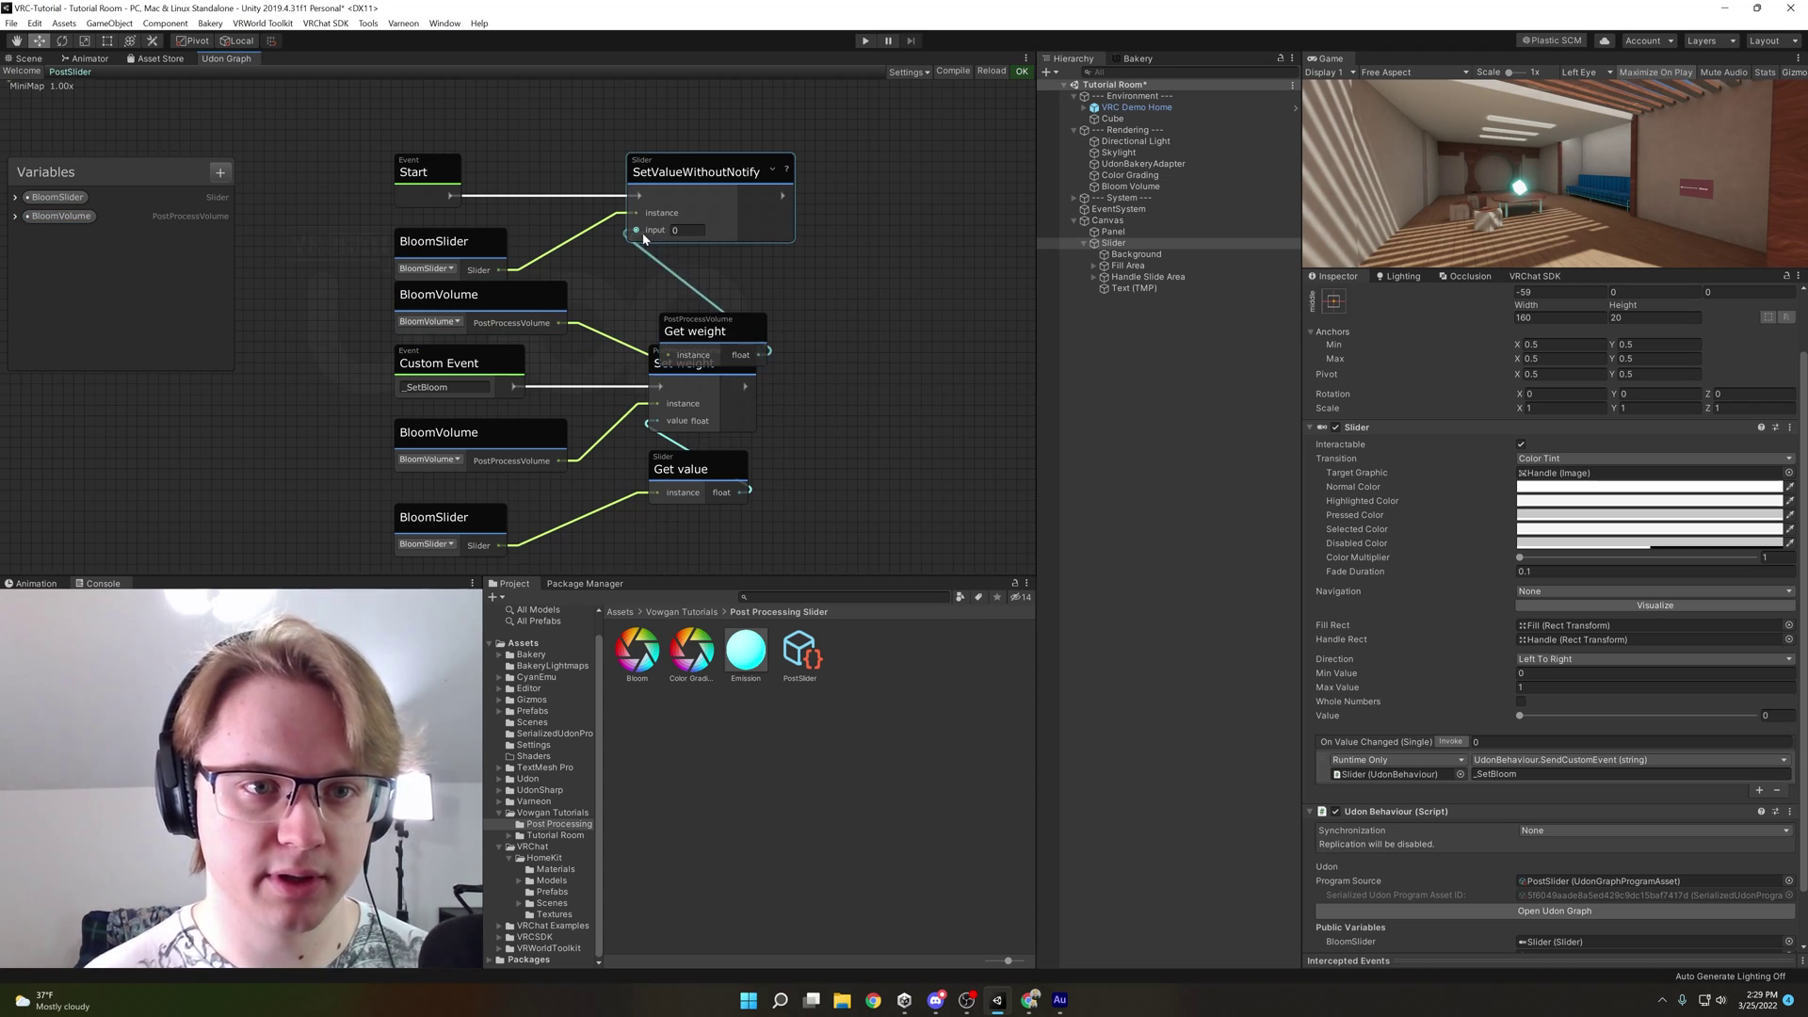
{"action": "left_click_drag", "start_coordinate": [693, 344], "coordinate": [662, 301]}
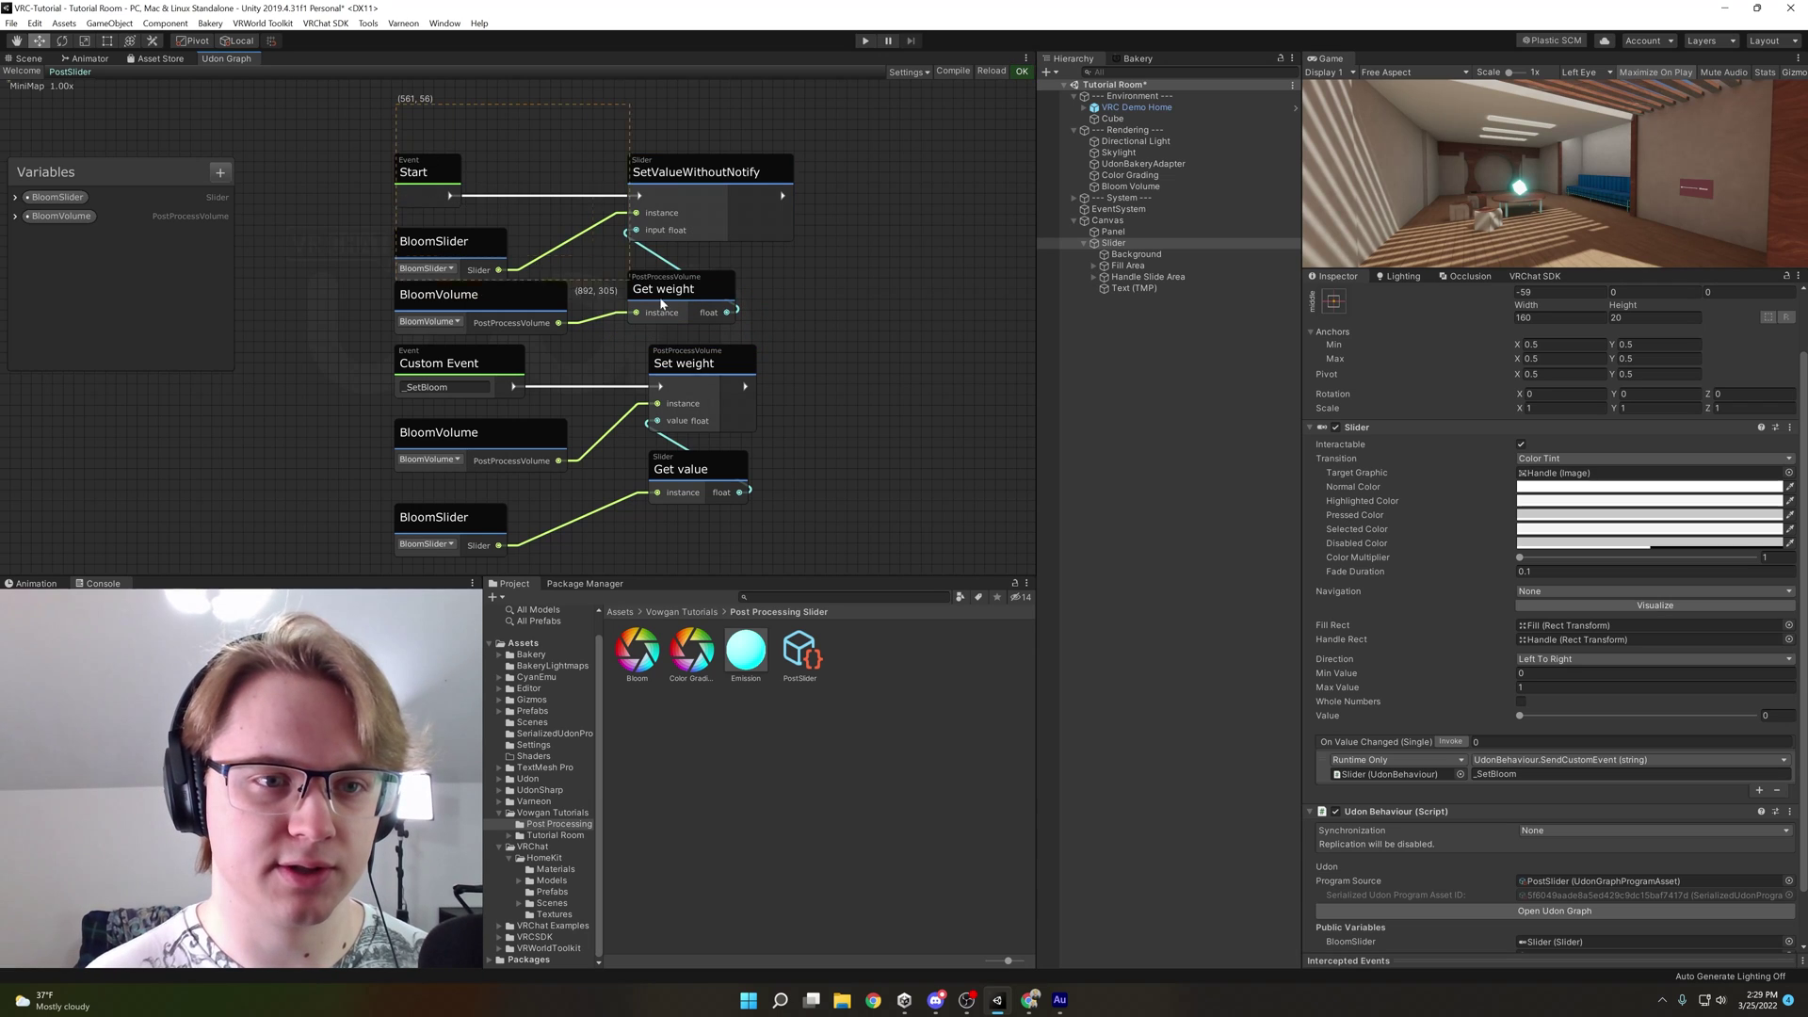
{"action": "left_click_drag", "start_coordinate": [662, 302], "coordinate": [662, 263]}
{"action": "scroll", "coordinate": [803, 263], "scroll_direction": "down", "scroll_amount": 1}
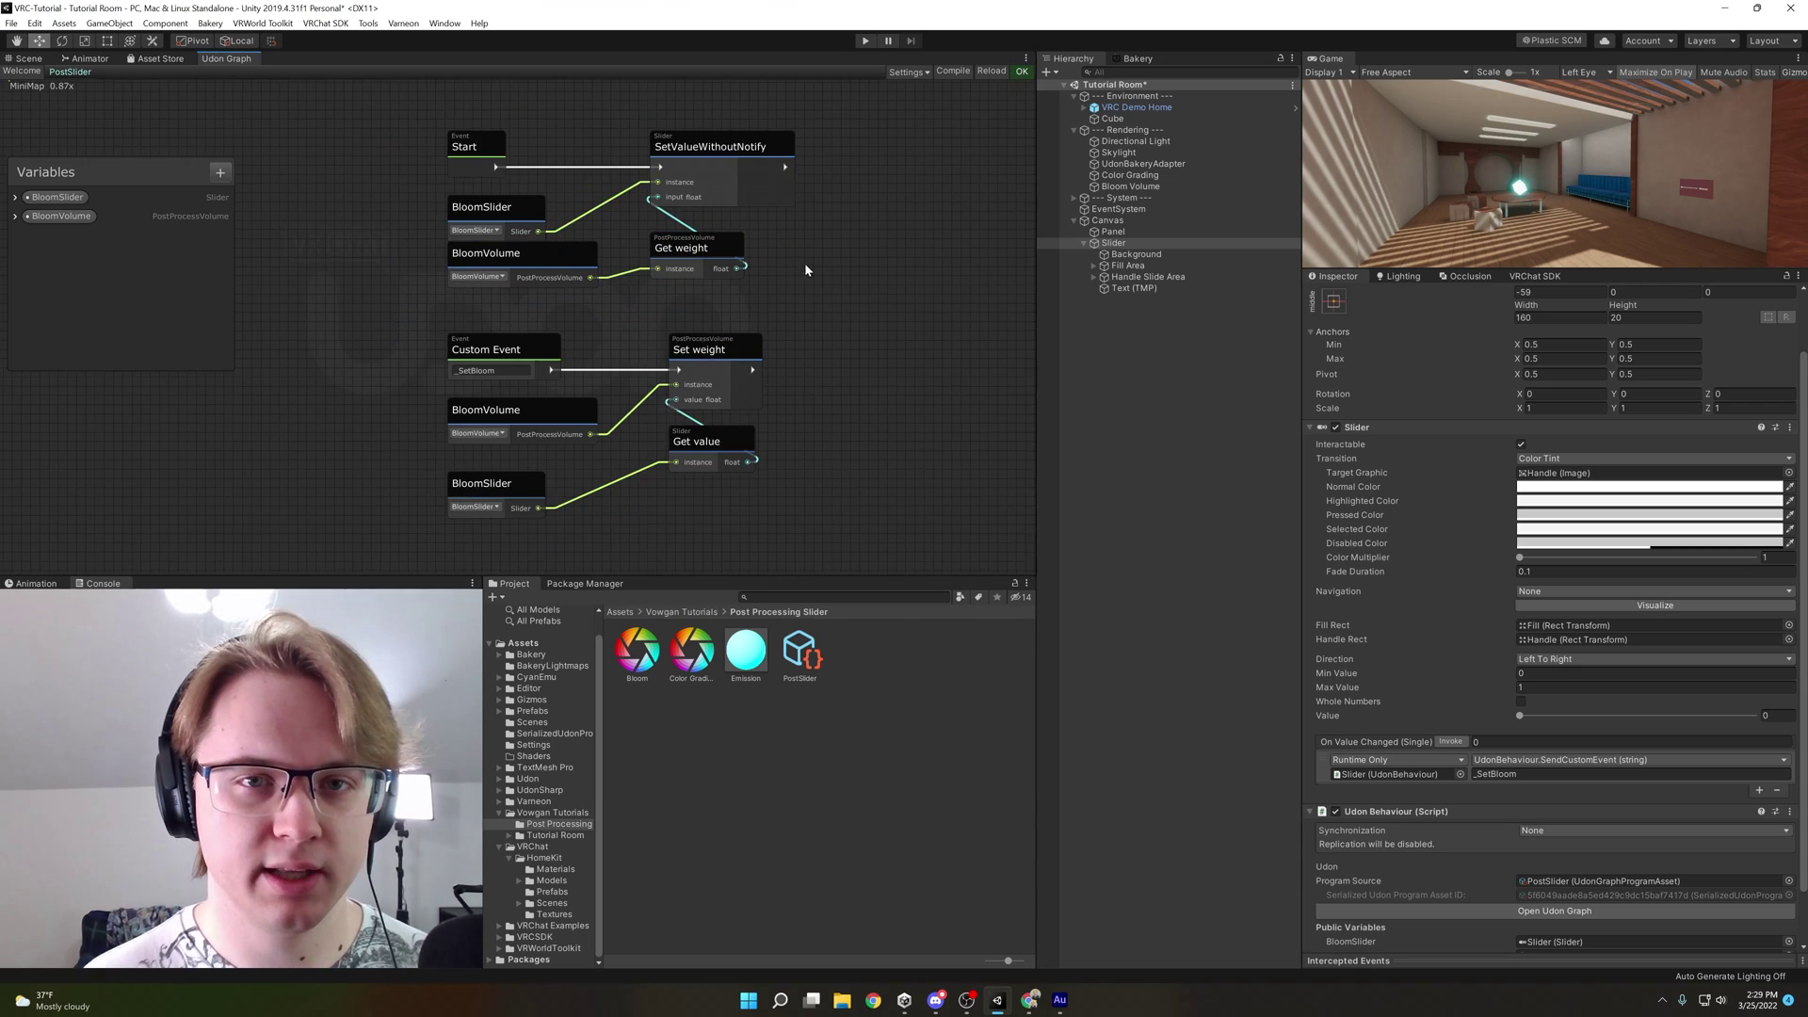
Test the slider in Play mode, walking around the room, then stop playing
{"action": "left_click", "coordinate": [866, 43]}
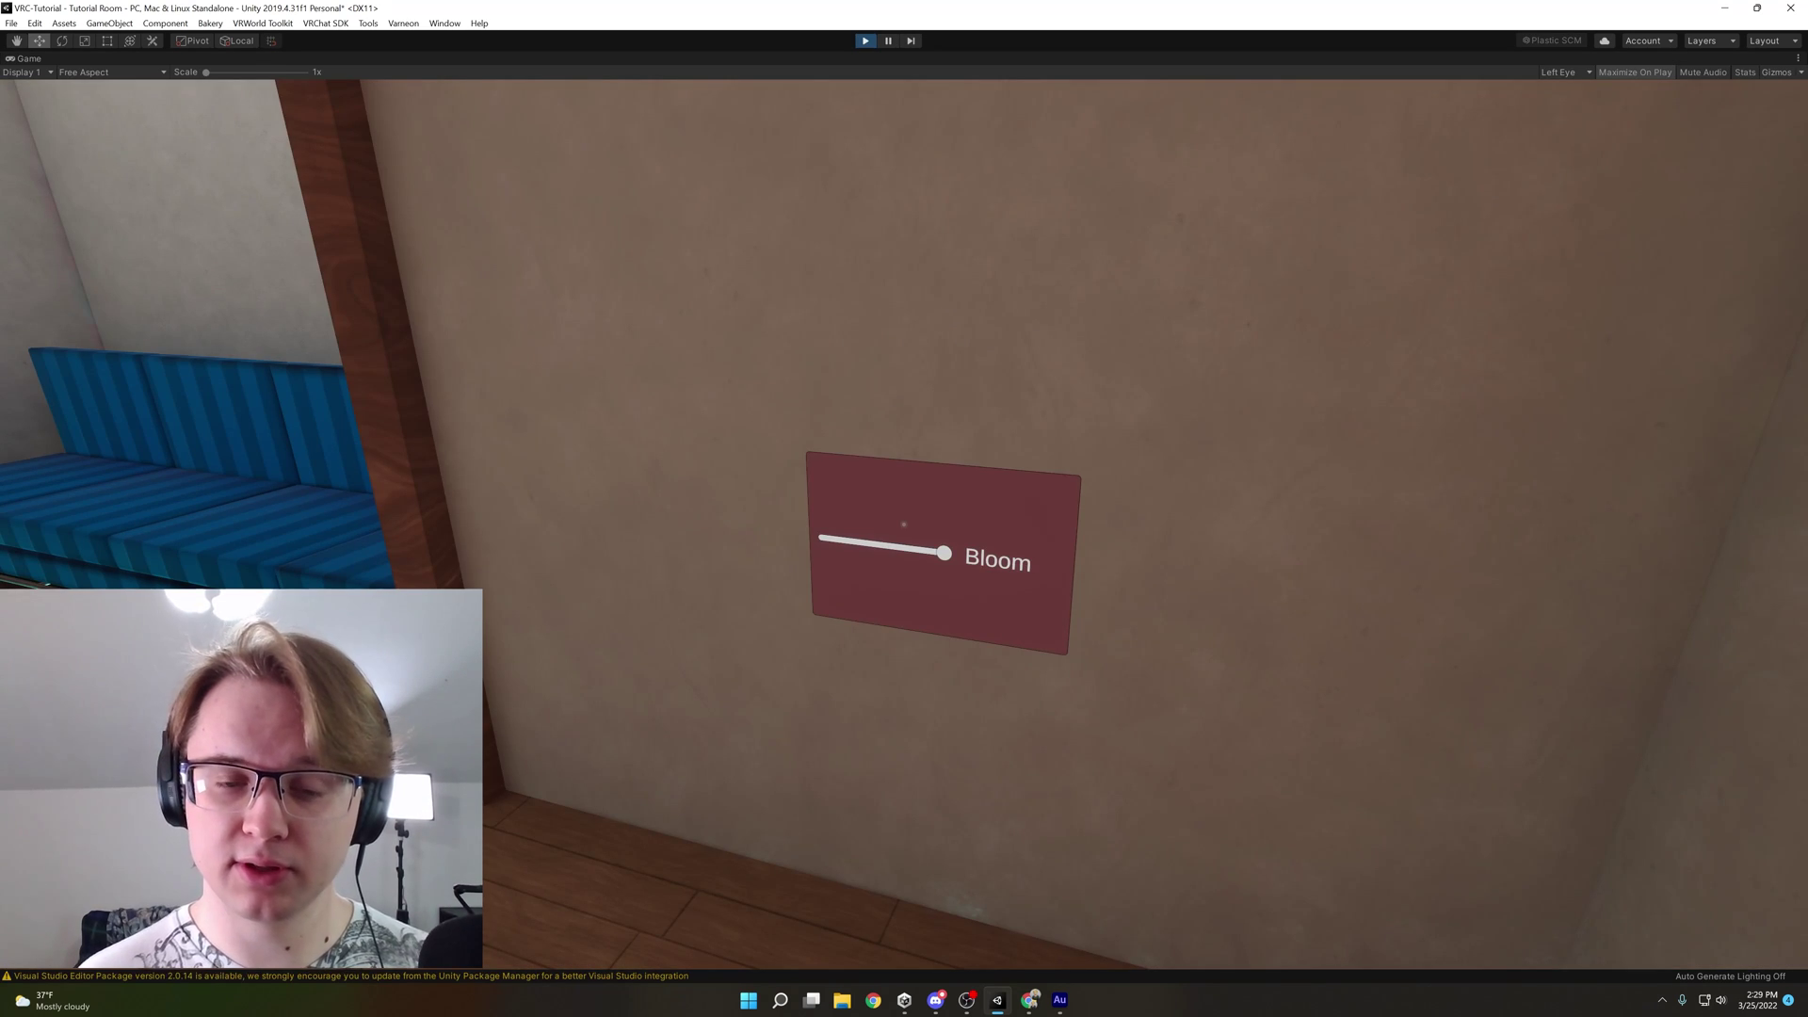
{"action": "key", "text": "s"}
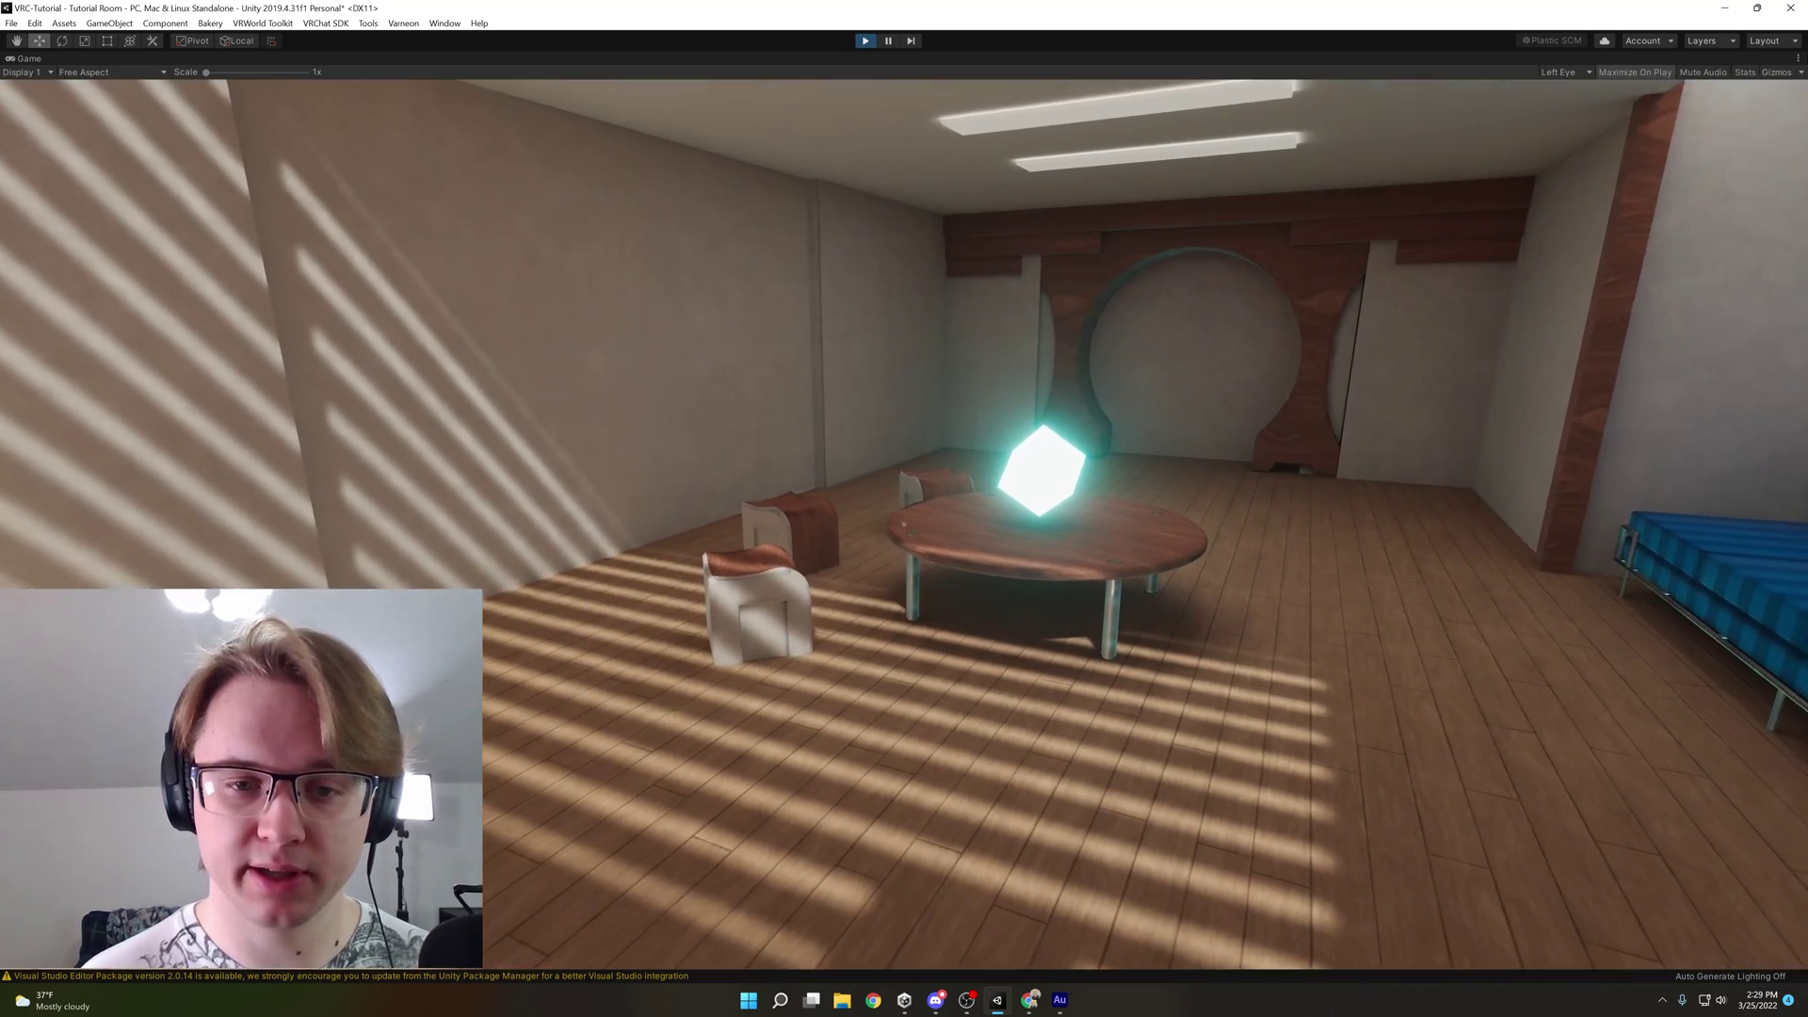
{"action": "key", "text": "w"}
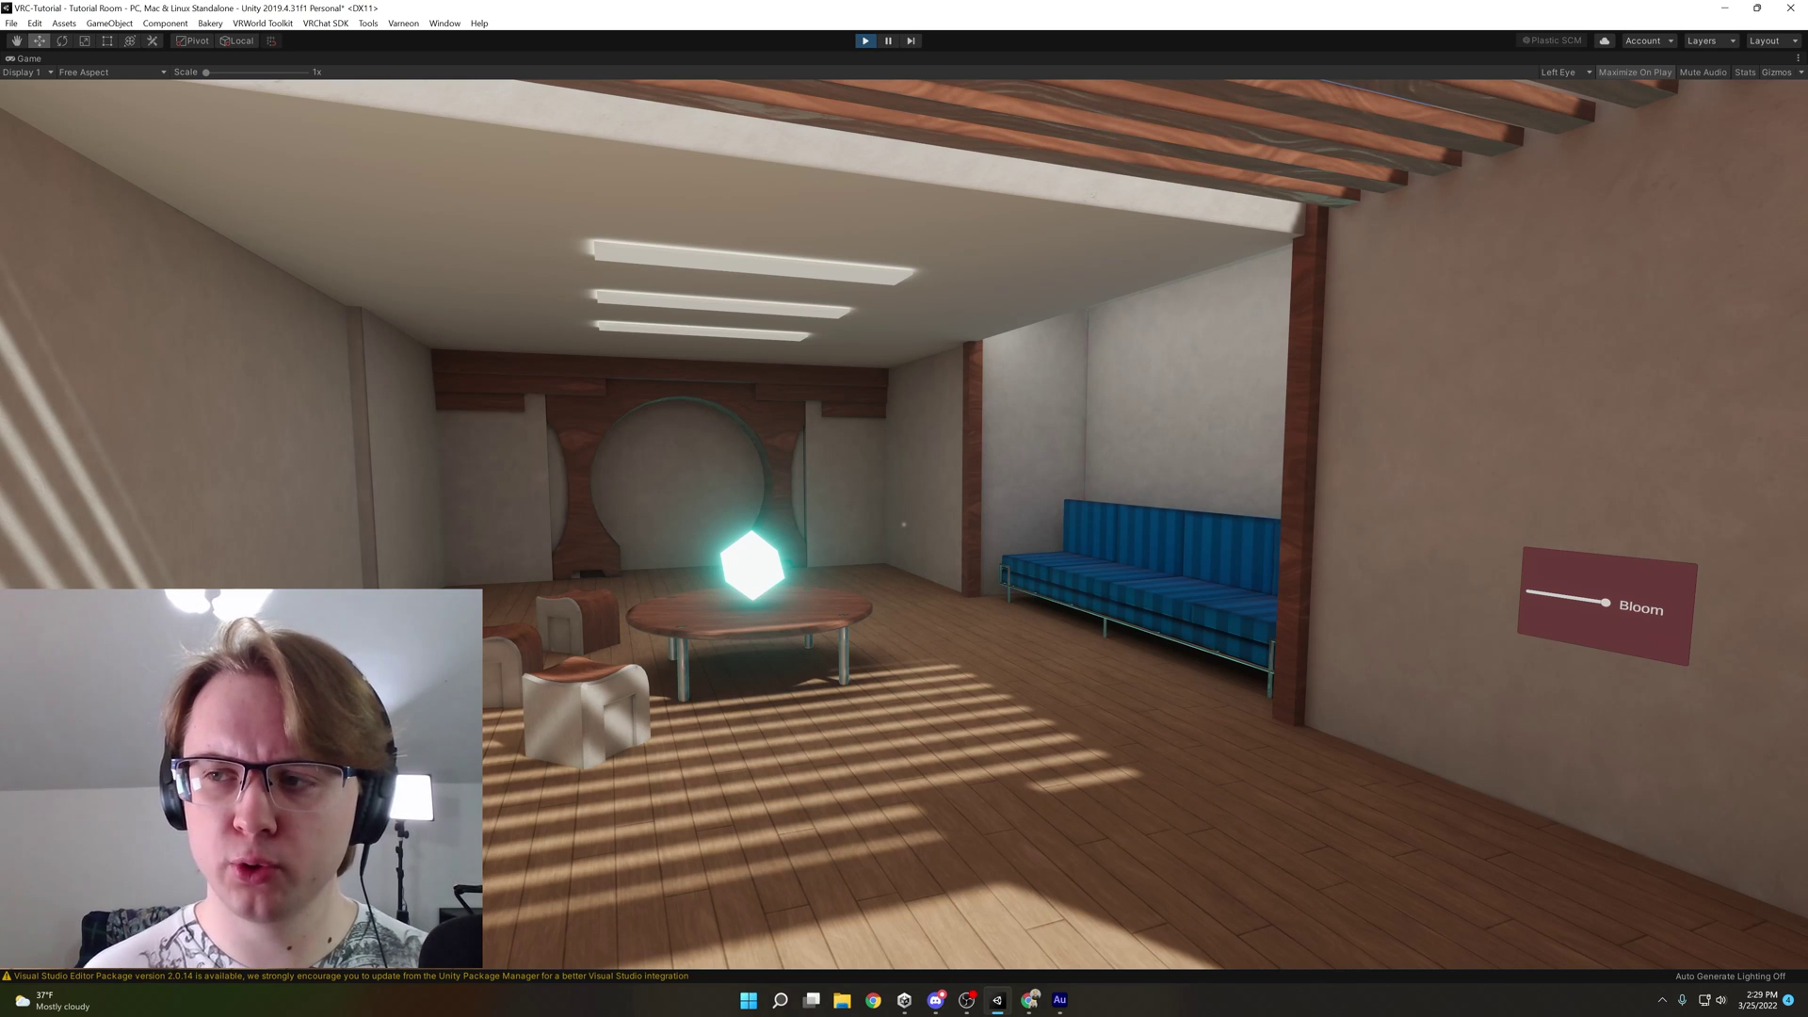
{"action": "key", "text": "Escape"}
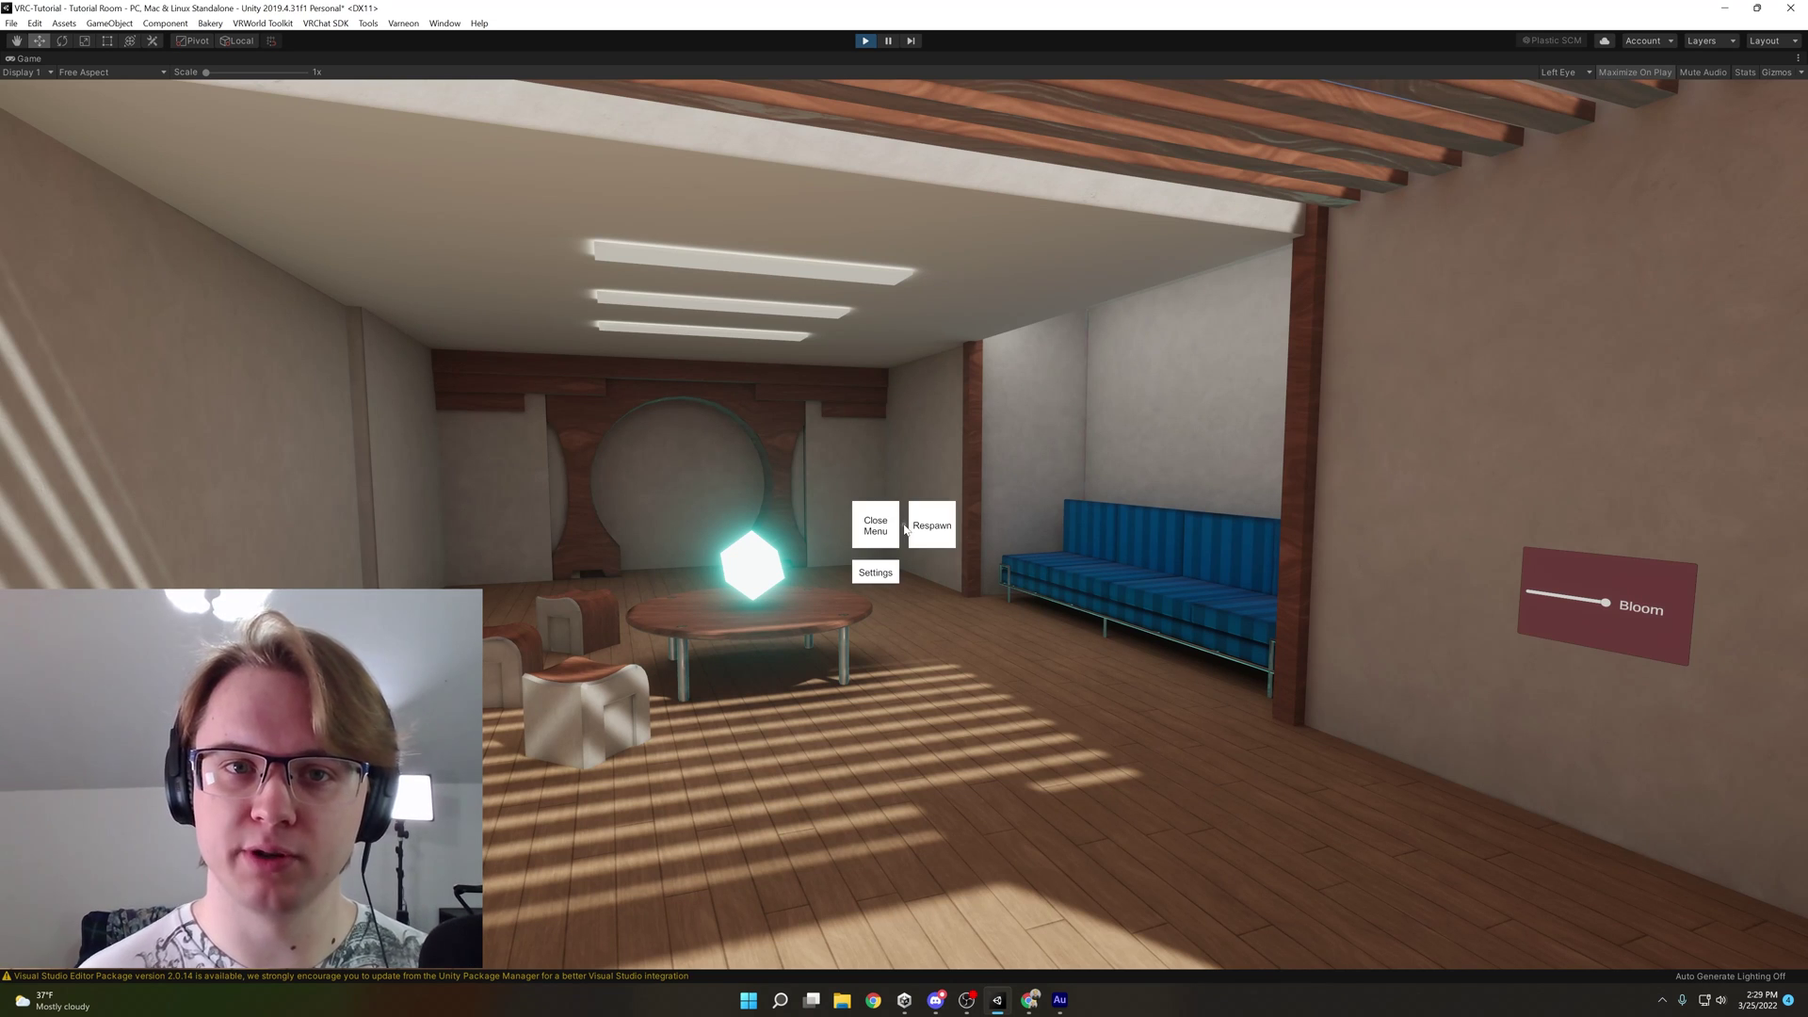
{"action": "key", "text": "ctrl+p"}
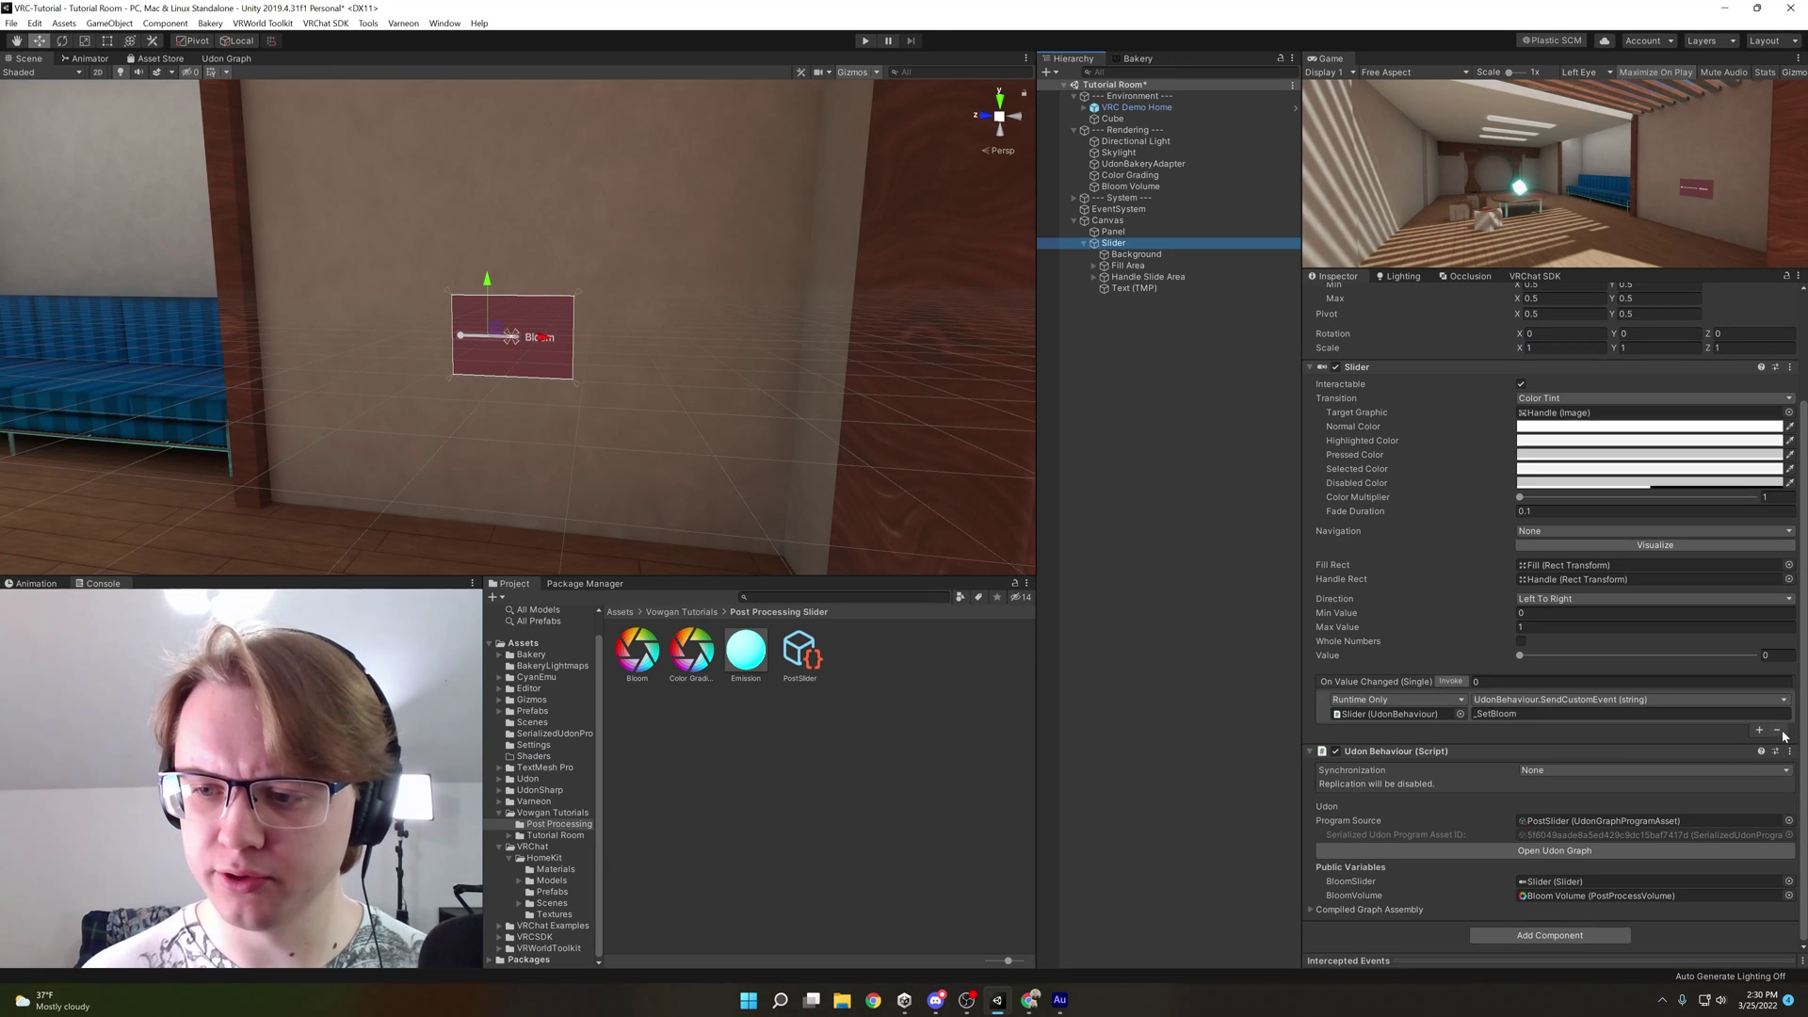
Delete the slider's On Value Changed entry and remove its Udon Behaviour component
{"action": "left_click", "coordinate": [1776, 730]}
{"action": "right_click", "coordinate": [1374, 758]}
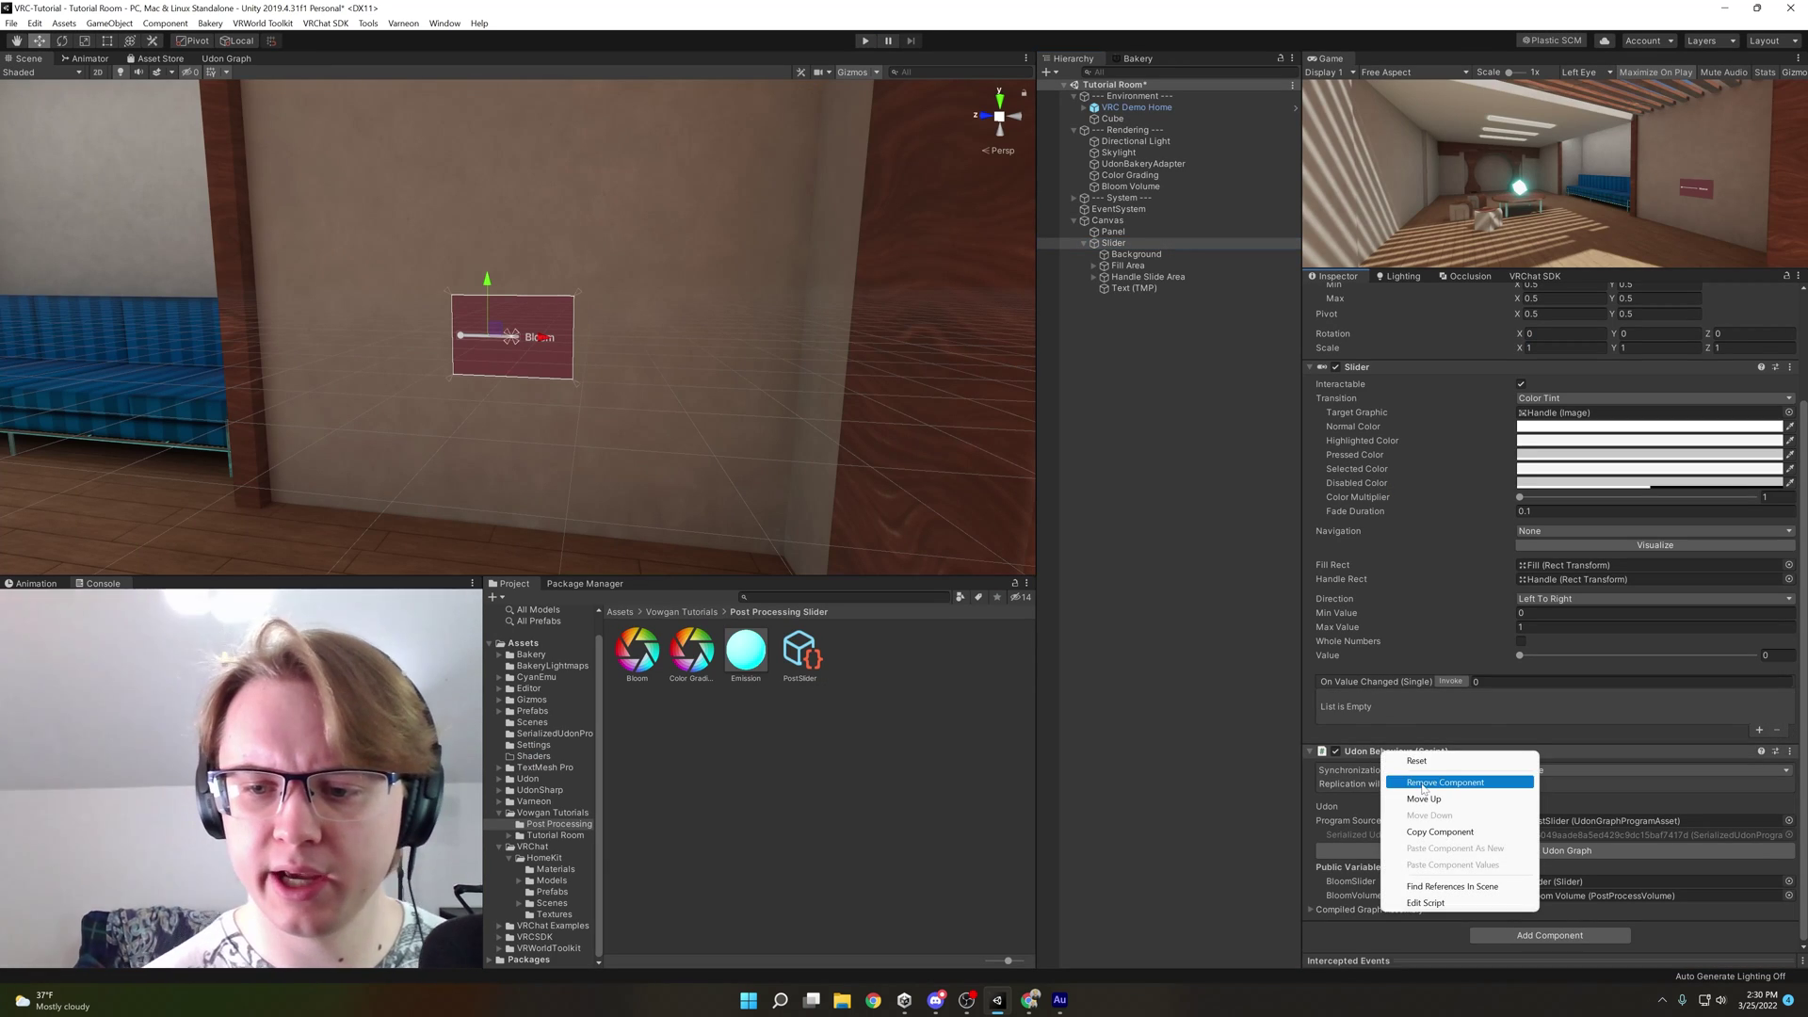
{"action": "left_click", "coordinate": [1422, 780]}
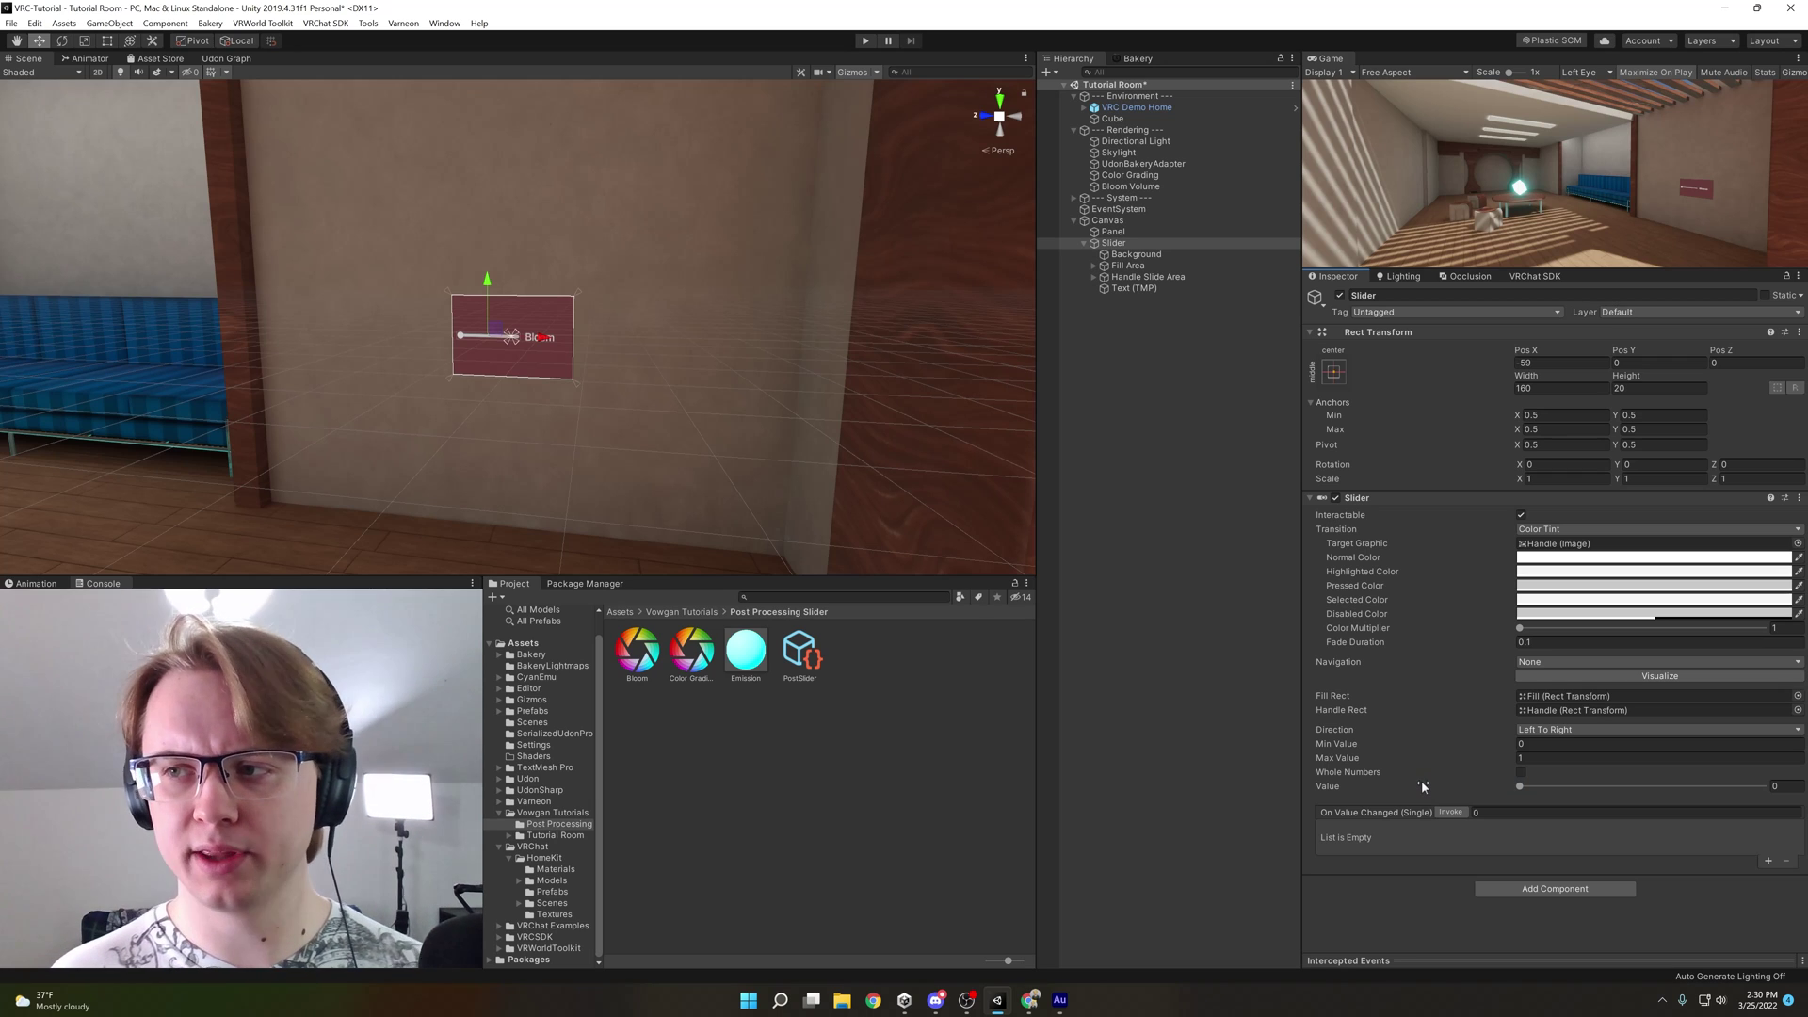
Add a U# Script asset in the project folder and save it as PostSliderSharp
{"action": "right_click", "coordinate": [713, 739]}
{"action": "mouse_move", "coordinate": [815, 371]}
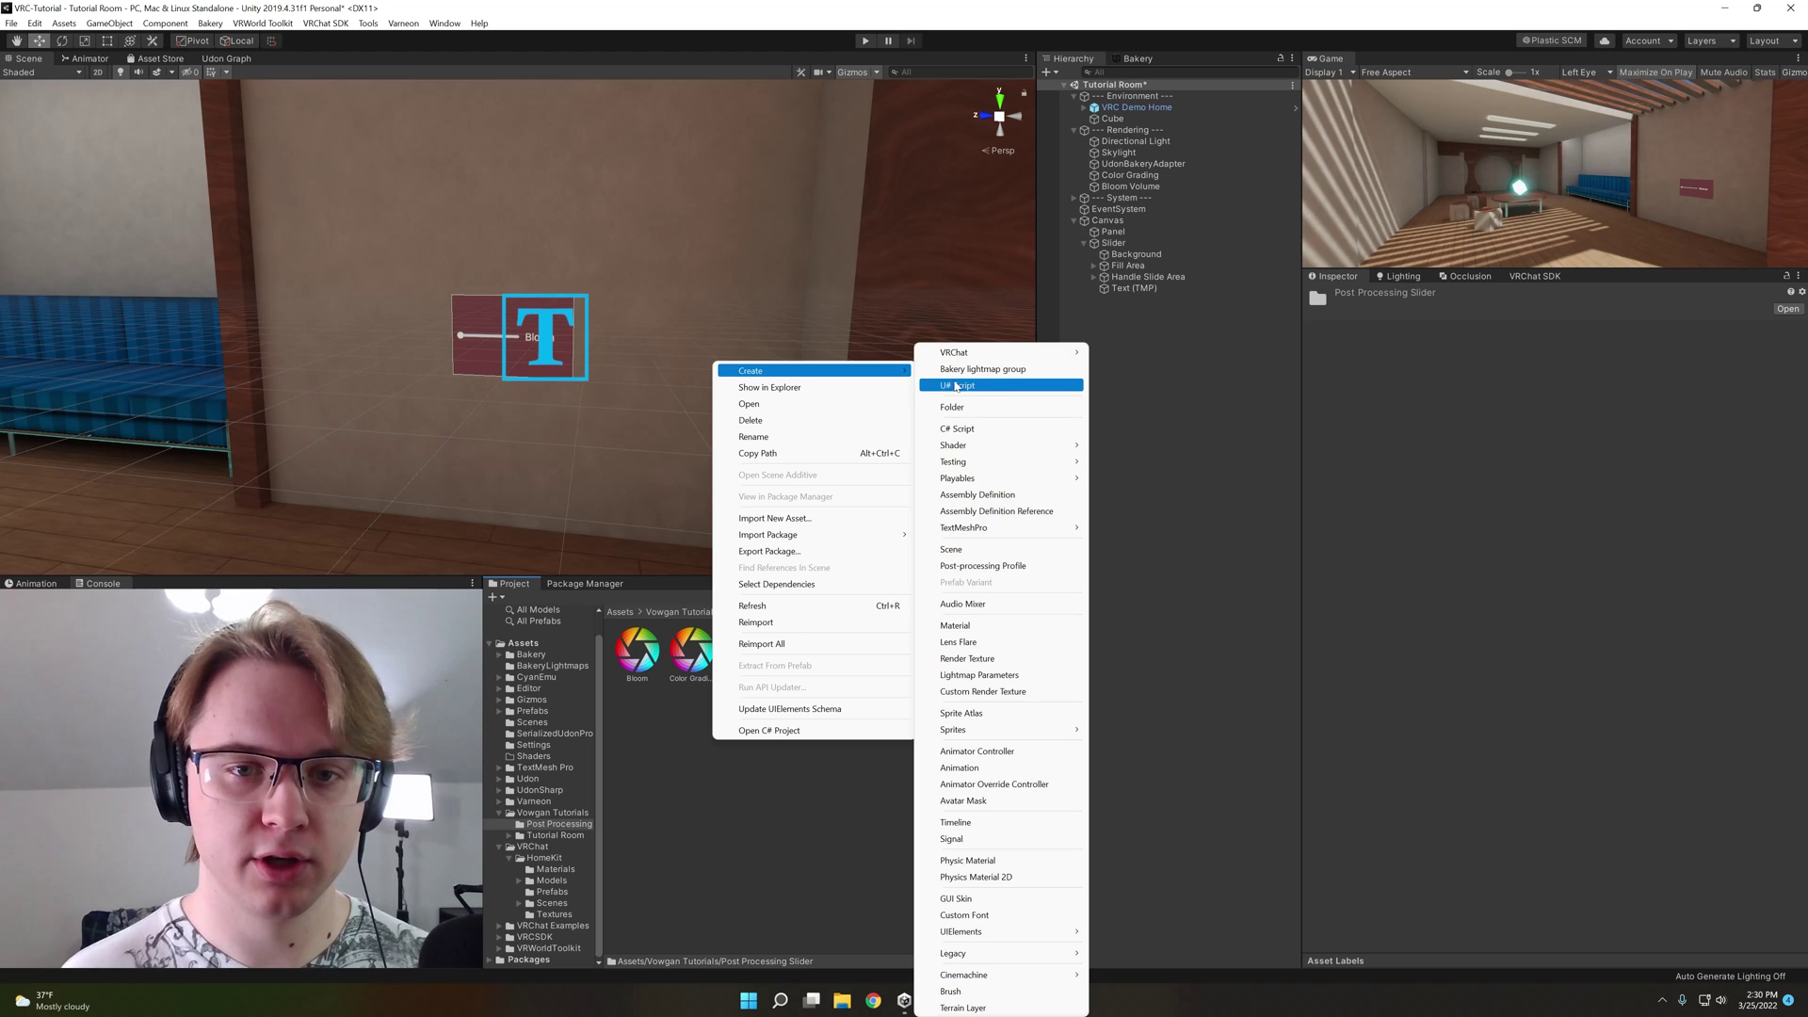
{"action": "left_click", "coordinate": [1002, 386]}
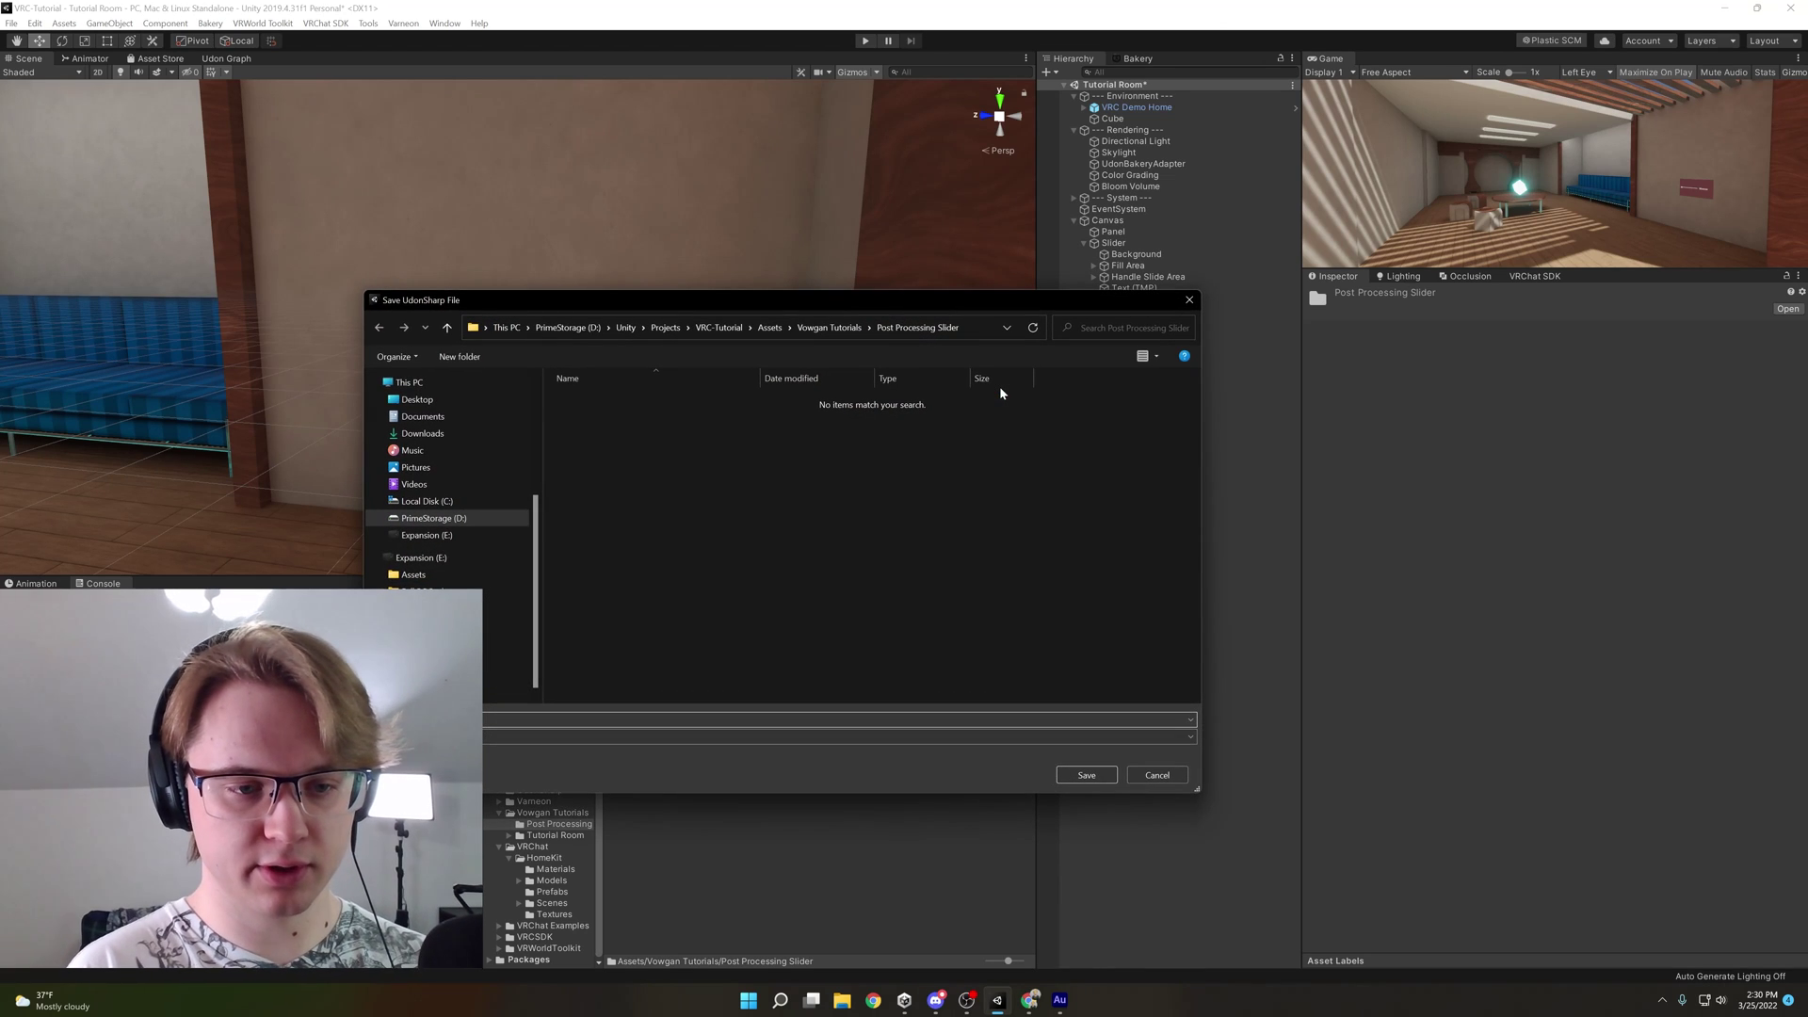
{"action": "type", "text": "PrSharp"}
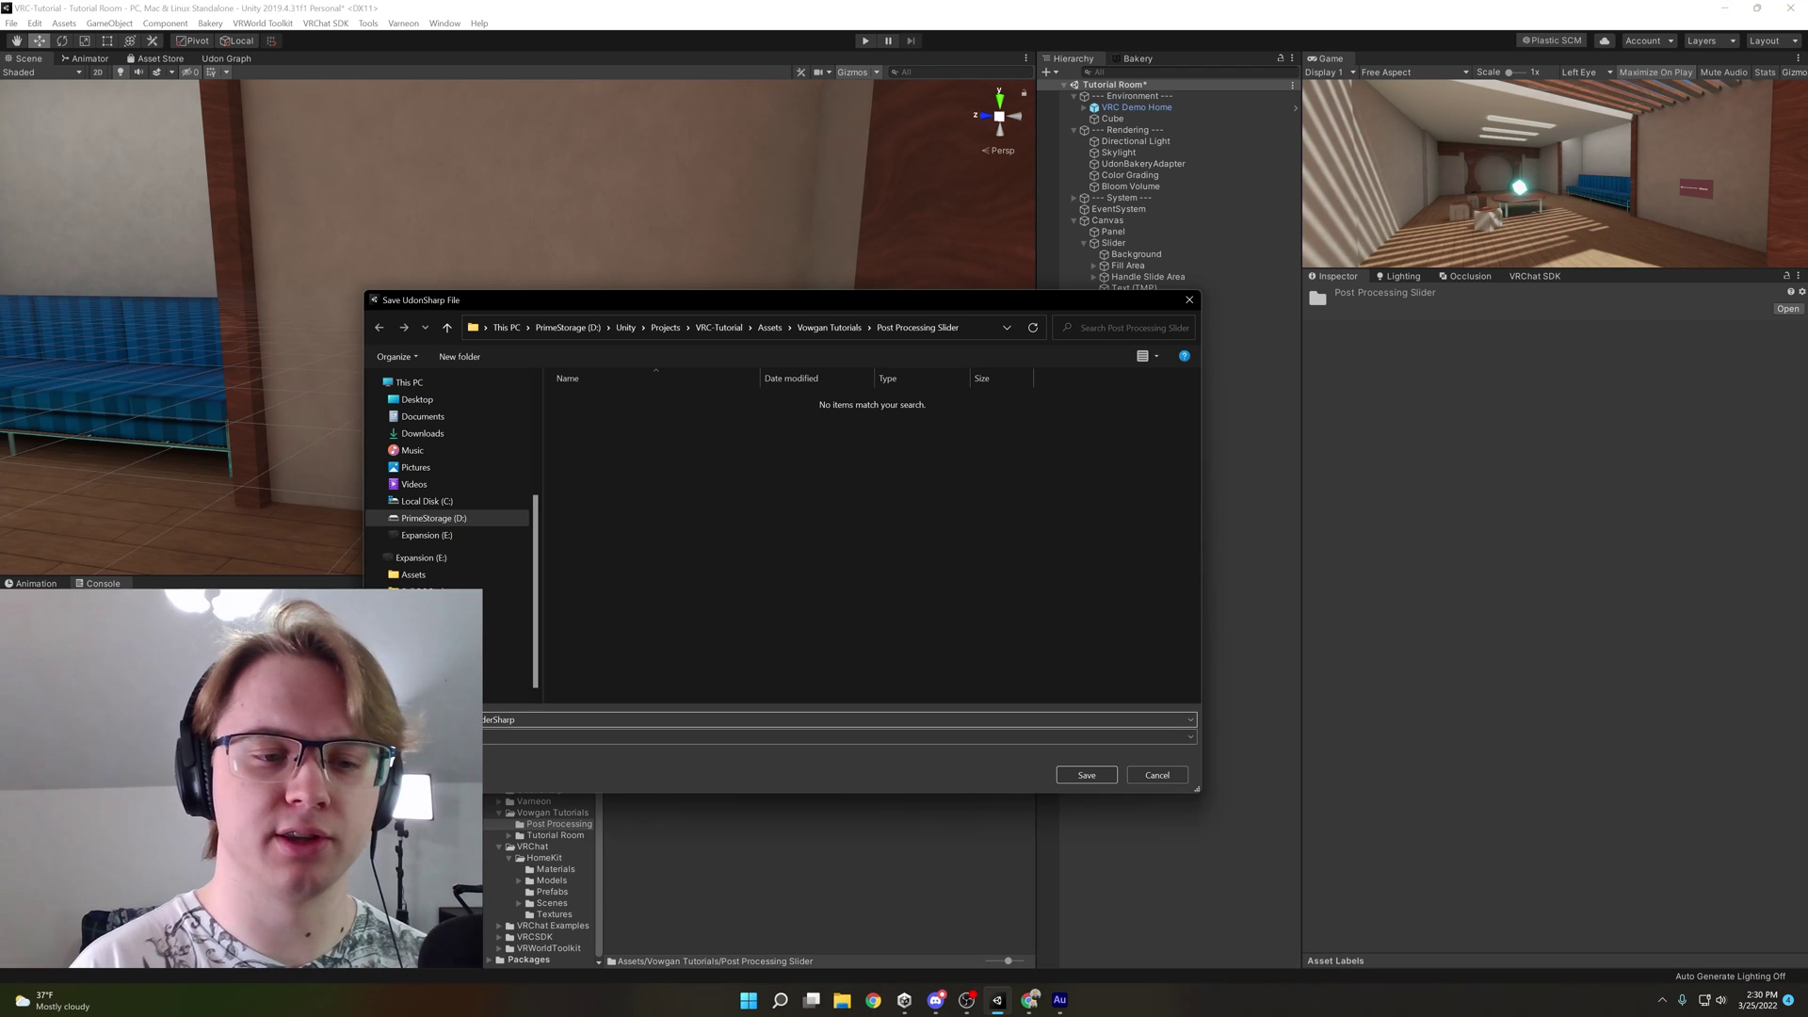
{"action": "key", "text": "Return"}
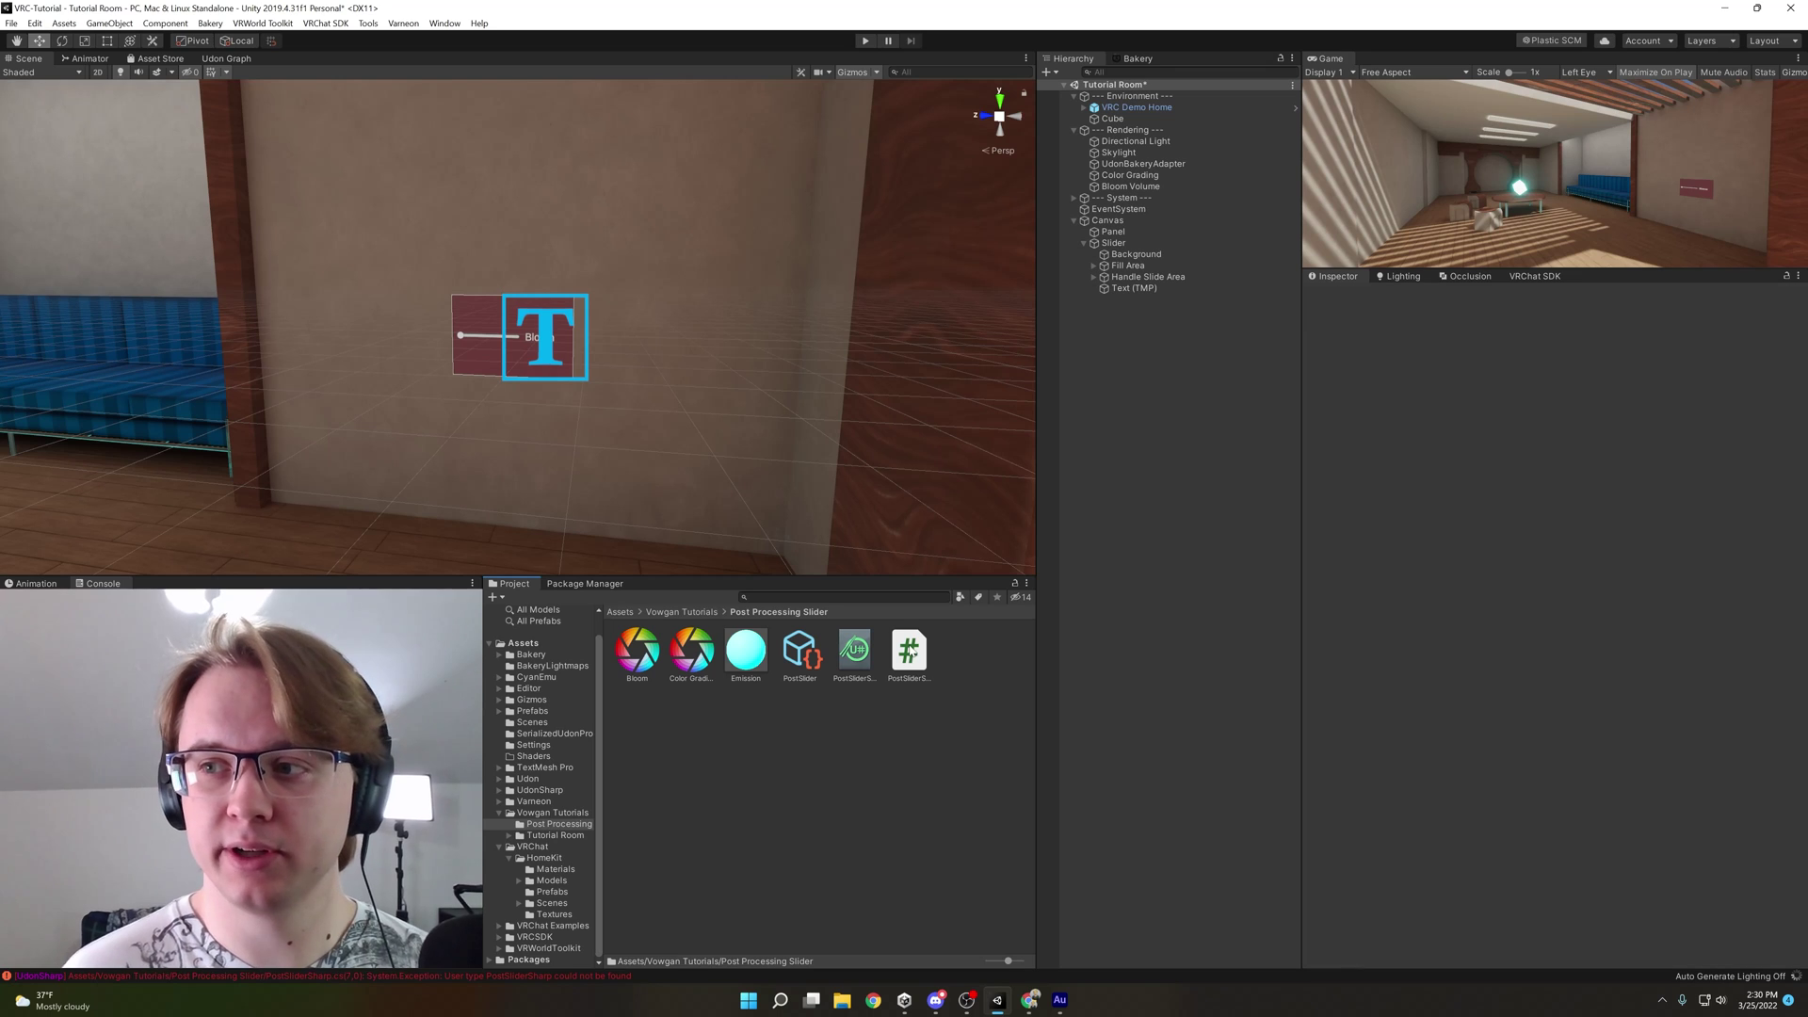
Open PostSliderSharp in Visual Studio, snap it right, and select the PostSlider Udon program
{"action": "double_click", "coordinate": [909, 653]}
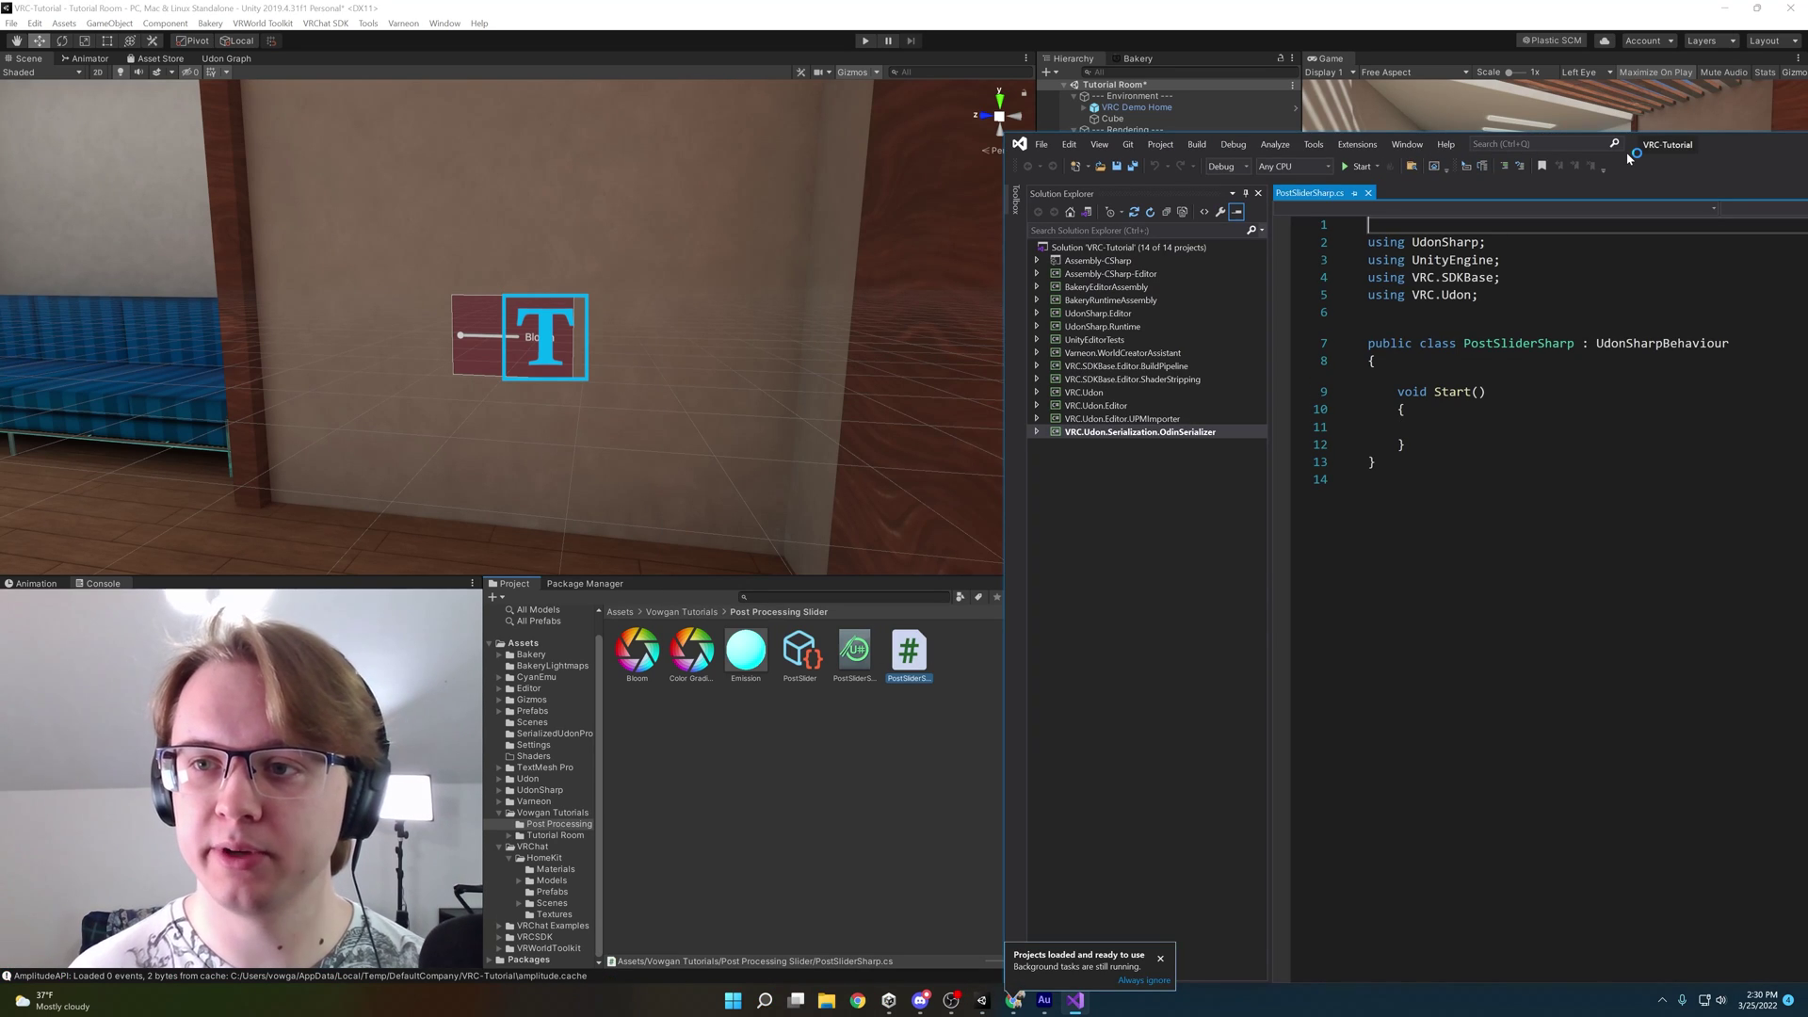
{"action": "left_click_drag", "start_coordinate": [1739, 141], "coordinate": [1807, 147]}
{"action": "left_click", "coordinate": [226, 226]}
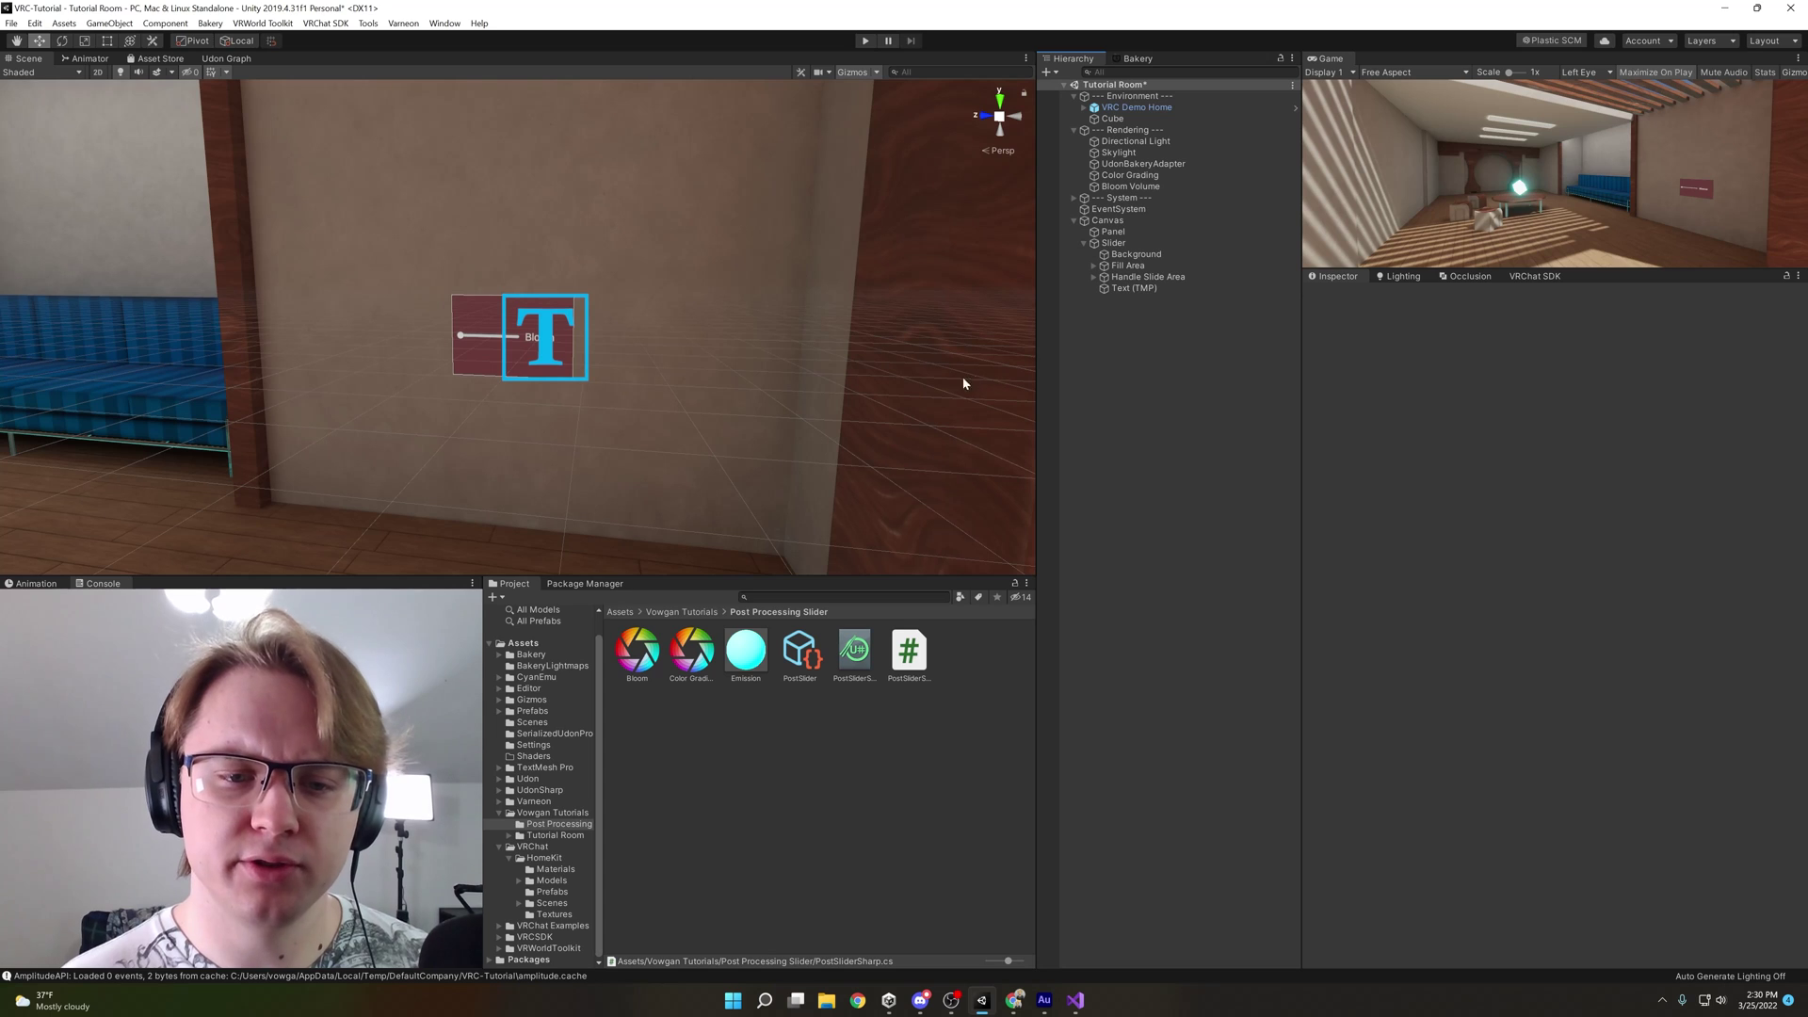
{"action": "left_click", "coordinate": [800, 653]}
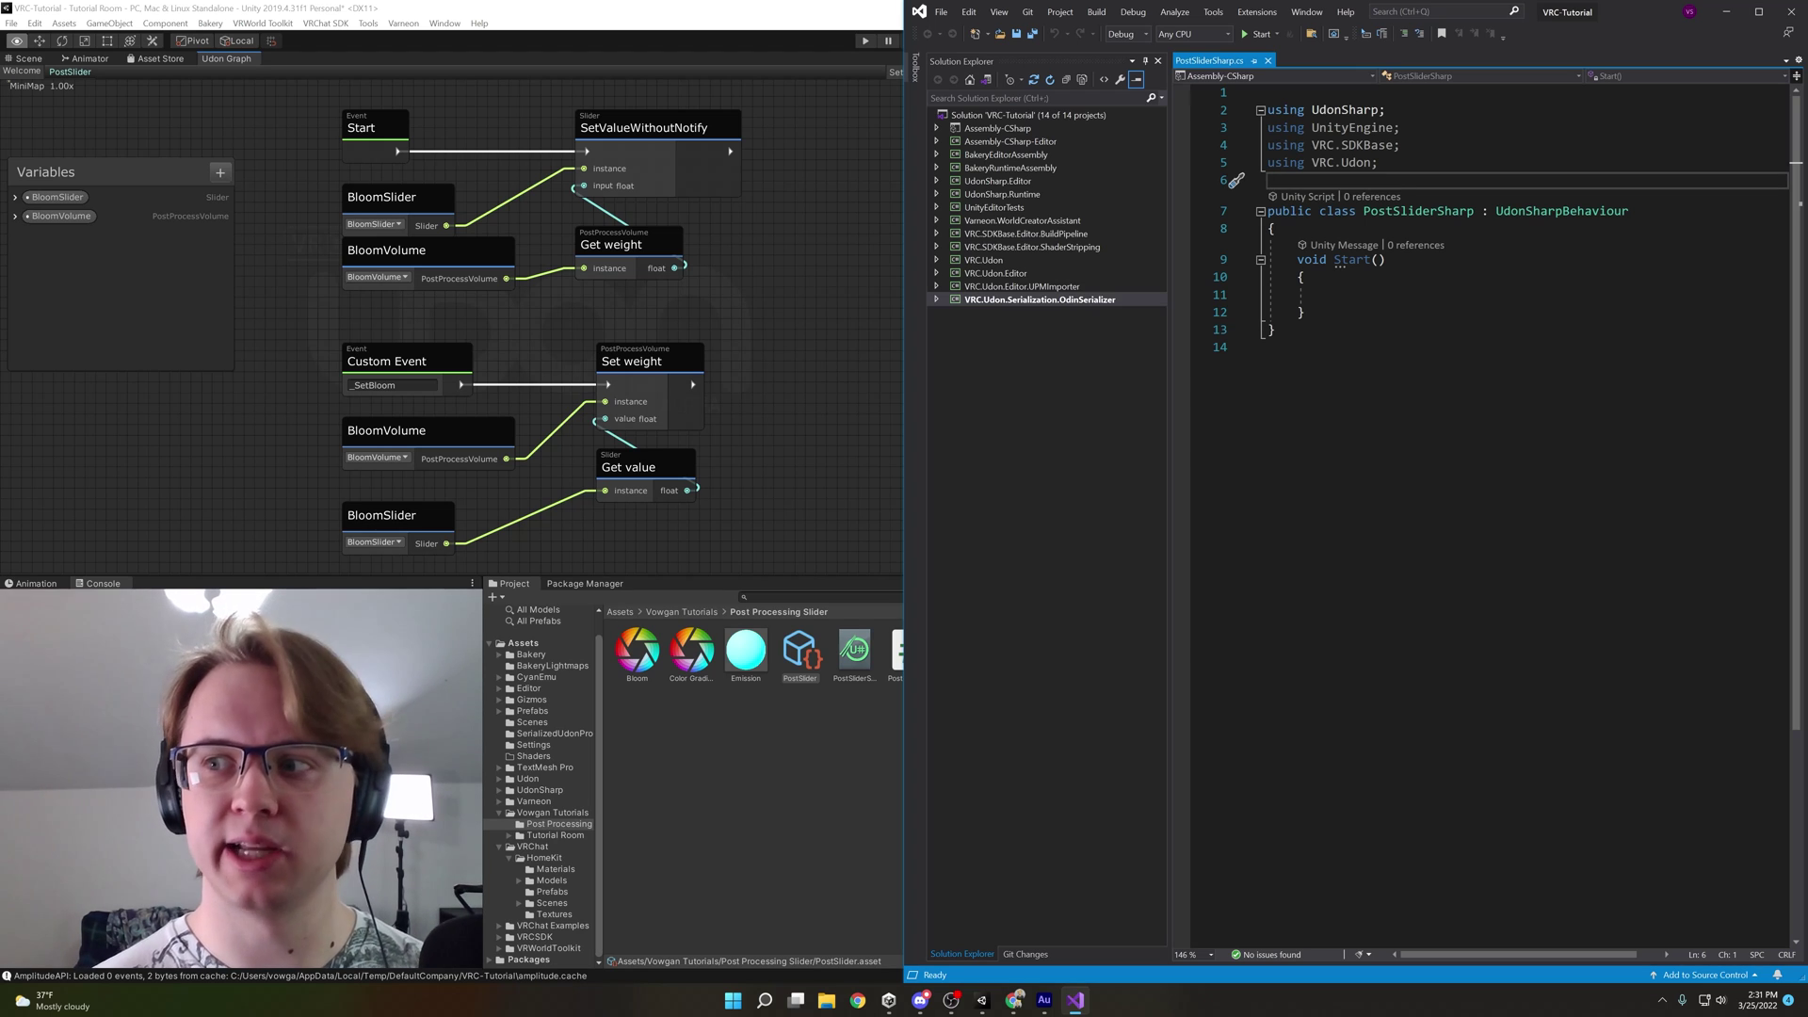
Add a 'namespace Vowgan' brace block above the class and move the class inside it
{"action": "key", "text": "Return"}
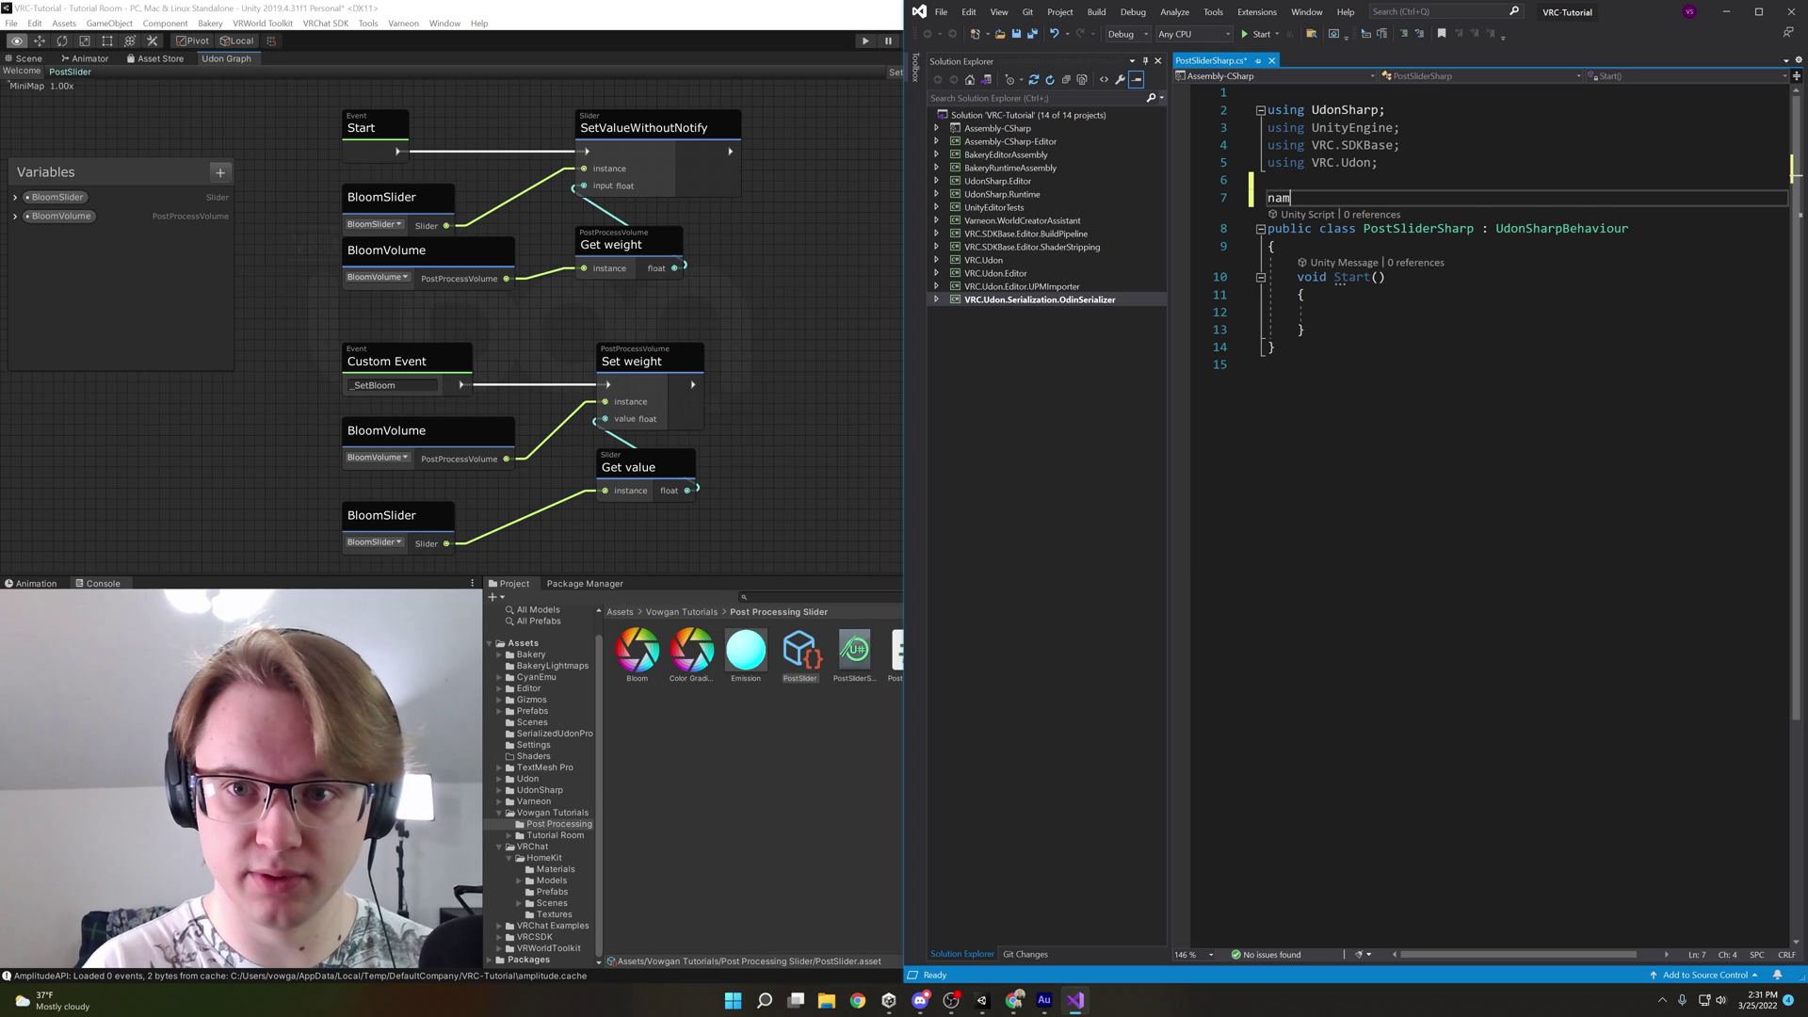
{"action": "type", "text": "namespace "}
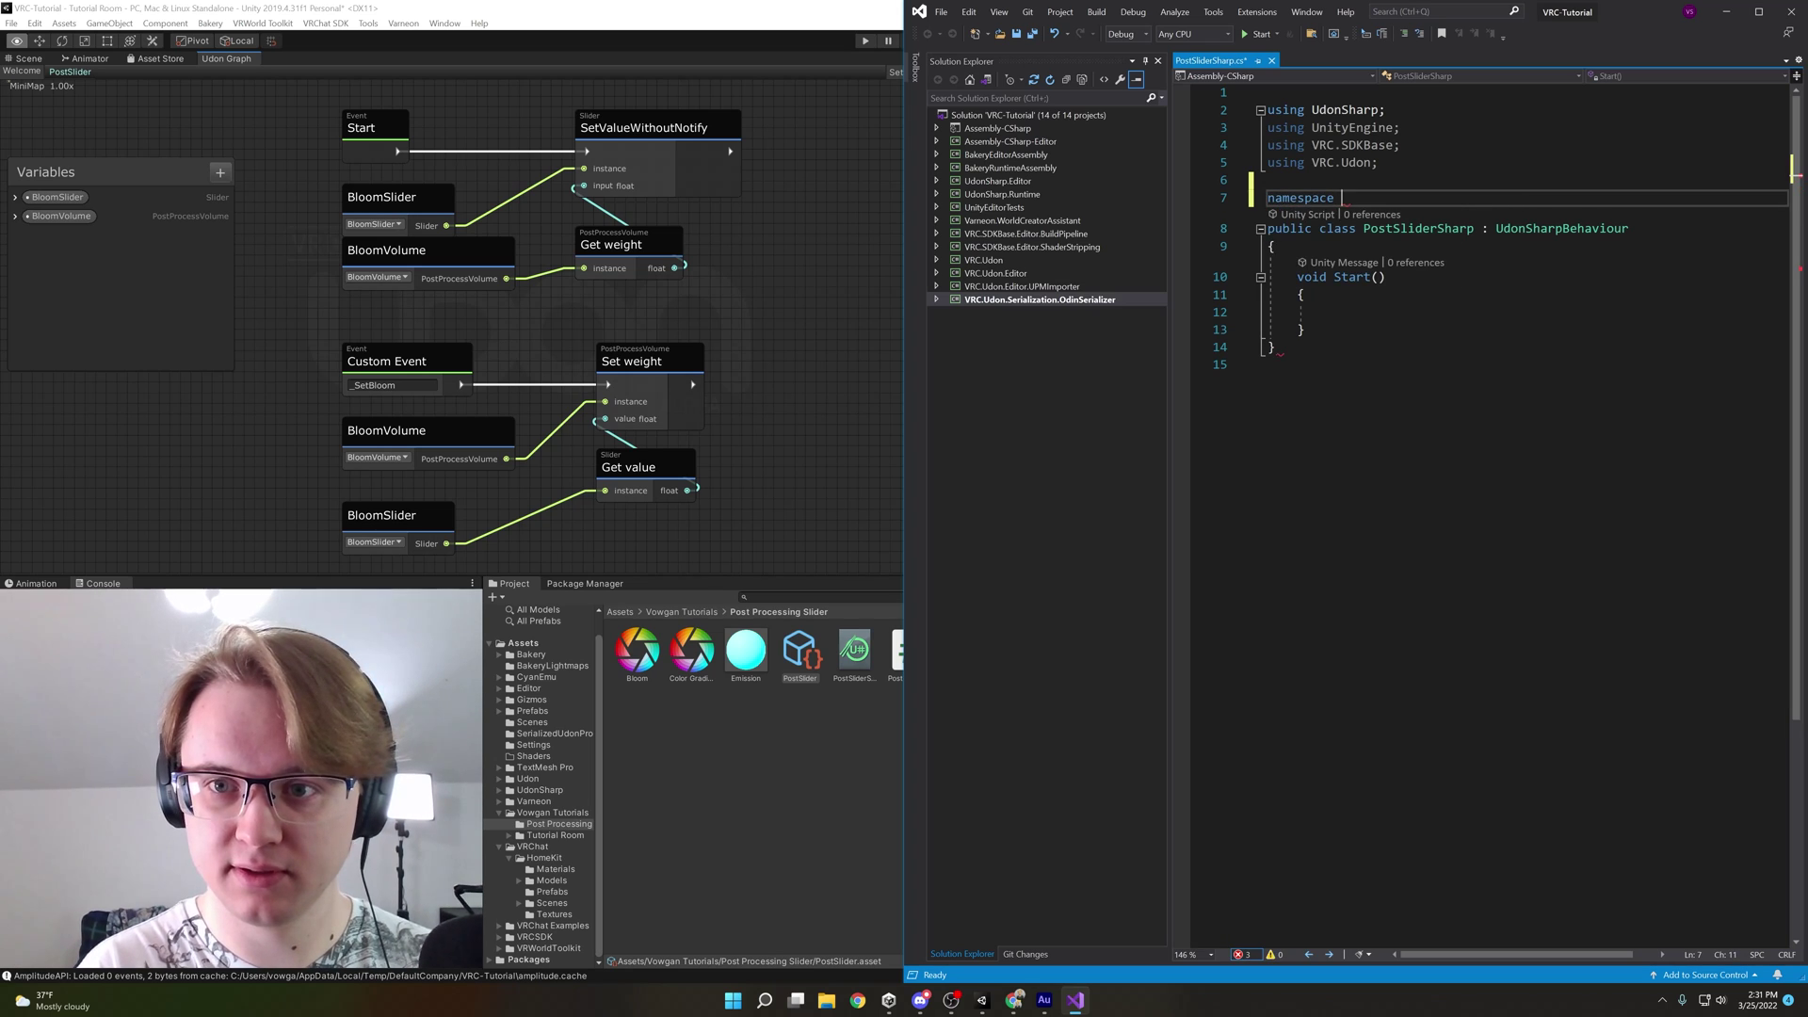
{"action": "type", "text": "Vowgan"}
{"action": "key", "text": "Return"}
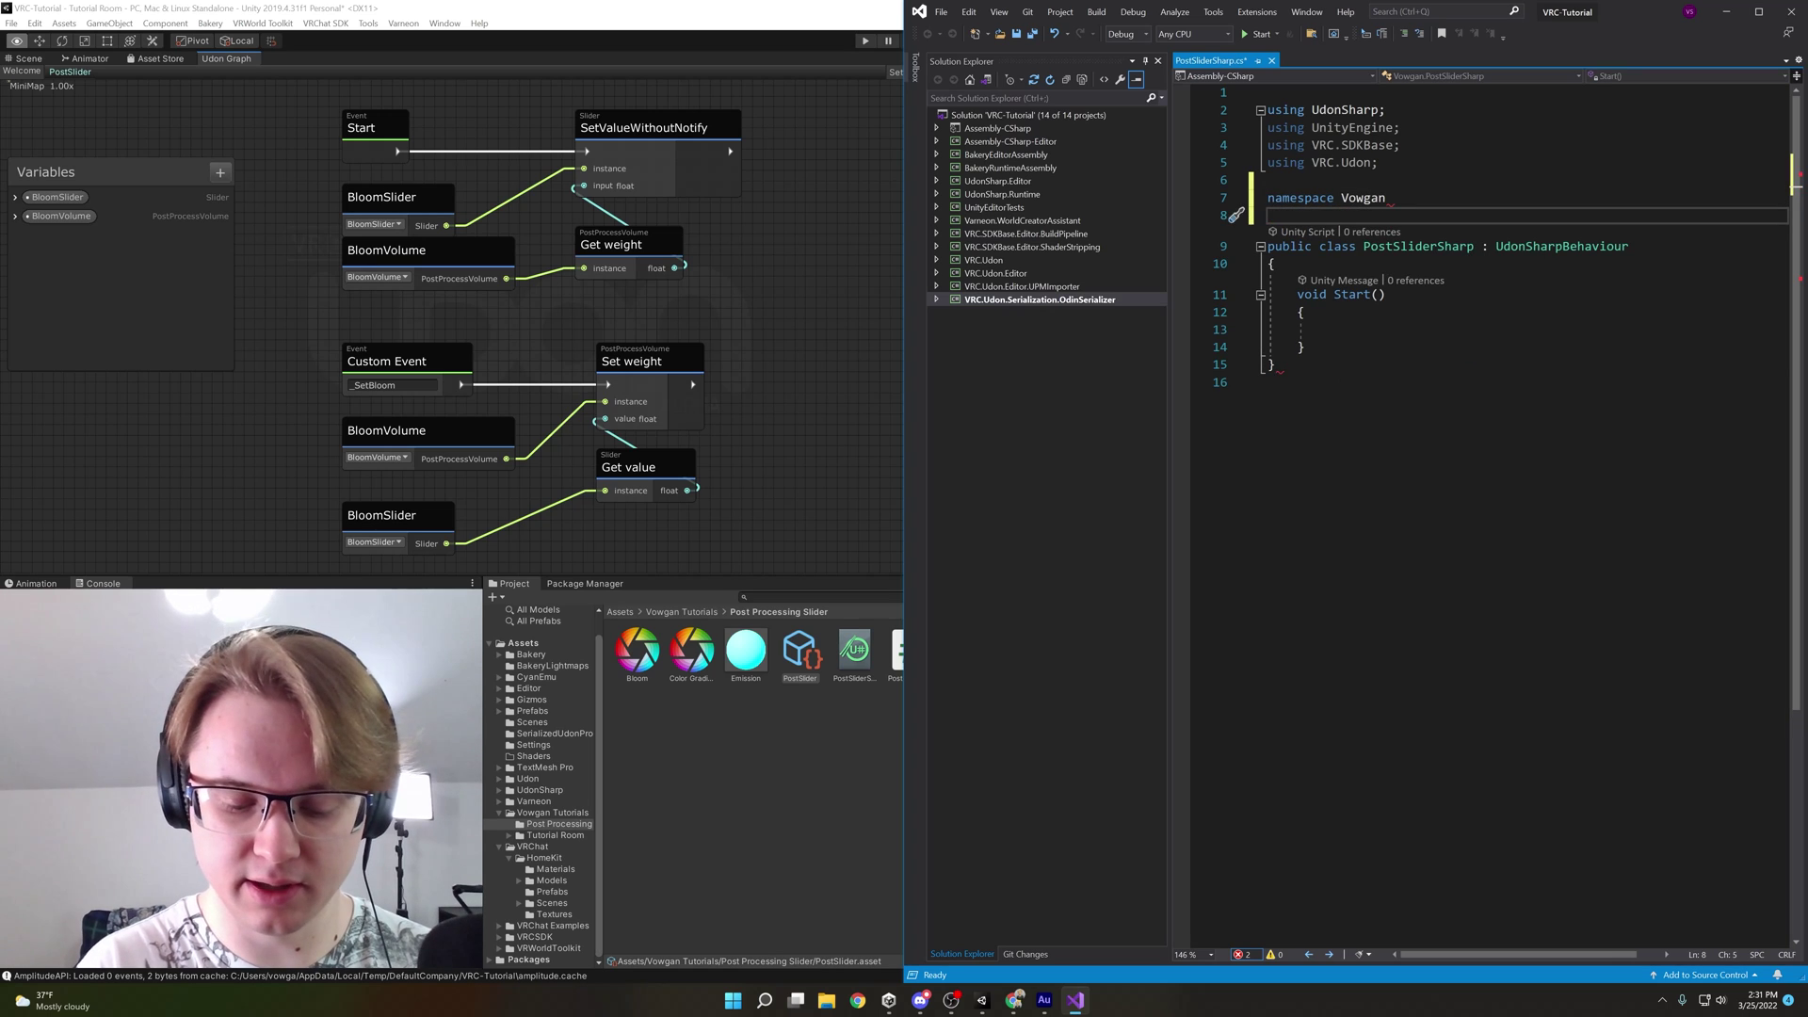
{"action": "type", "text": "{"}
{"action": "key", "text": "Return"}
{"action": "left_click_drag", "start_coordinate": [1276, 400], "coordinate": [1272, 234]}
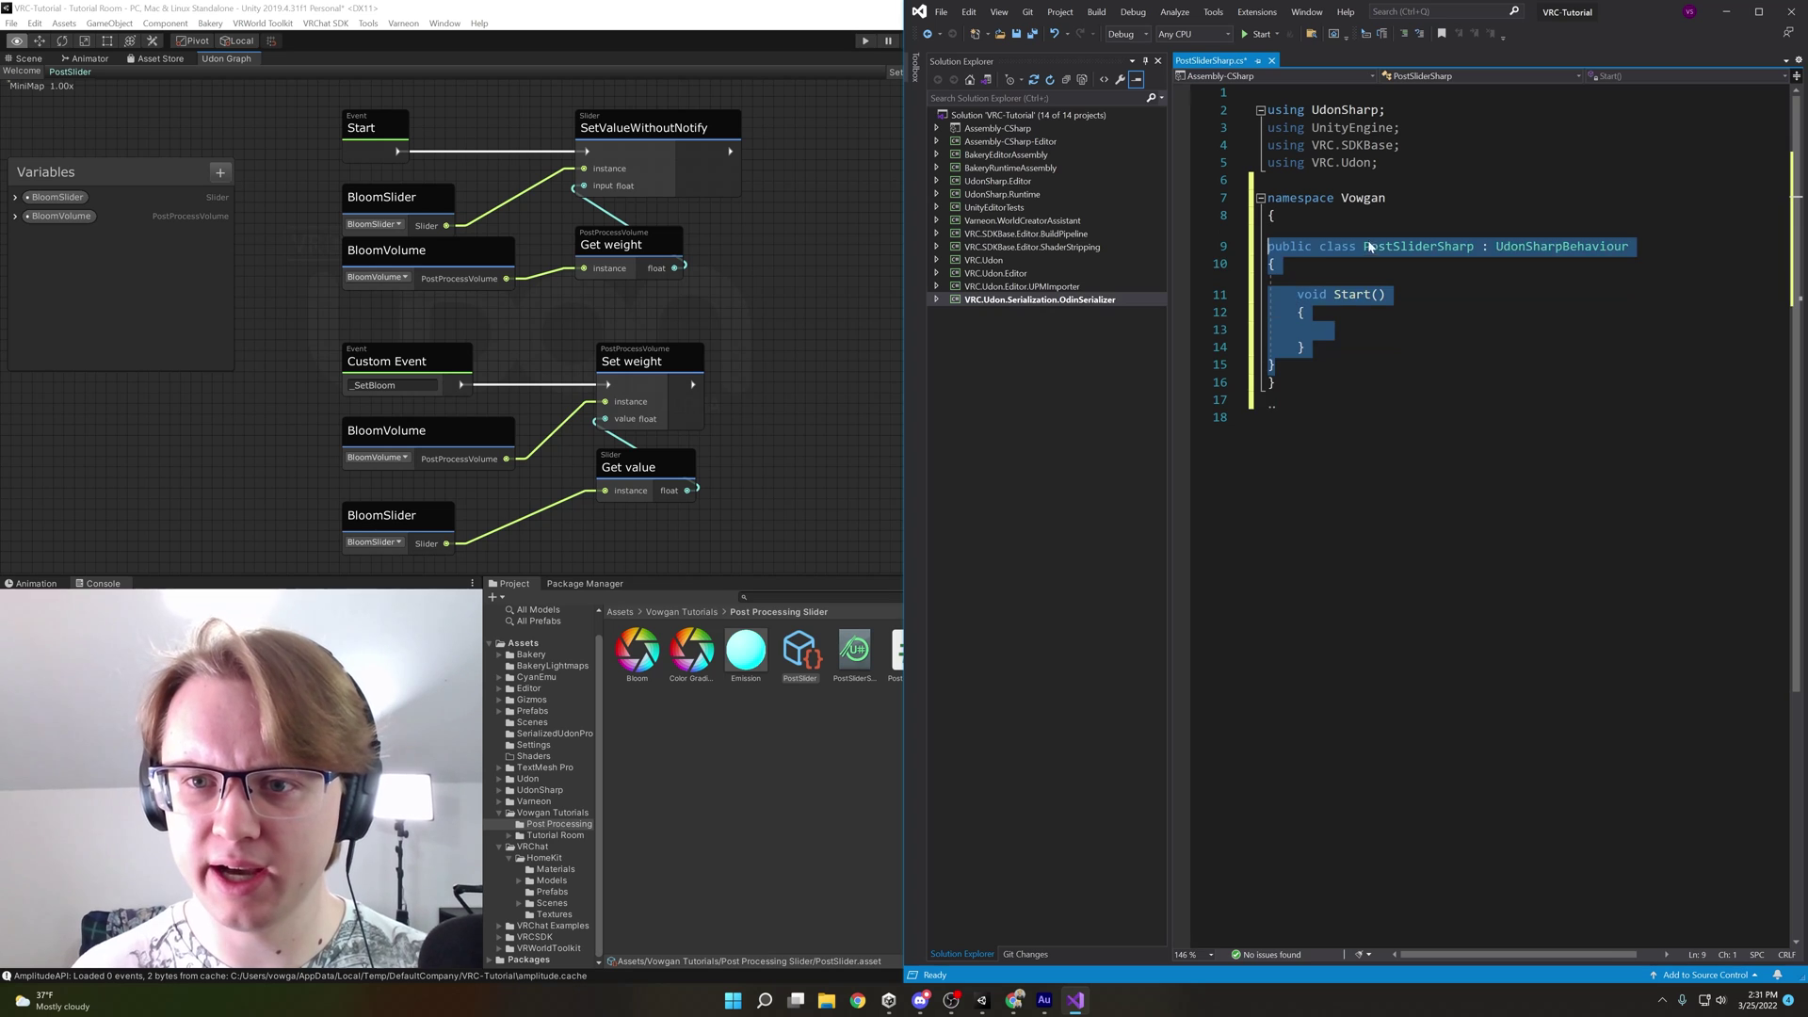
{"action": "left_click", "coordinate": [1357, 215]}
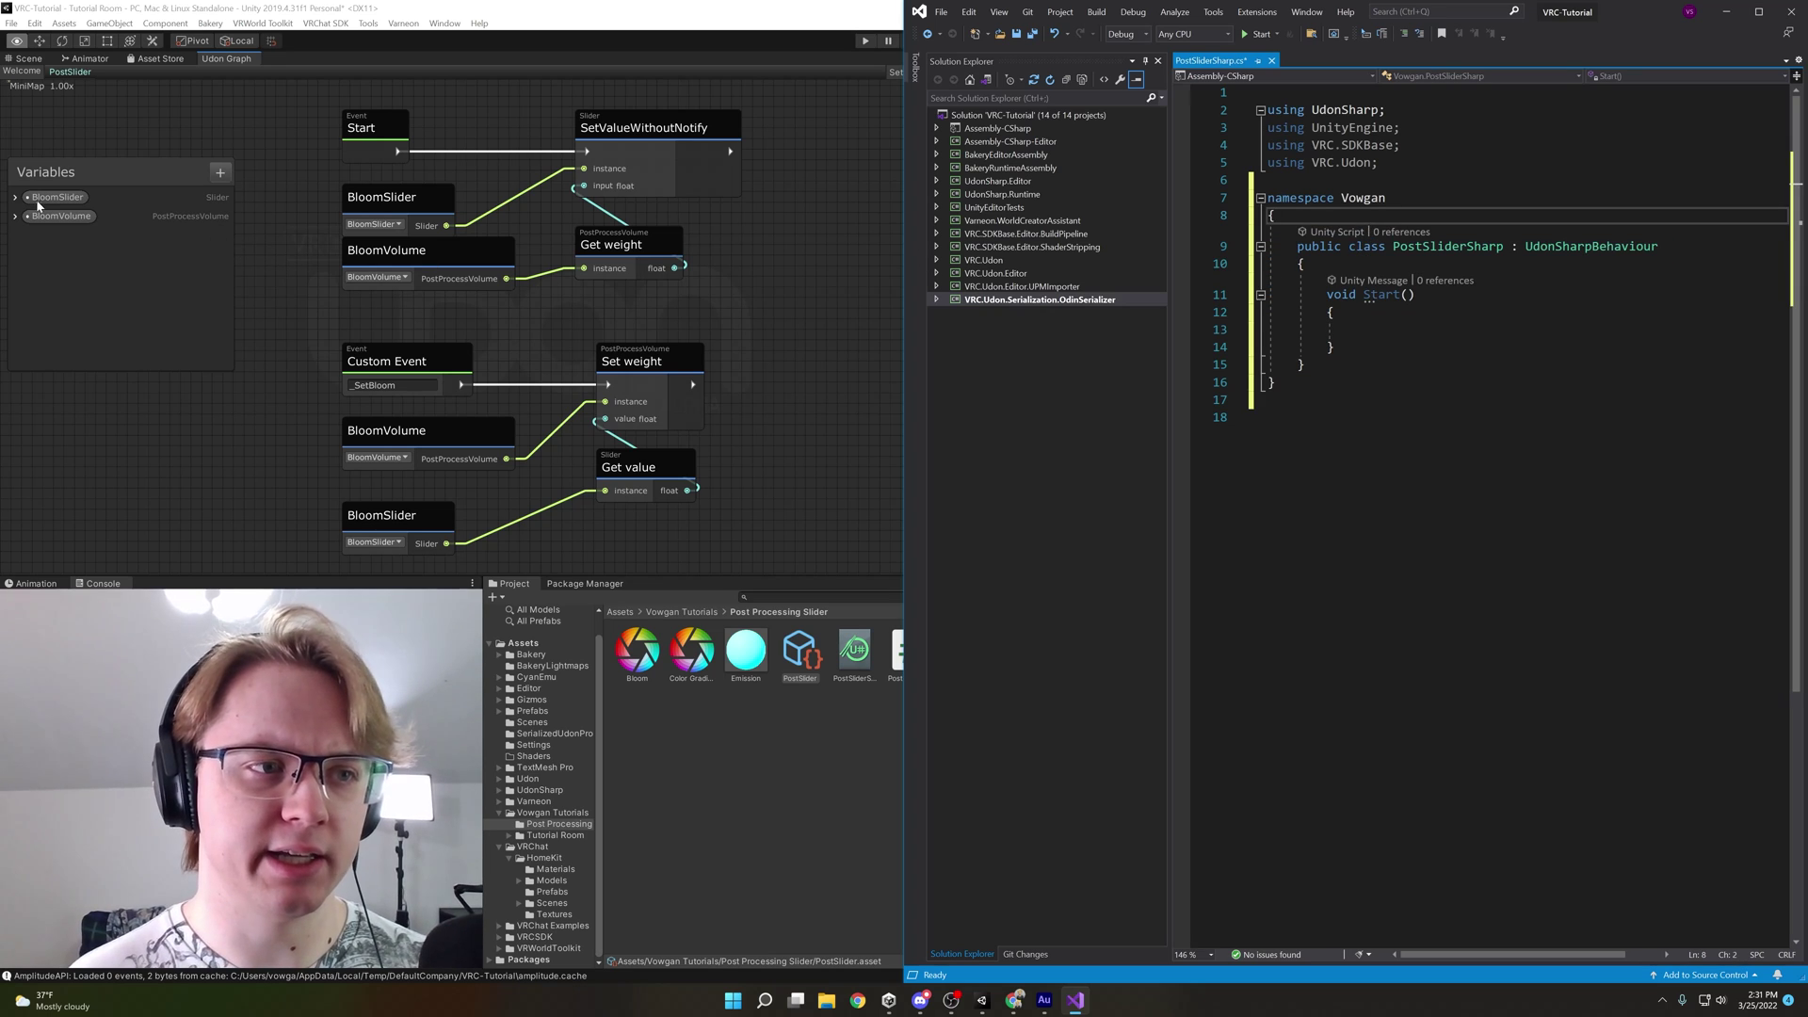
Make room at the top of the class body and type the BloomSlider field
{"action": "key", "text": "Down"}
{"action": "key", "text": "Down"}
{"action": "key", "text": "End"}
{"action": "key", "text": "Return"}
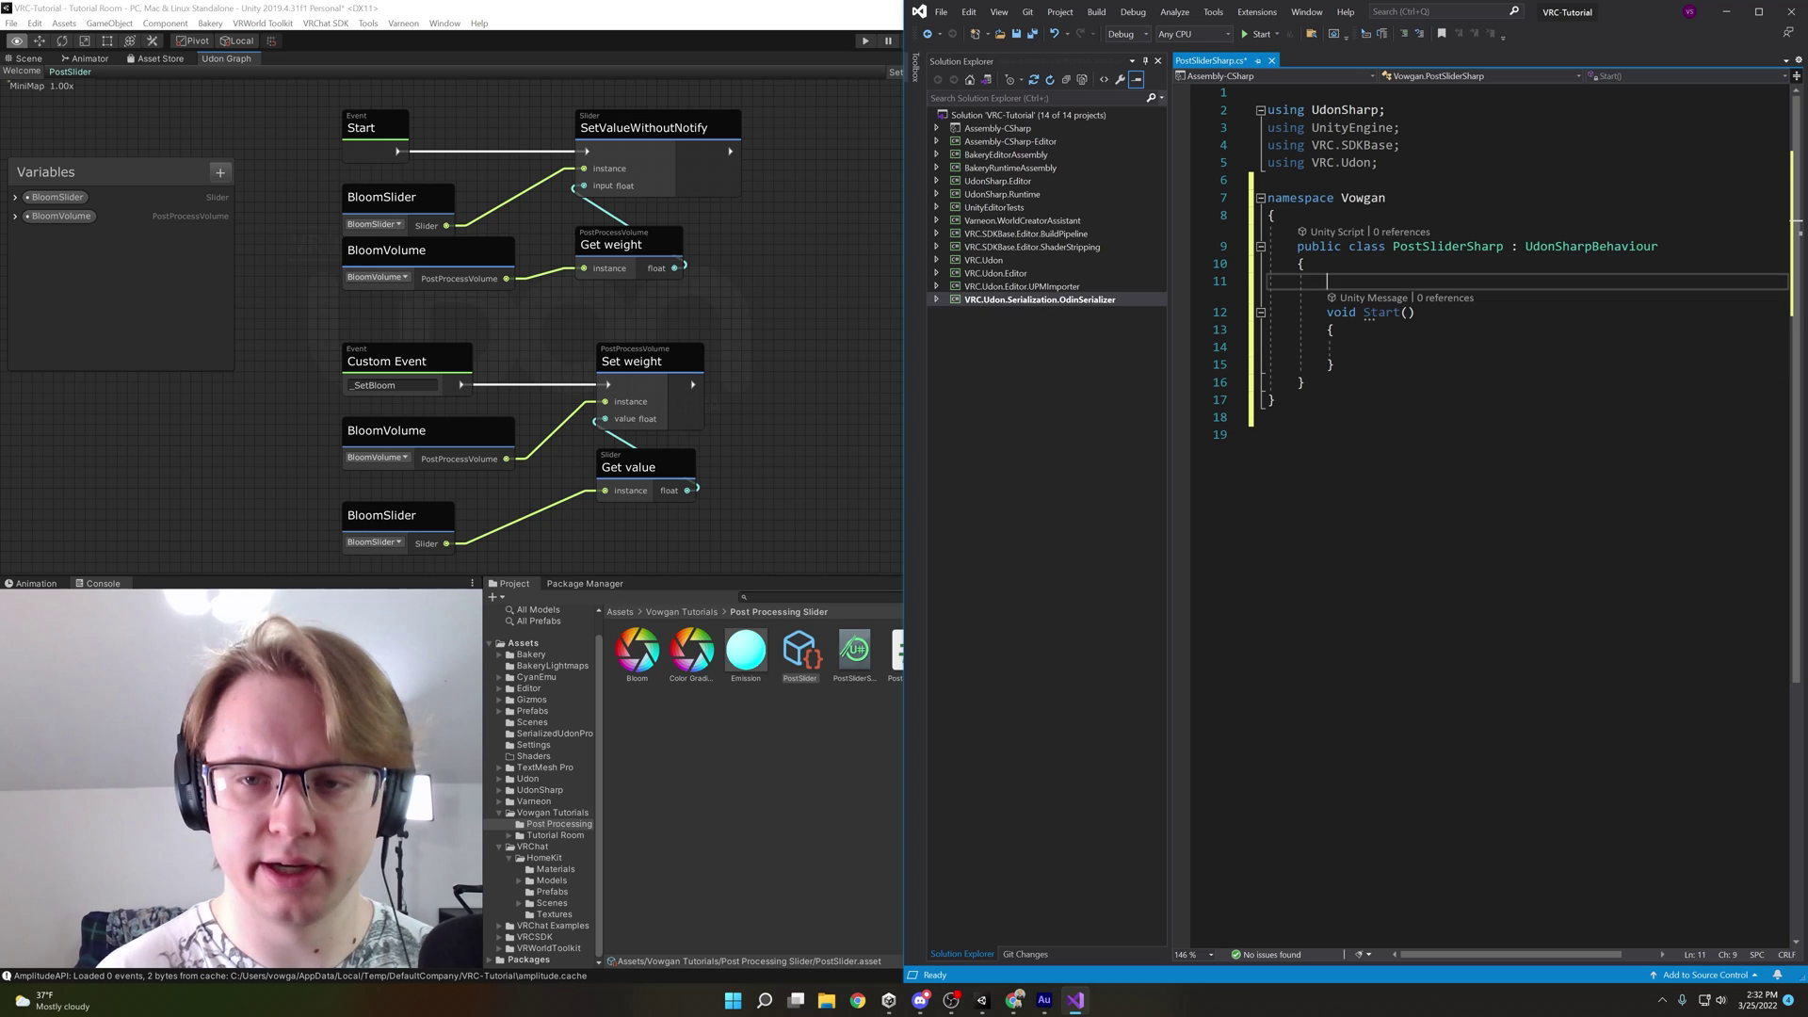
{"action": "key", "text": "Return"}
{"action": "key", "text": "Return"}
{"action": "key", "text": "Up"}
{"action": "type", "text": "public "}
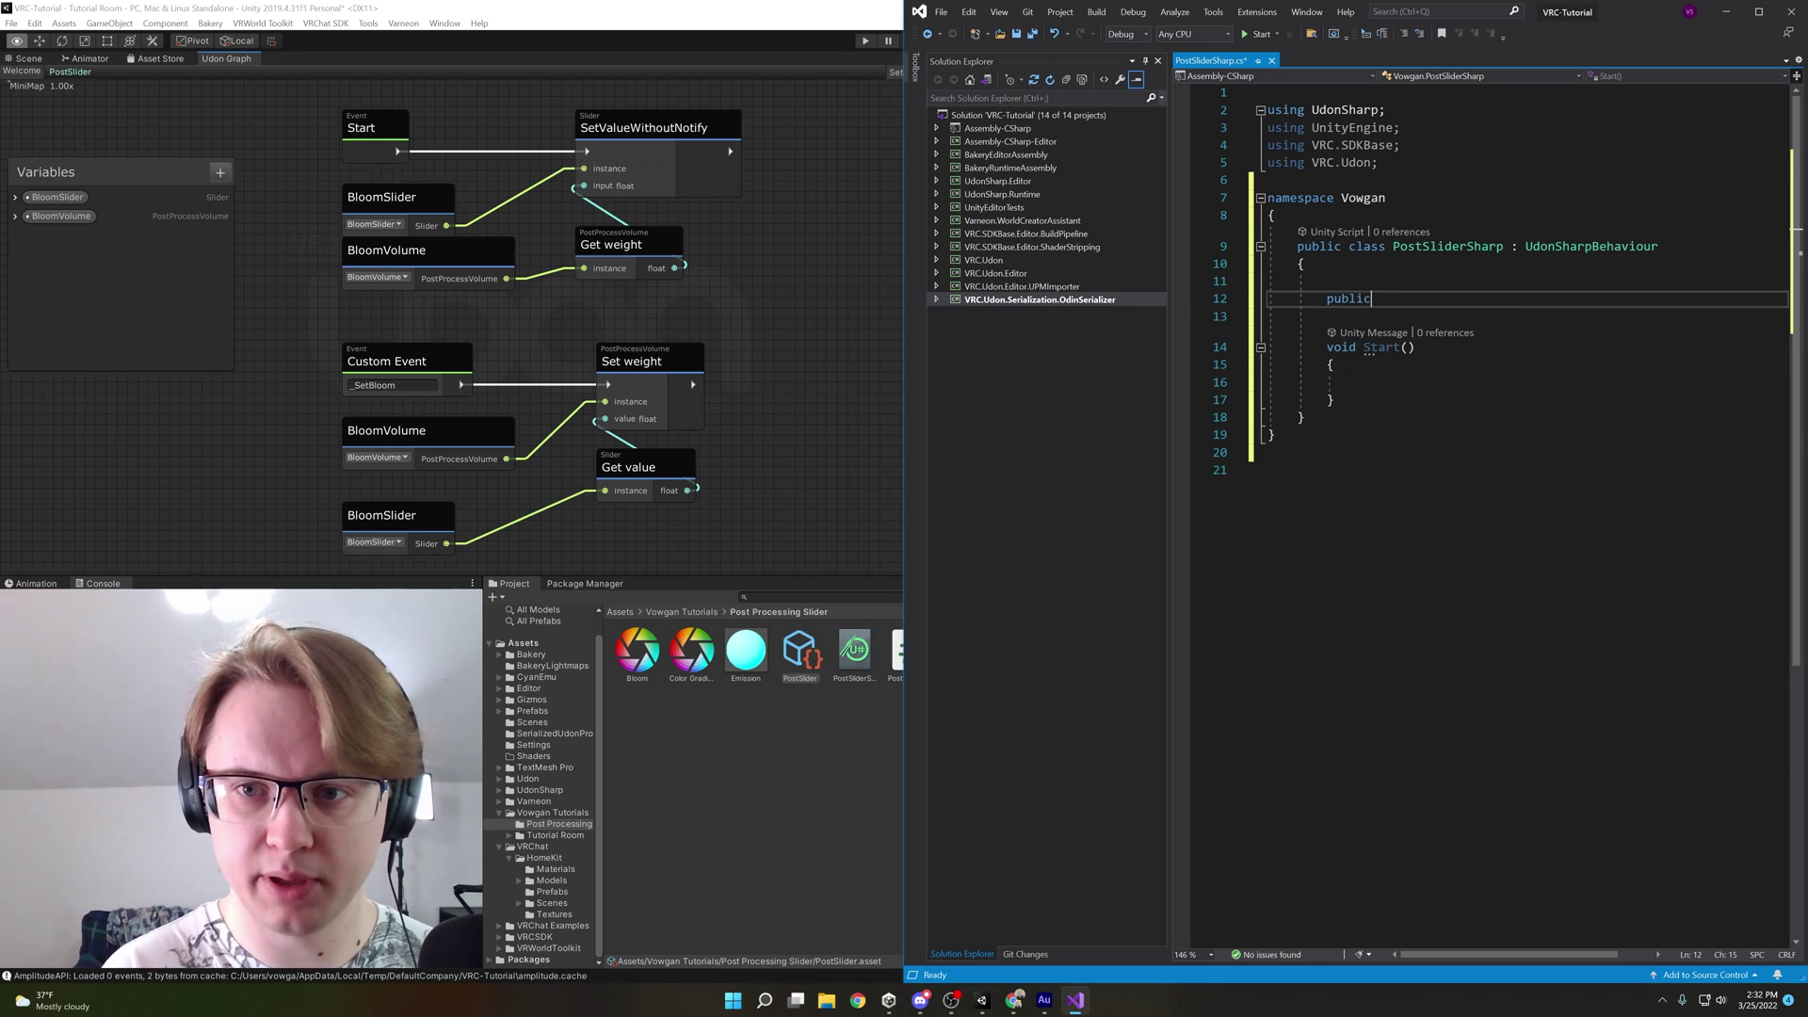
{"action": "type", "text": "slider"}
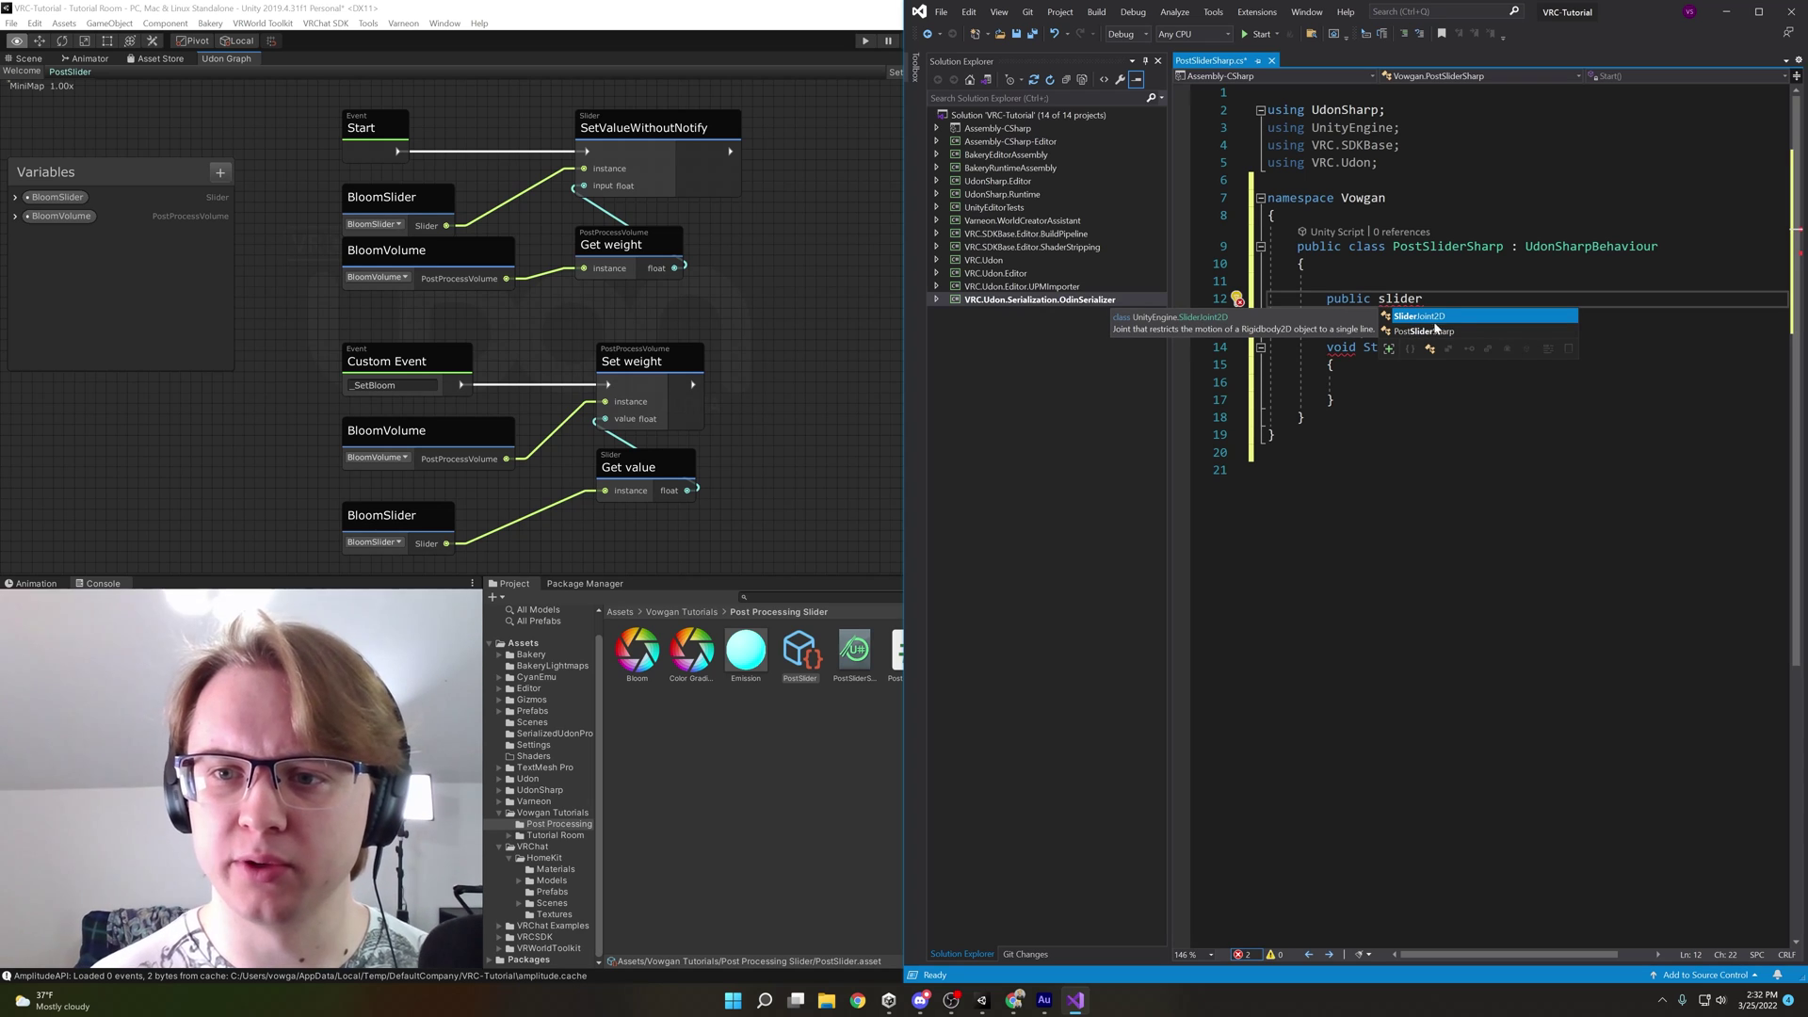
{"action": "key", "text": "Escape"}
Add a UnityEngine.UI using directive and fix the Slider type in the BloomSlider field
{"action": "key", "text": "Up"}
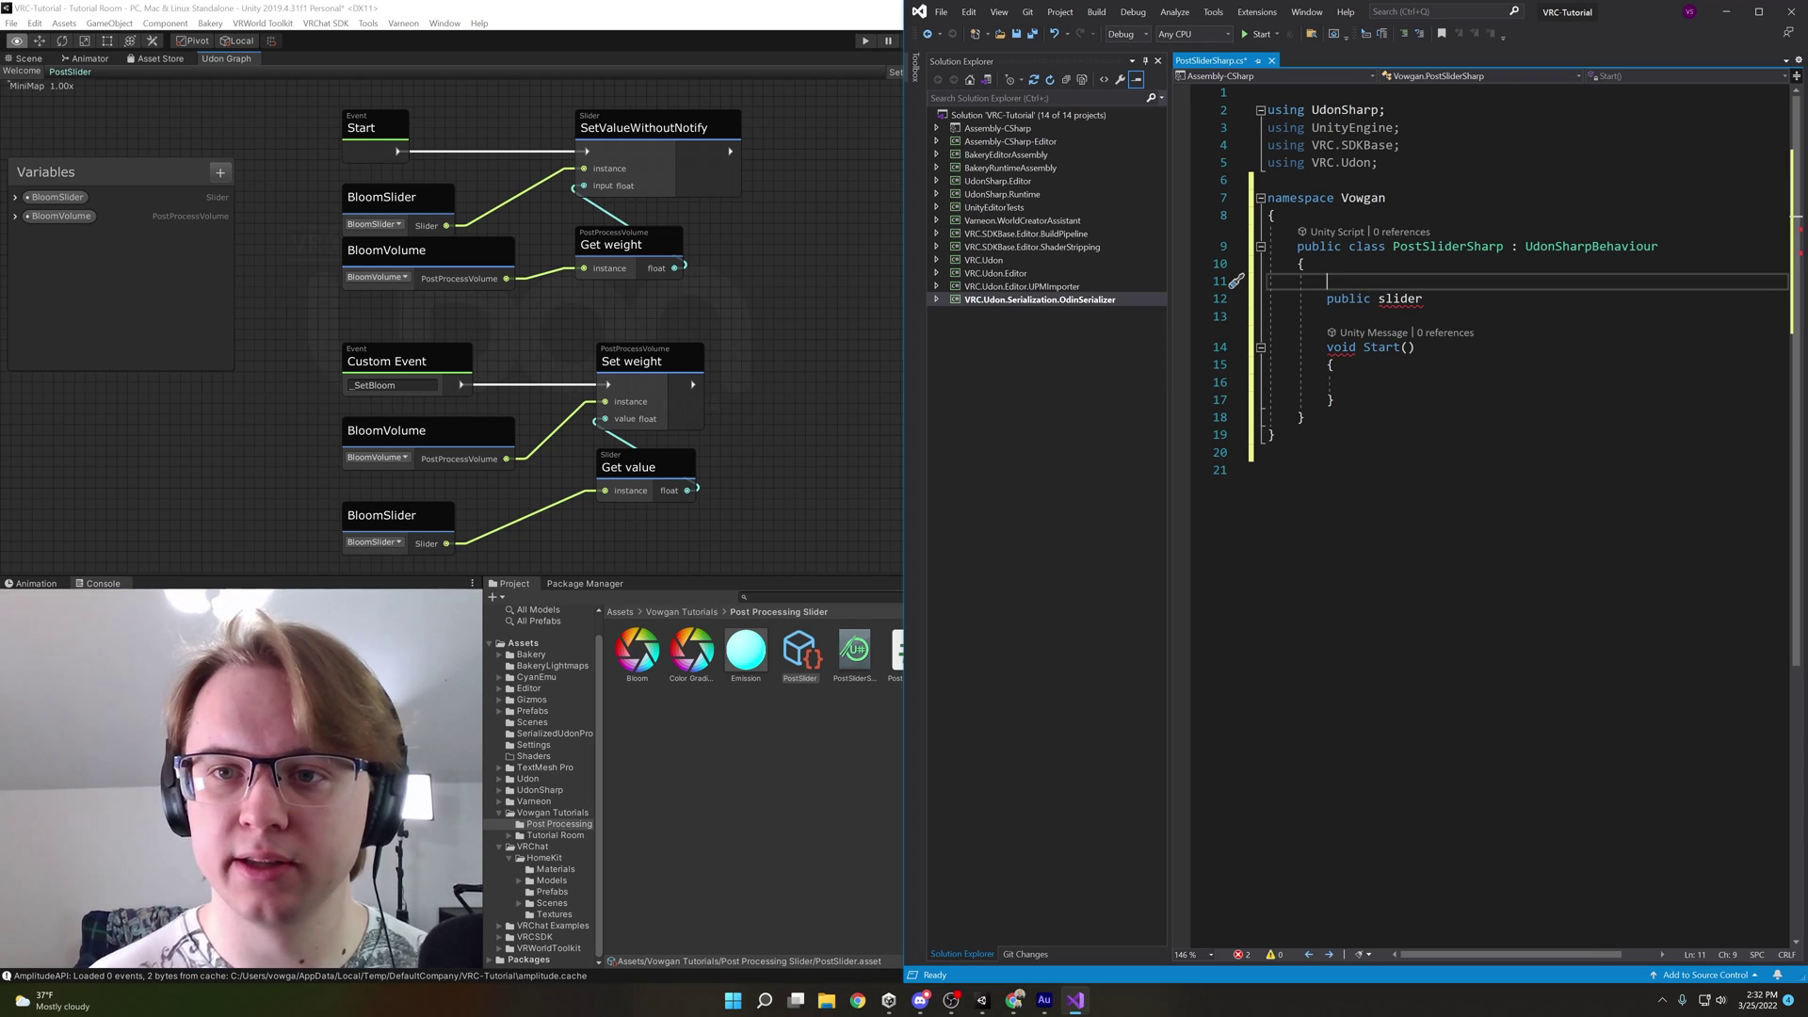
{"action": "key", "text": "Up"}
{"action": "key", "text": "Up"}
{"action": "key", "text": "Up"}
{"action": "key", "text": "End"}
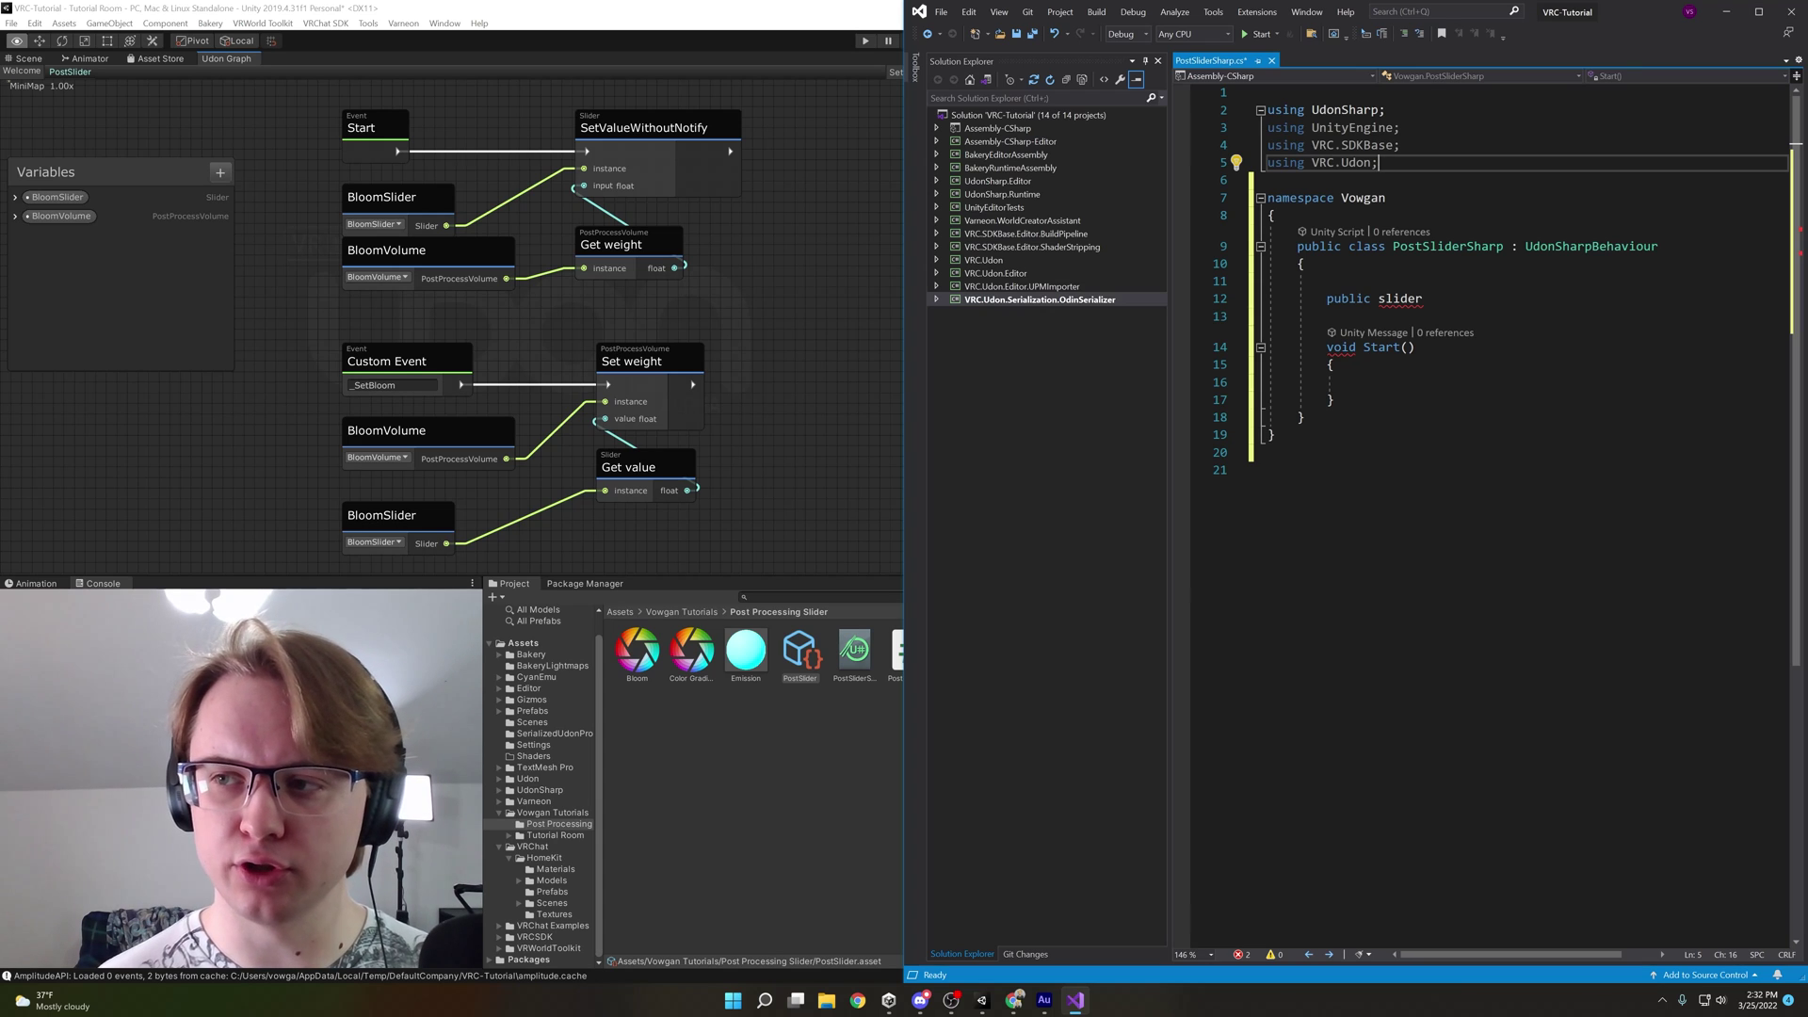
{"action": "key", "text": "Return"}
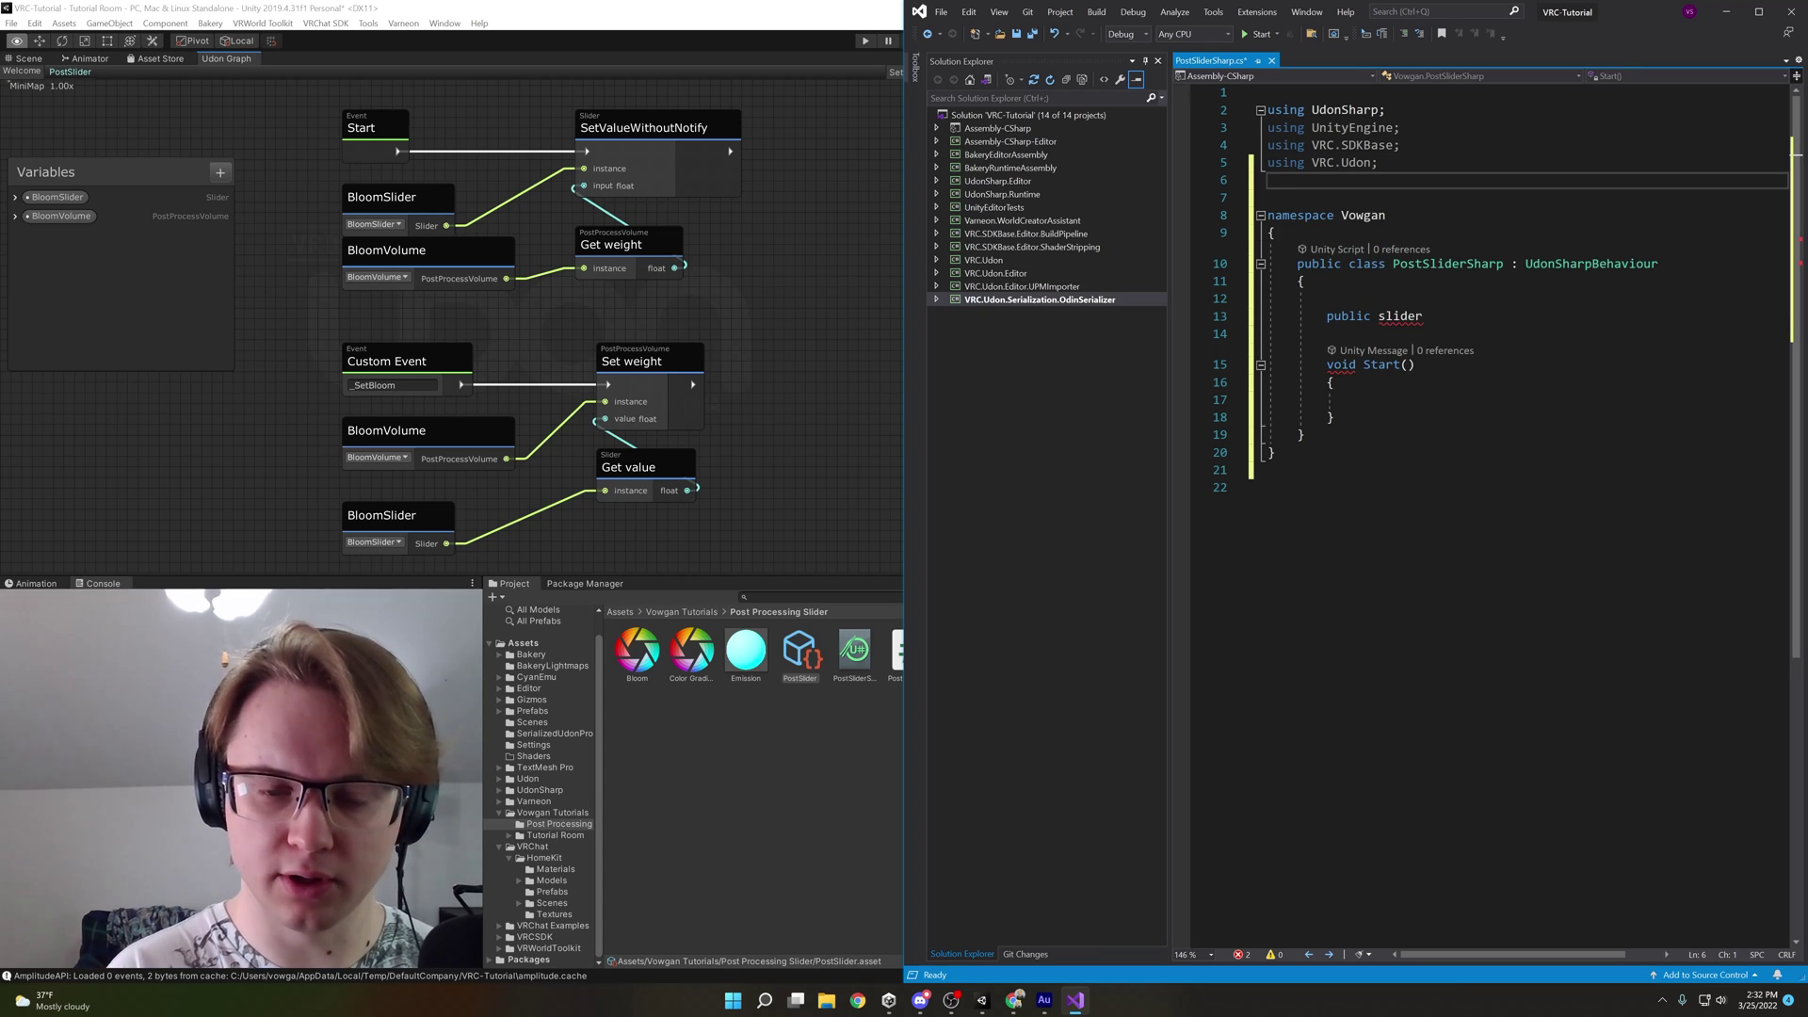
{"action": "type", "text": "using "}
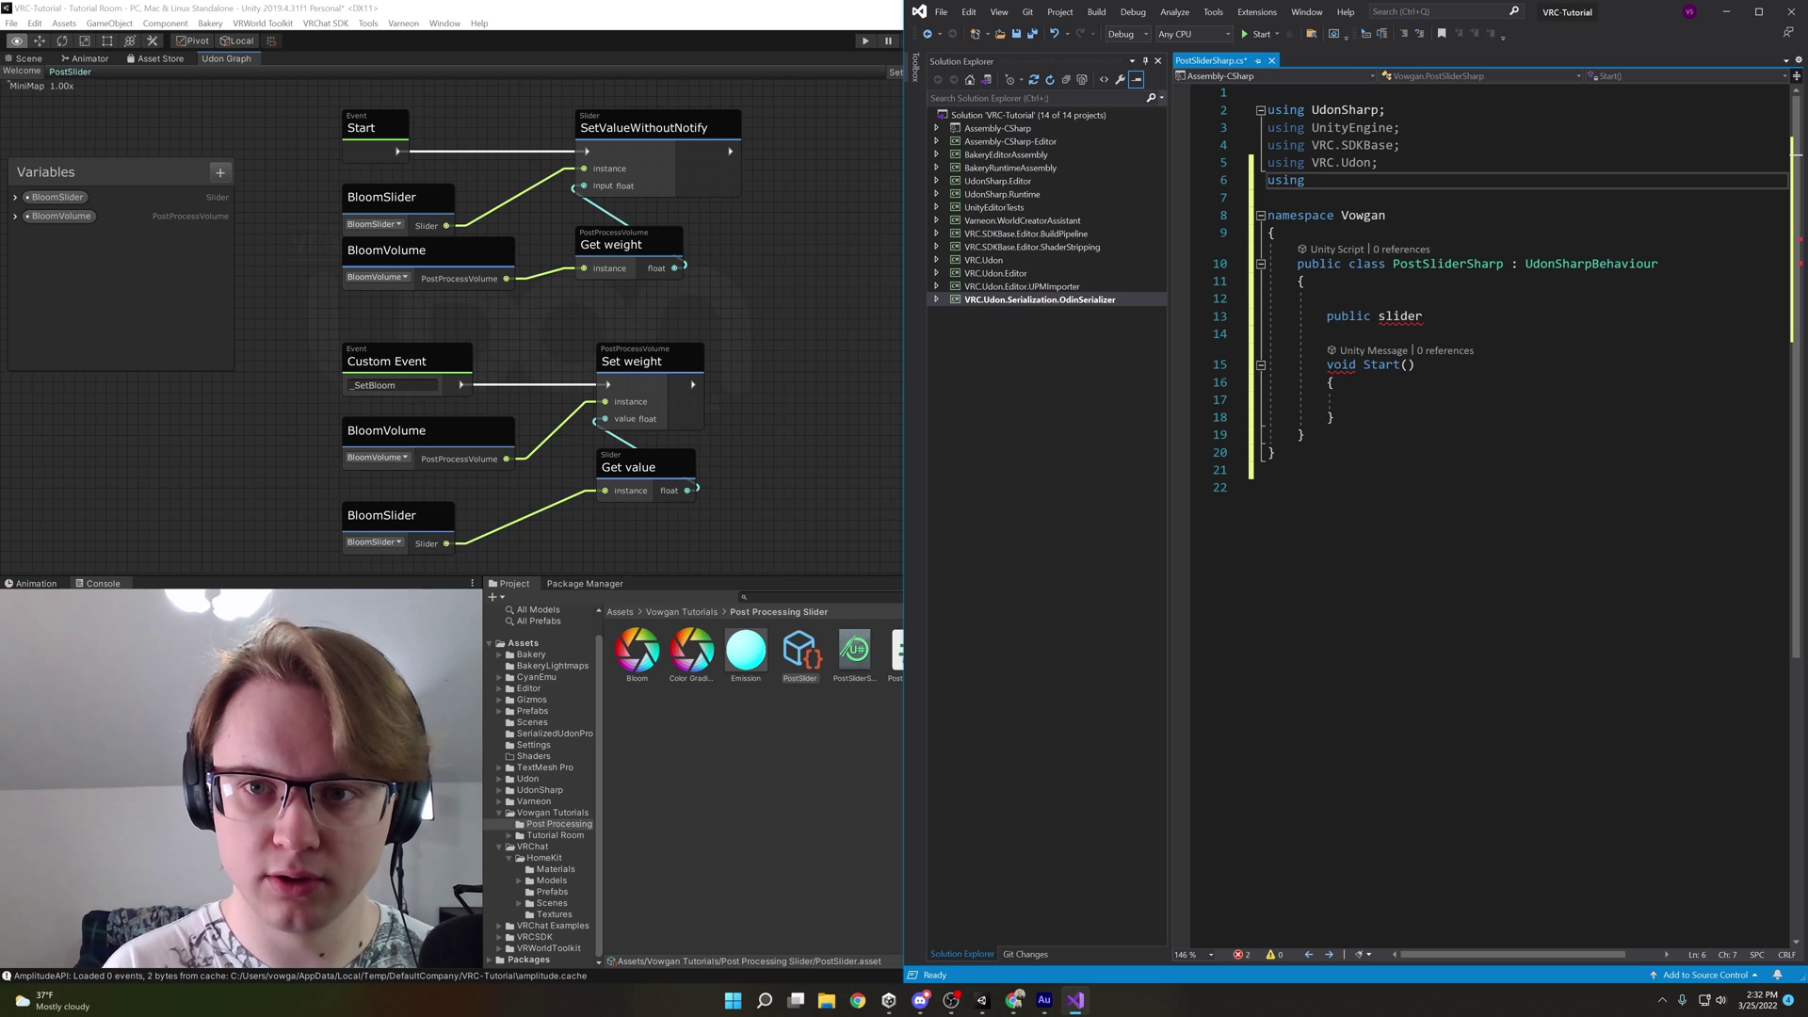
{"action": "type", "text": "UnityEngine."}
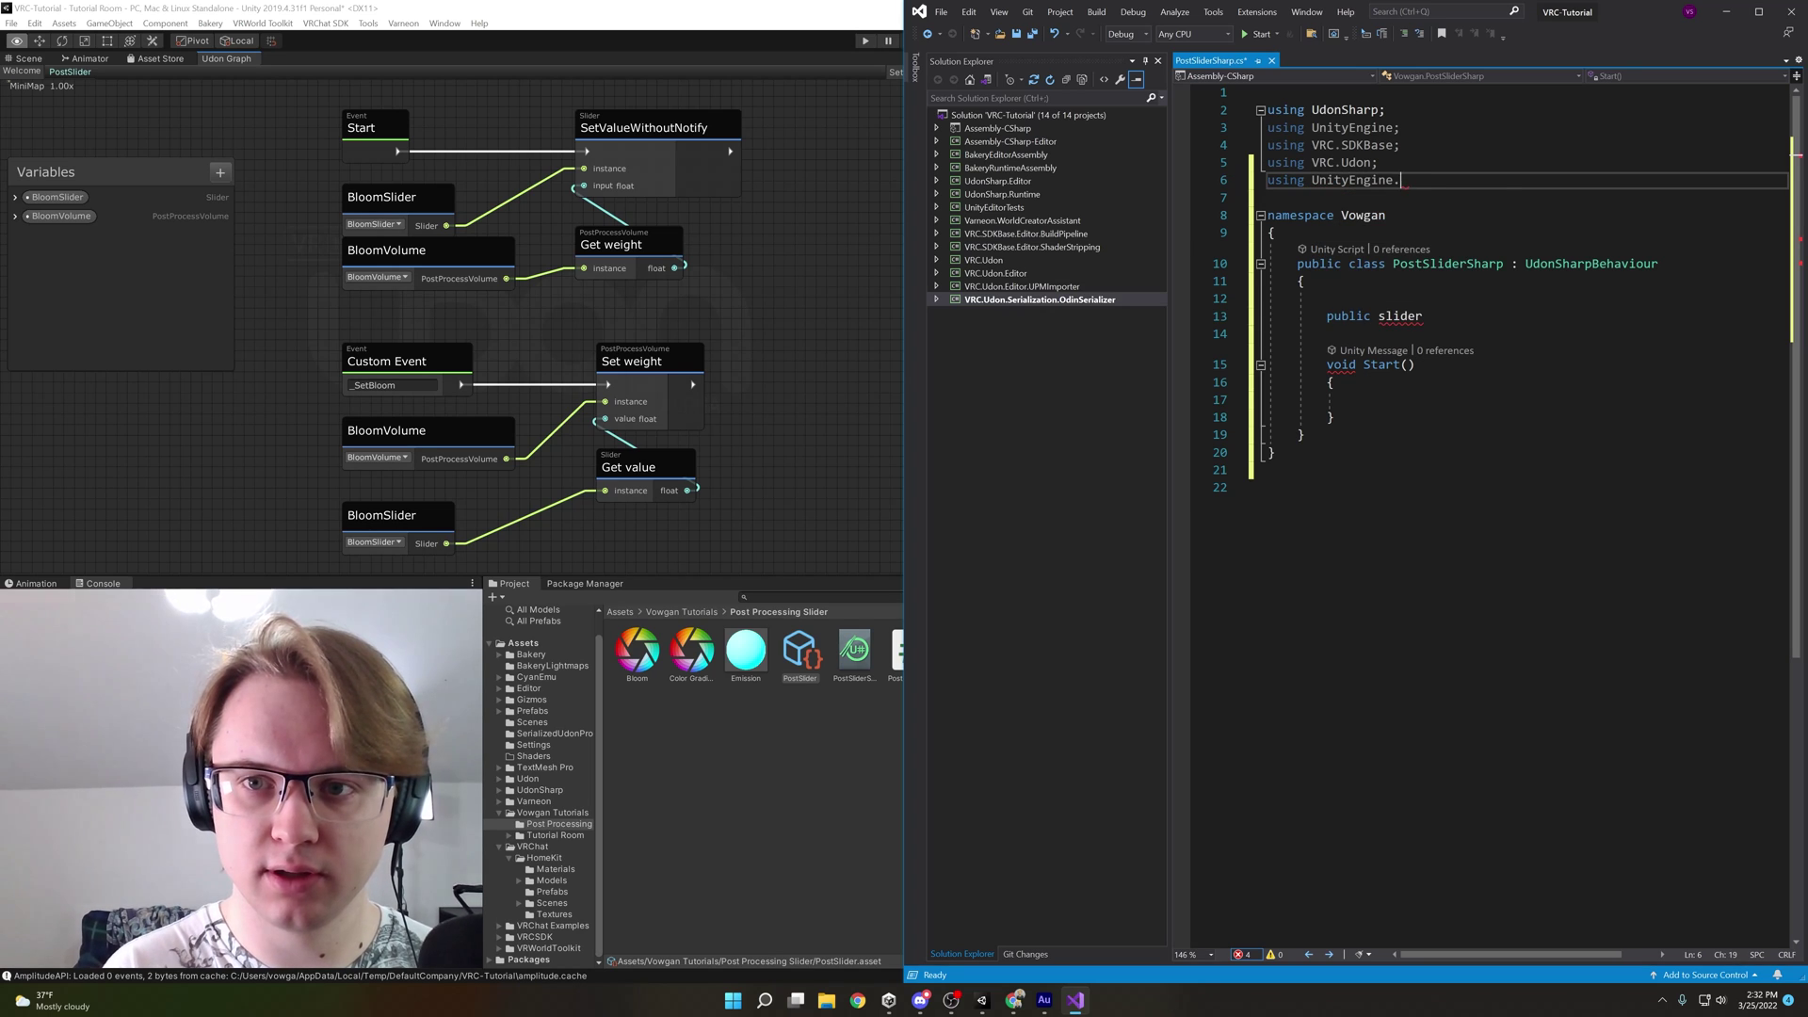
{"action": "type", "text": "UI;"}
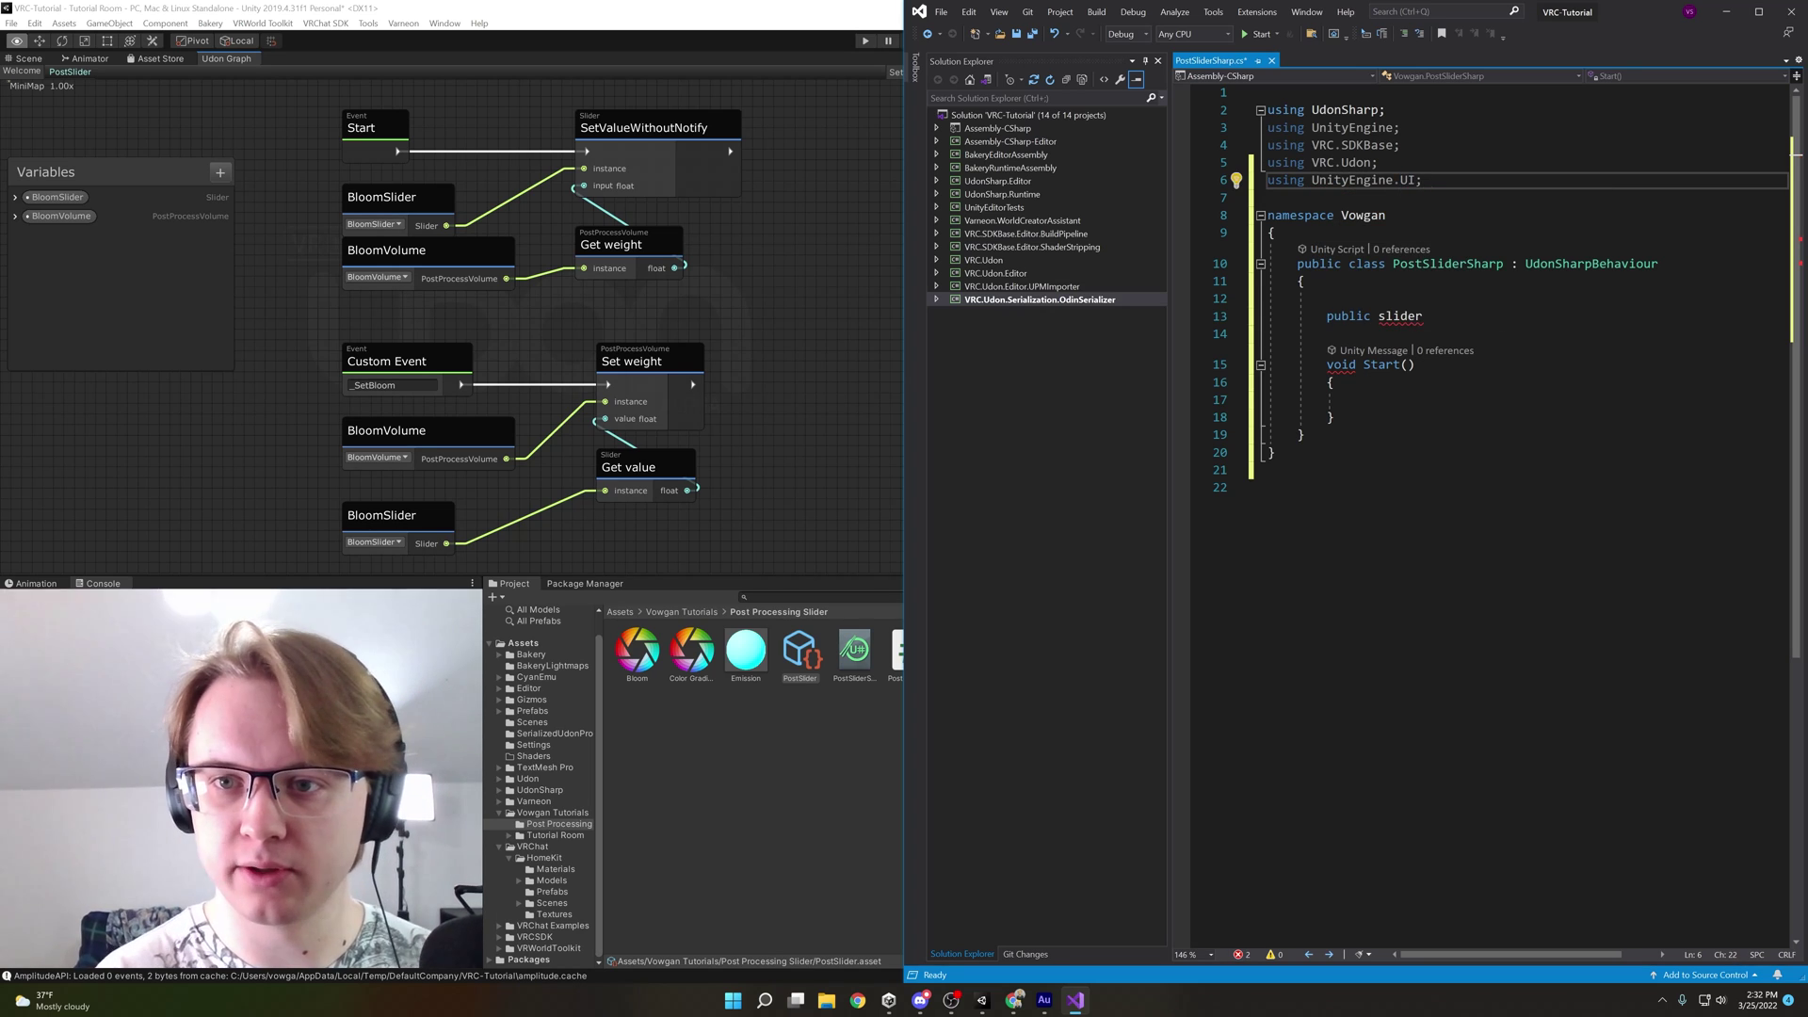
{"action": "left_click", "coordinate": [1407, 321]}
{"action": "double_click", "coordinate": [1408, 321]}
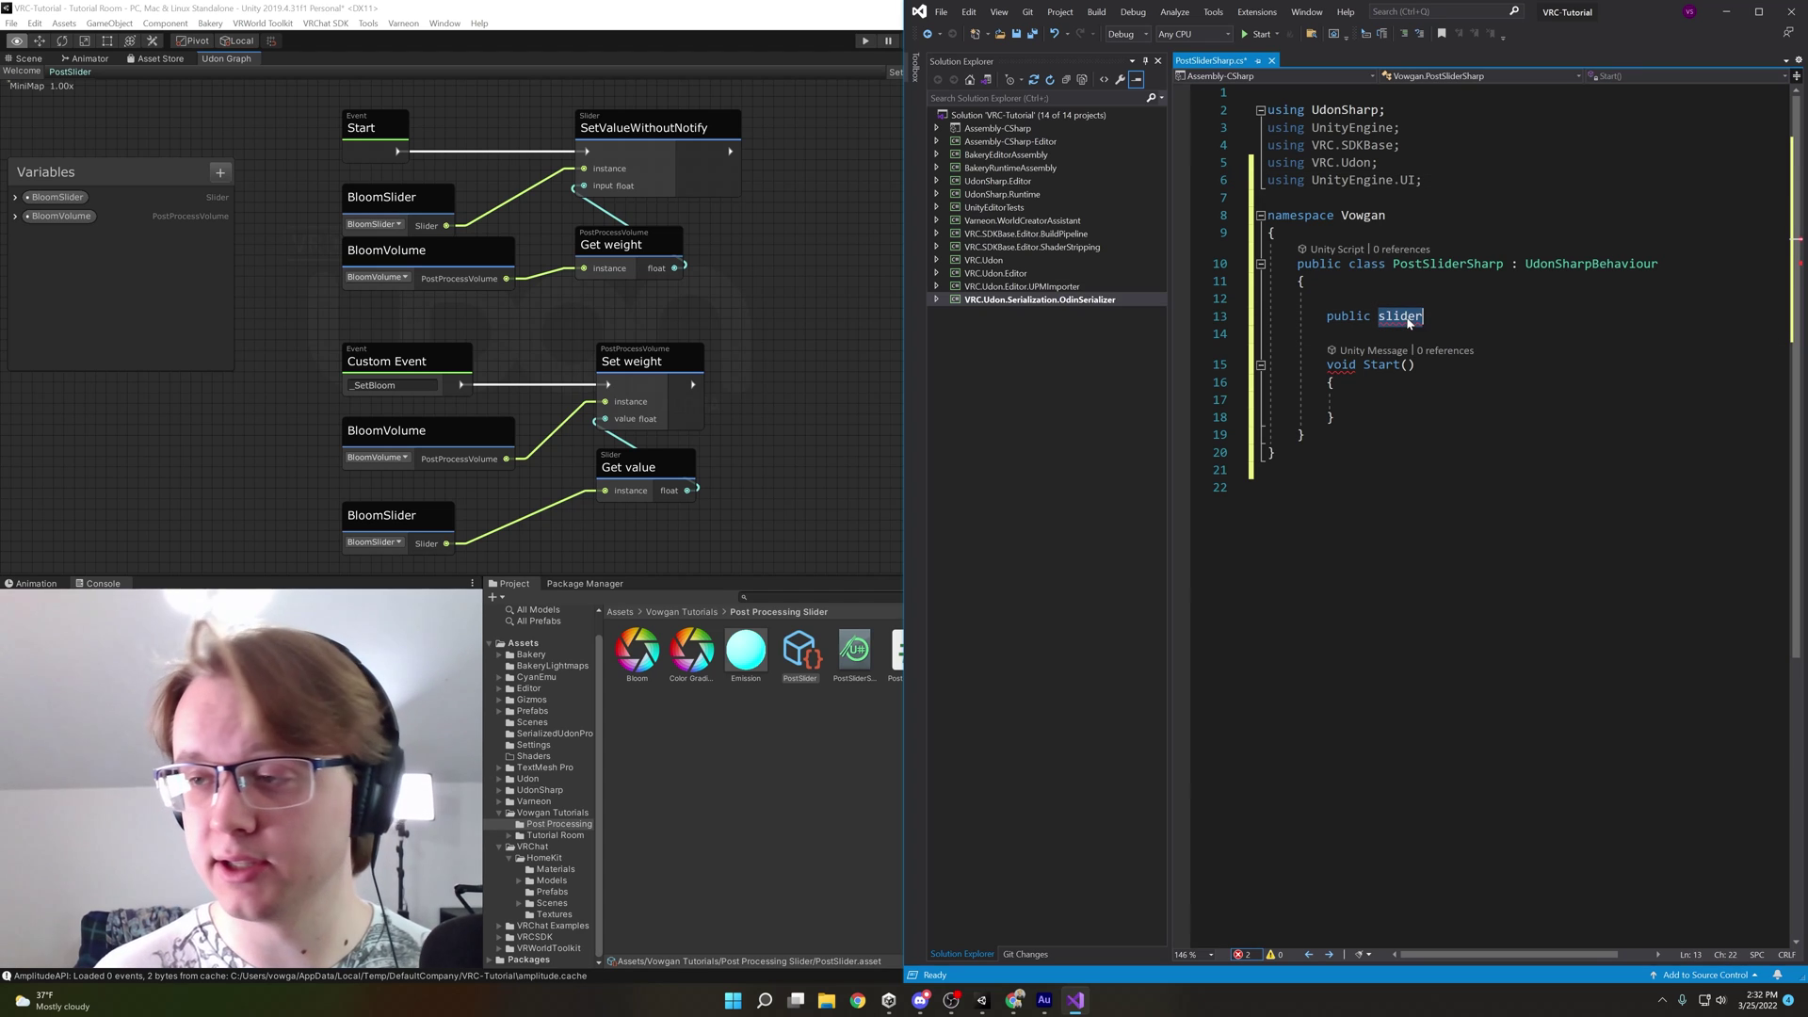
{"action": "type", "text": "Slider"}
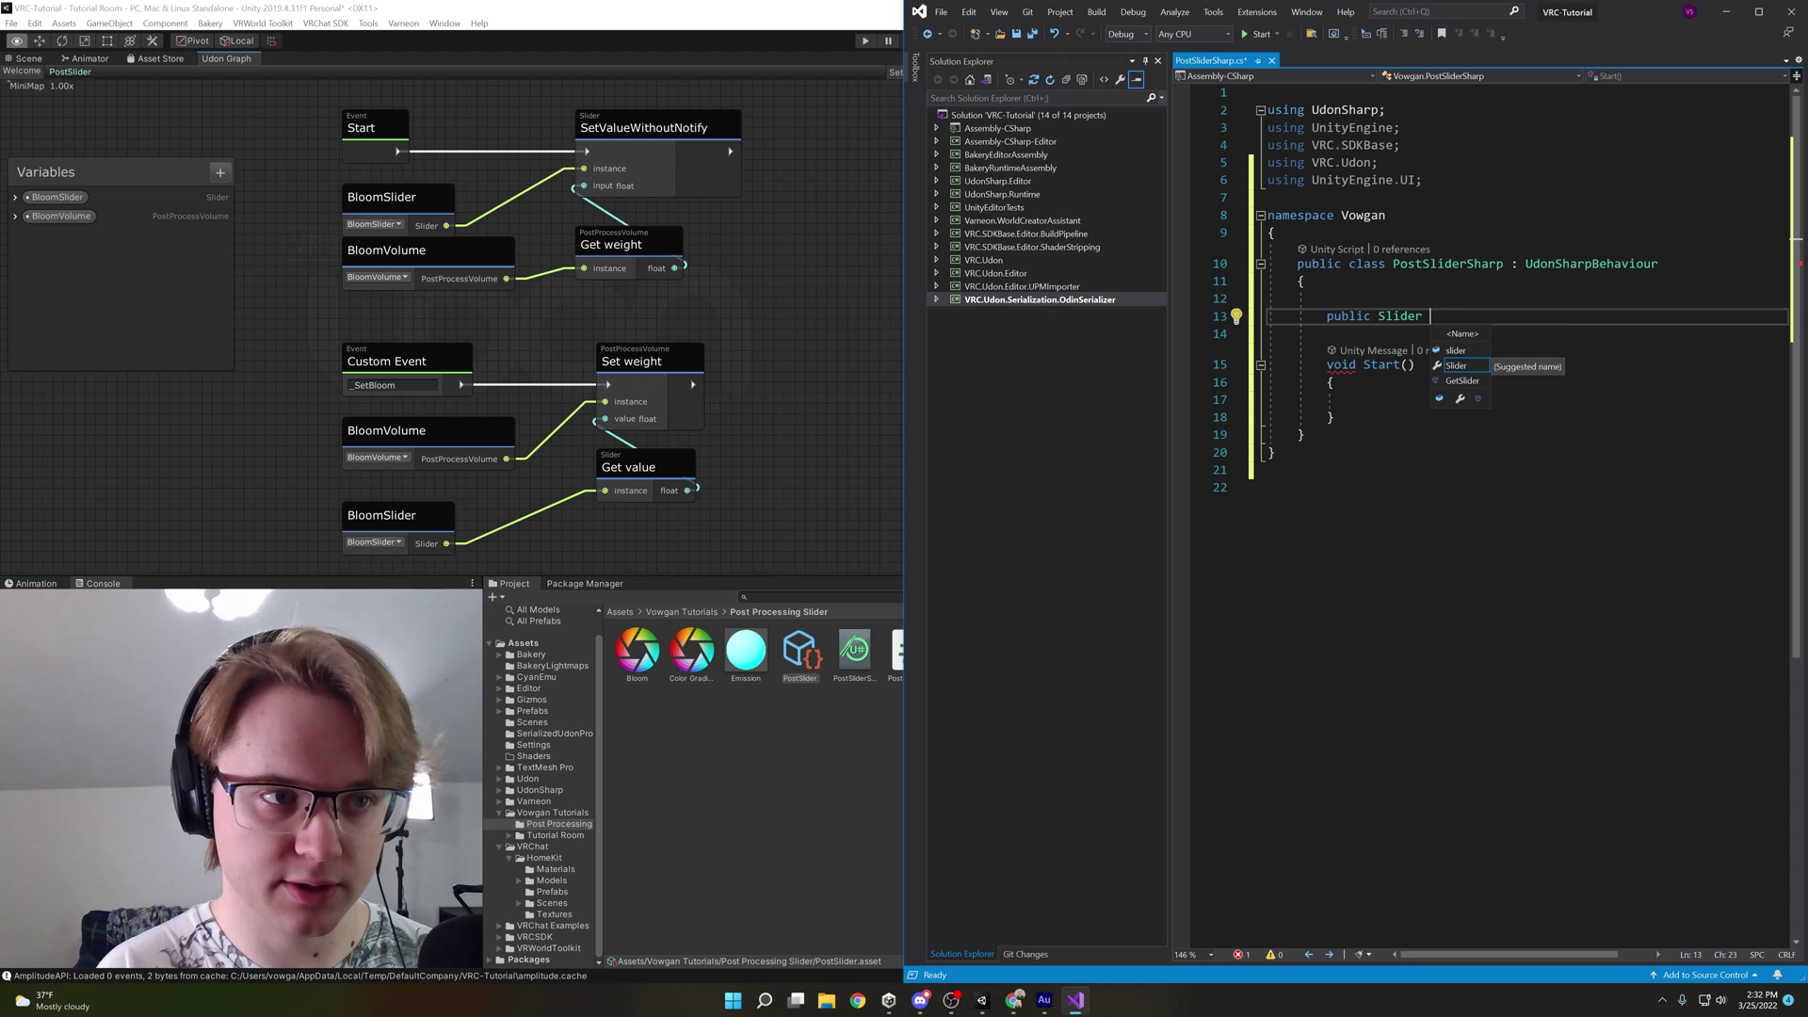
{"action": "type", "text": " BloomSlider;"}
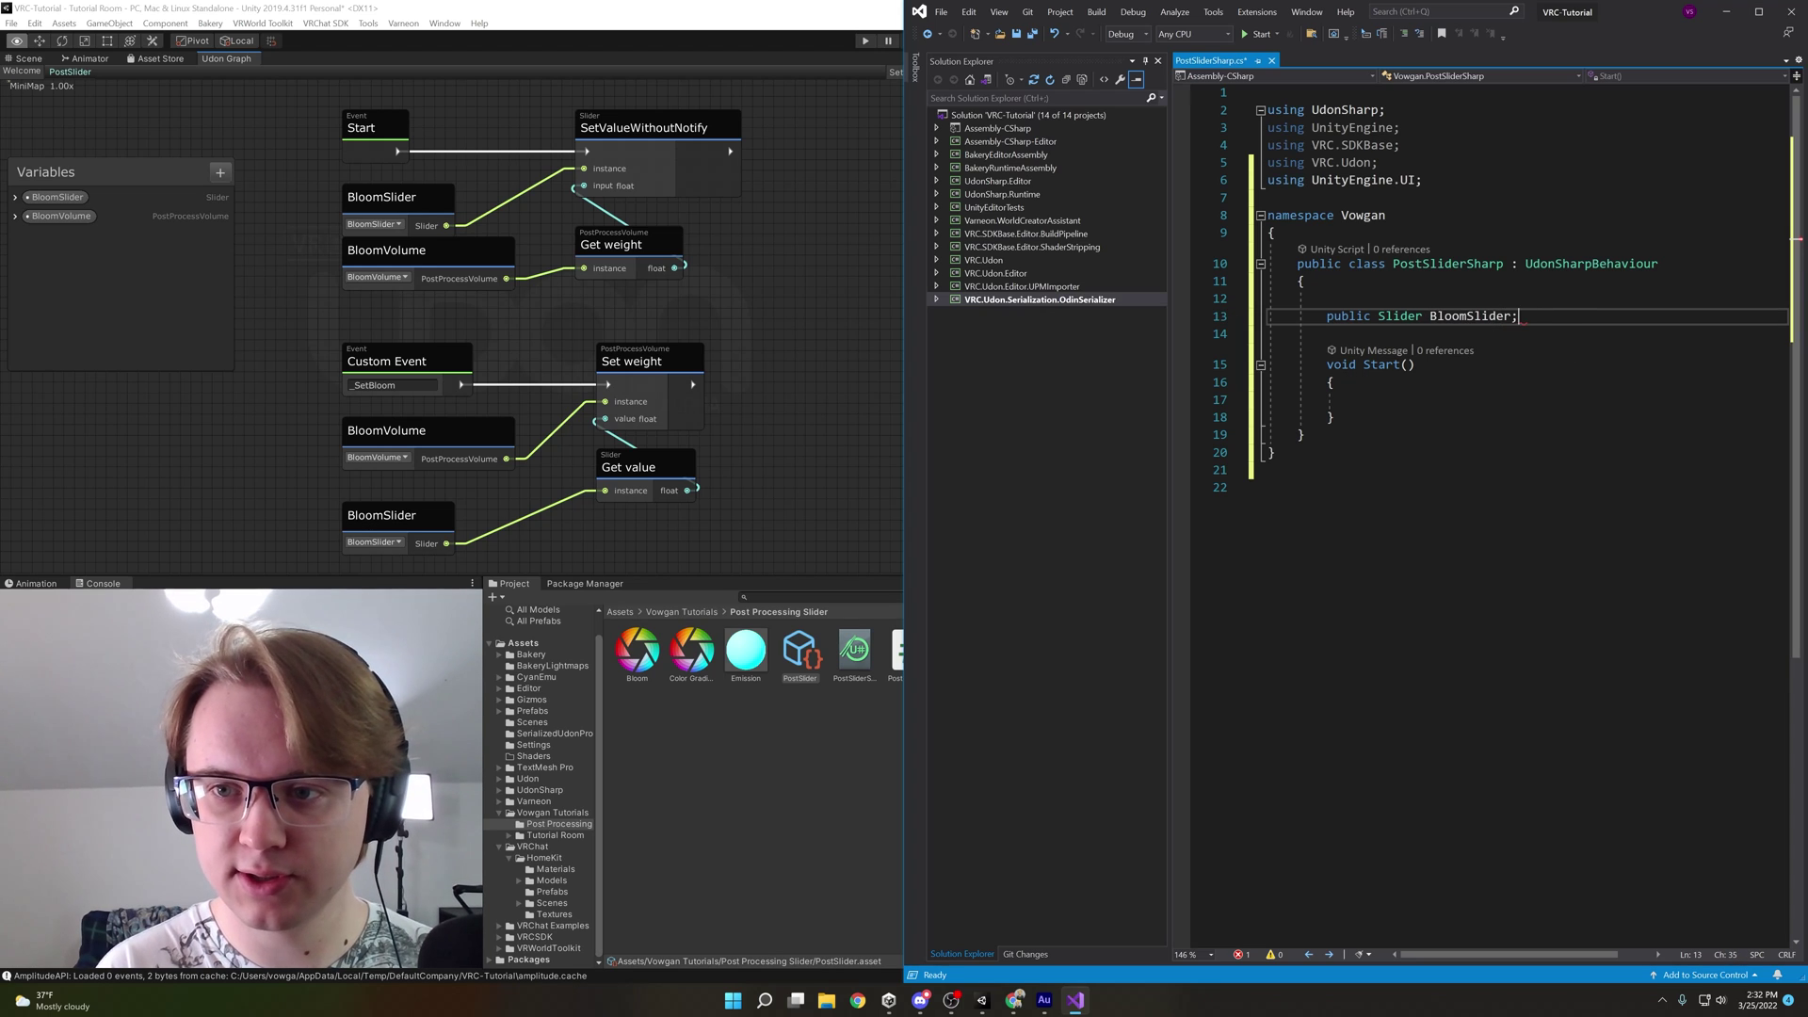
{"action": "key", "text": "Return"}
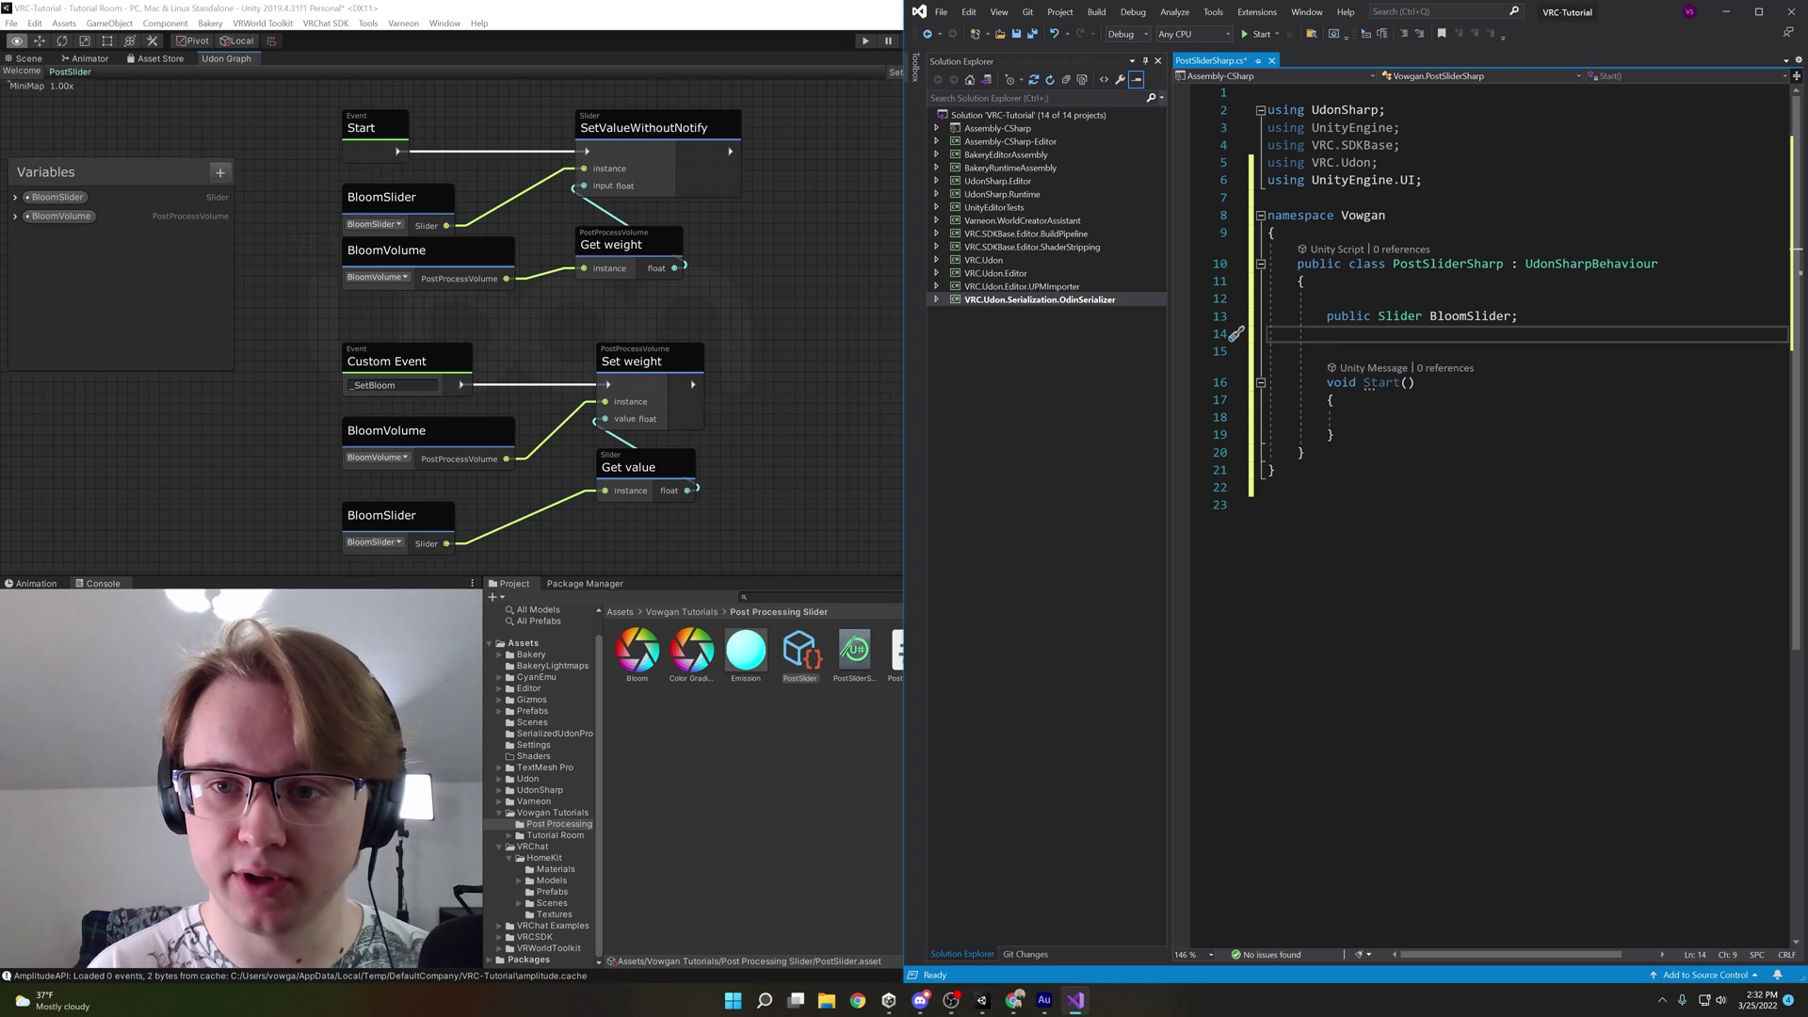
{"action": "type", "text": "public Post"}
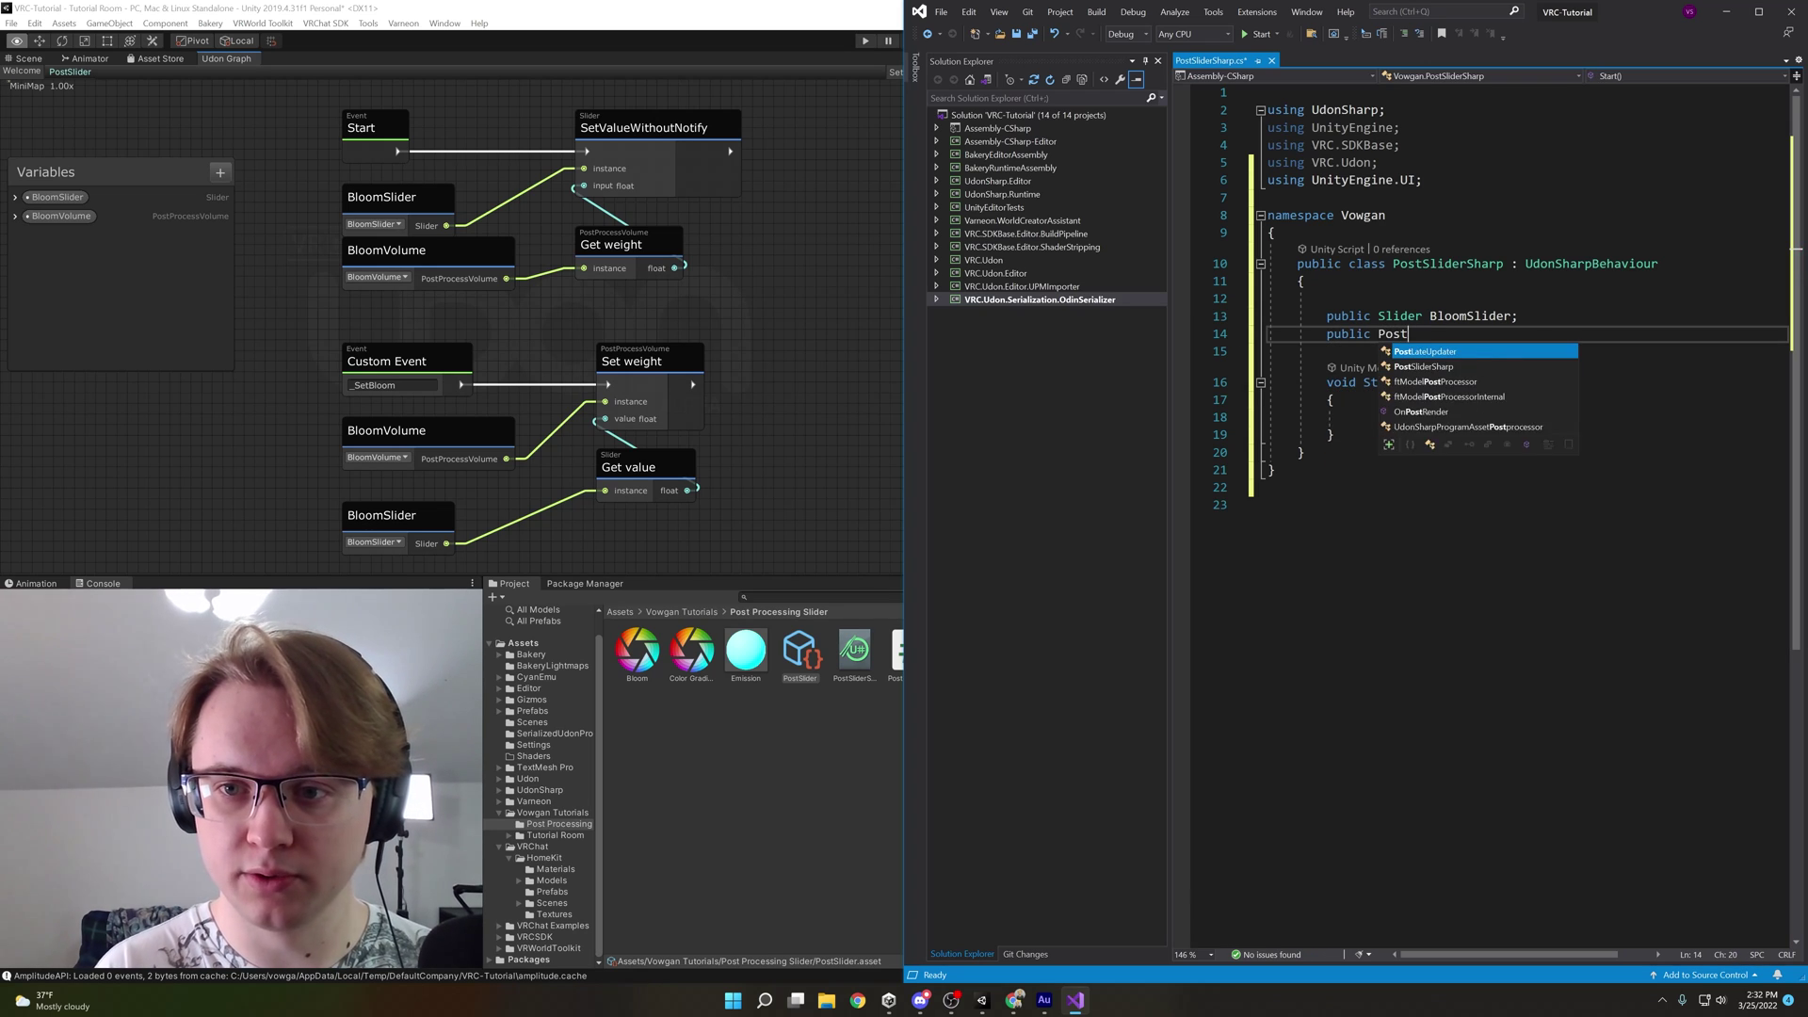
{"action": "type", "text": "Pro"}
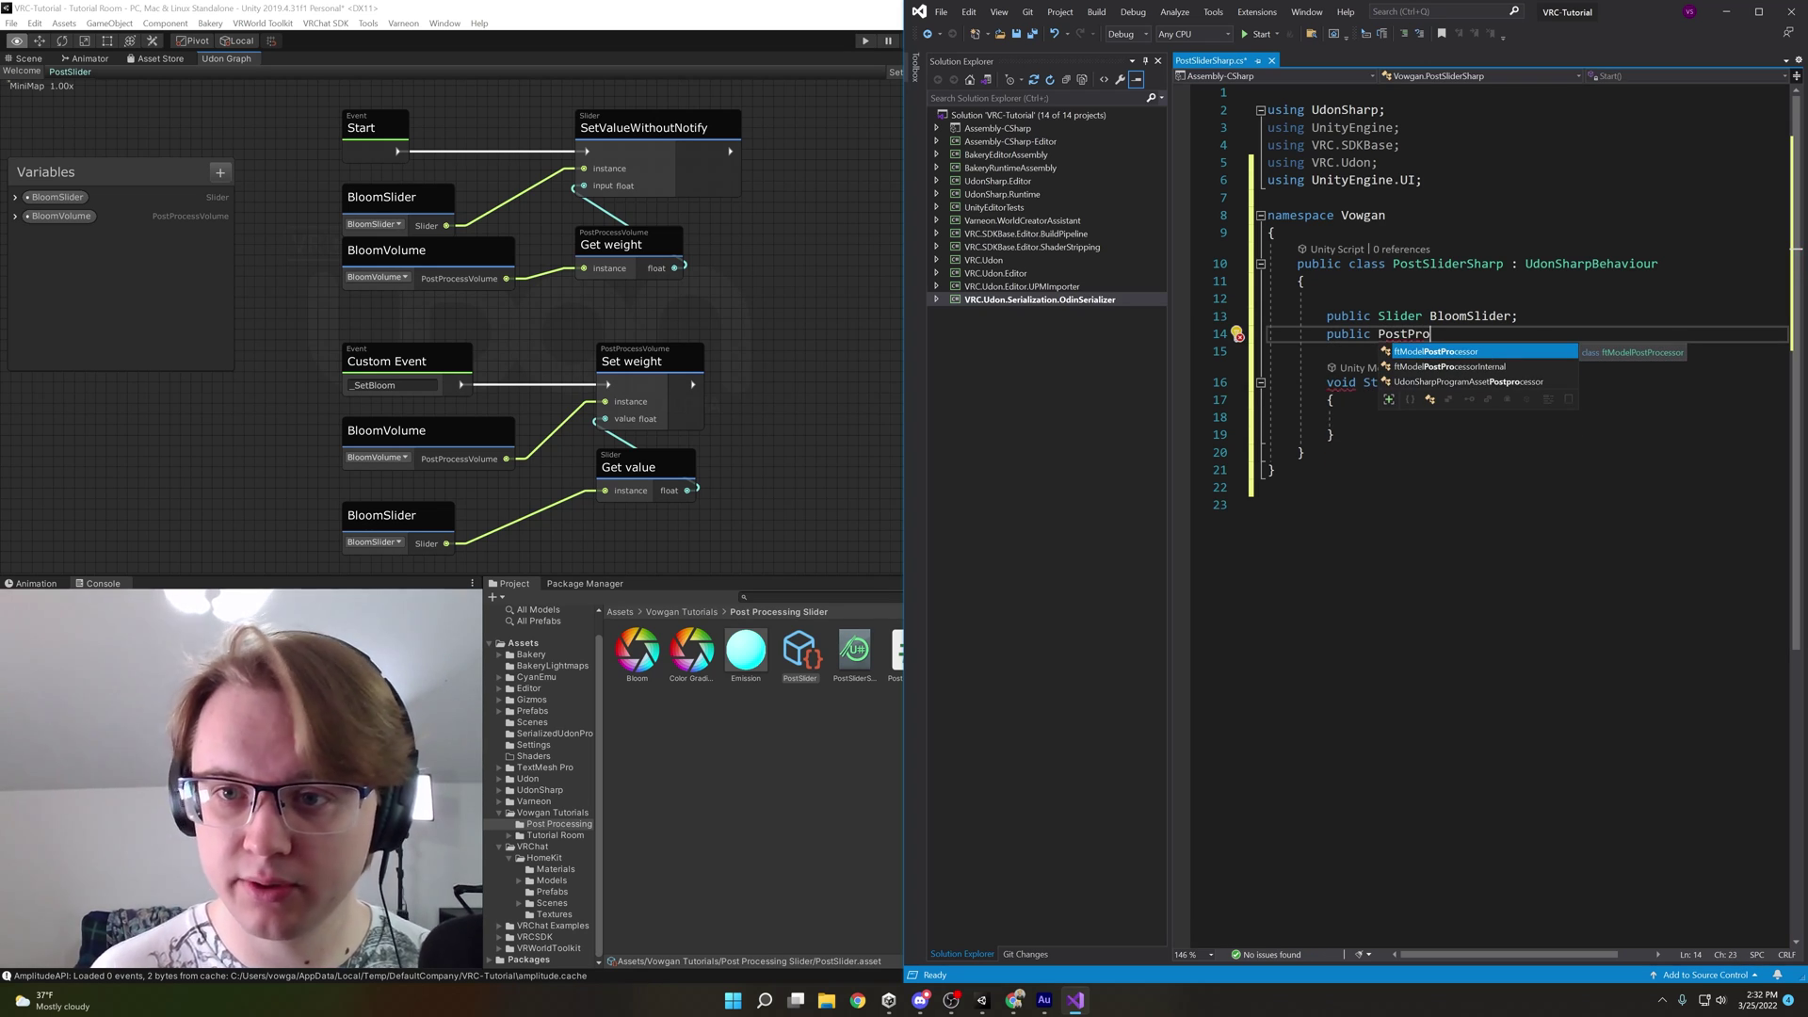
Add 'using UnityEngine.Rendering.PostProcessing;' below the UnityEngine.UI import
{"action": "key", "text": "Escape"}
{"action": "key", "text": "Up"}
{"action": "key", "text": "Up"}
{"action": "key", "text": "Up"}
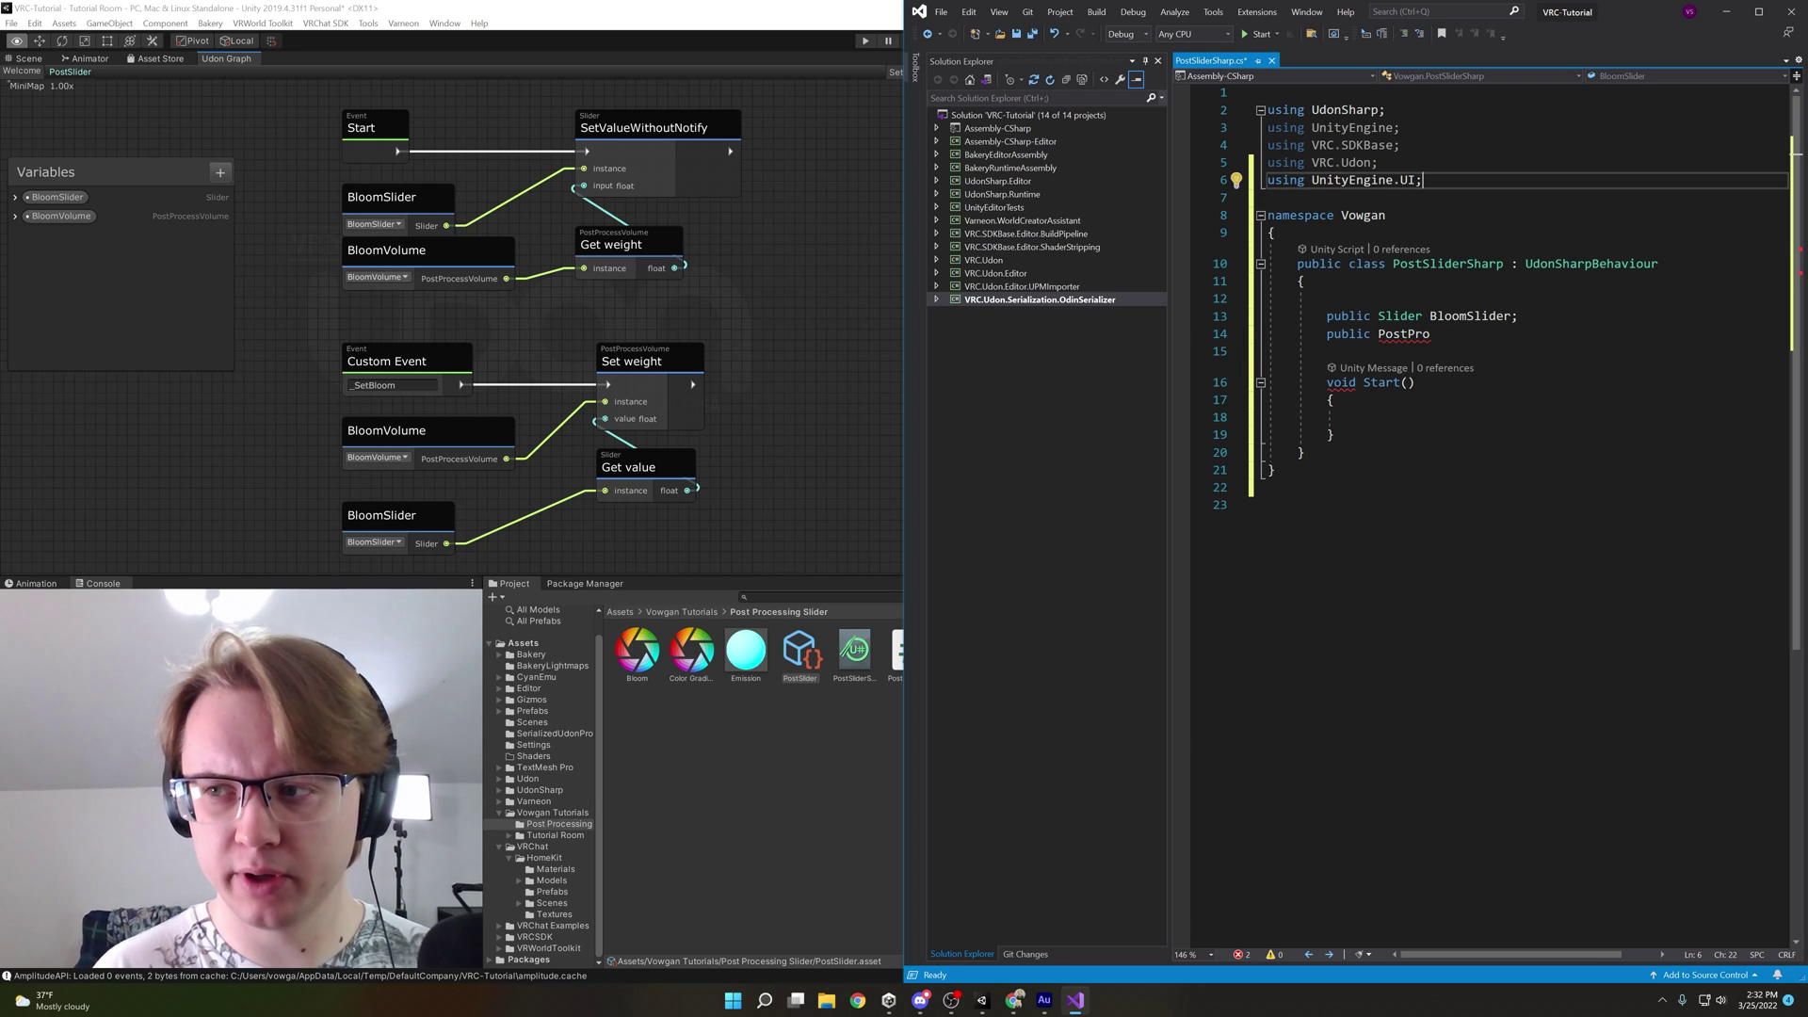
{"action": "key", "text": "Return"}
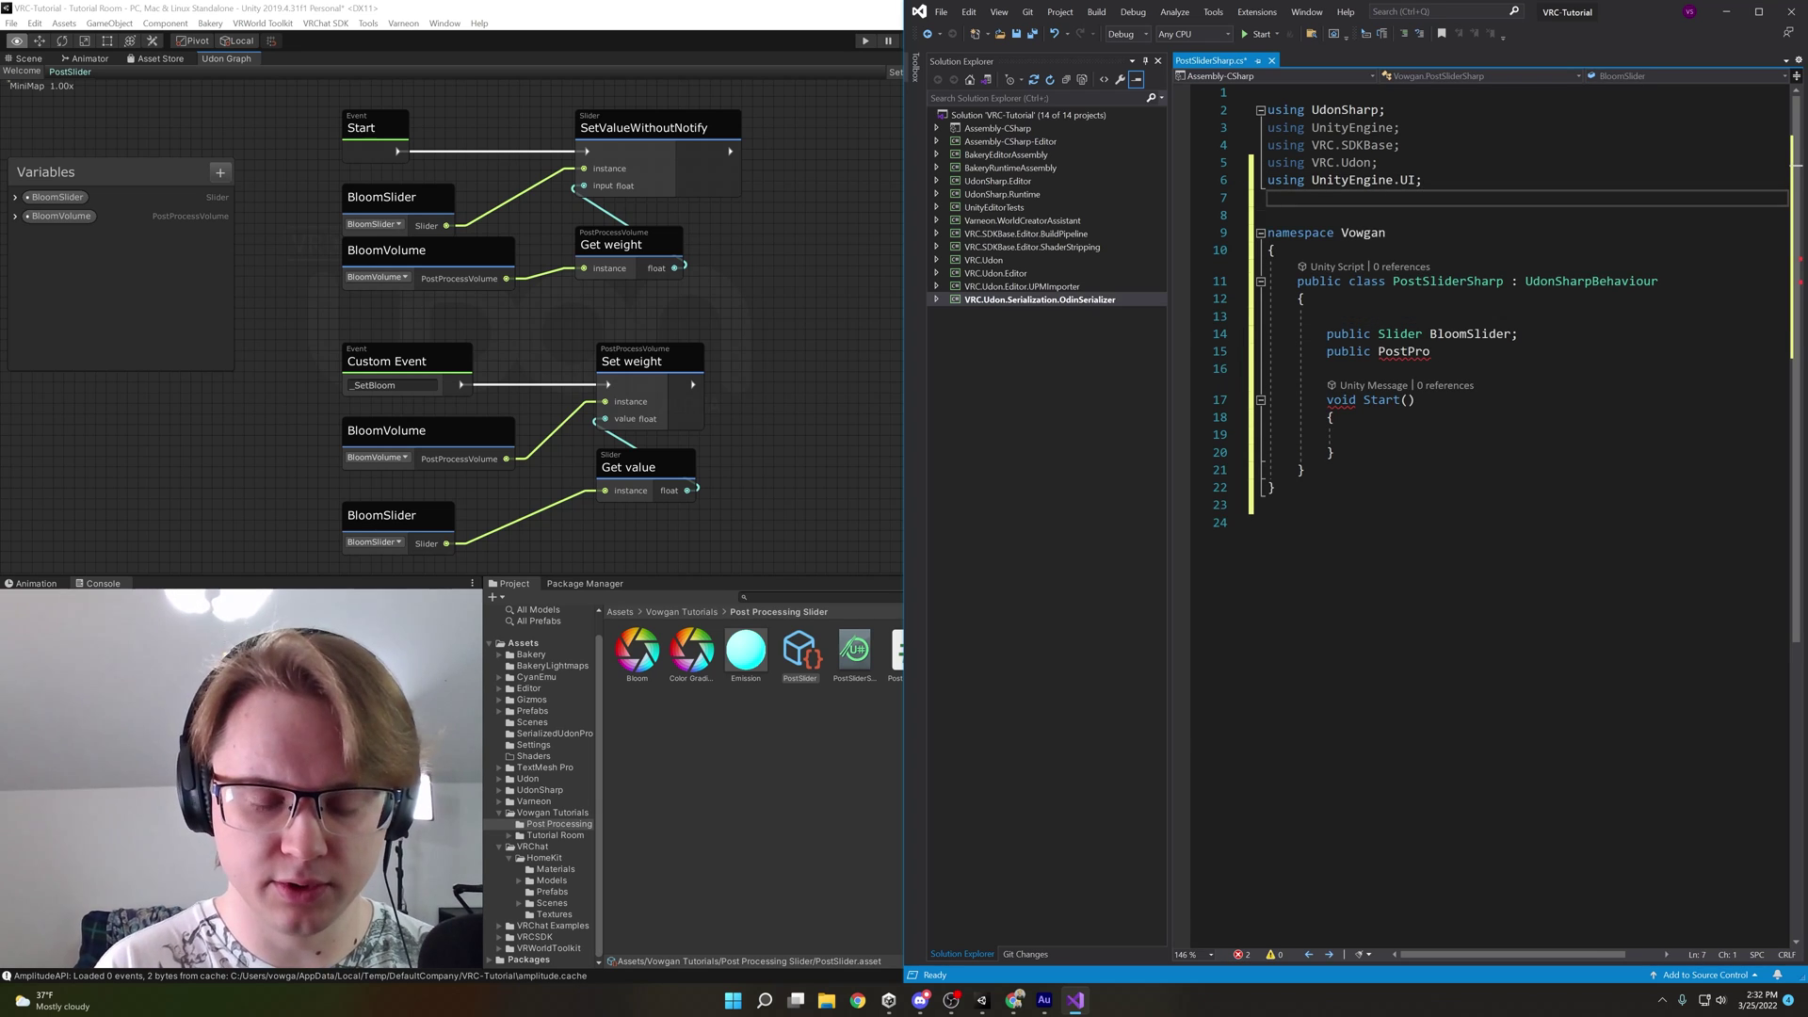
{"action": "type", "text": "using UnityE"}
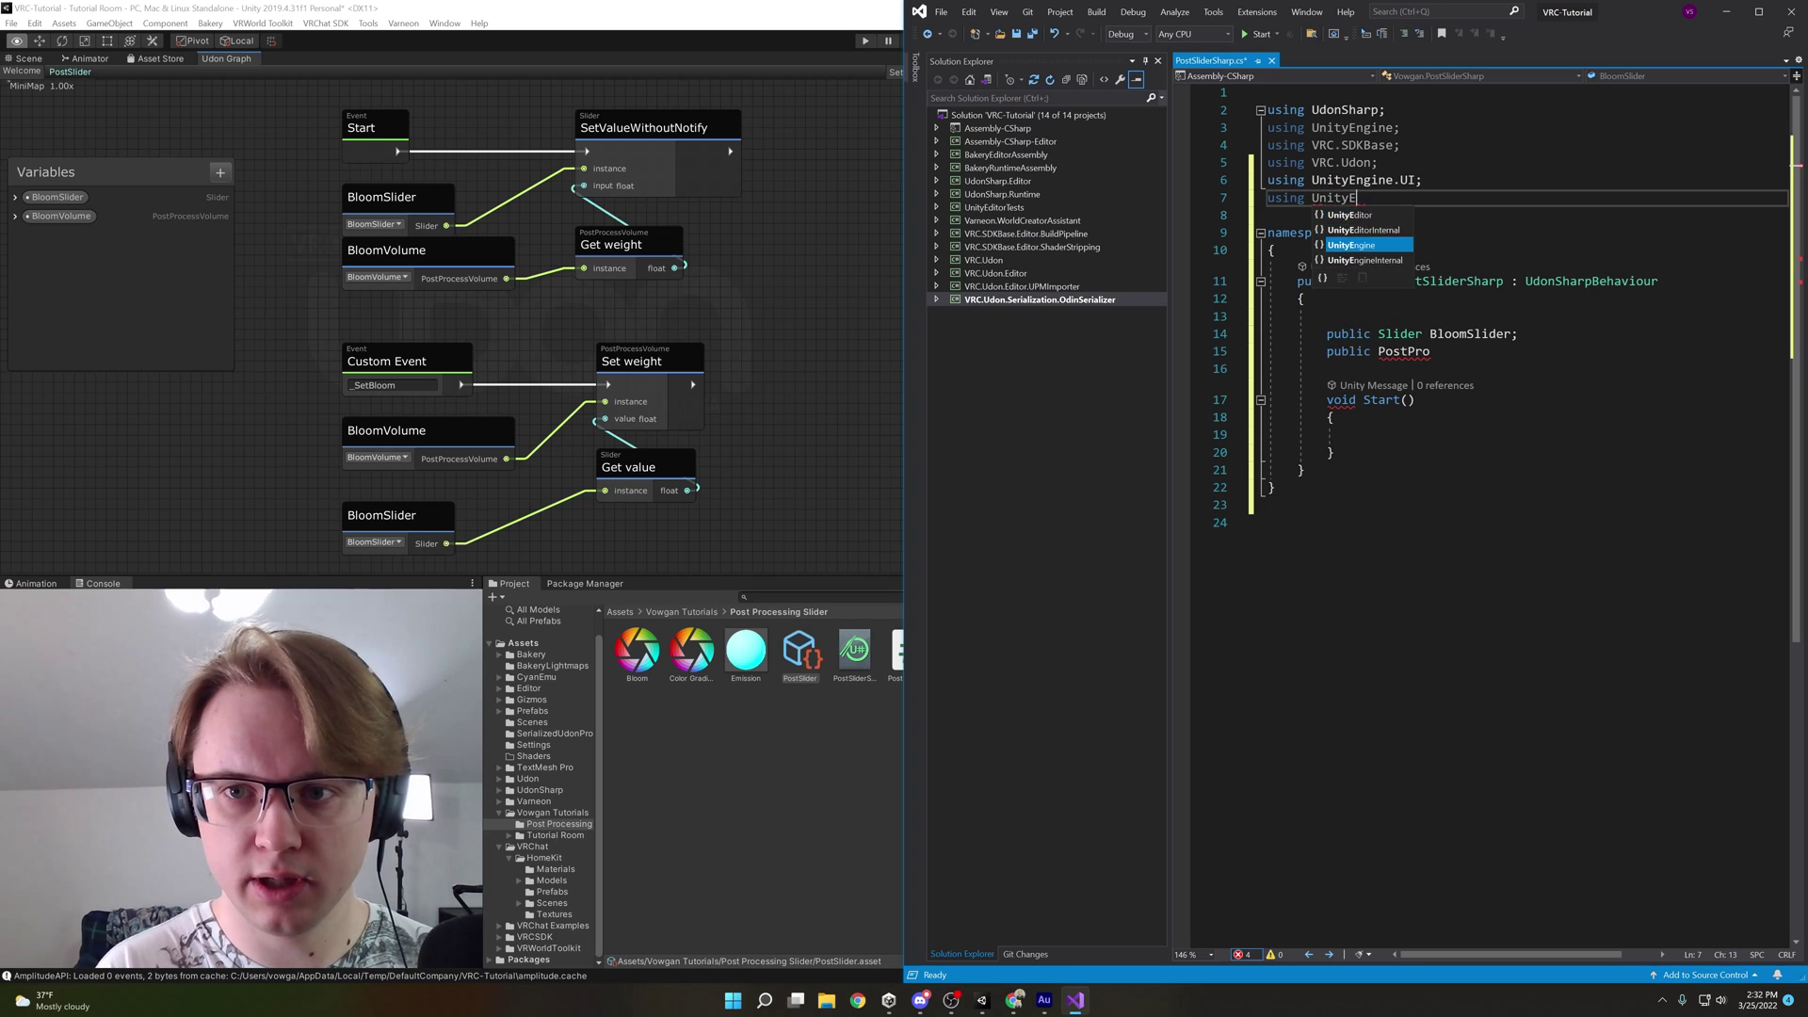
{"action": "type", "text": "ngine.Rendering."}
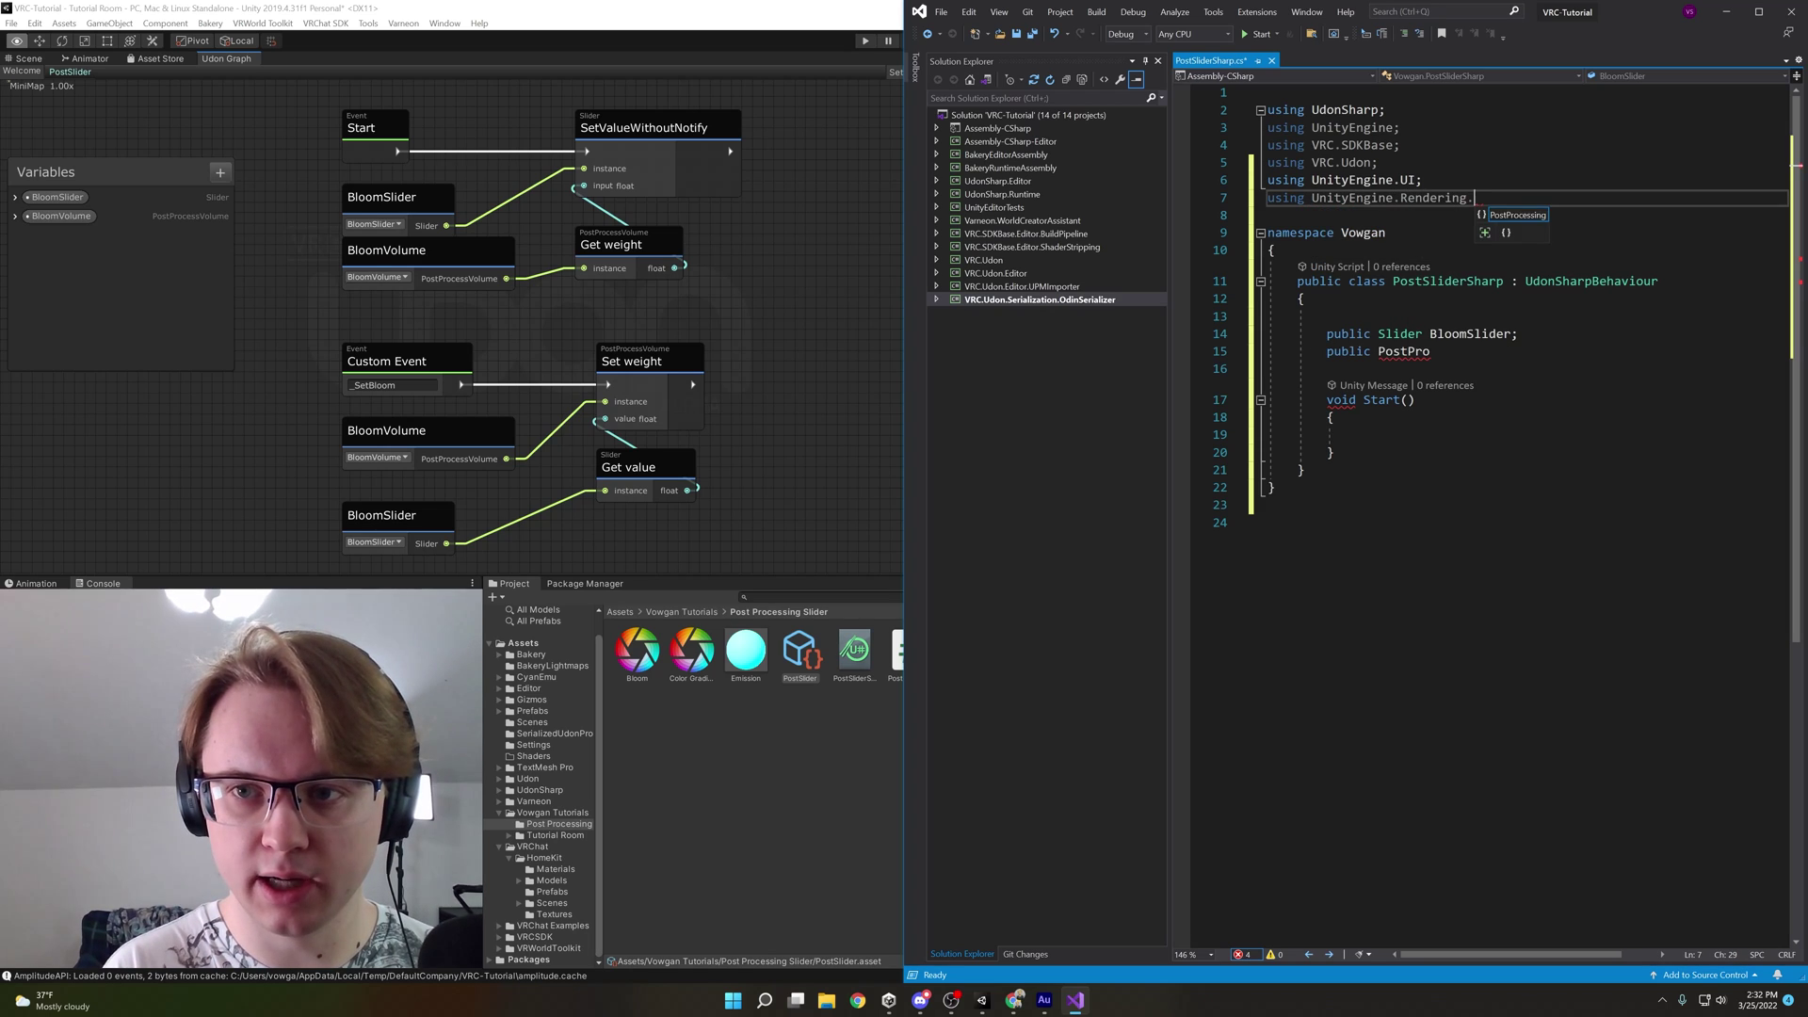
{"action": "key", "text": "Tab"}
{"action": "type", "text": ";"}
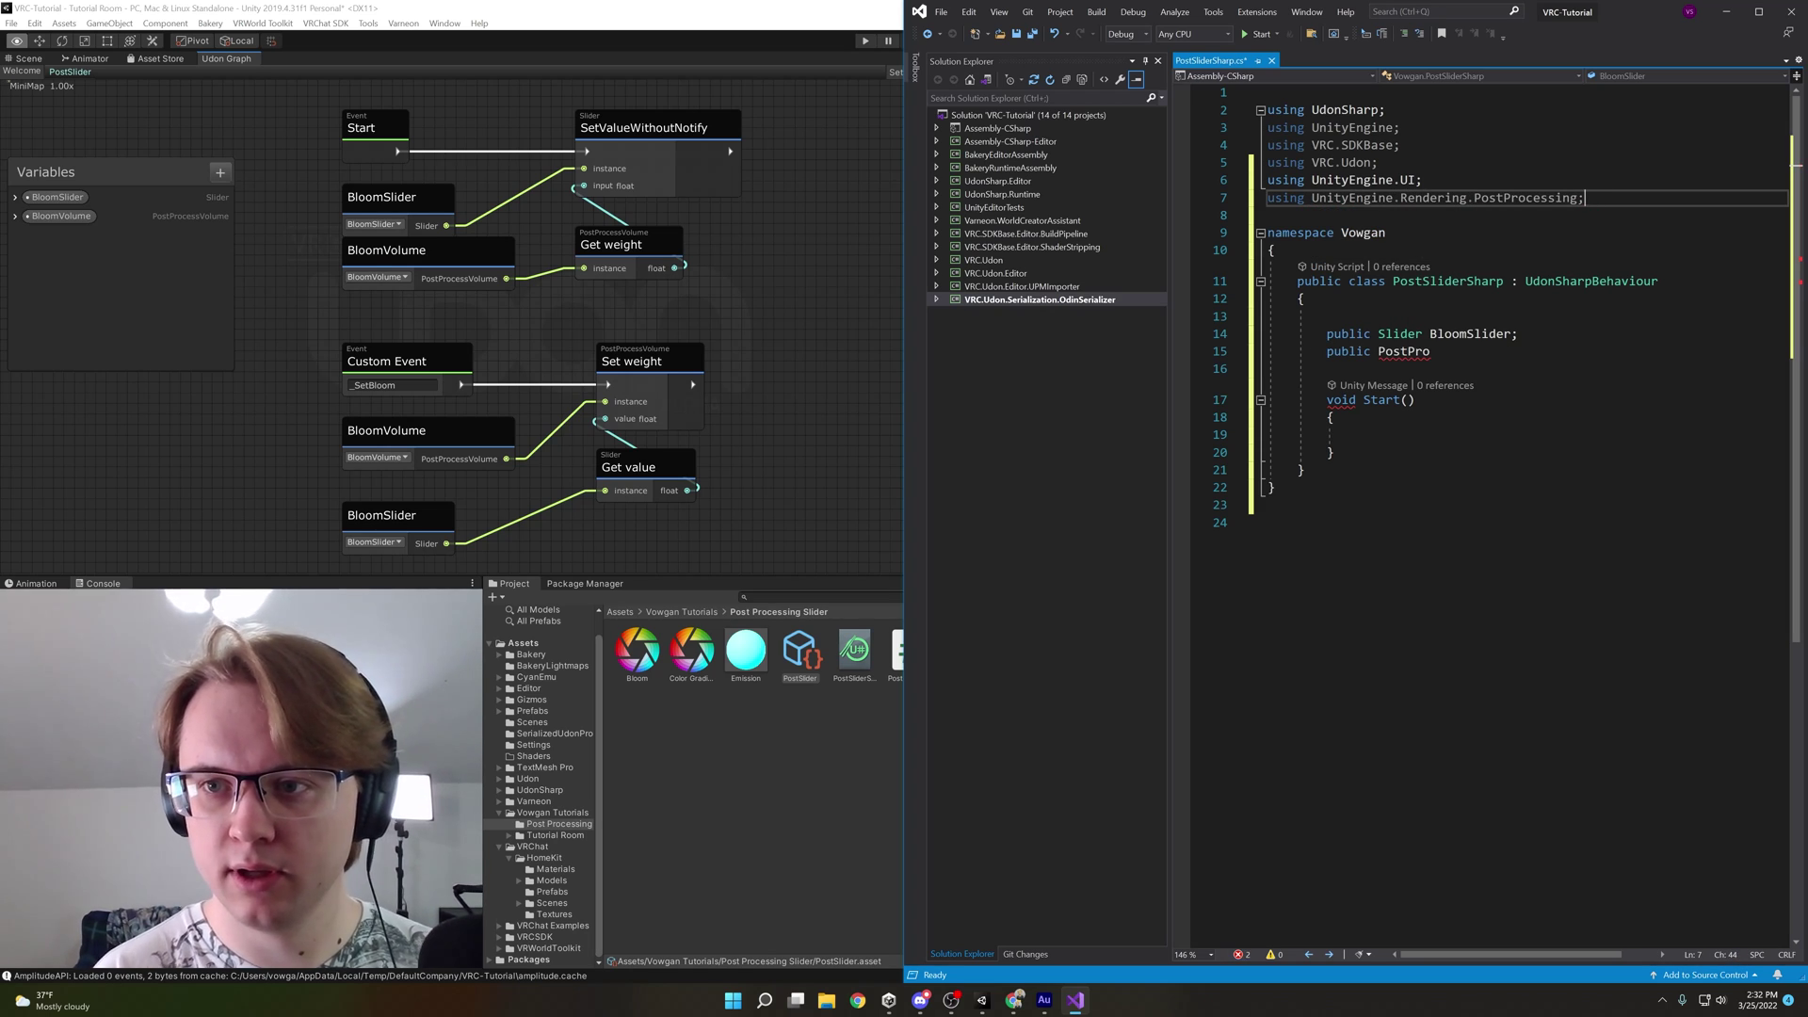
Declare 'public PostProcessVolume BloomVolume;' below the slider field
{"action": "left_click", "coordinate": [1430, 351]}
{"action": "mouse_move", "coordinate": [1405, 353]}
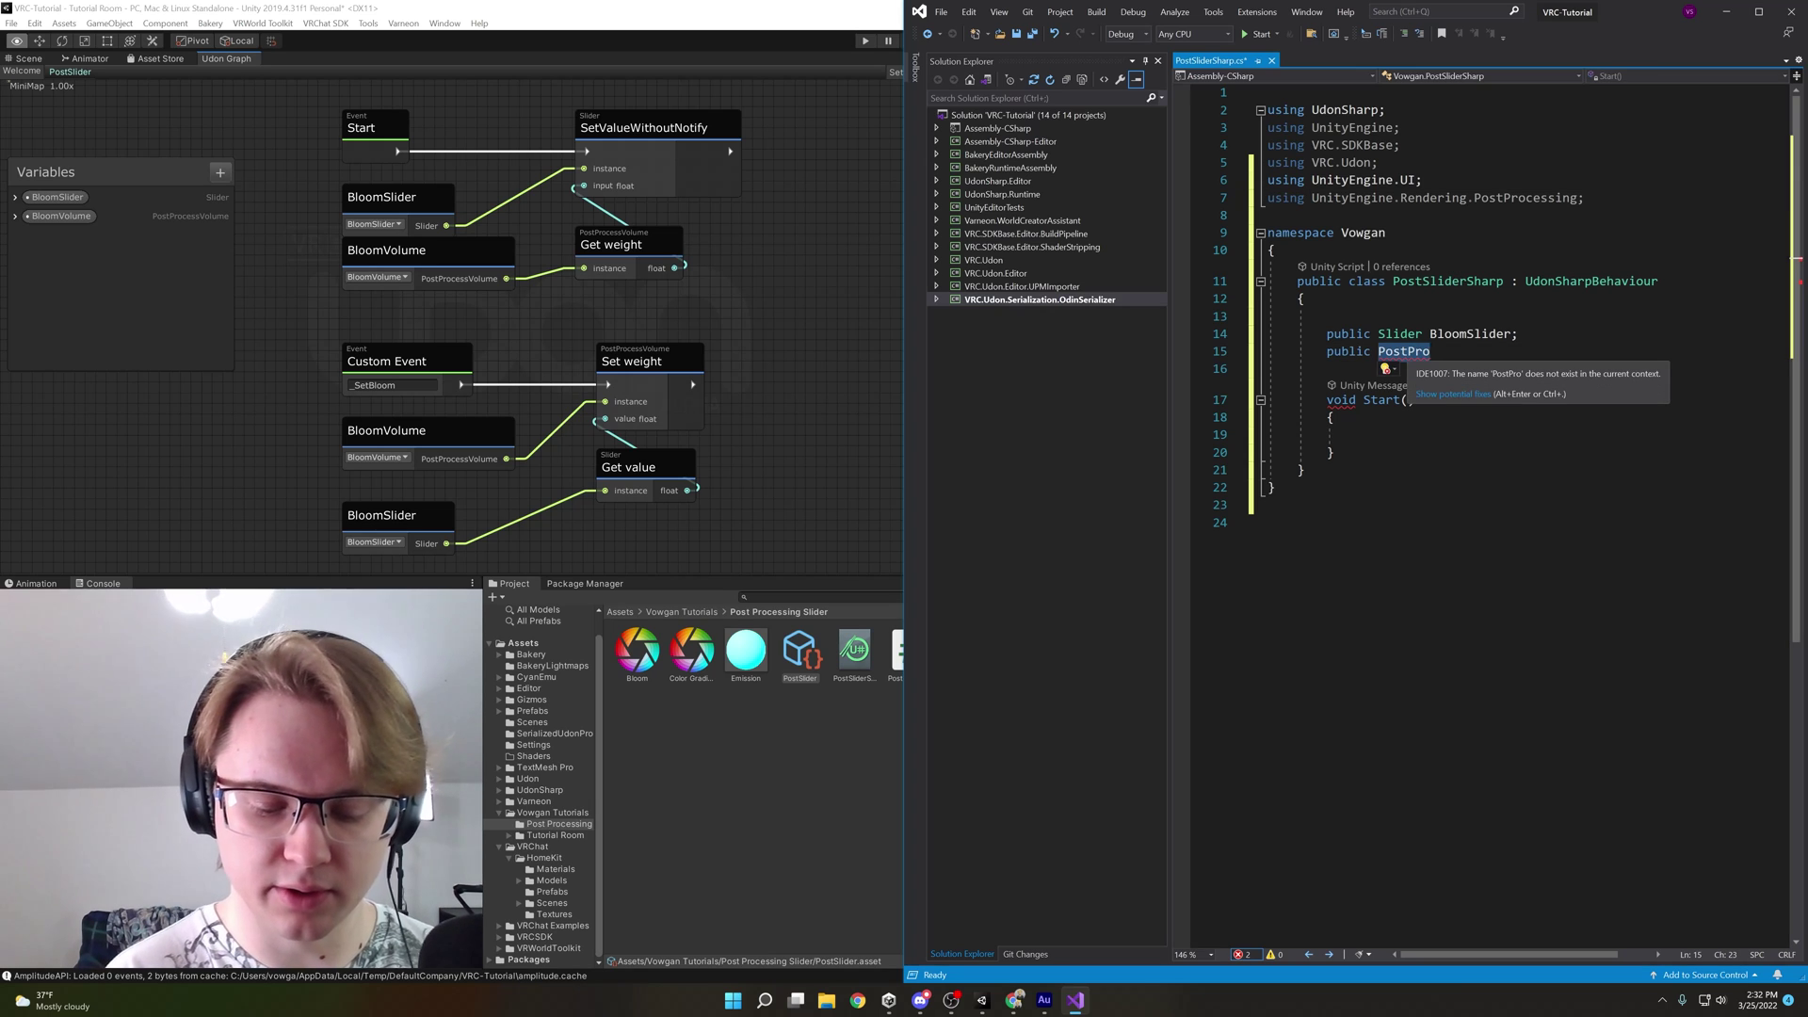
{"action": "type", "text": "cess"}
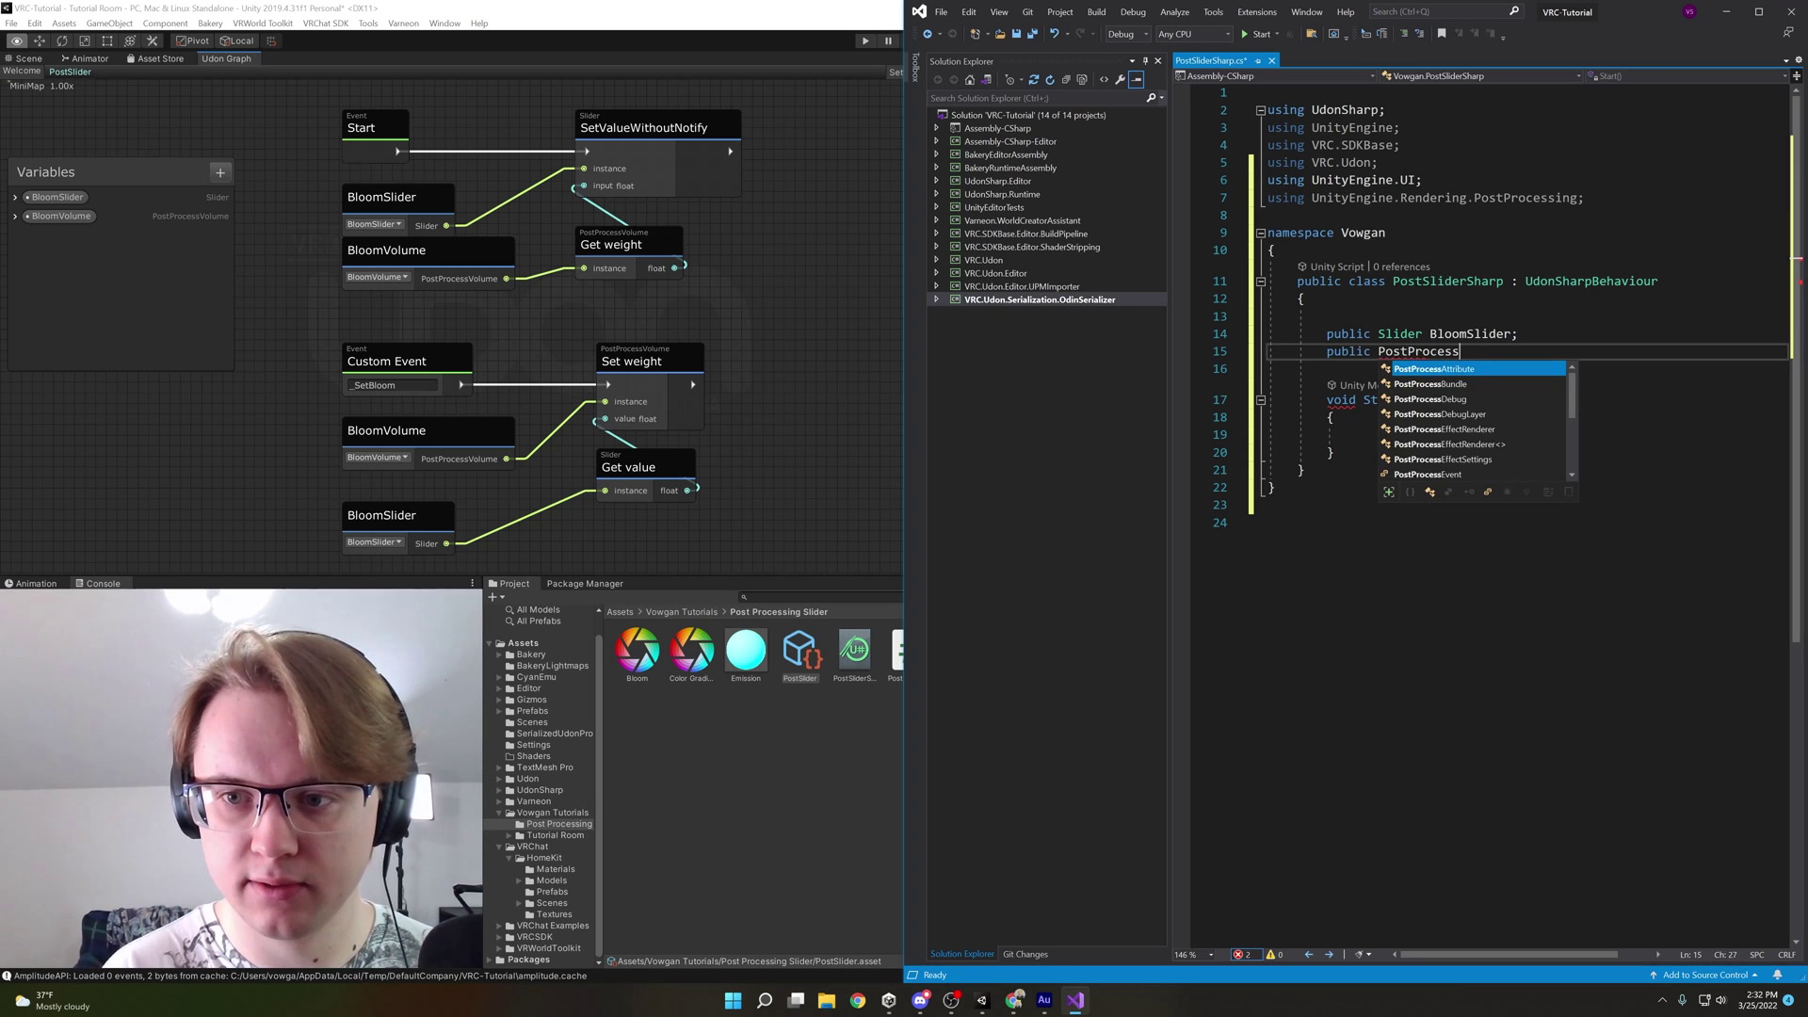
{"action": "type", "text": "Vol"}
{"action": "key", "text": "Tab"}
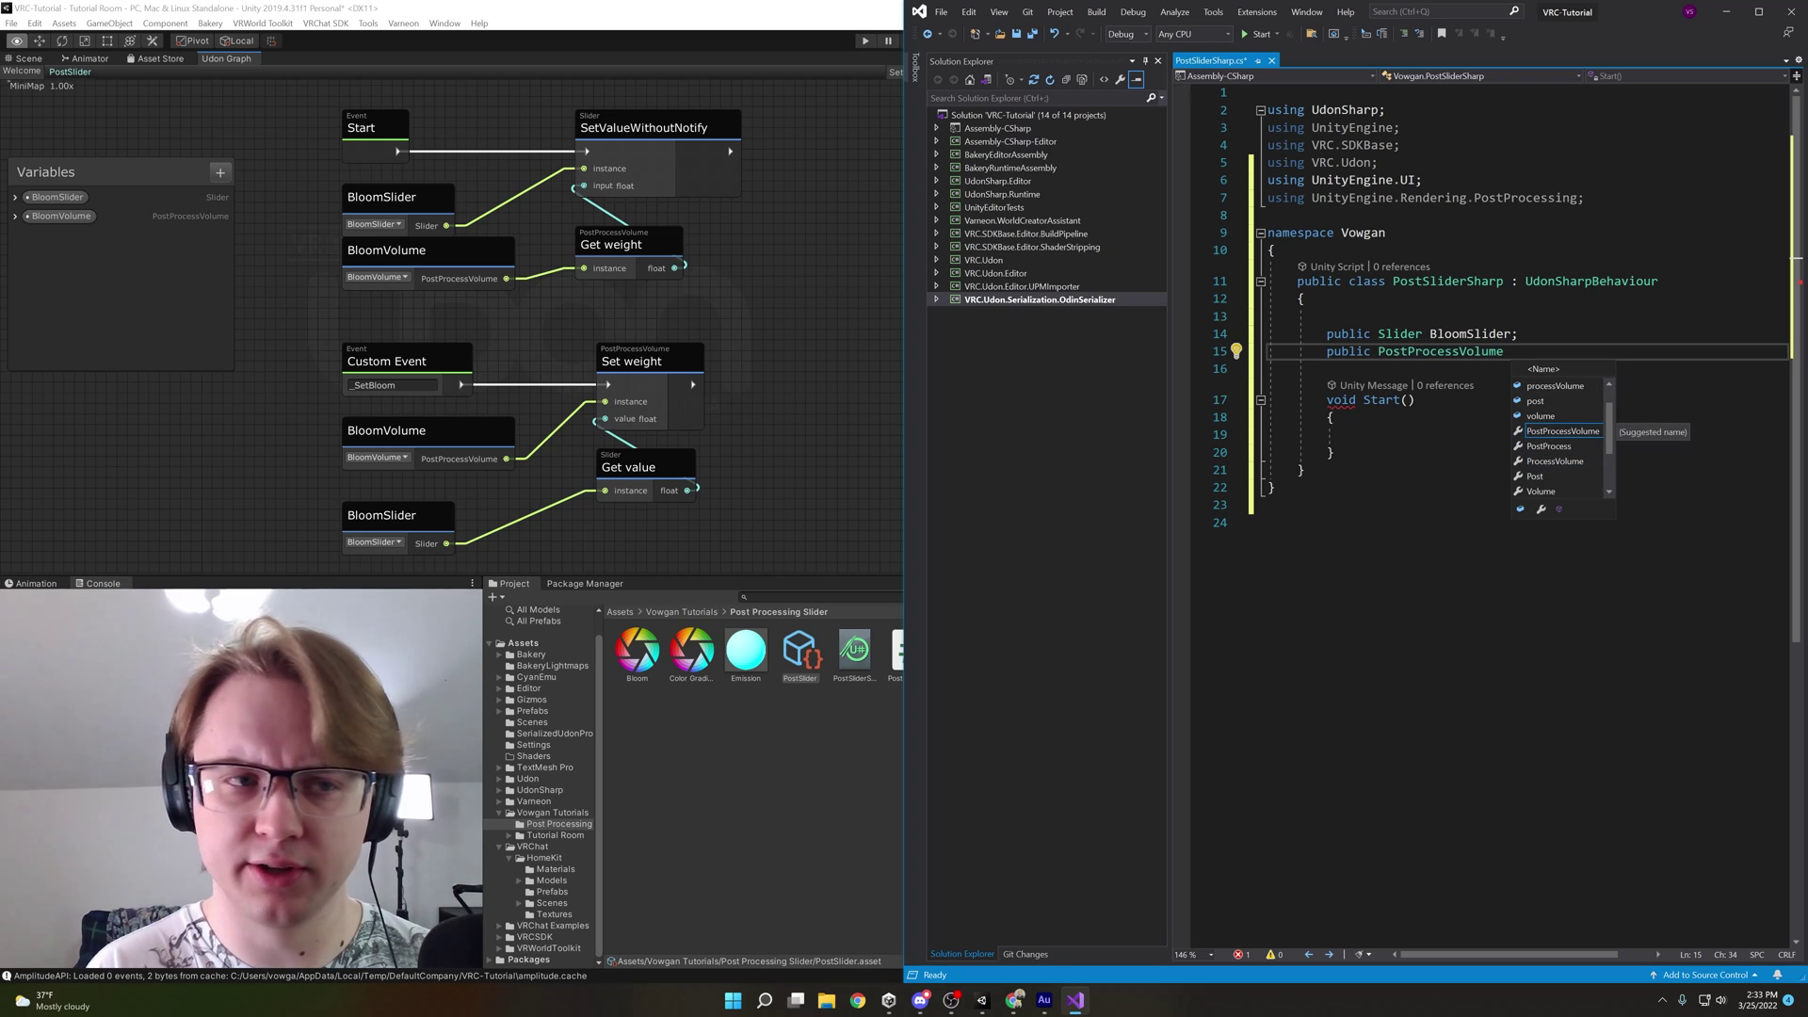
{"action": "type", "text": "BloomVol"}
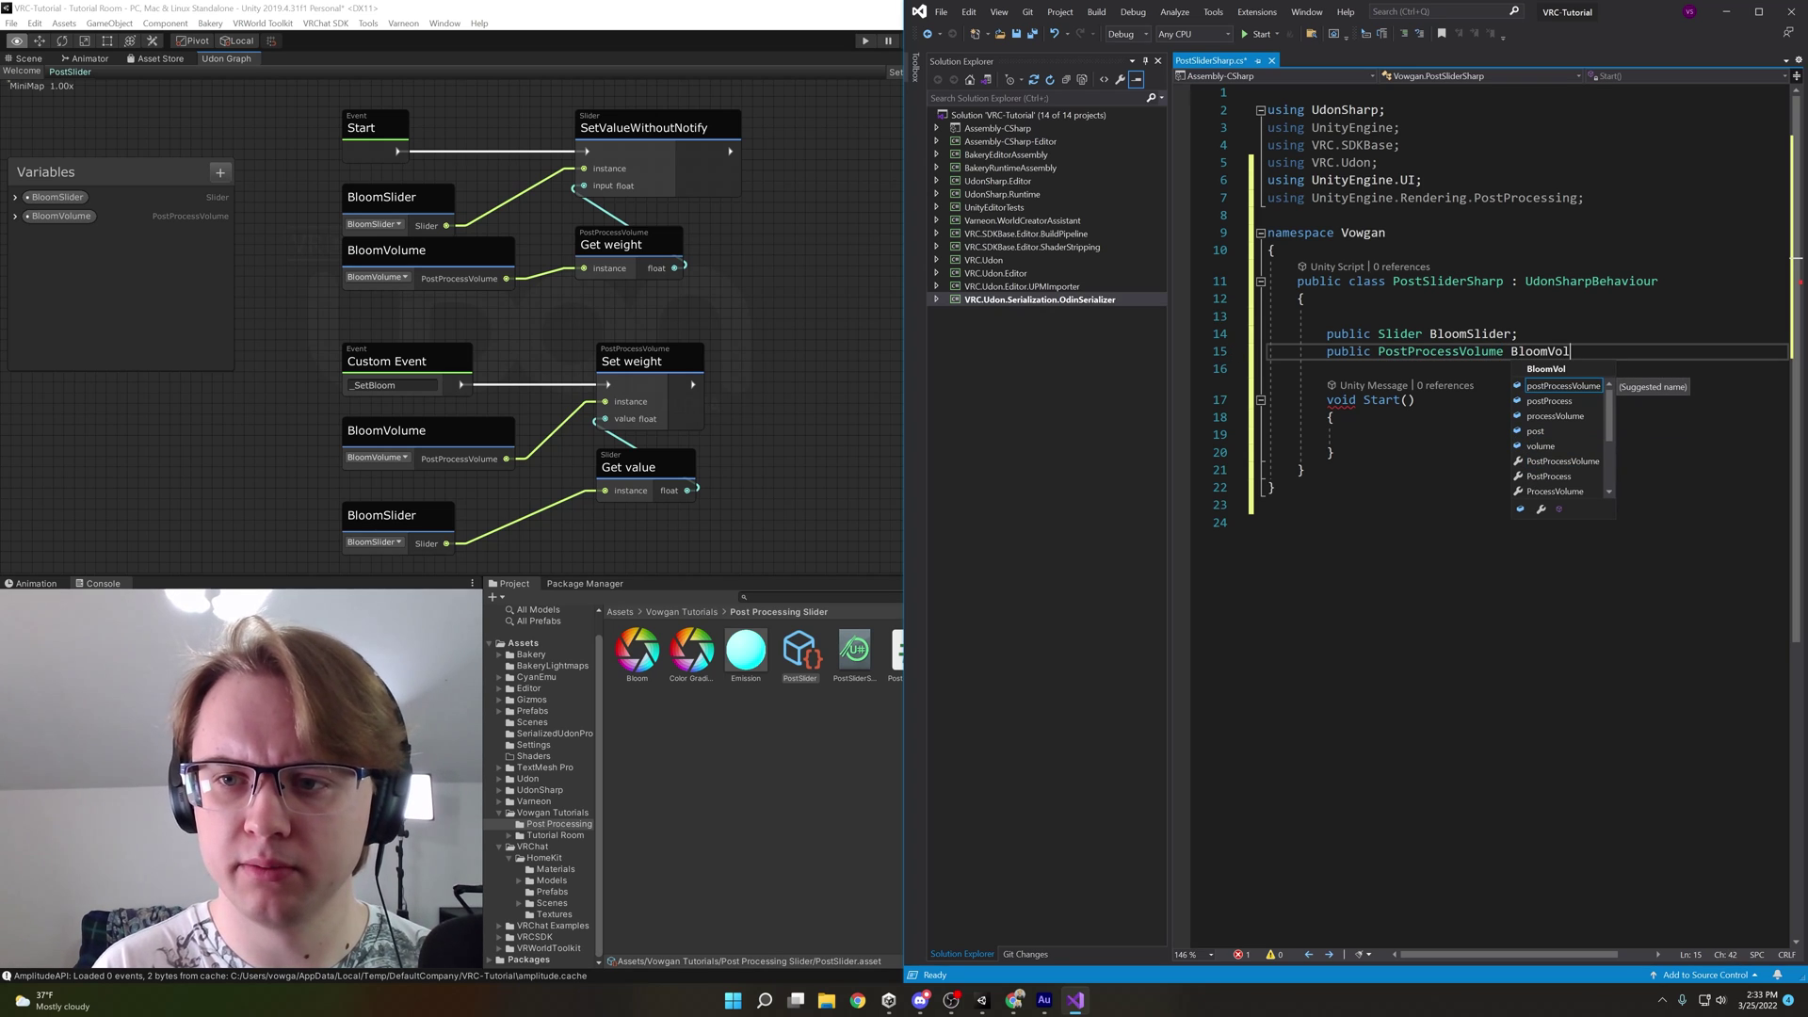
{"action": "type", "text": "ume;"}
{"action": "key", "text": "Down"}
{"action": "key", "text": "Down"}
{"action": "key", "text": "Down"}
{"action": "key", "text": "Return"}
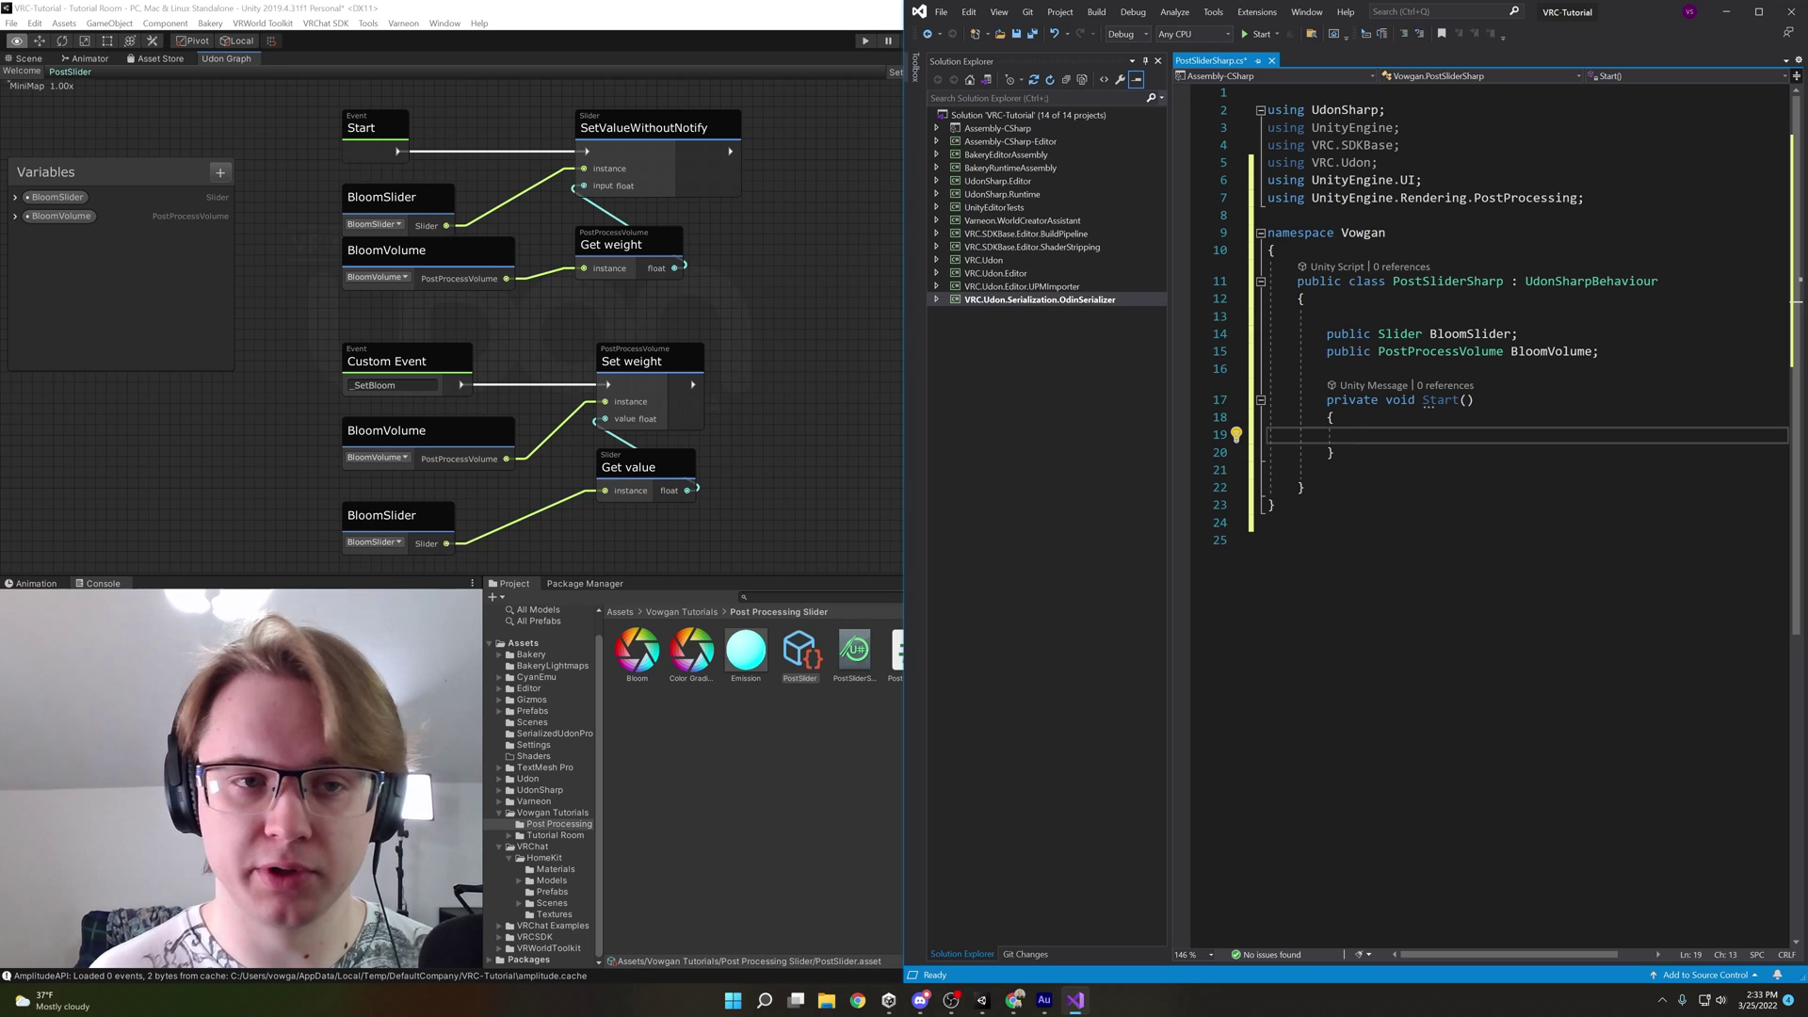
{"action": "type", "text": "Bl"}
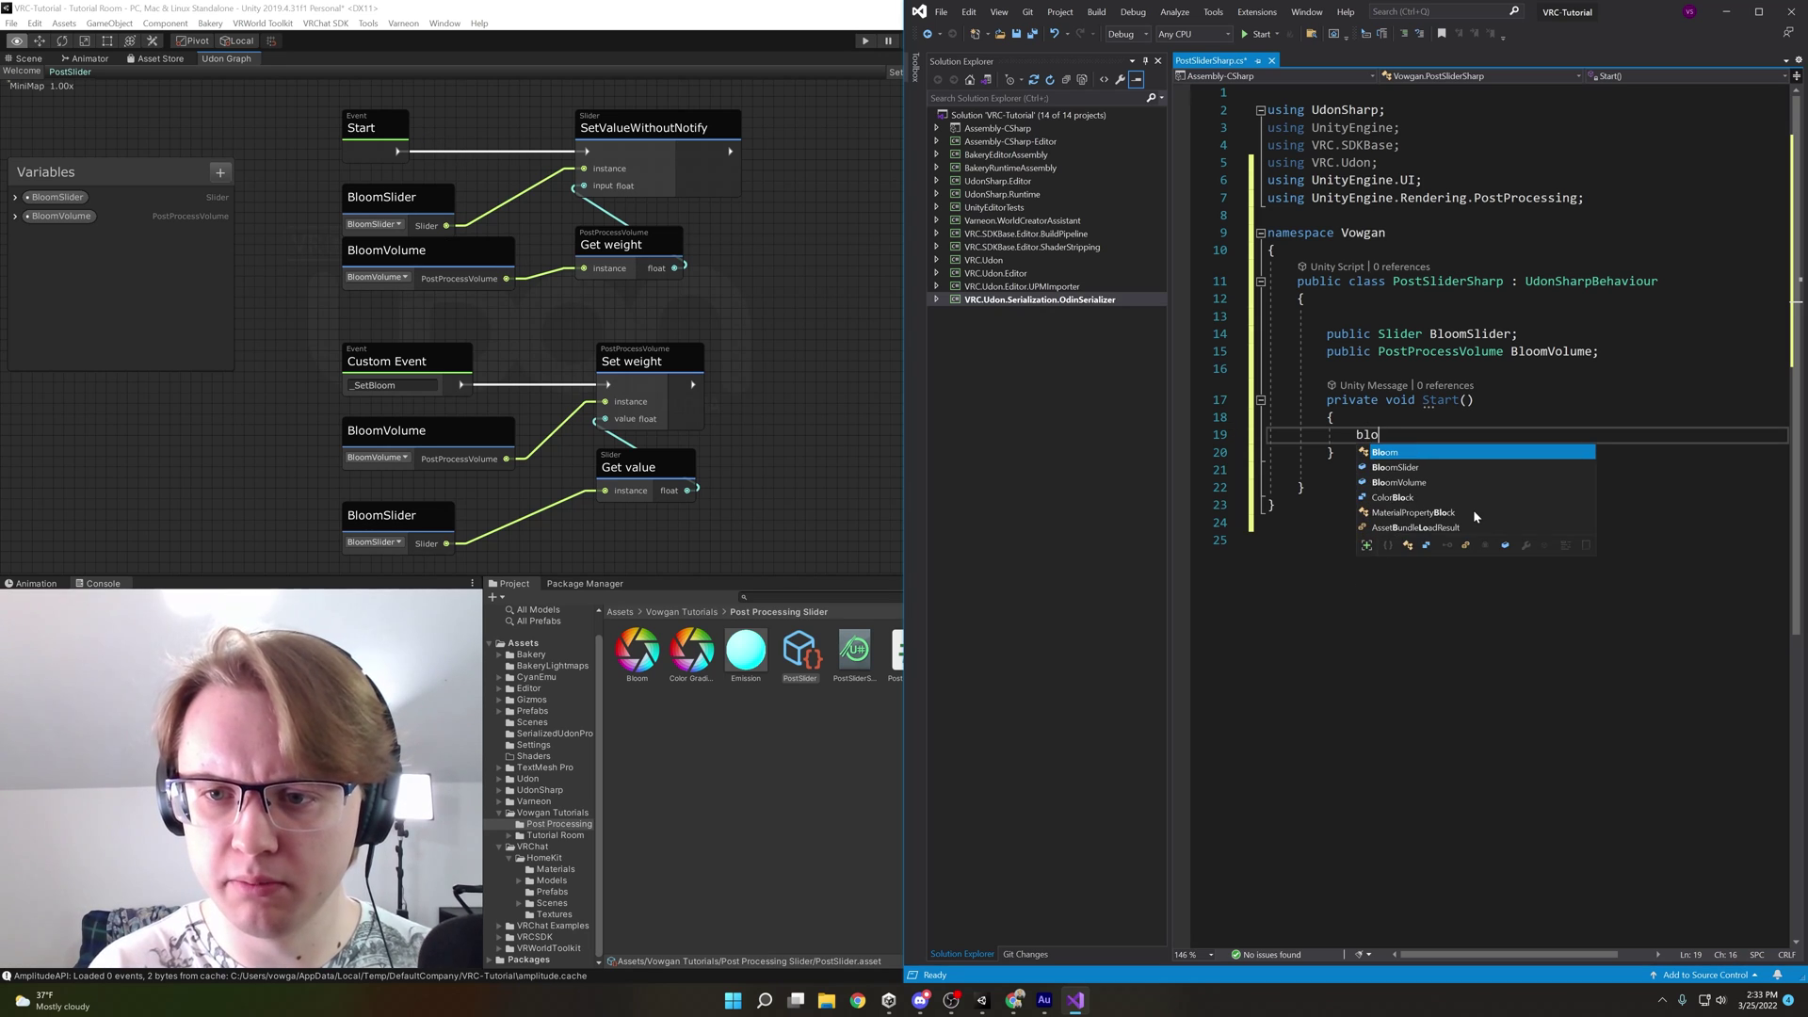
{"action": "type", "text": "oomSlider.s"}
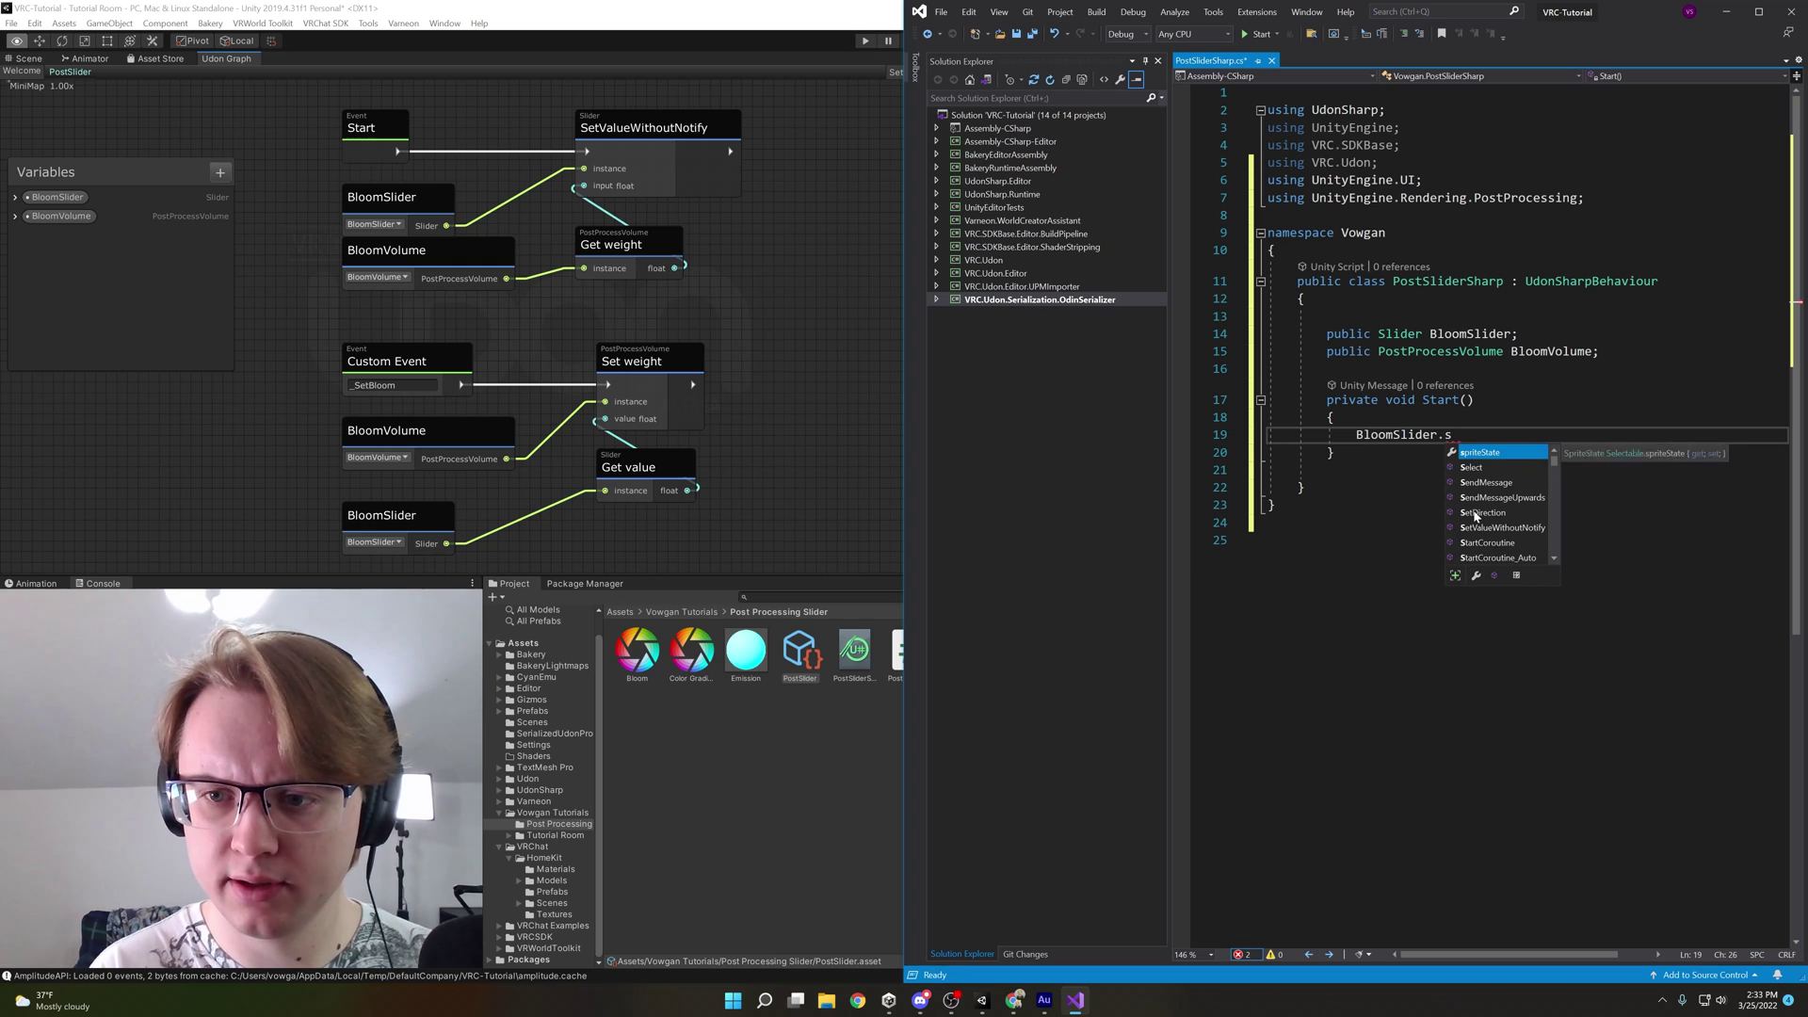
{"action": "type", "text": "etva"}
Make Start call BloomSlider.SetValueWithoutNotify(BloomVolume.weight), then add a line below Start
{"action": "key", "text": "Tab"}
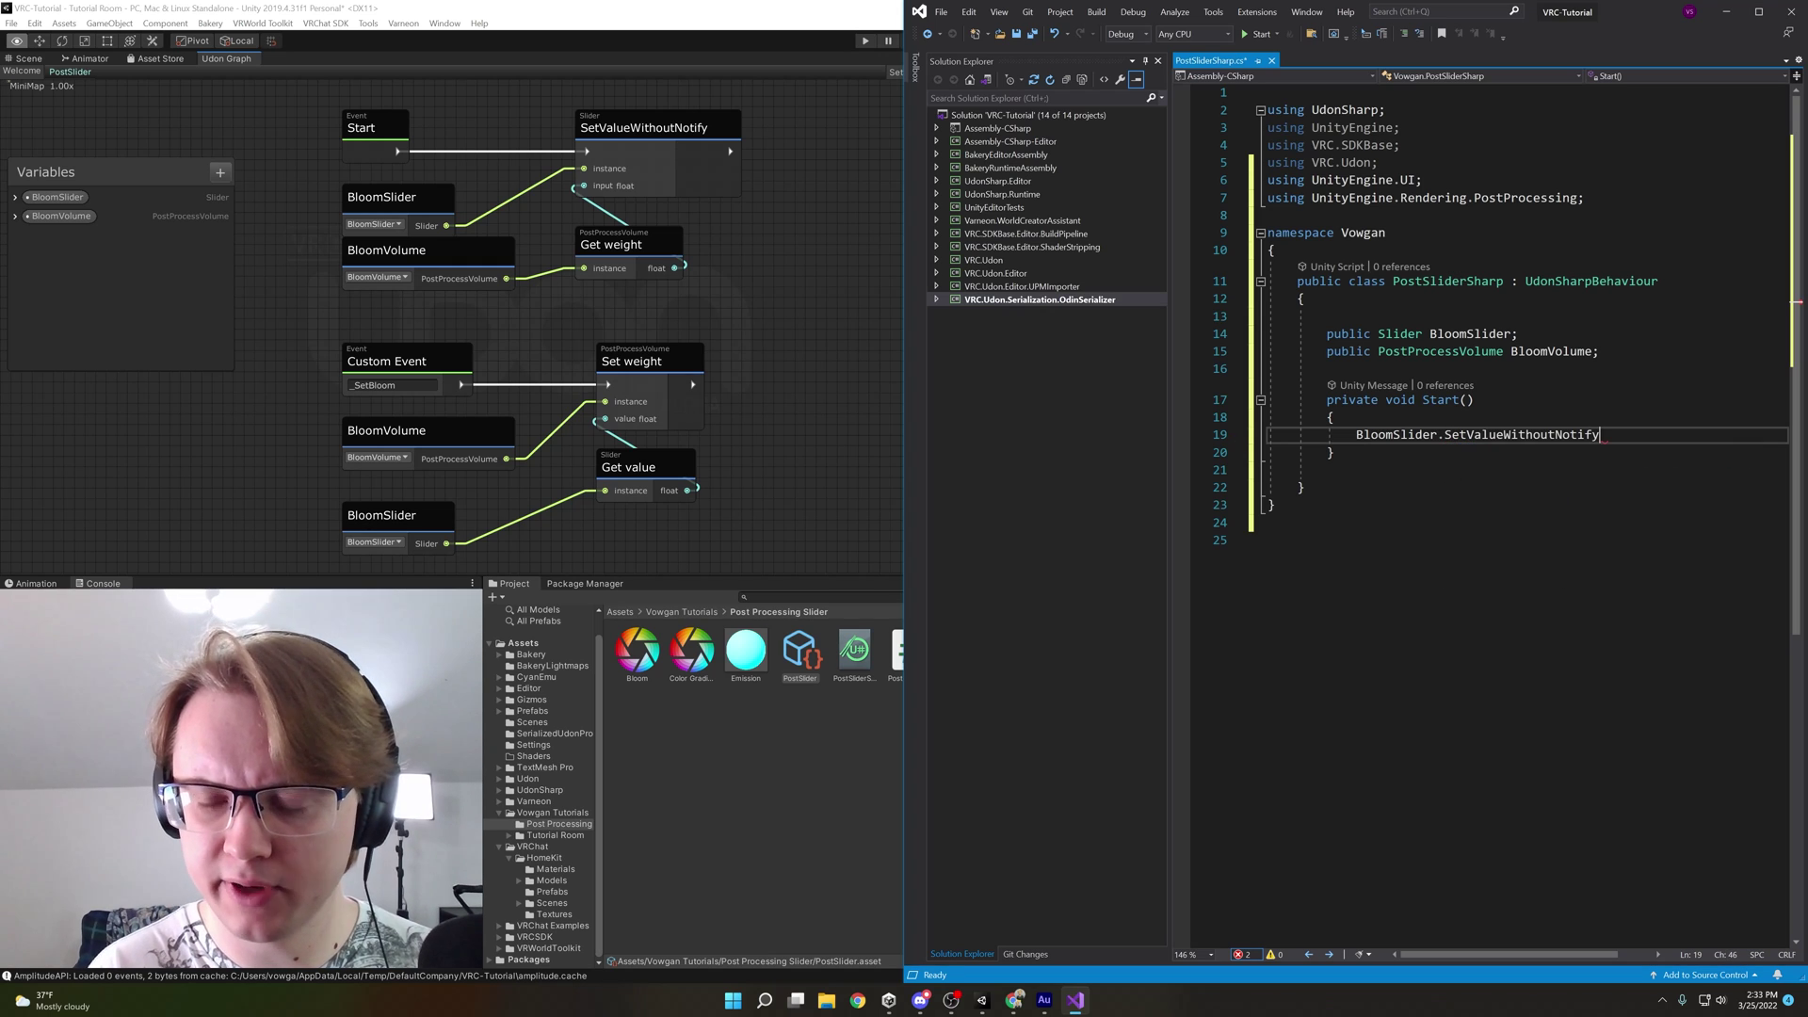
{"action": "type", "text": "("}
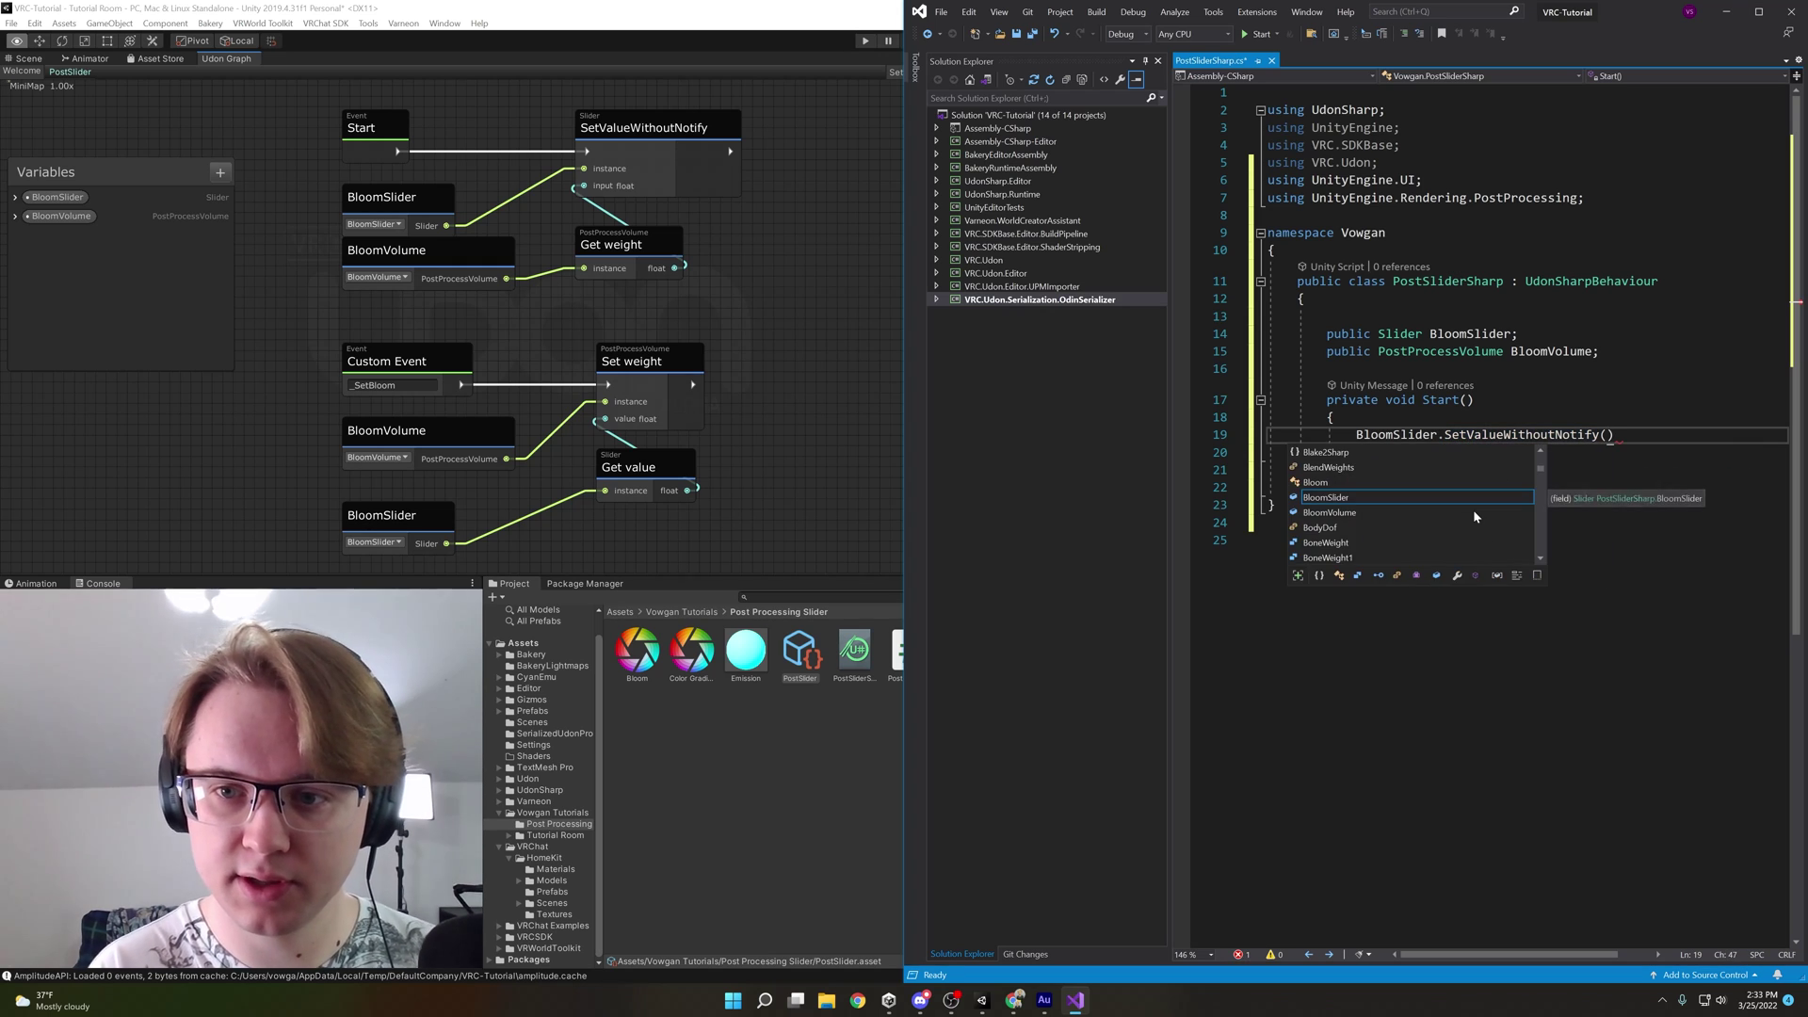
{"action": "type", "text": "v"}
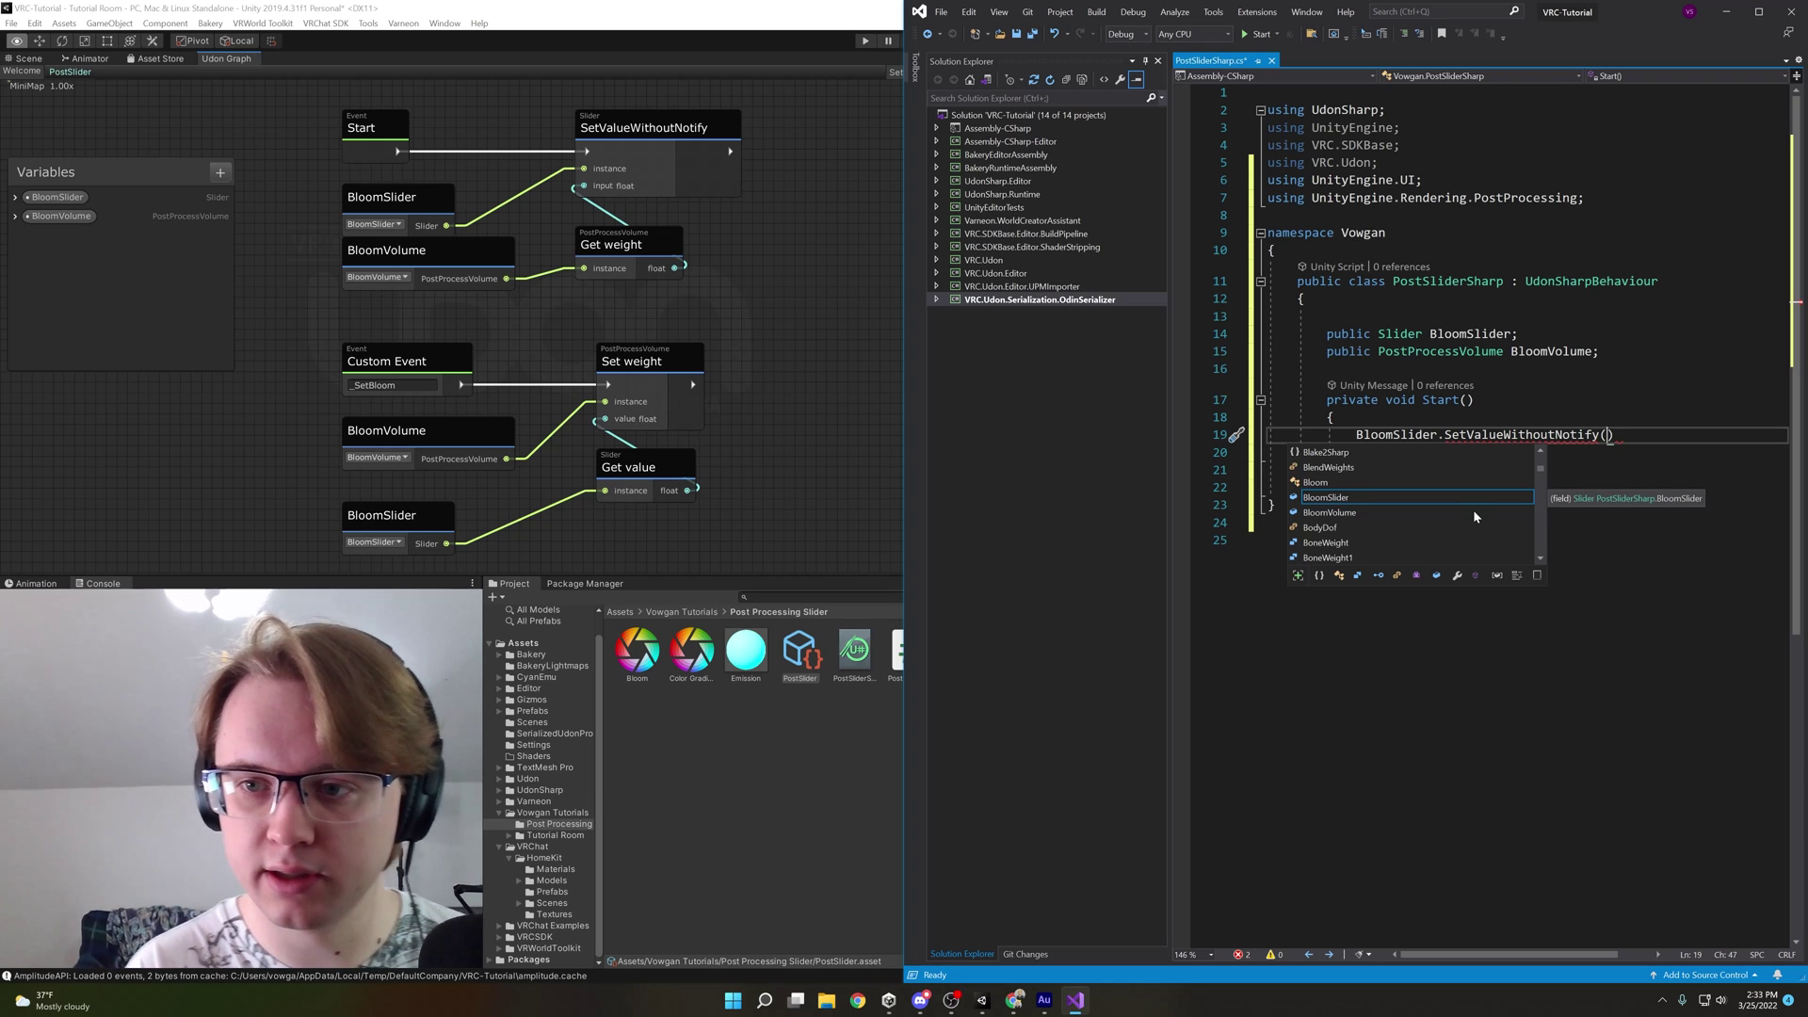
{"action": "key", "text": "BackSpace"}
{"action": "type", "text": "Bloomvo"}
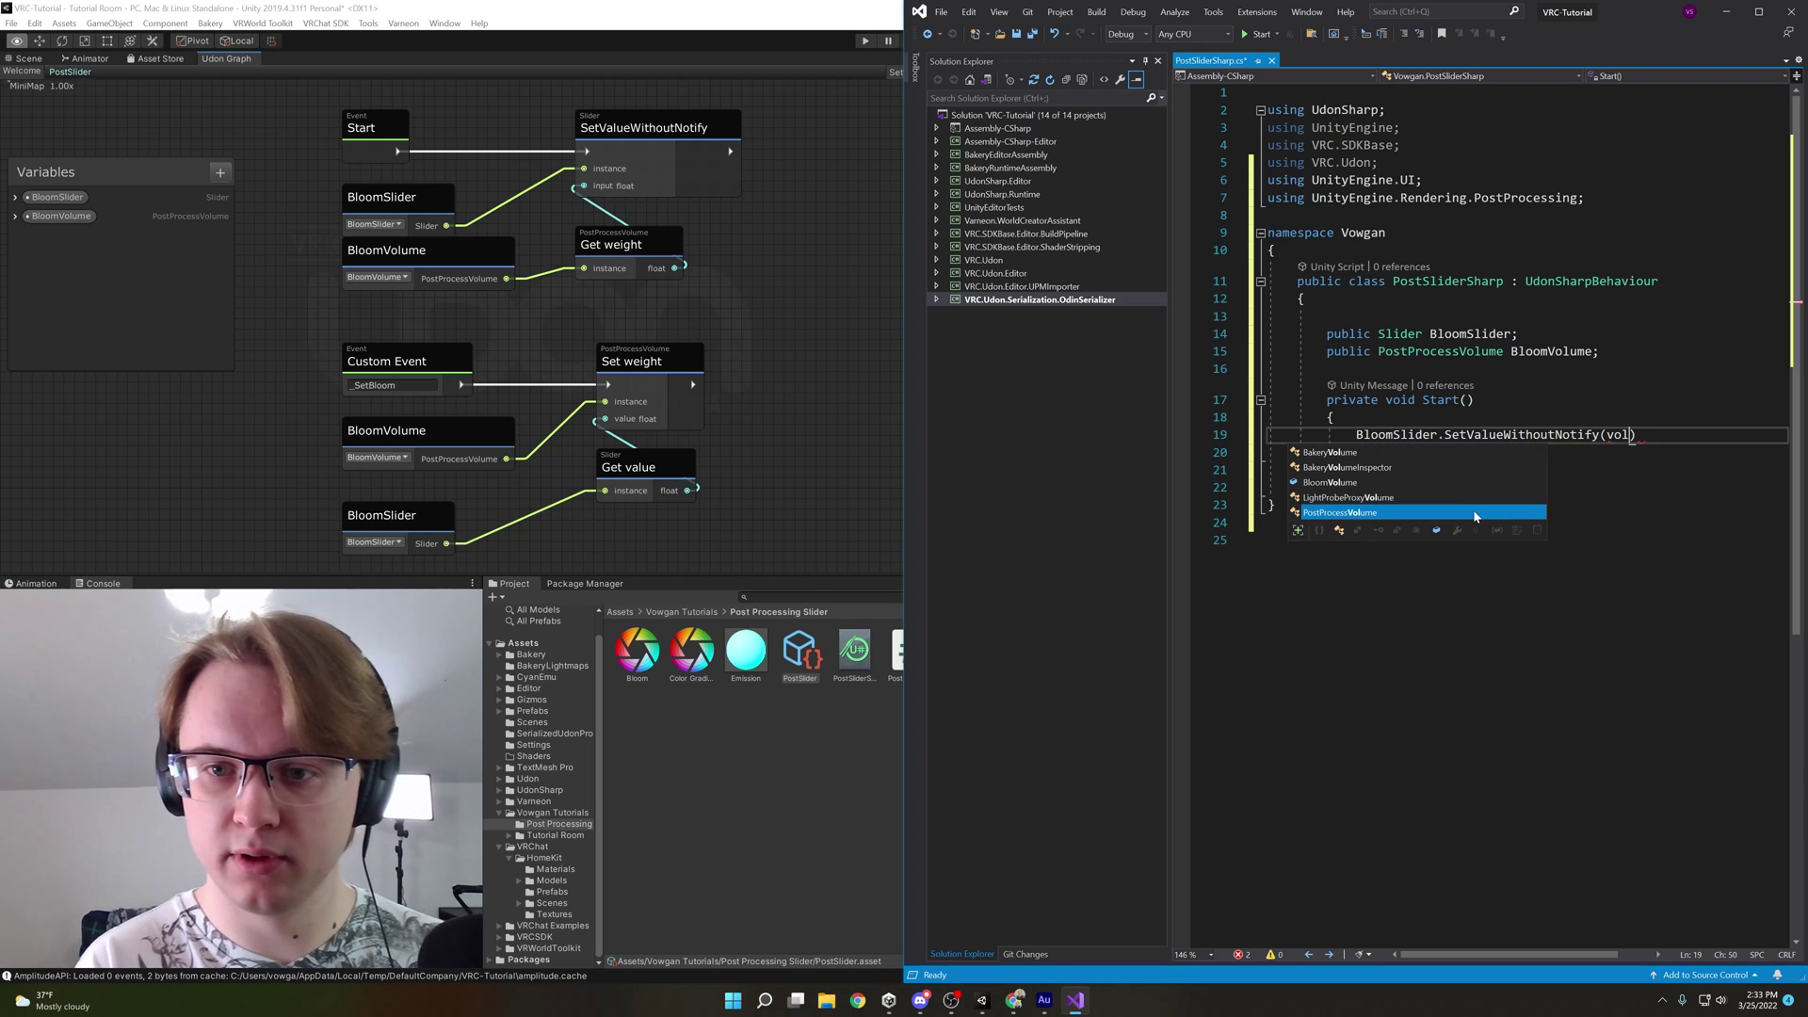
{"action": "type", "text": ".wi"}
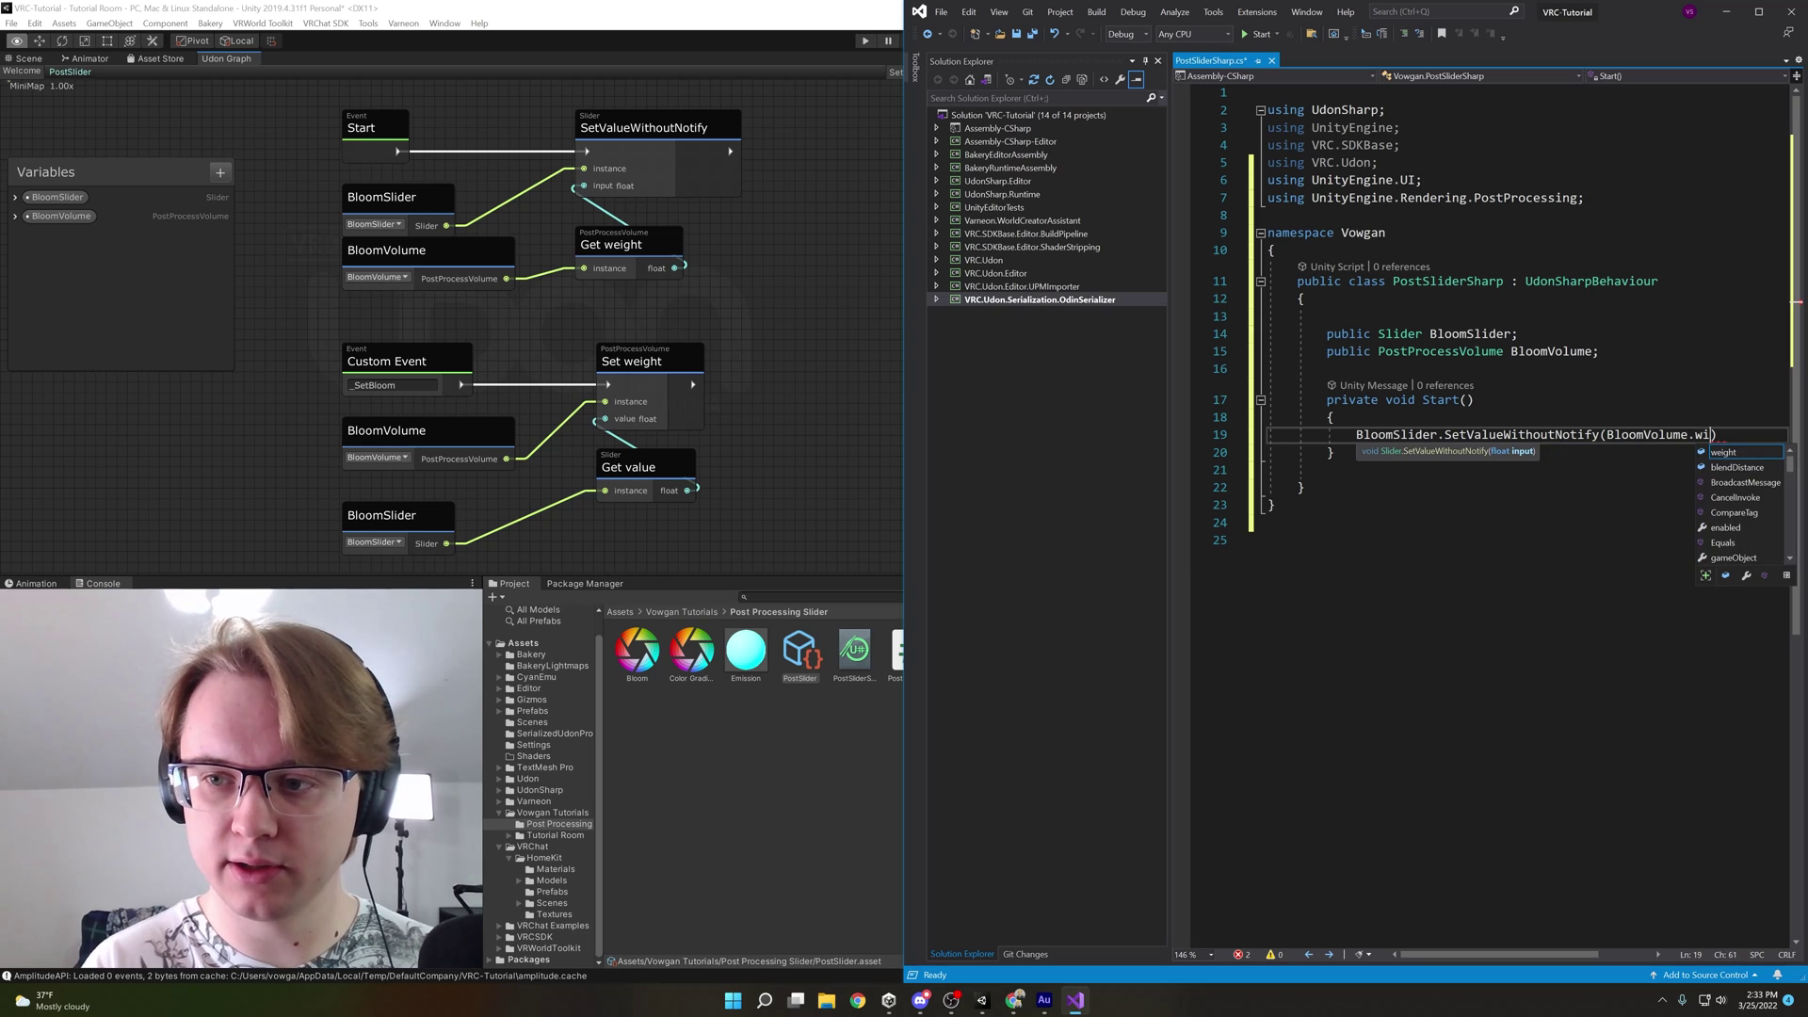
{"action": "type", "text": "e);"}
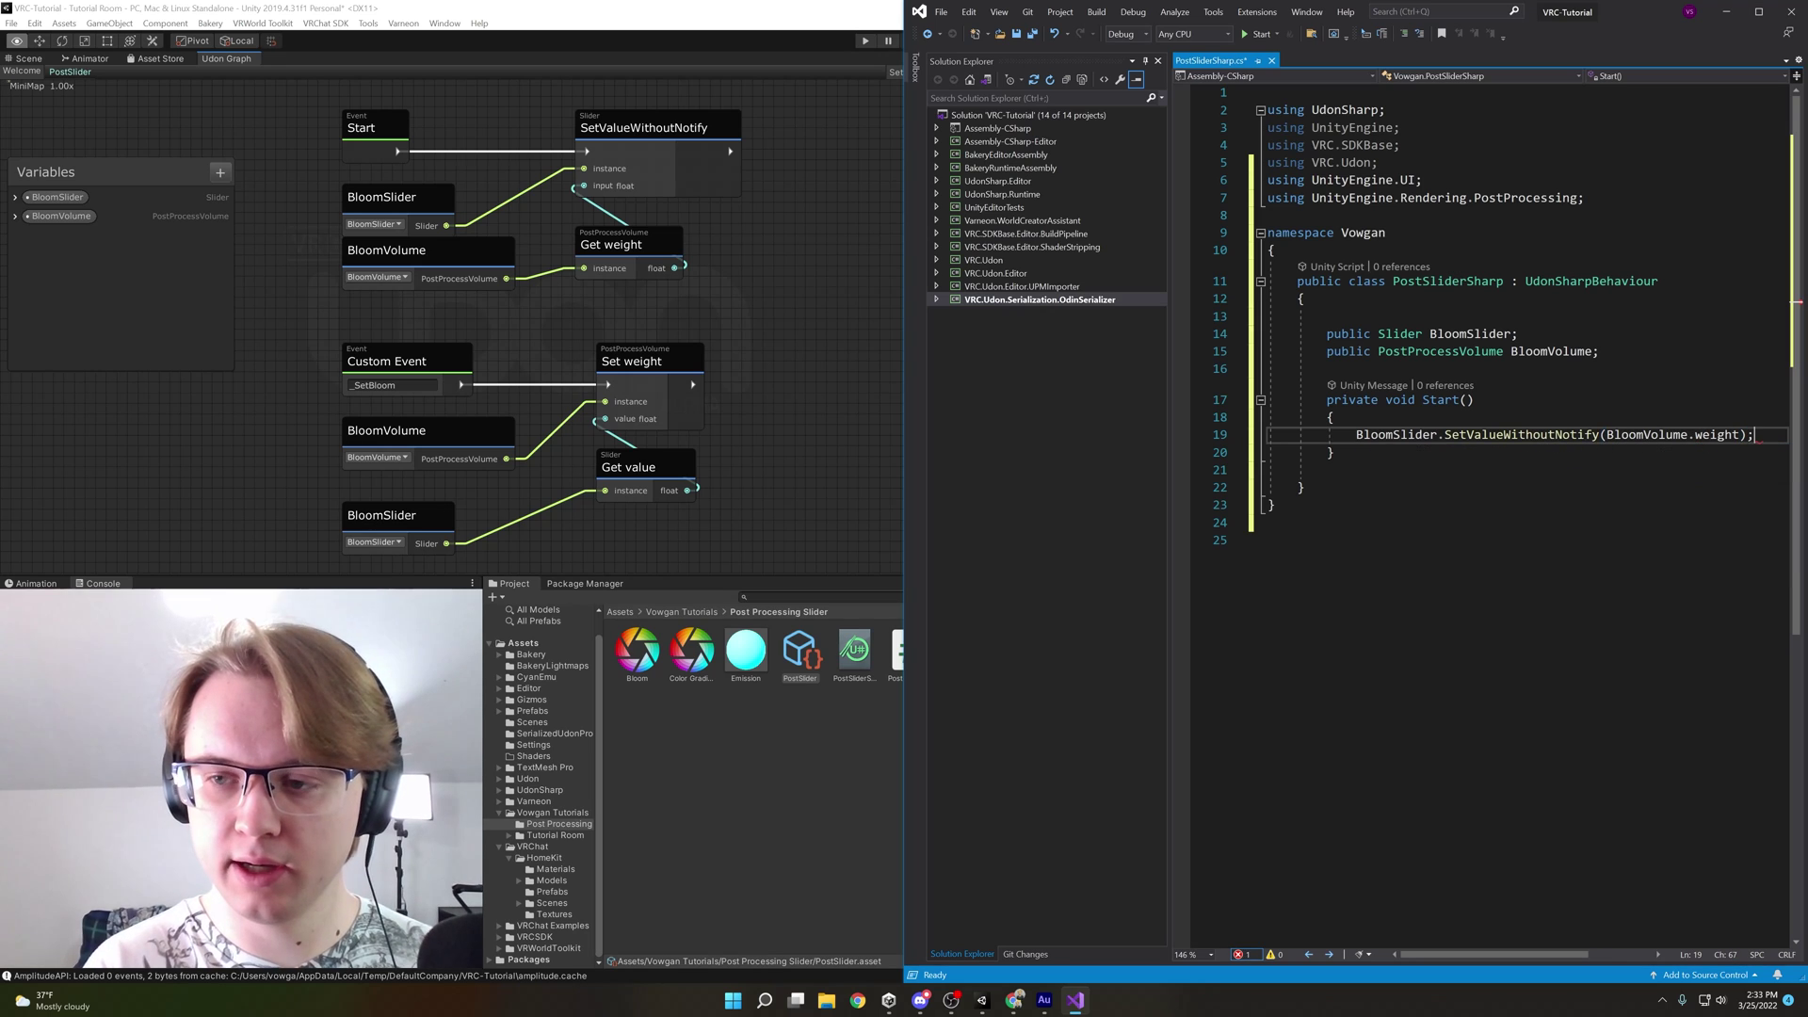
{"action": "key", "text": "Down"}
{"action": "key", "text": "Return"}
{"action": "key", "text": "Return"}
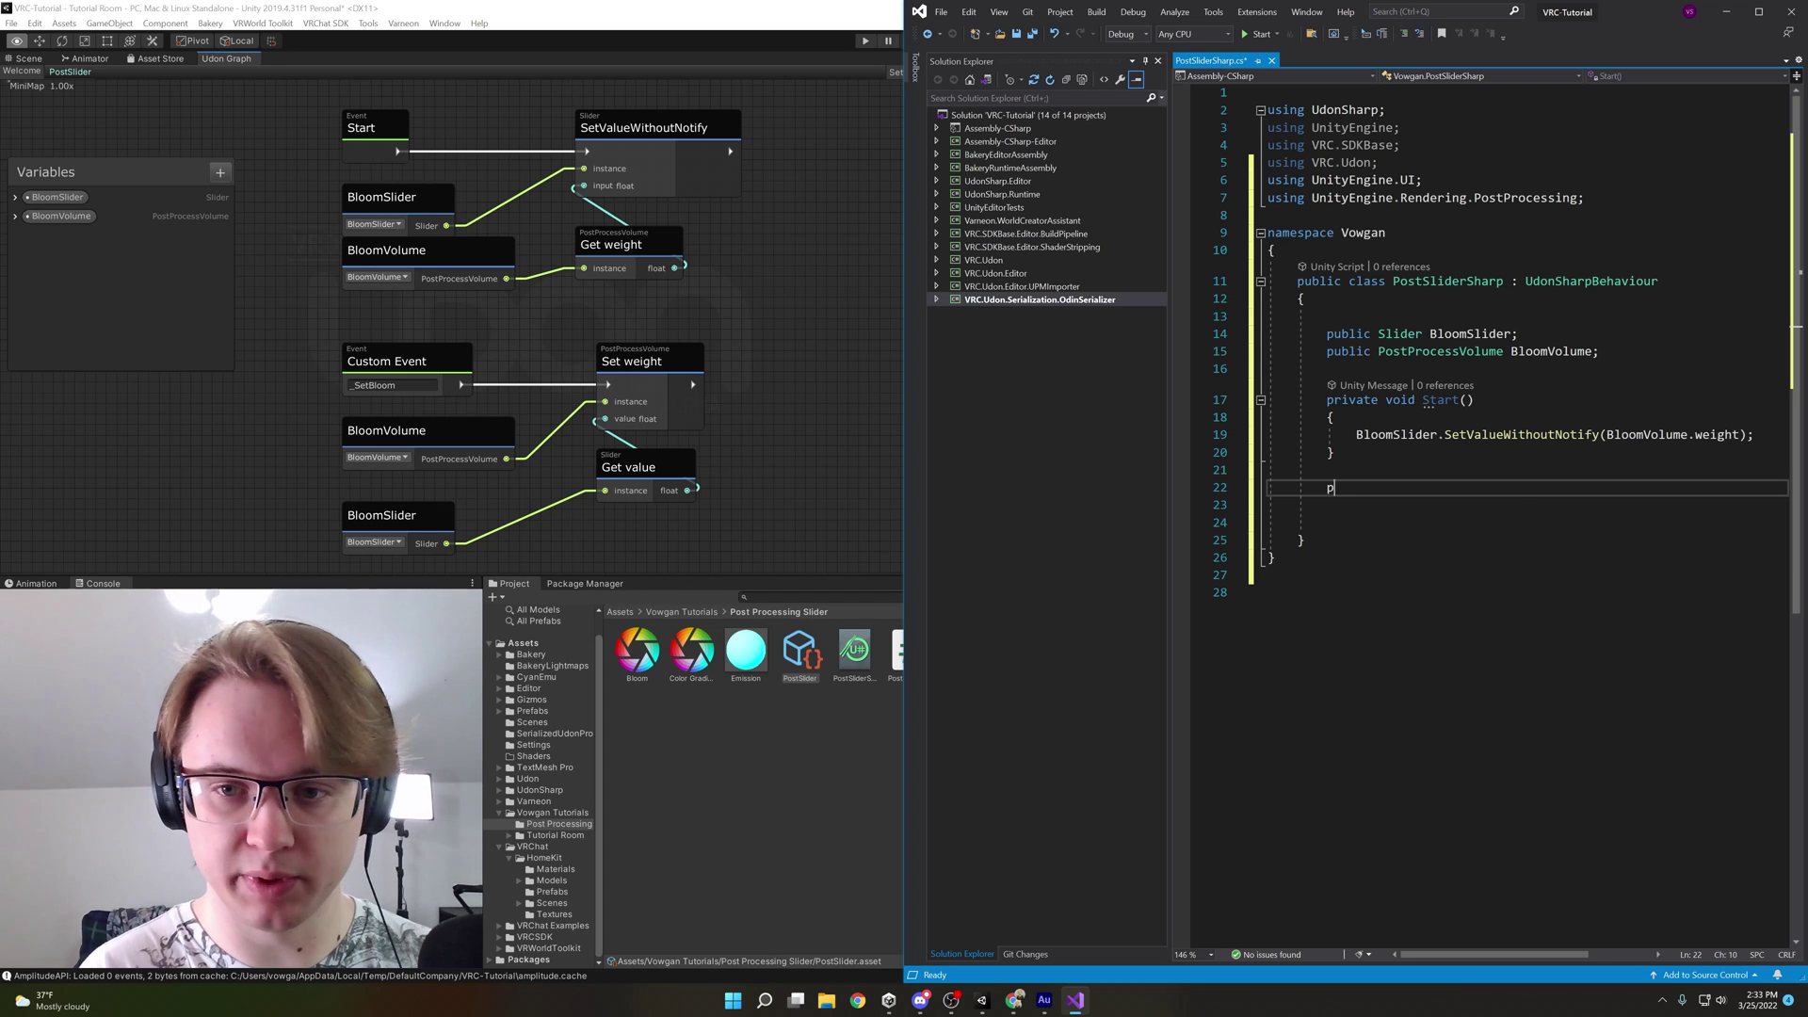
{"action": "type", "text": "public void _Set"}
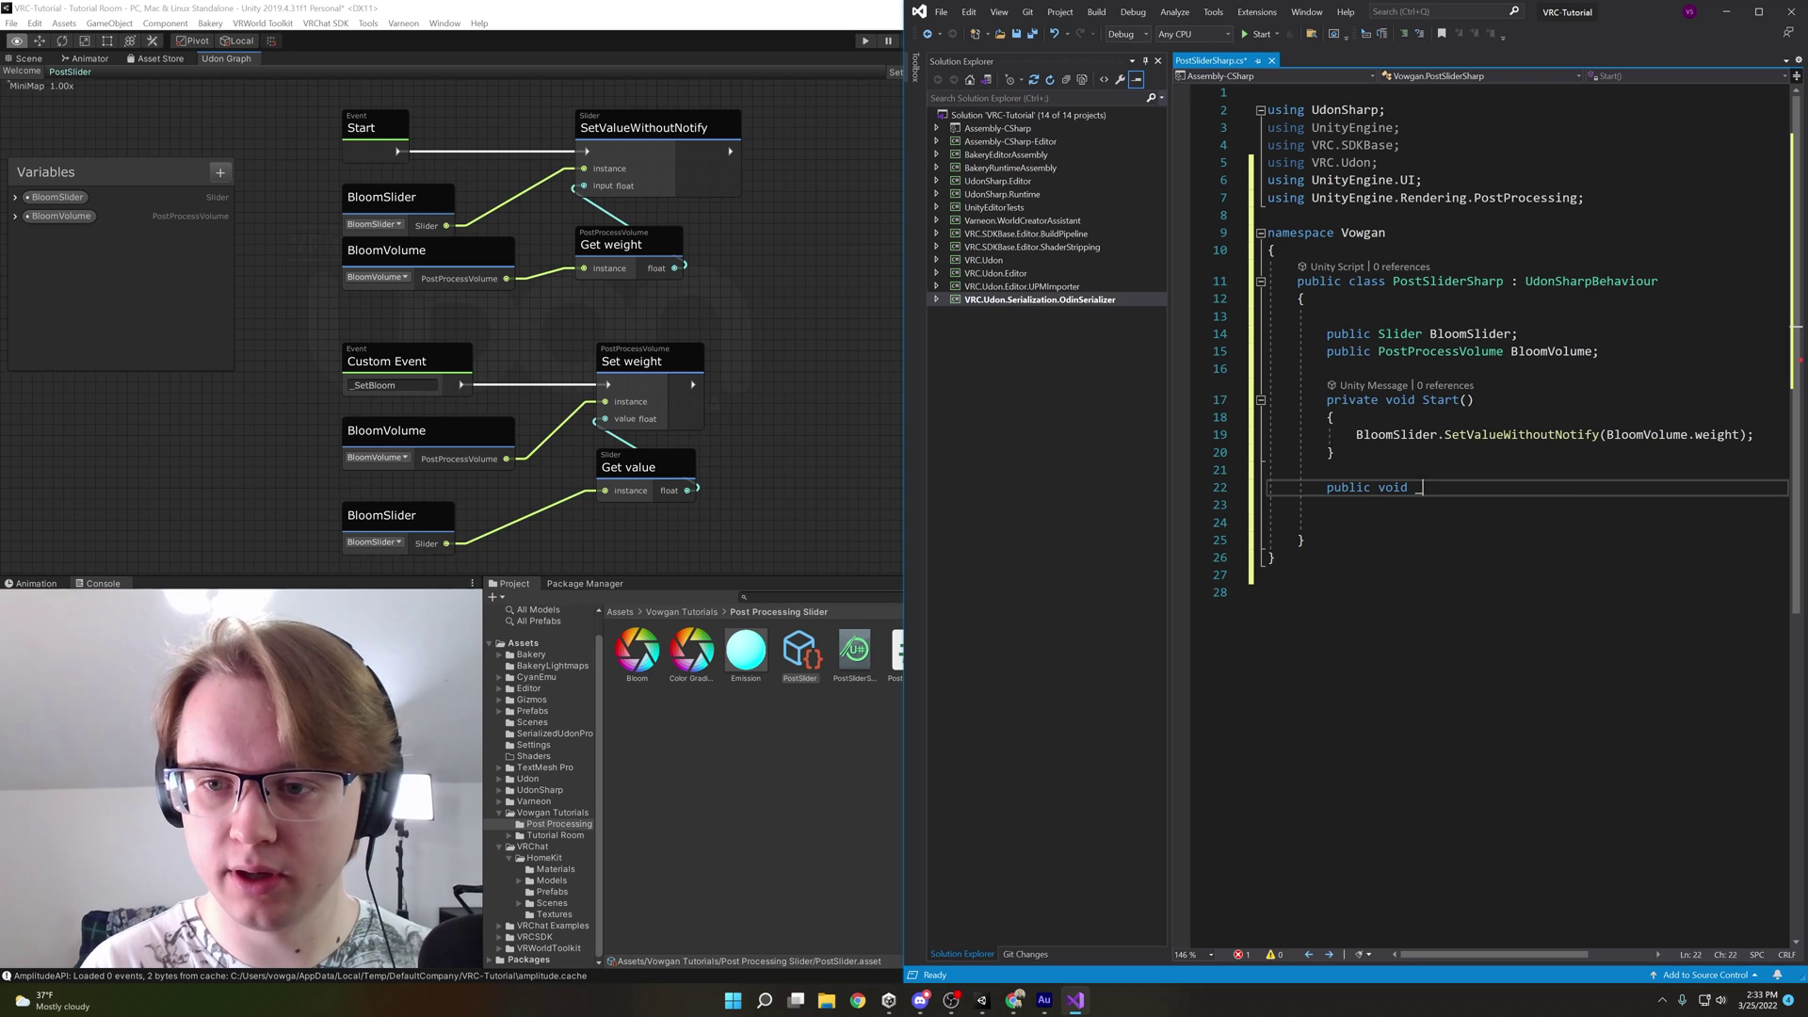
{"action": "type", "text": "Bloom("}
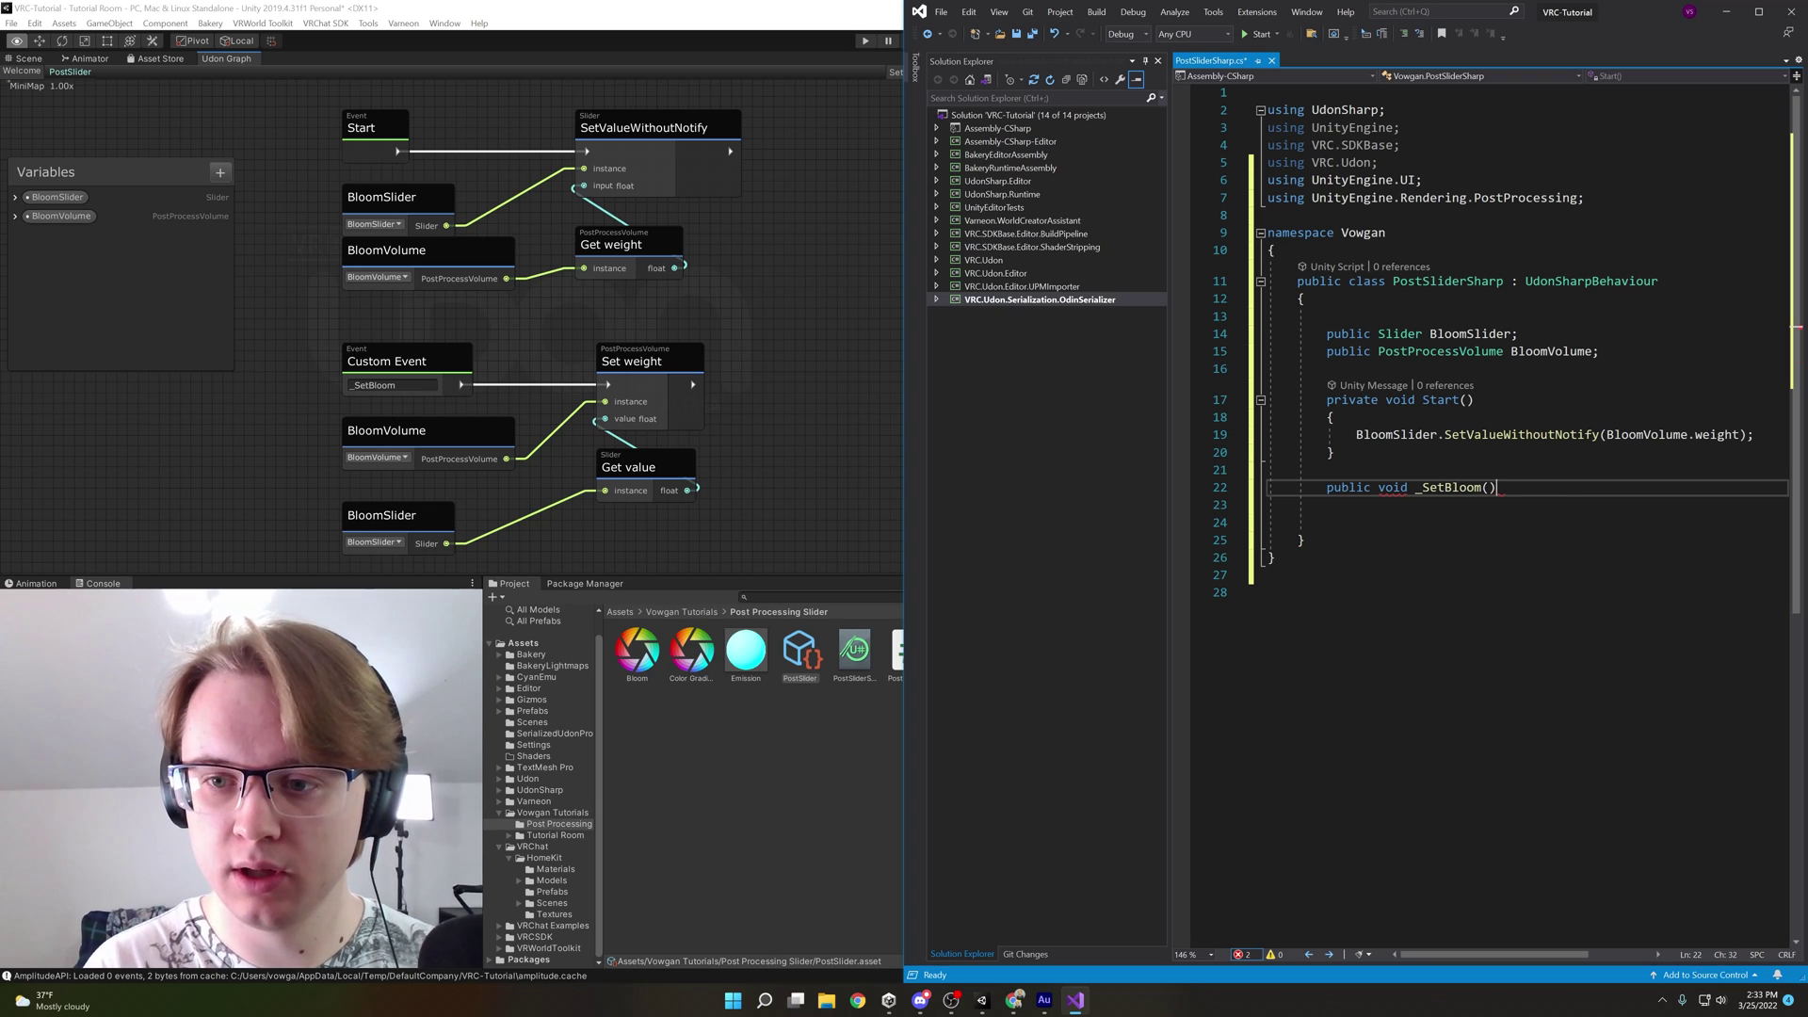
Write public void _SetBloom() assigning BloomVolume.weight = BloomSlider.value, and save PostSliderSharp
{"action": "key", "text": "Return"}
{"action": "type", "text": "{"}
{"action": "key", "text": "Return"}
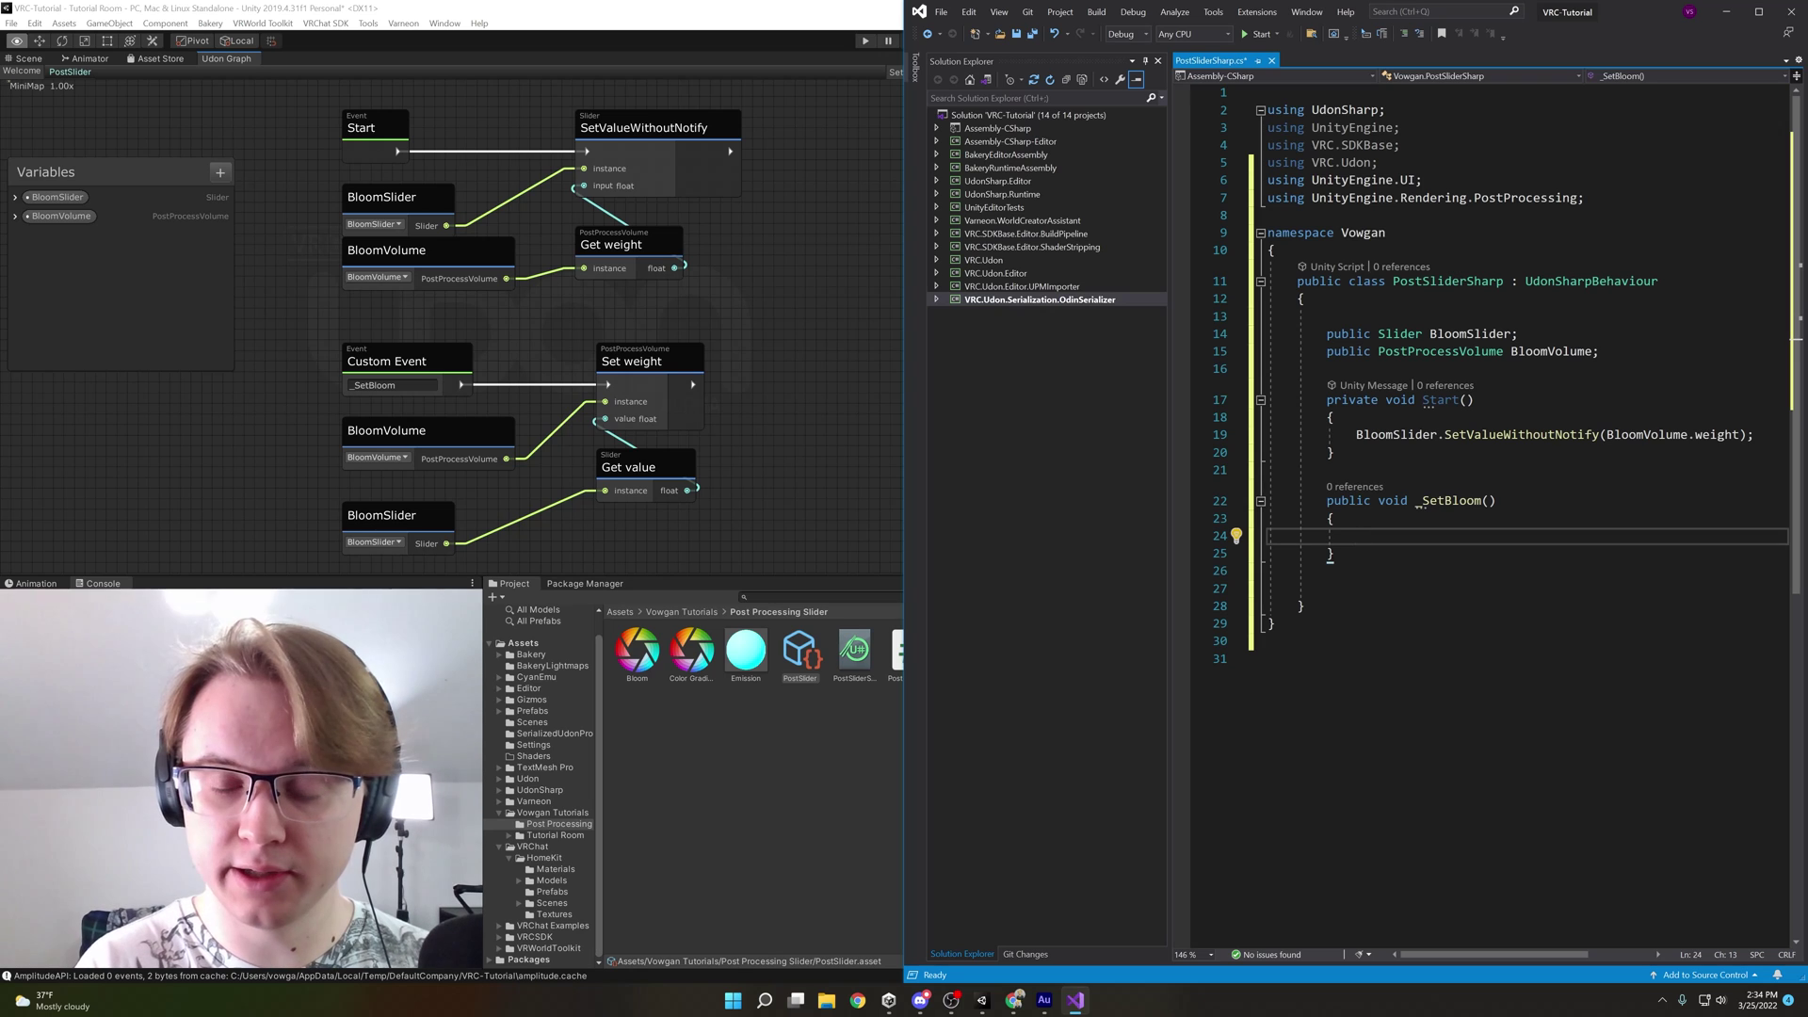
{"action": "type", "text": "bloomvo"}
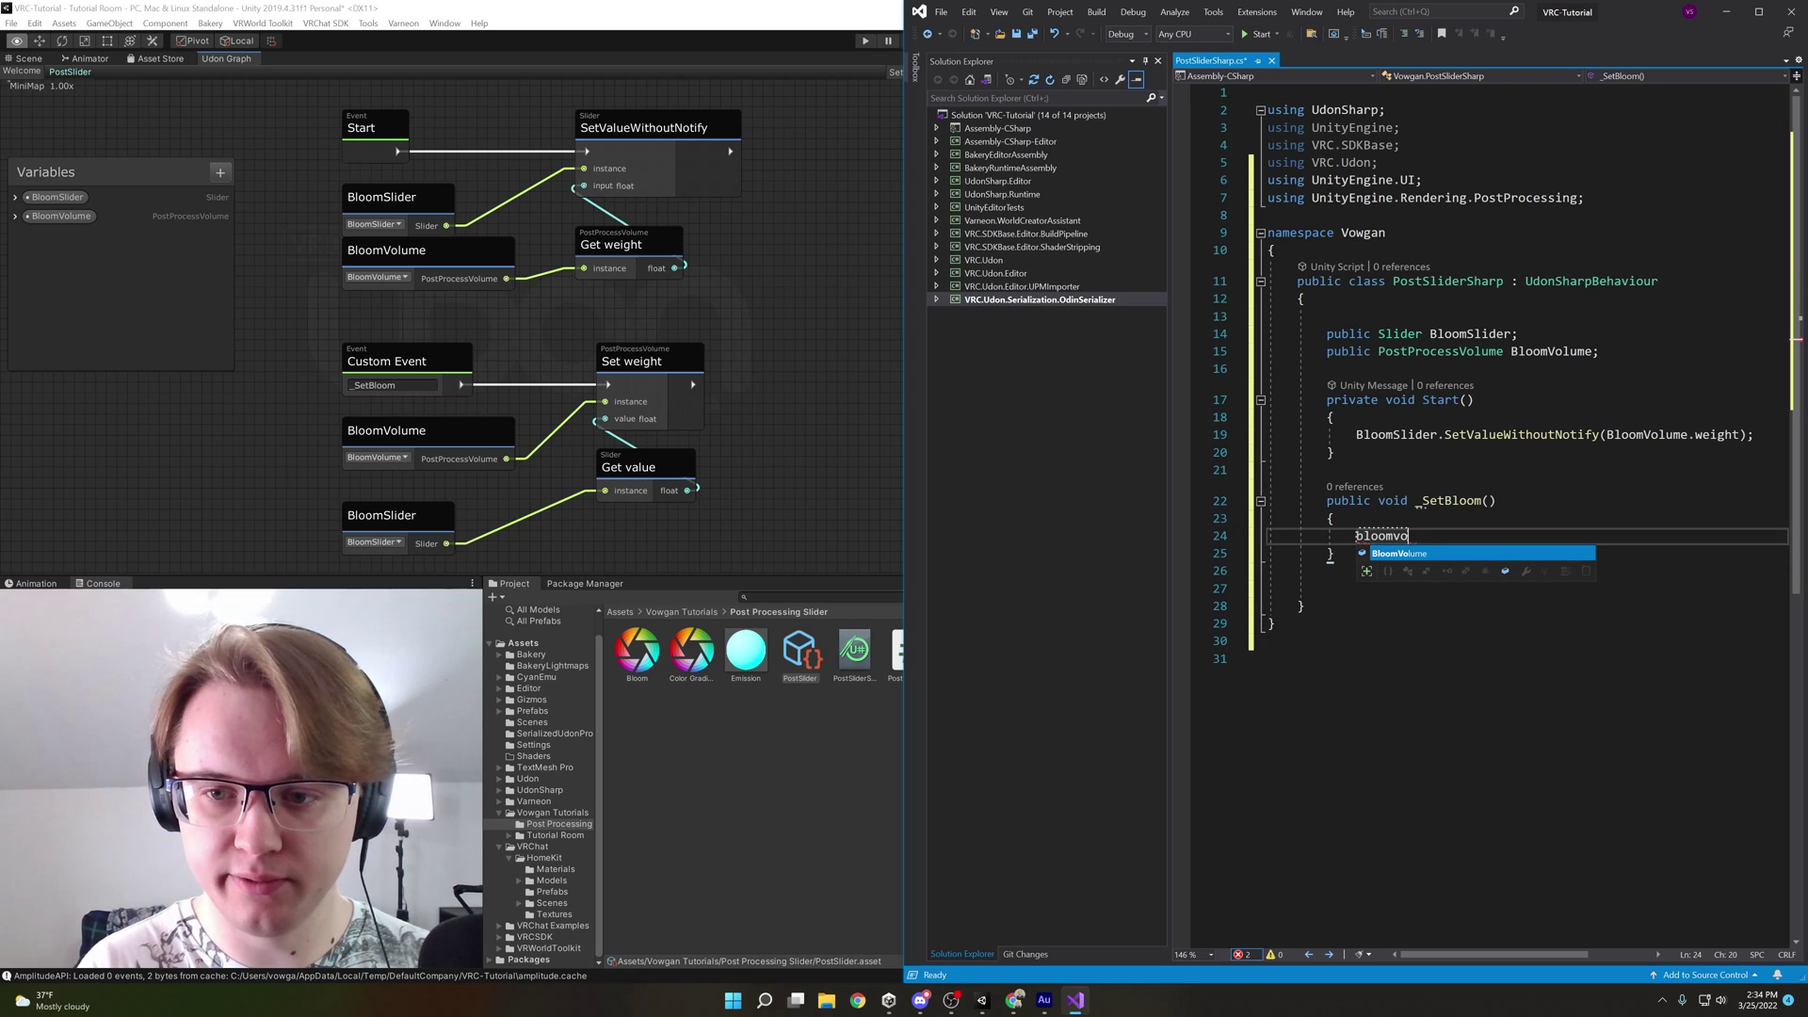
{"action": "type", "text": ".we "}
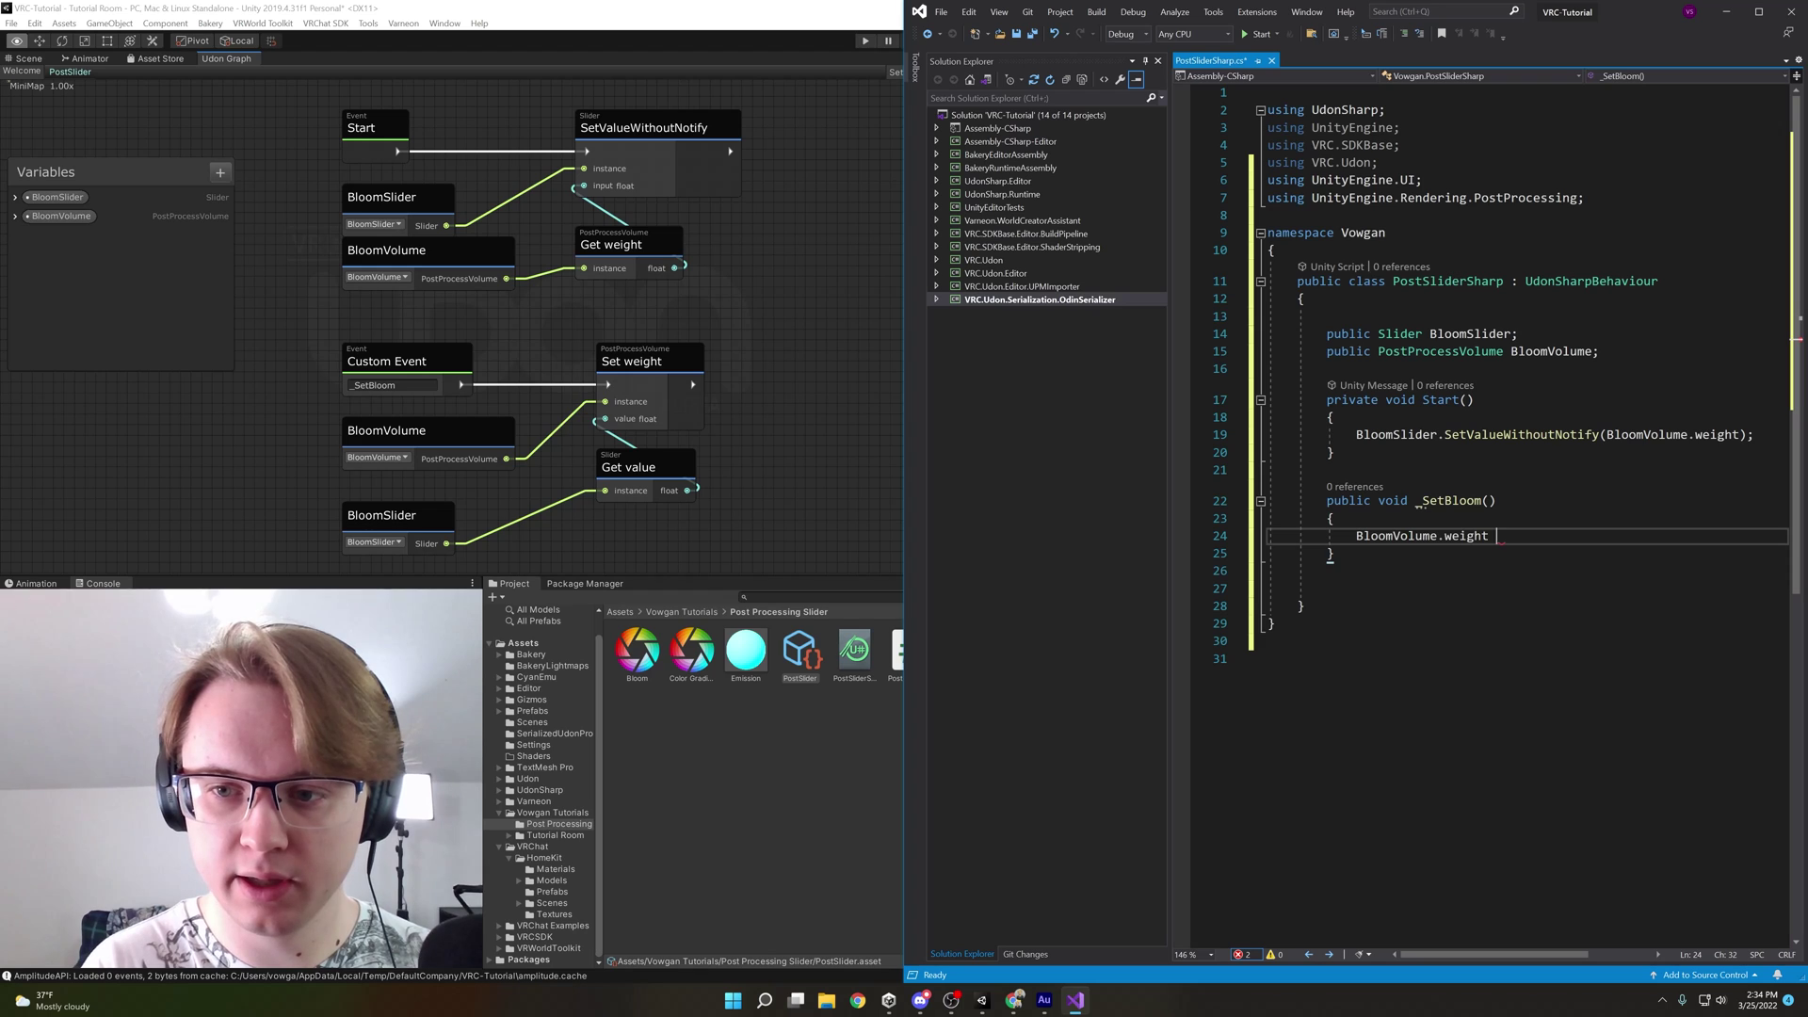
{"action": "type", "text": "blooms"}
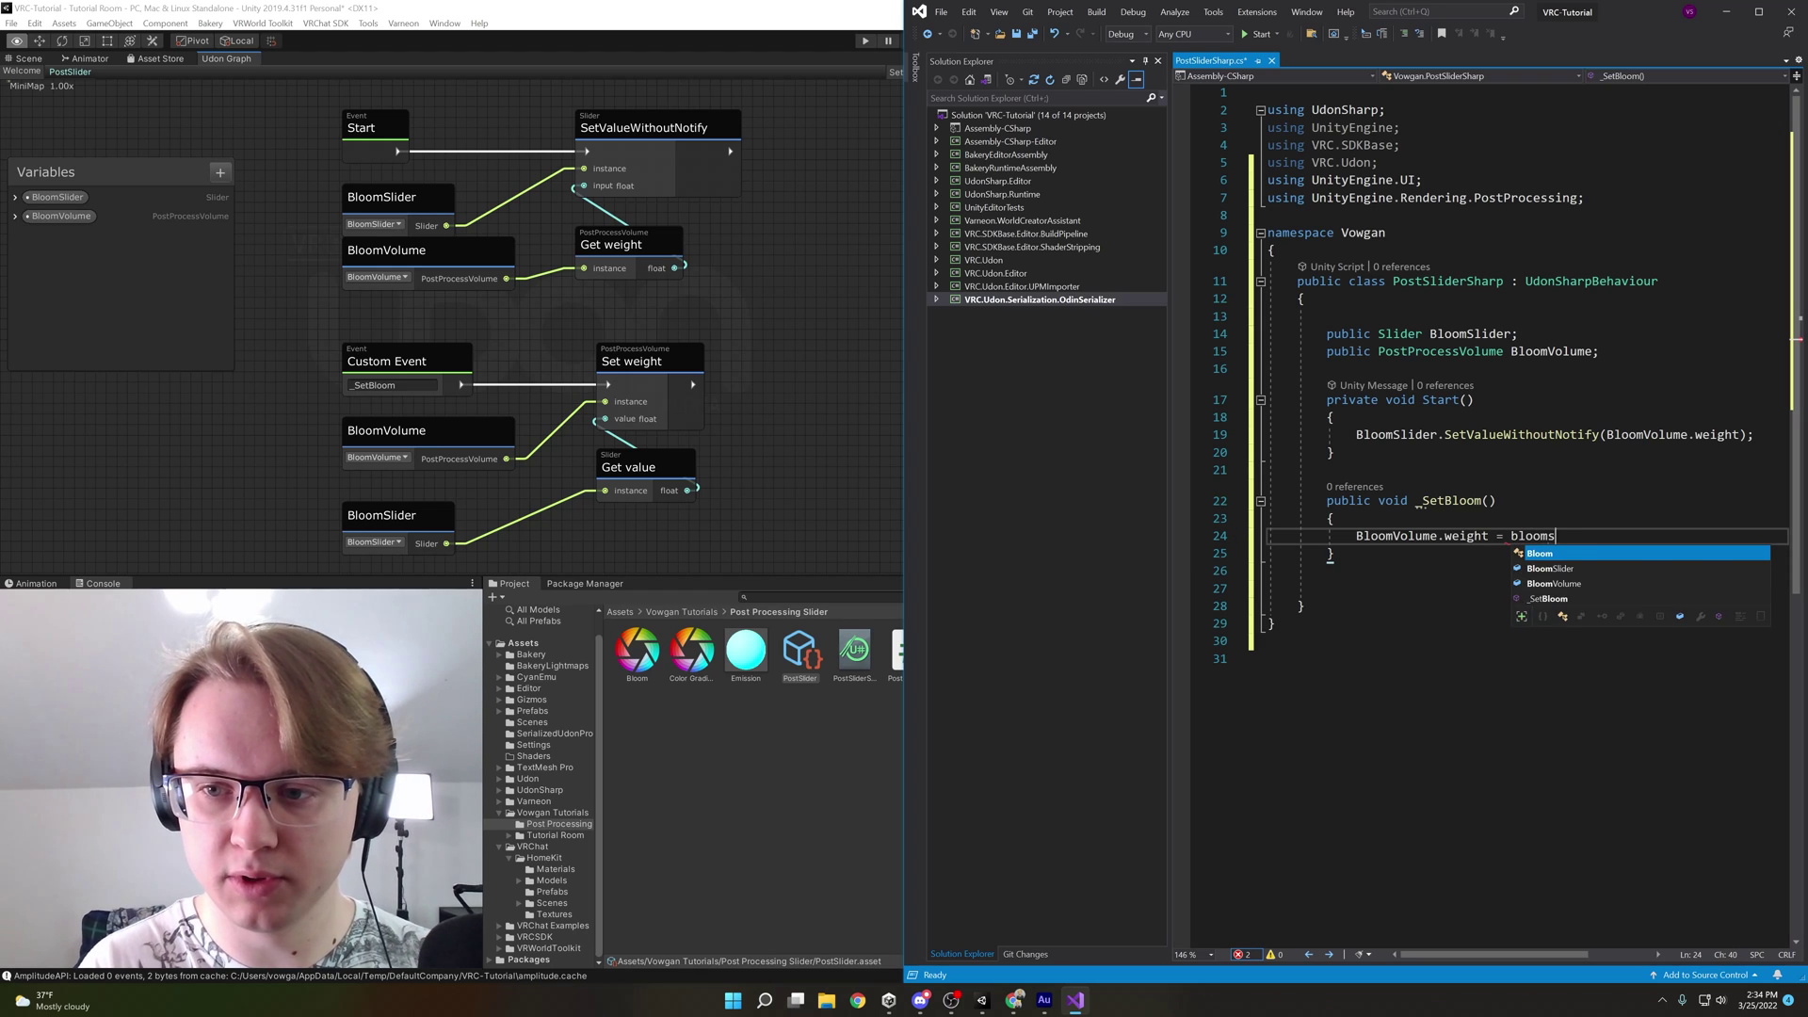
{"action": "type", "text": "l"}
{"action": "key", "text": "Tab"}
{"action": "type", "text": ".va"}
{"action": "key", "text": "Tab"}
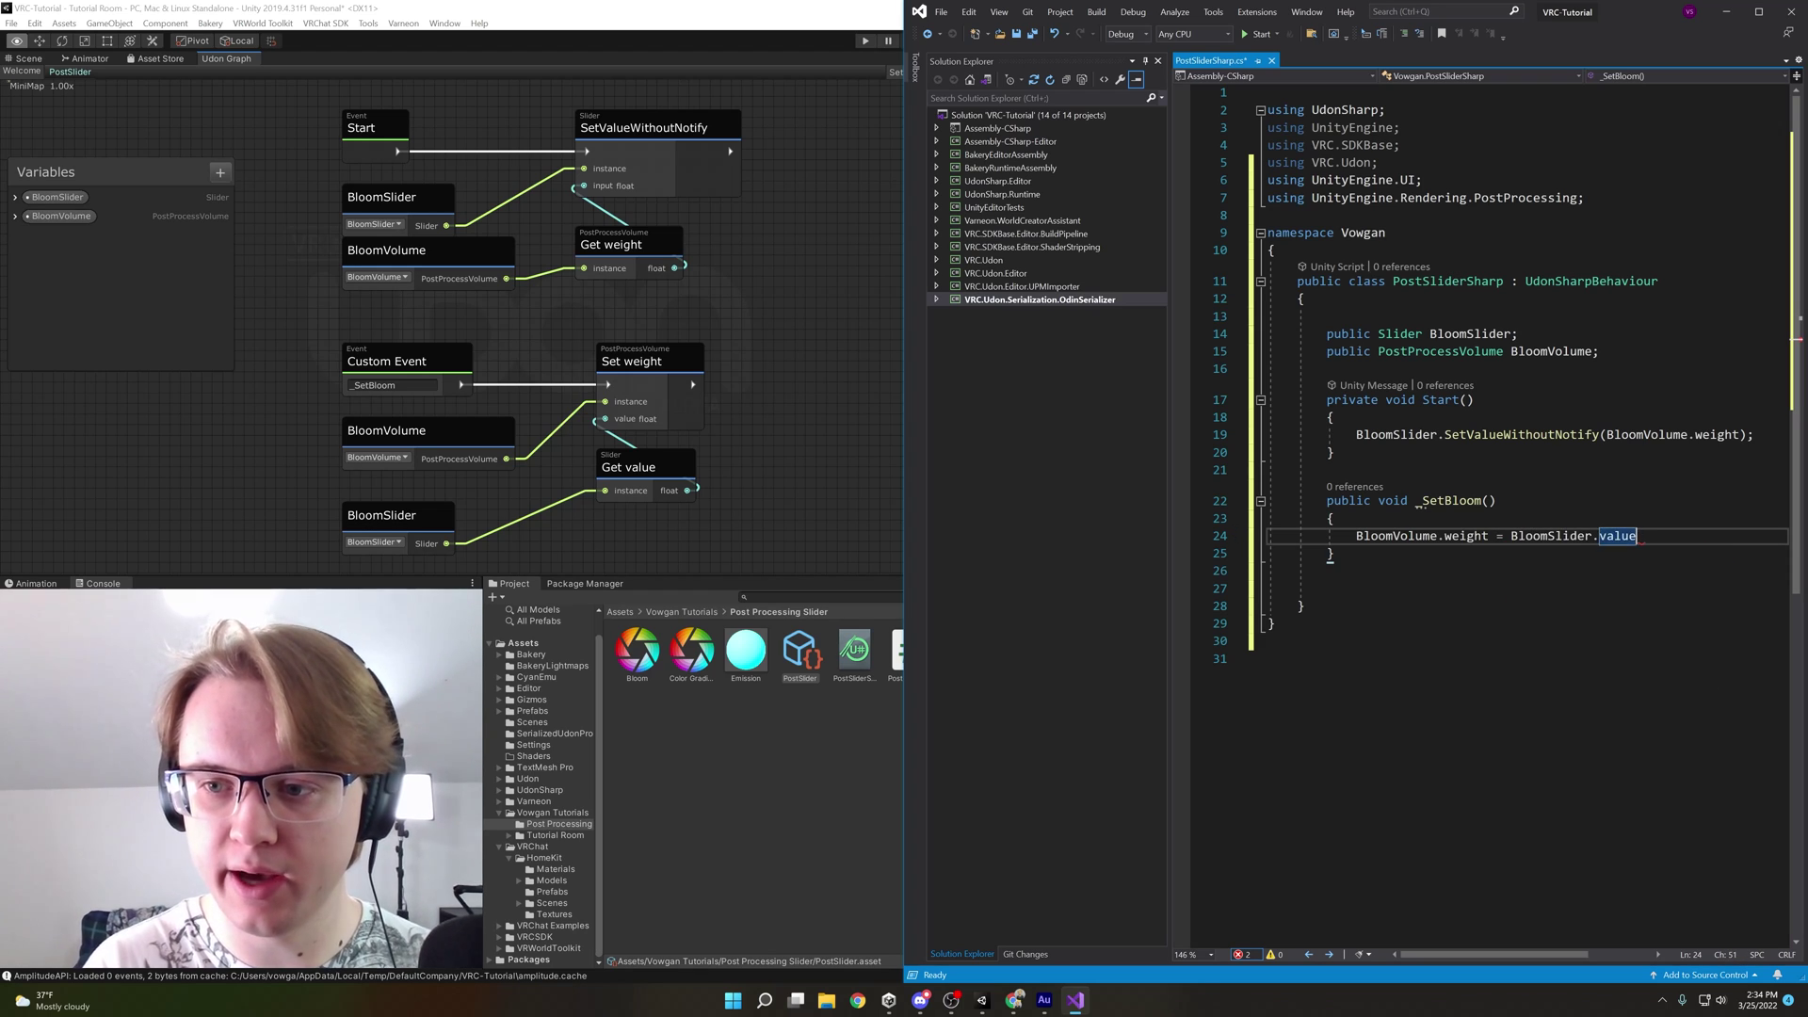
{"action": "type", "text": ";"}
{"action": "key", "text": "ctrl+s"}
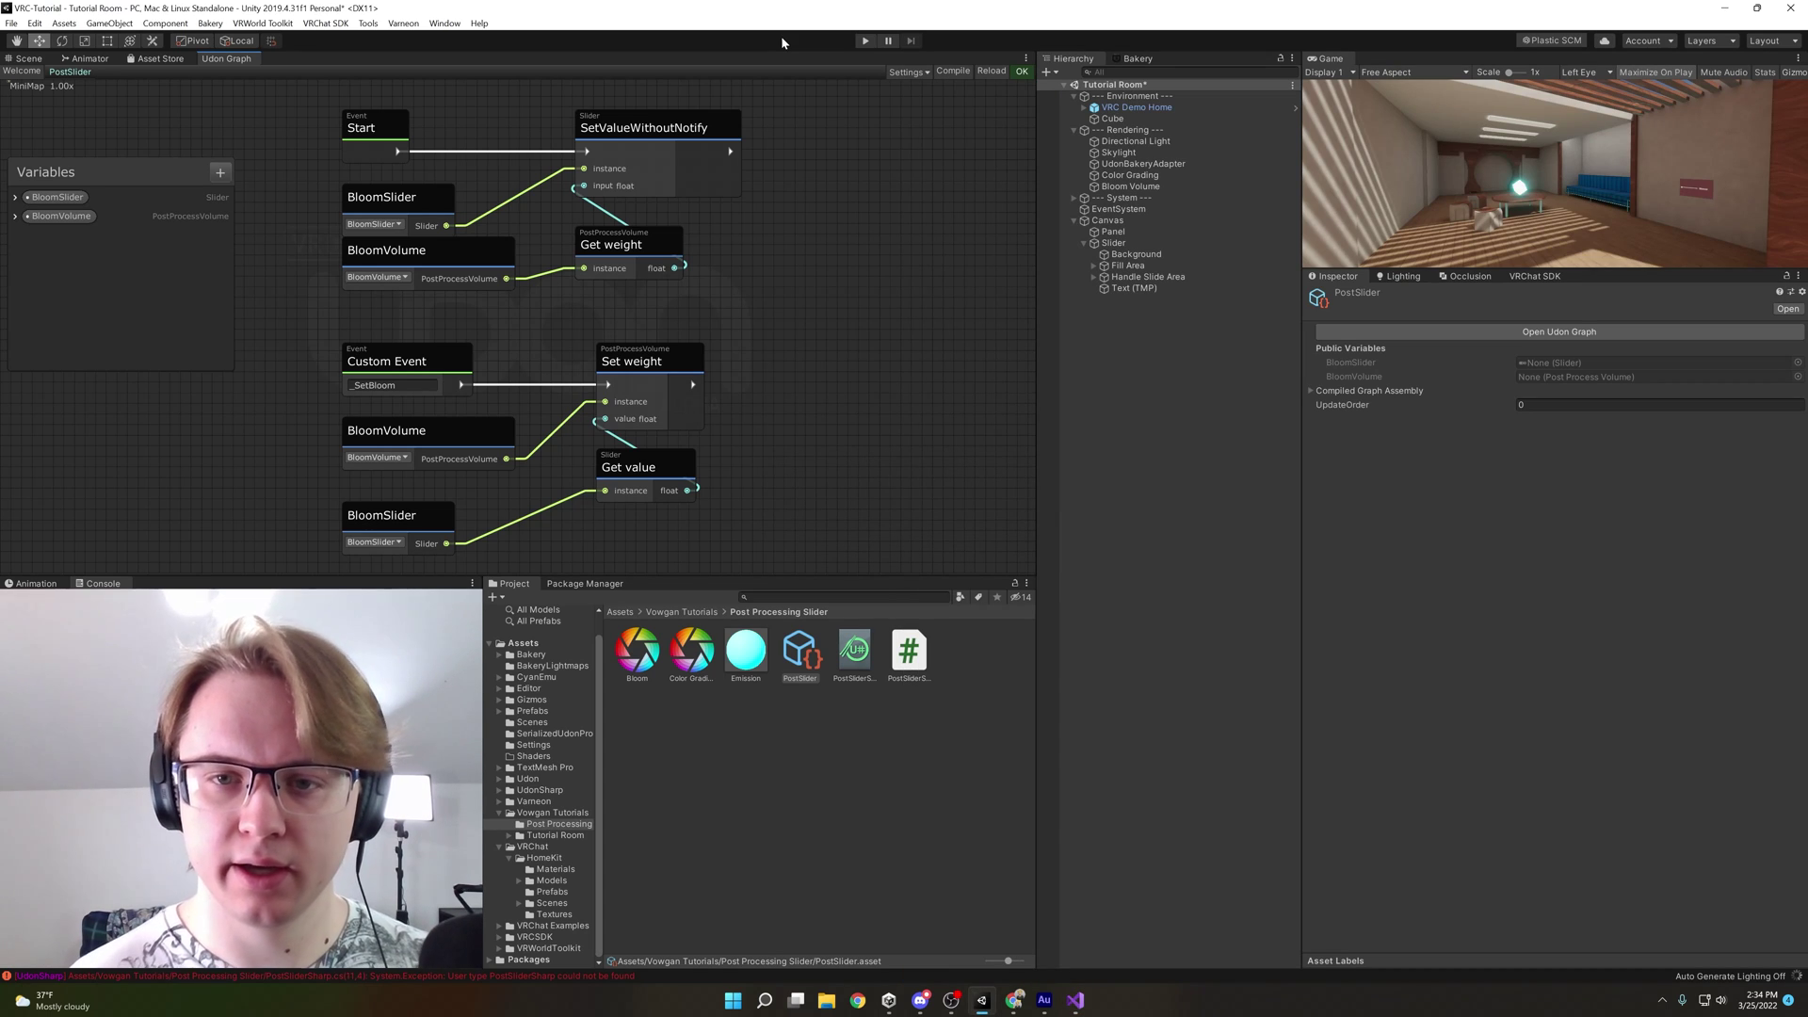
Select and frame the Slider, then add the Post Slider Sharp component to it
{"action": "left_click", "coordinate": [1049, 238]}
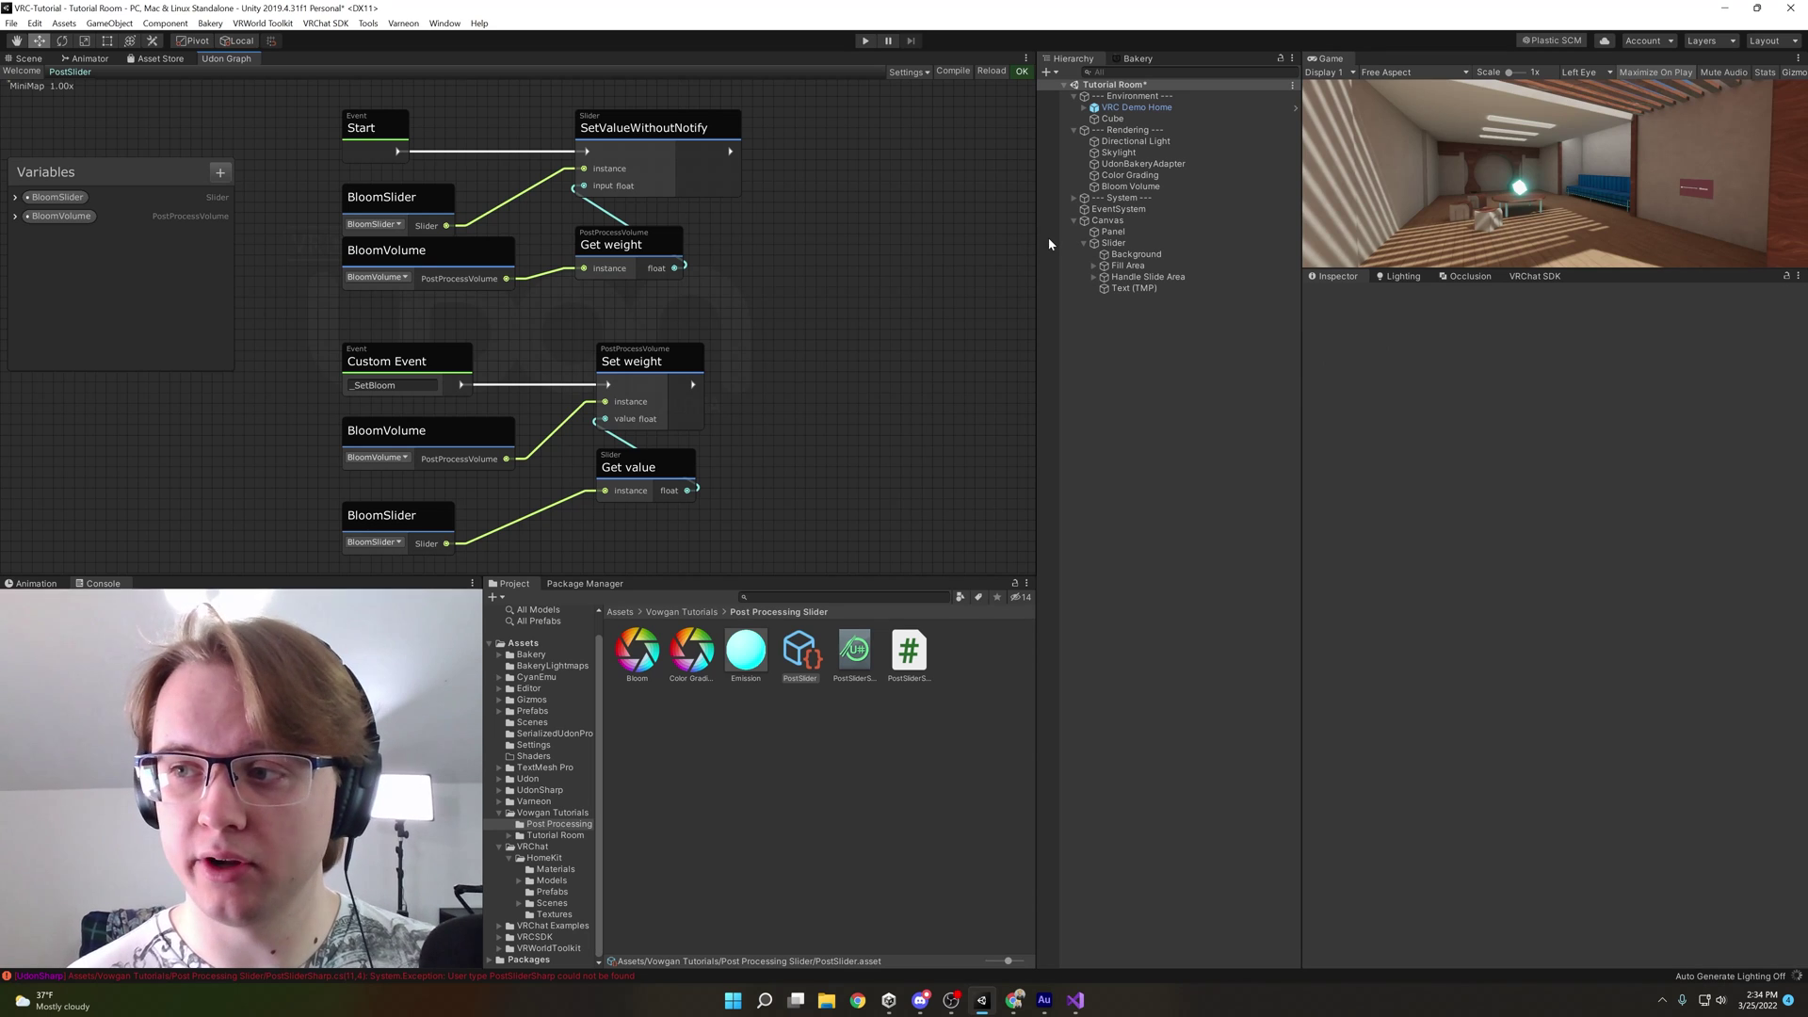
{"action": "left_click", "coordinate": [1138, 245]}
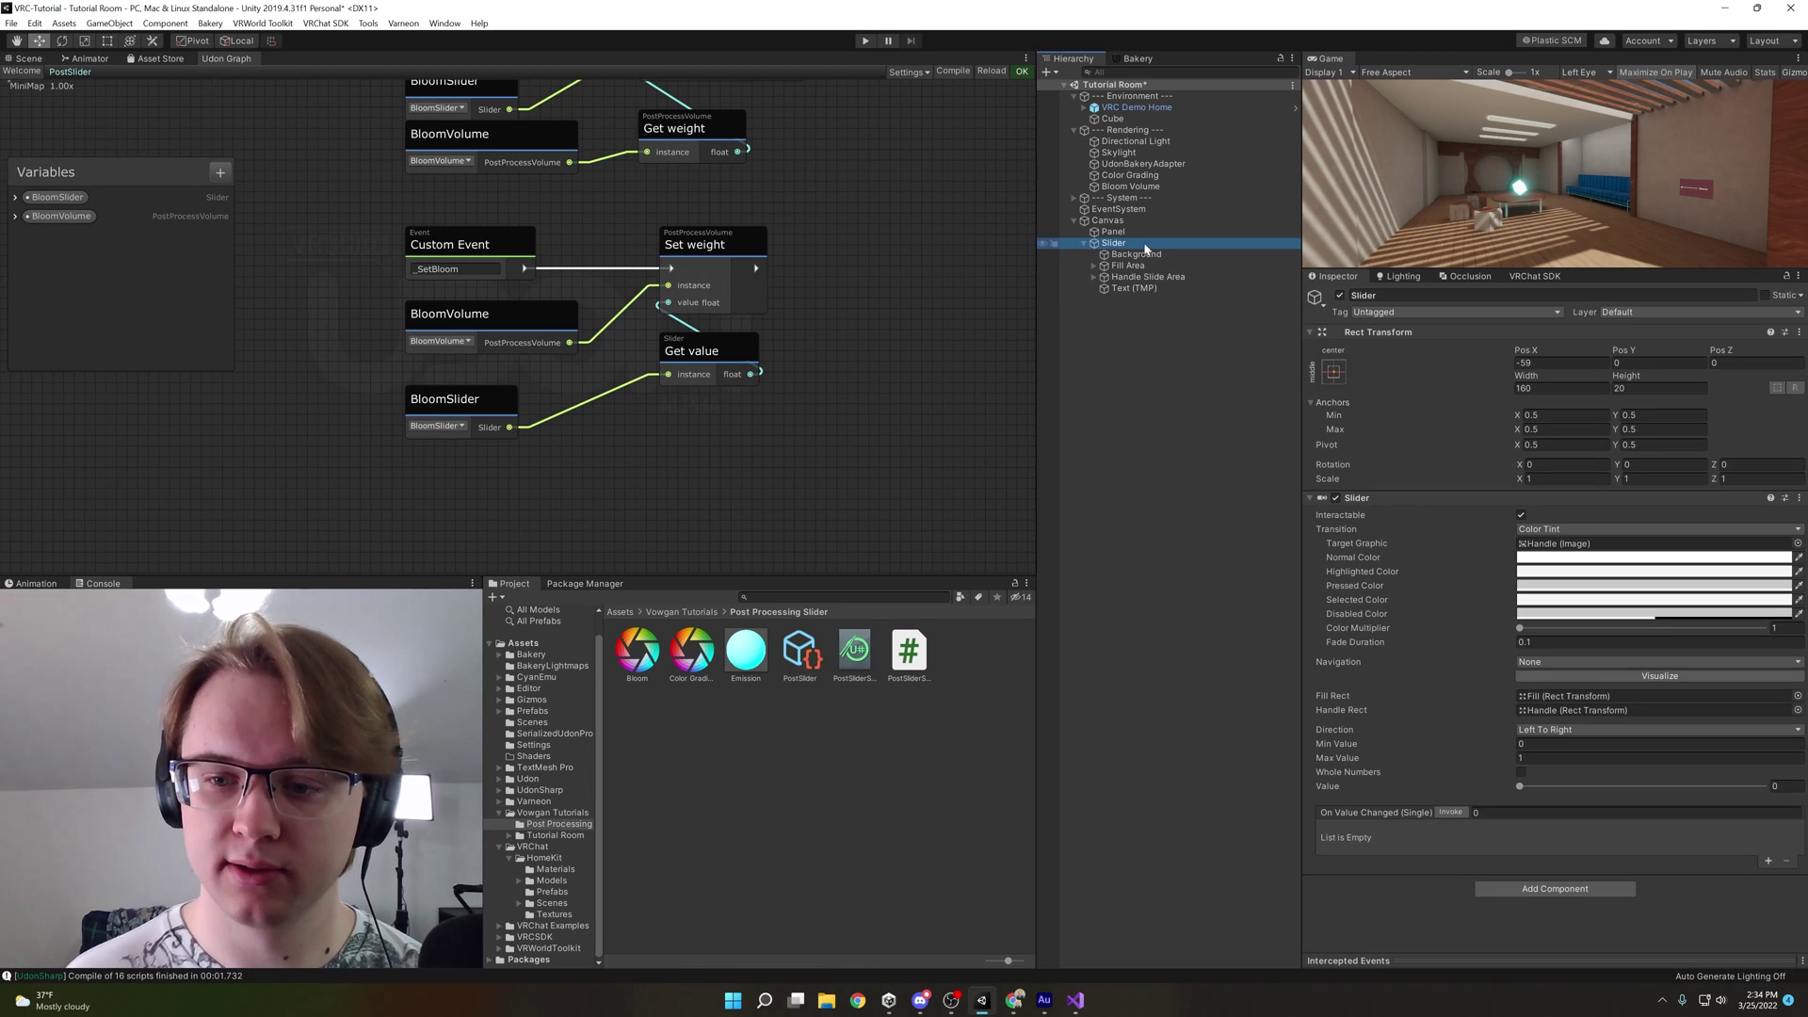
{"action": "double_click", "coordinate": [1144, 247]}
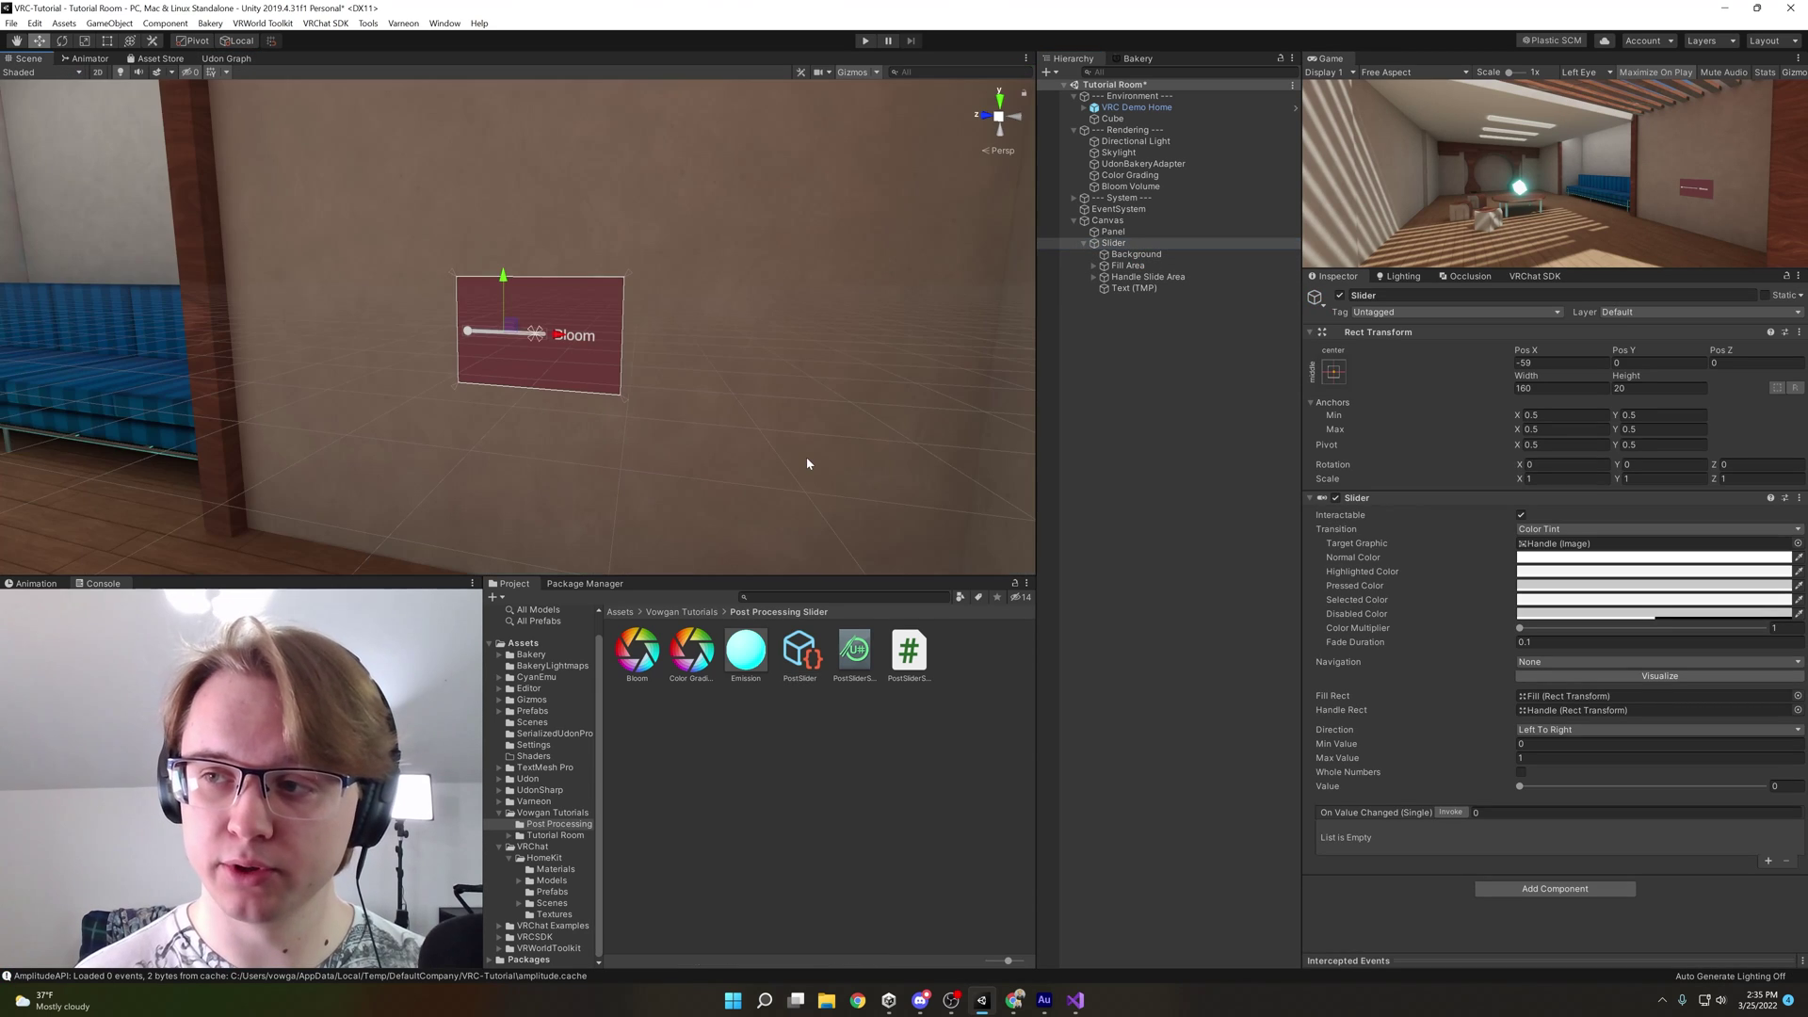
{"action": "left_click", "coordinate": [1535, 891]}
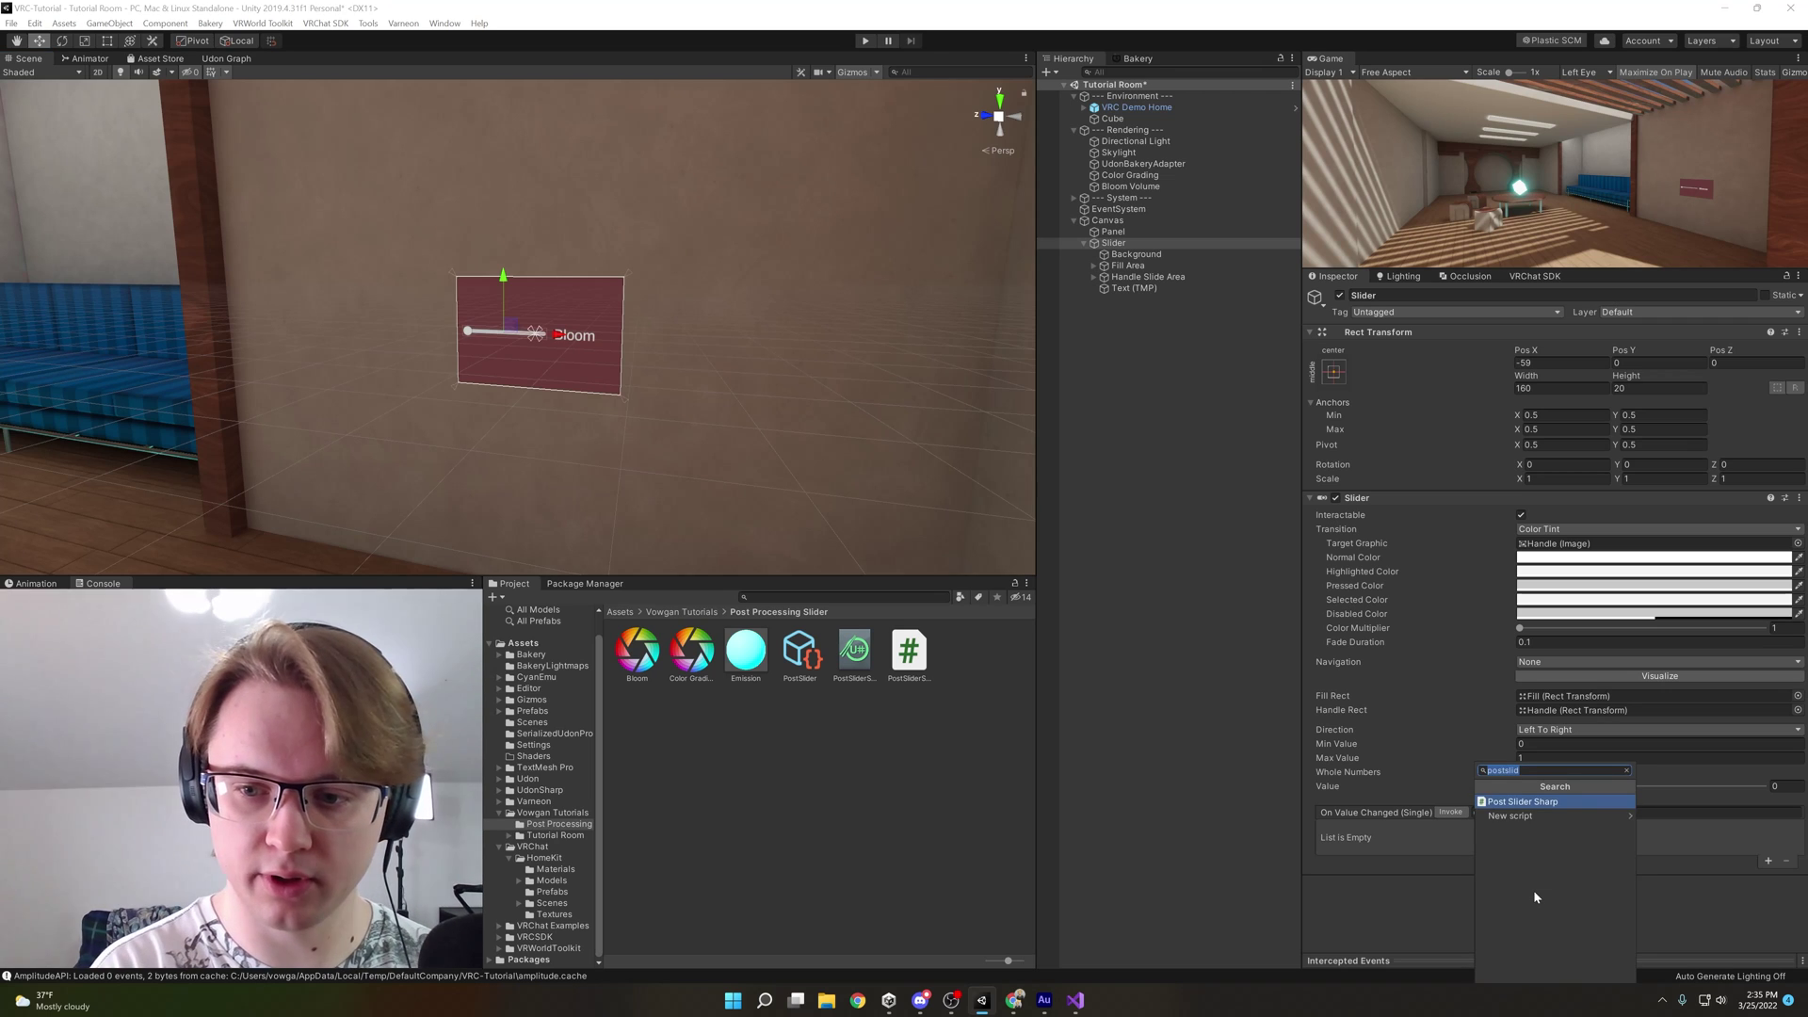
{"action": "type", "text": "post sli"}
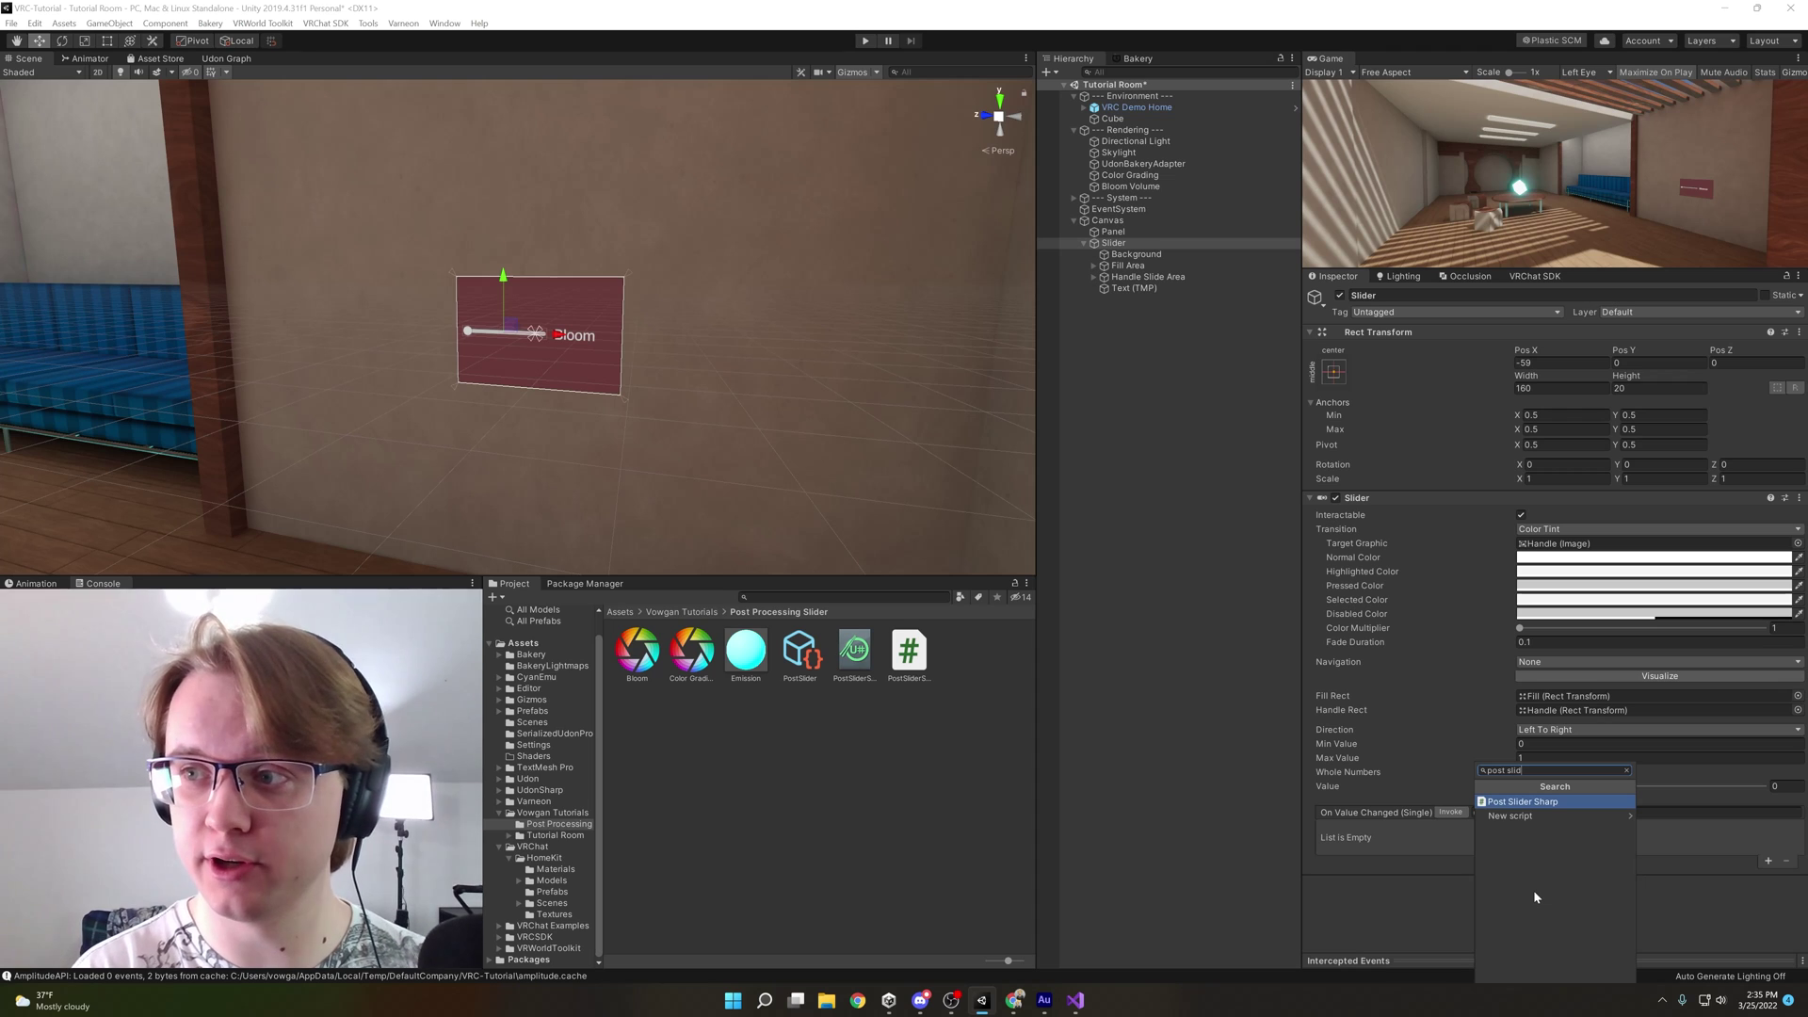
{"action": "key", "text": "Return"}
{"action": "scroll", "coordinate": [1533, 870], "scroll_direction": "down", "scroll_amount": 2}
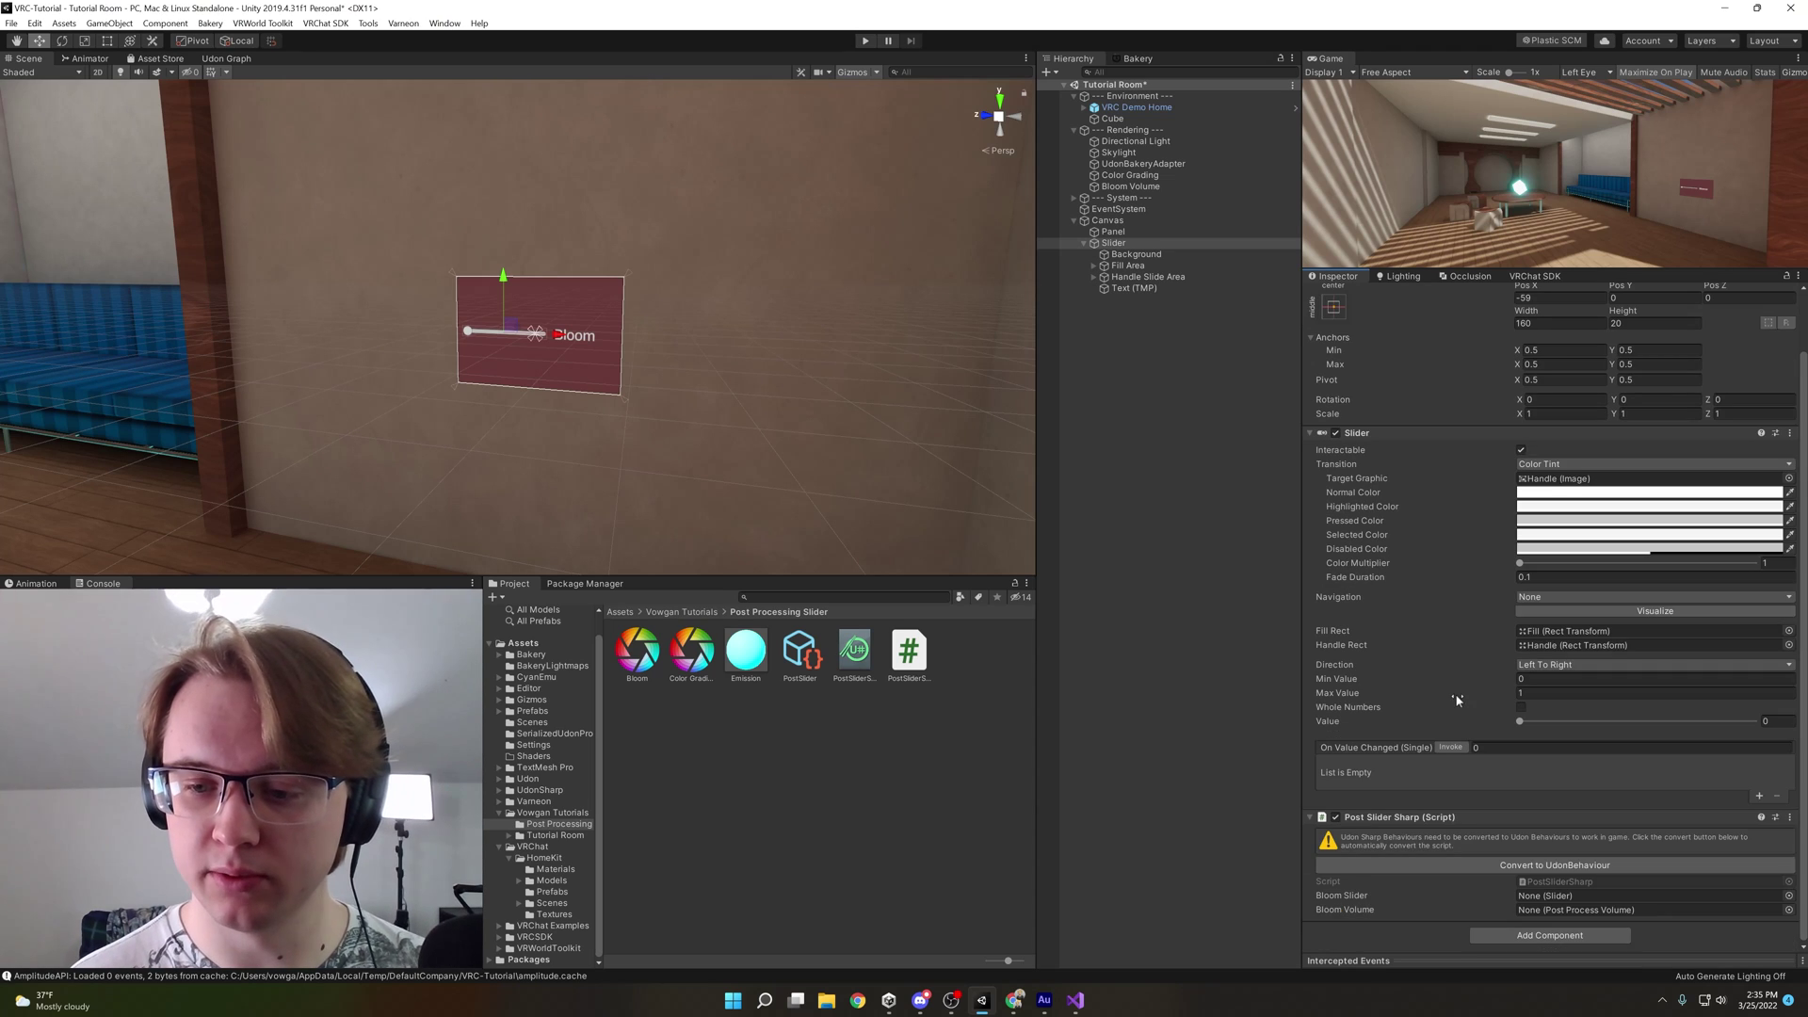
Convert it to an UdonBehaviour with Synchronization None and assign Slider as Bloom Slider
{"action": "left_click", "coordinate": [1550, 867]}
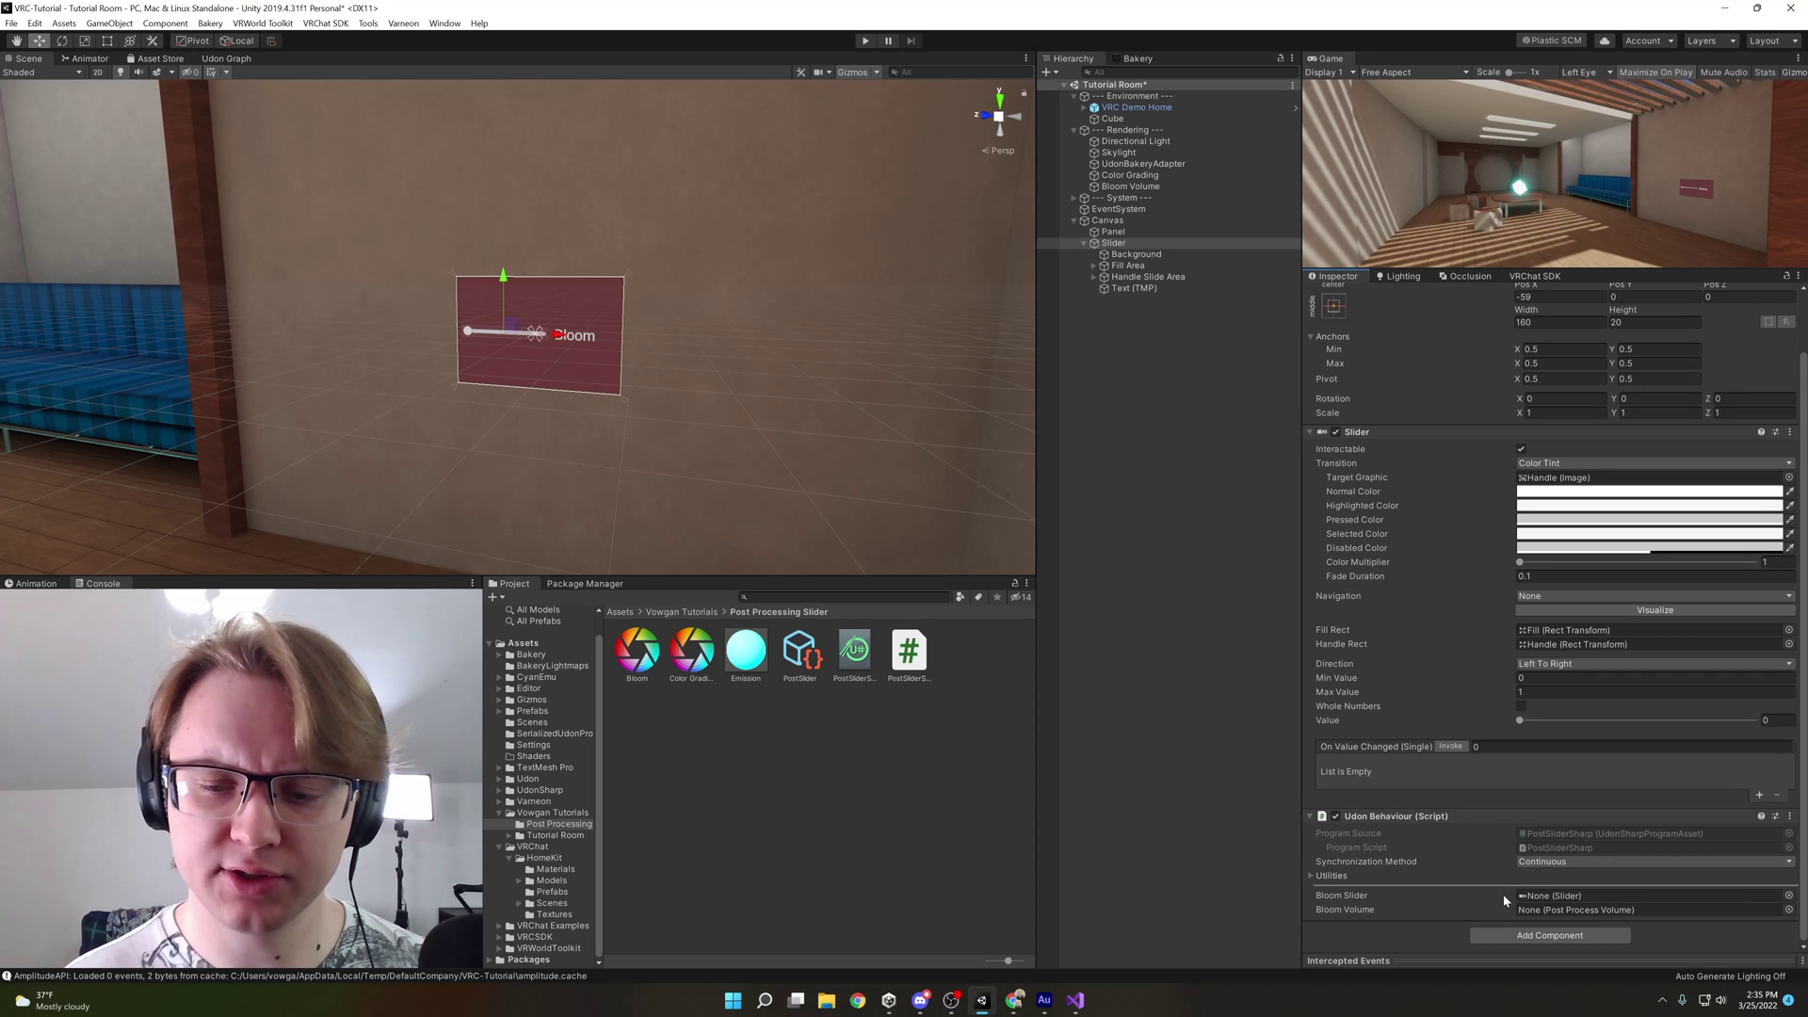
{"action": "left_click", "coordinate": [1545, 863]}
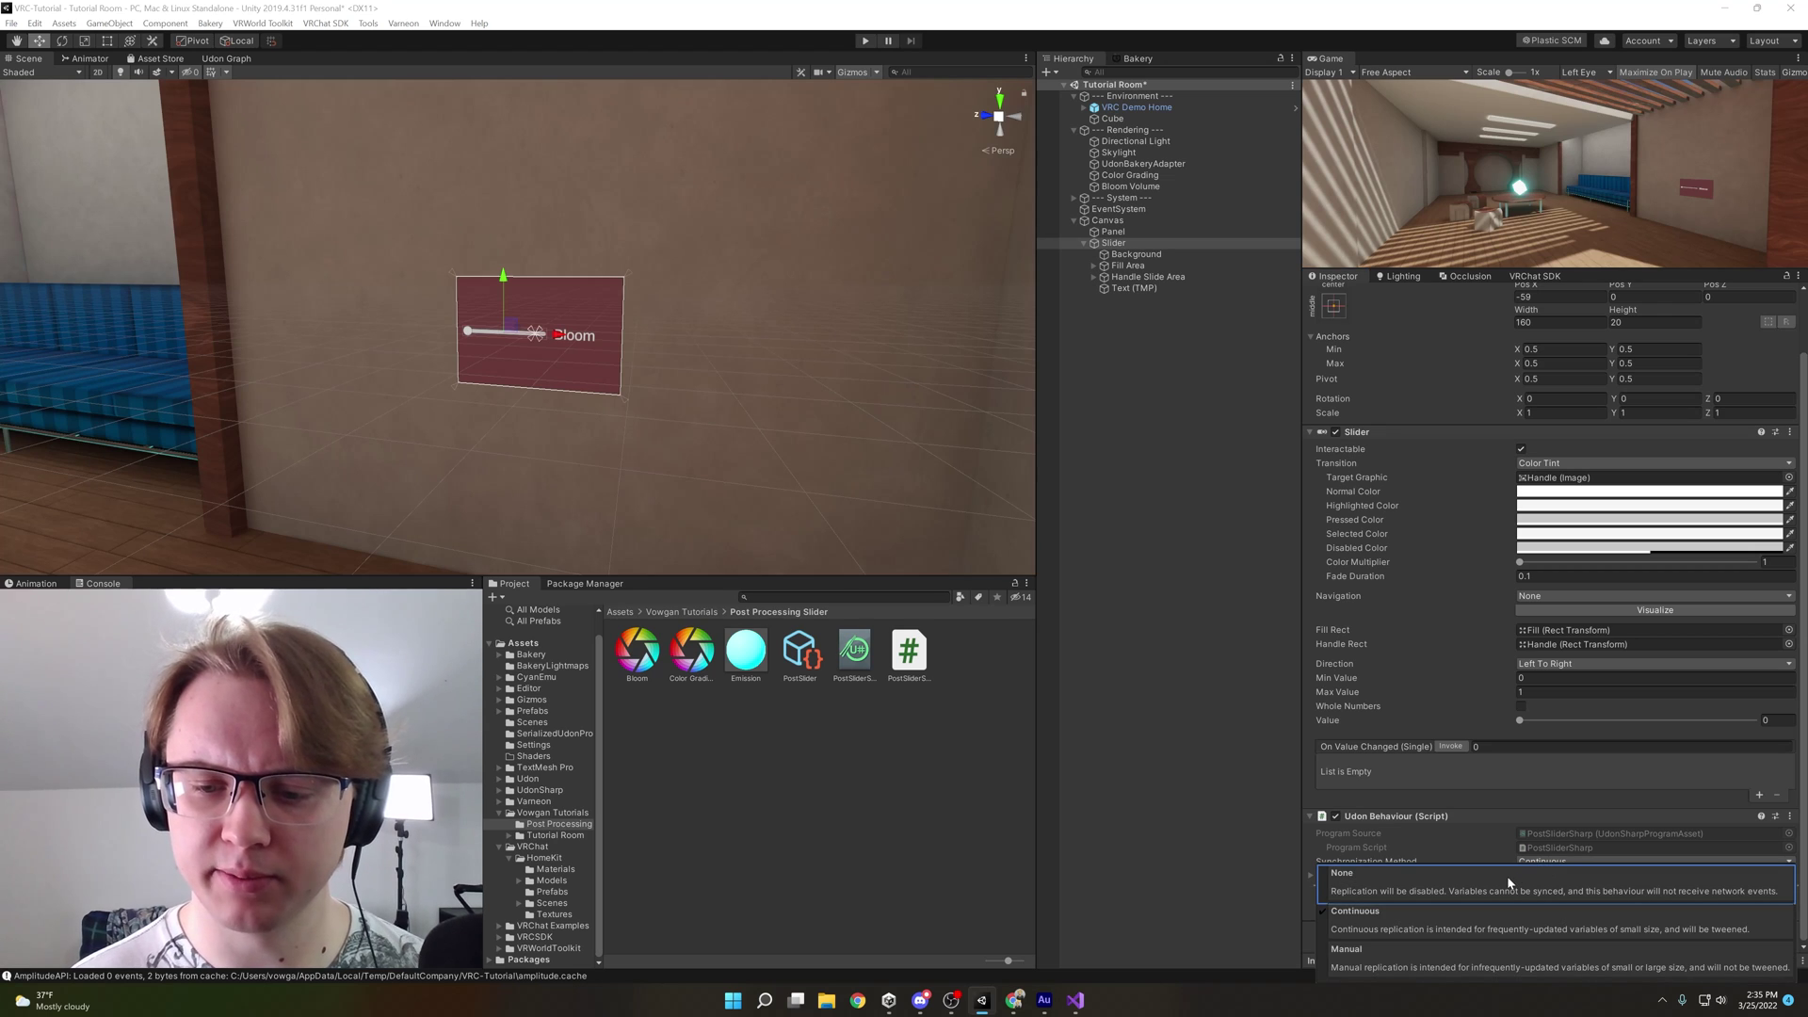
{"action": "left_click", "coordinate": [1508, 876]}
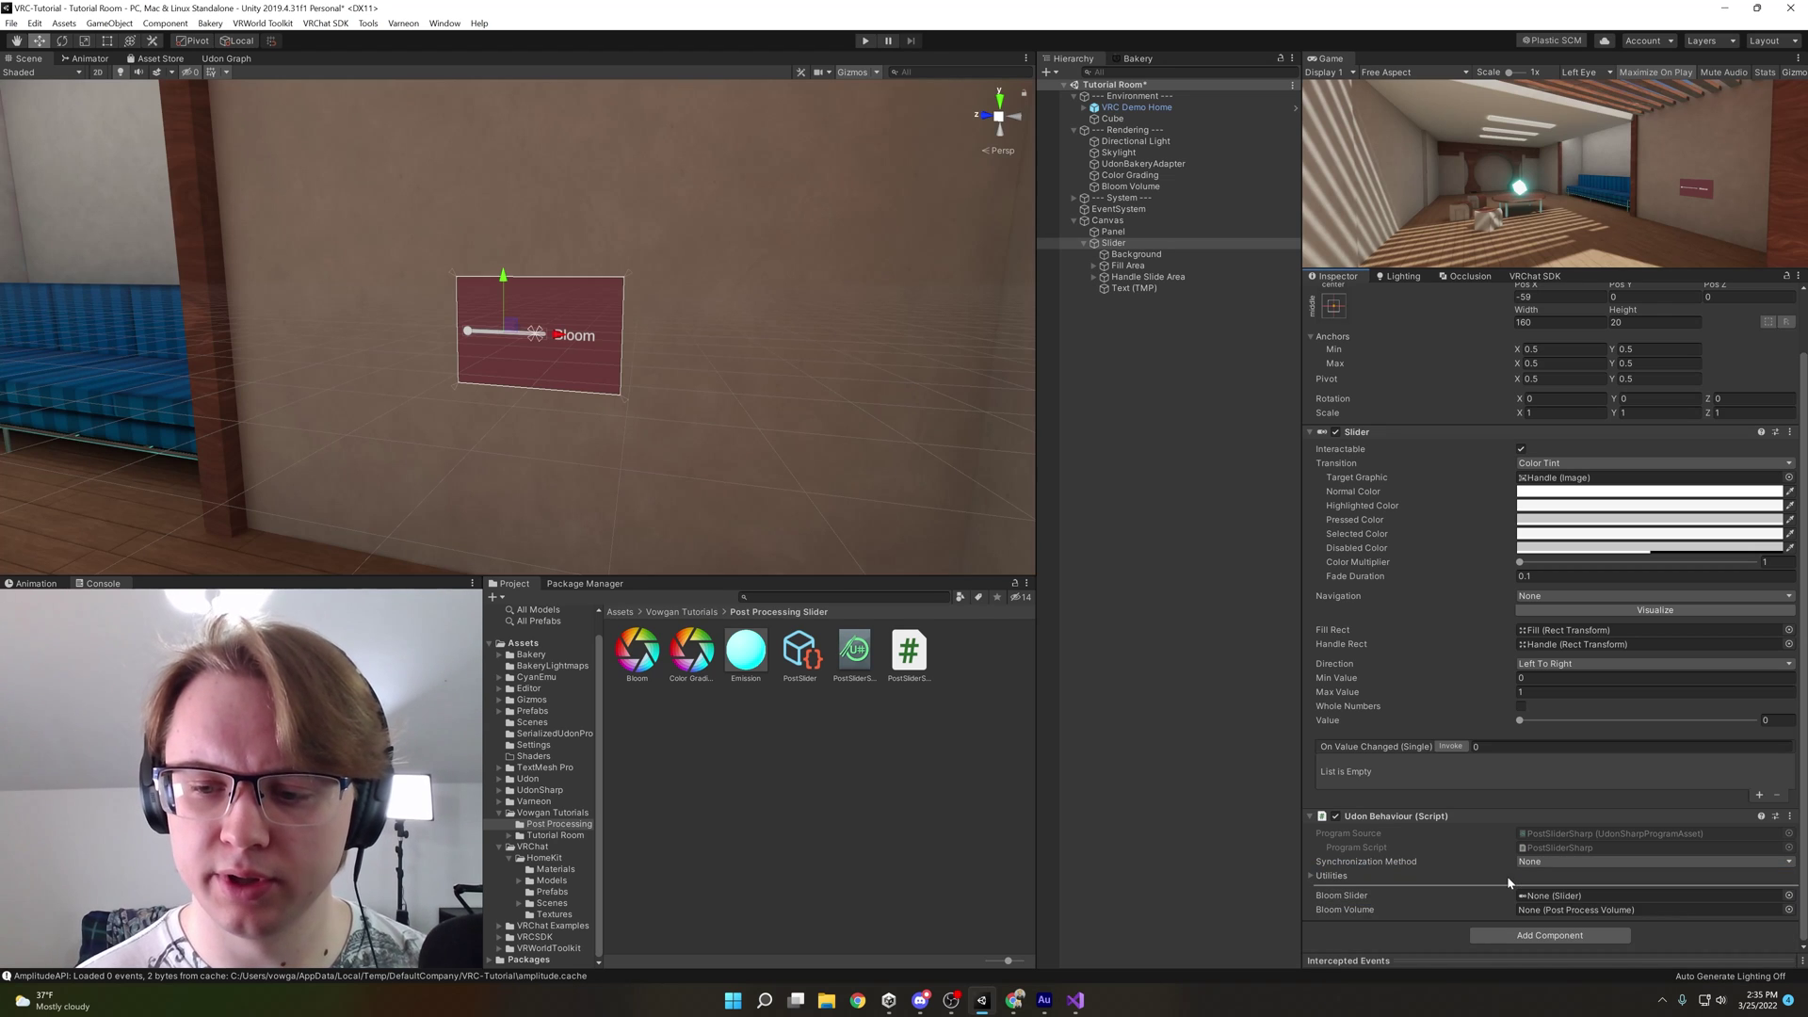
{"action": "left_click", "coordinate": [1555, 897]}
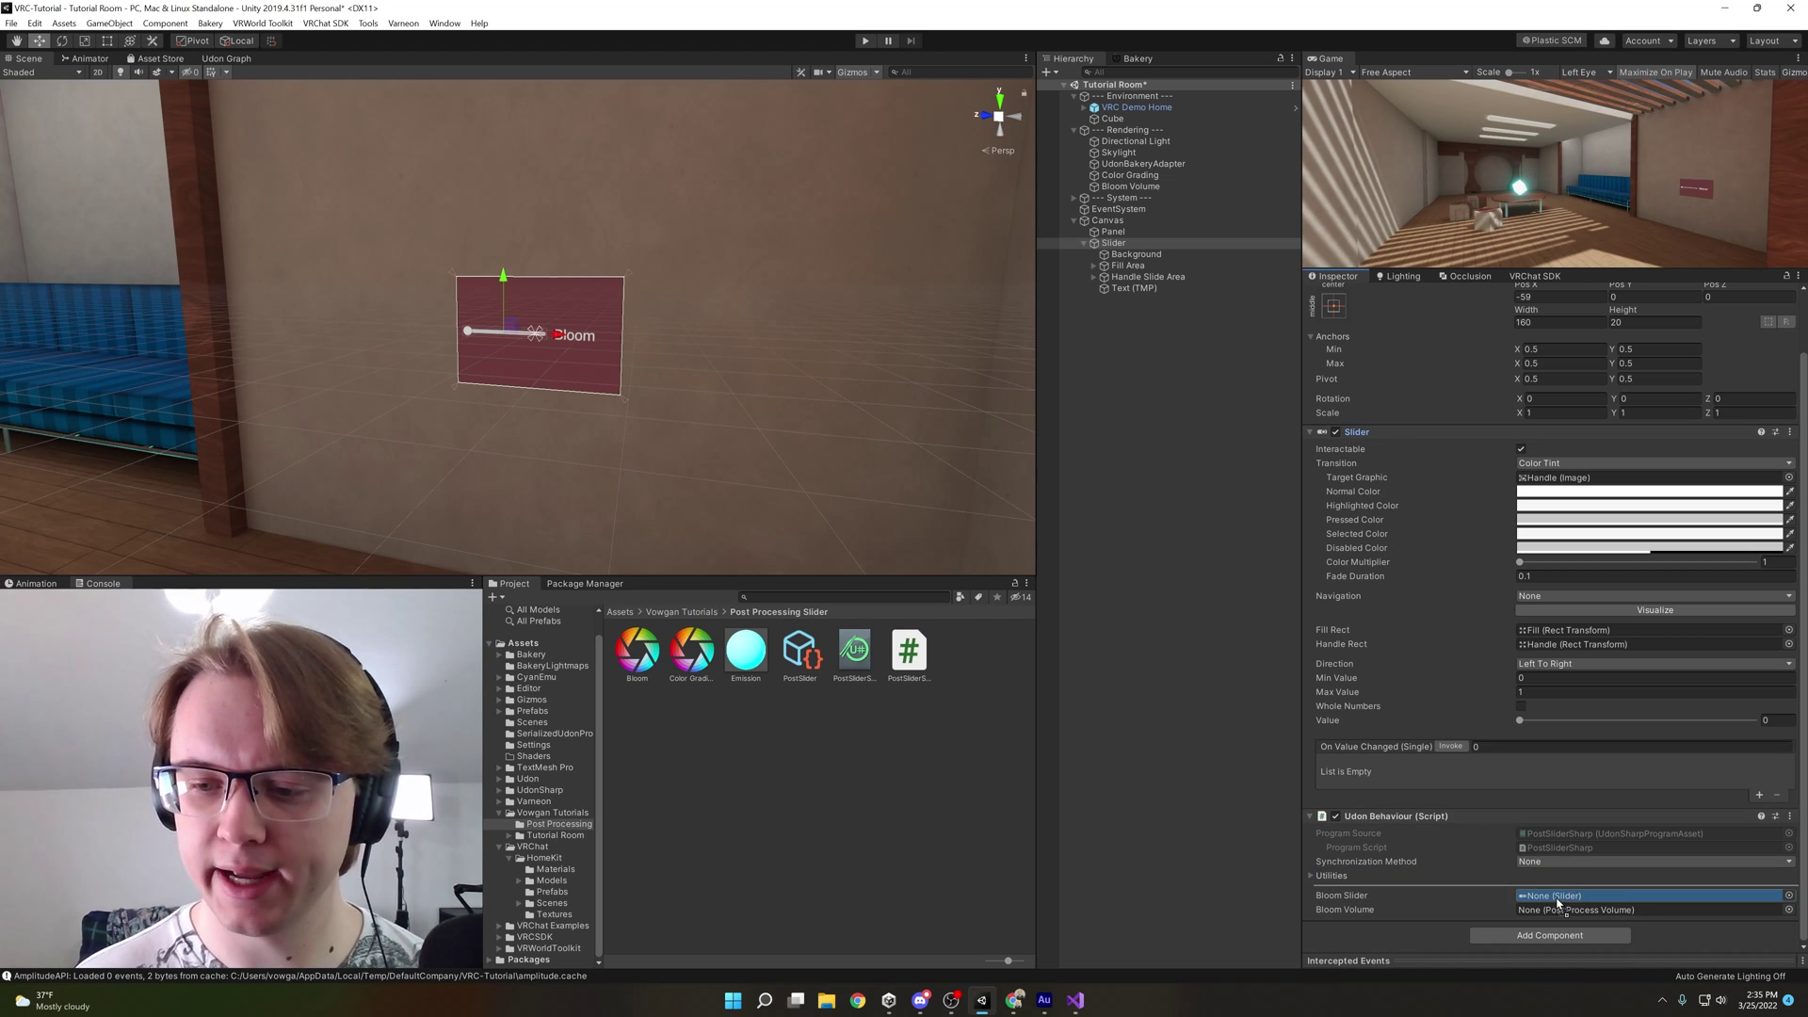
{"action": "left_click_drag", "start_coordinate": [1559, 904], "coordinate": [1555, 910]}
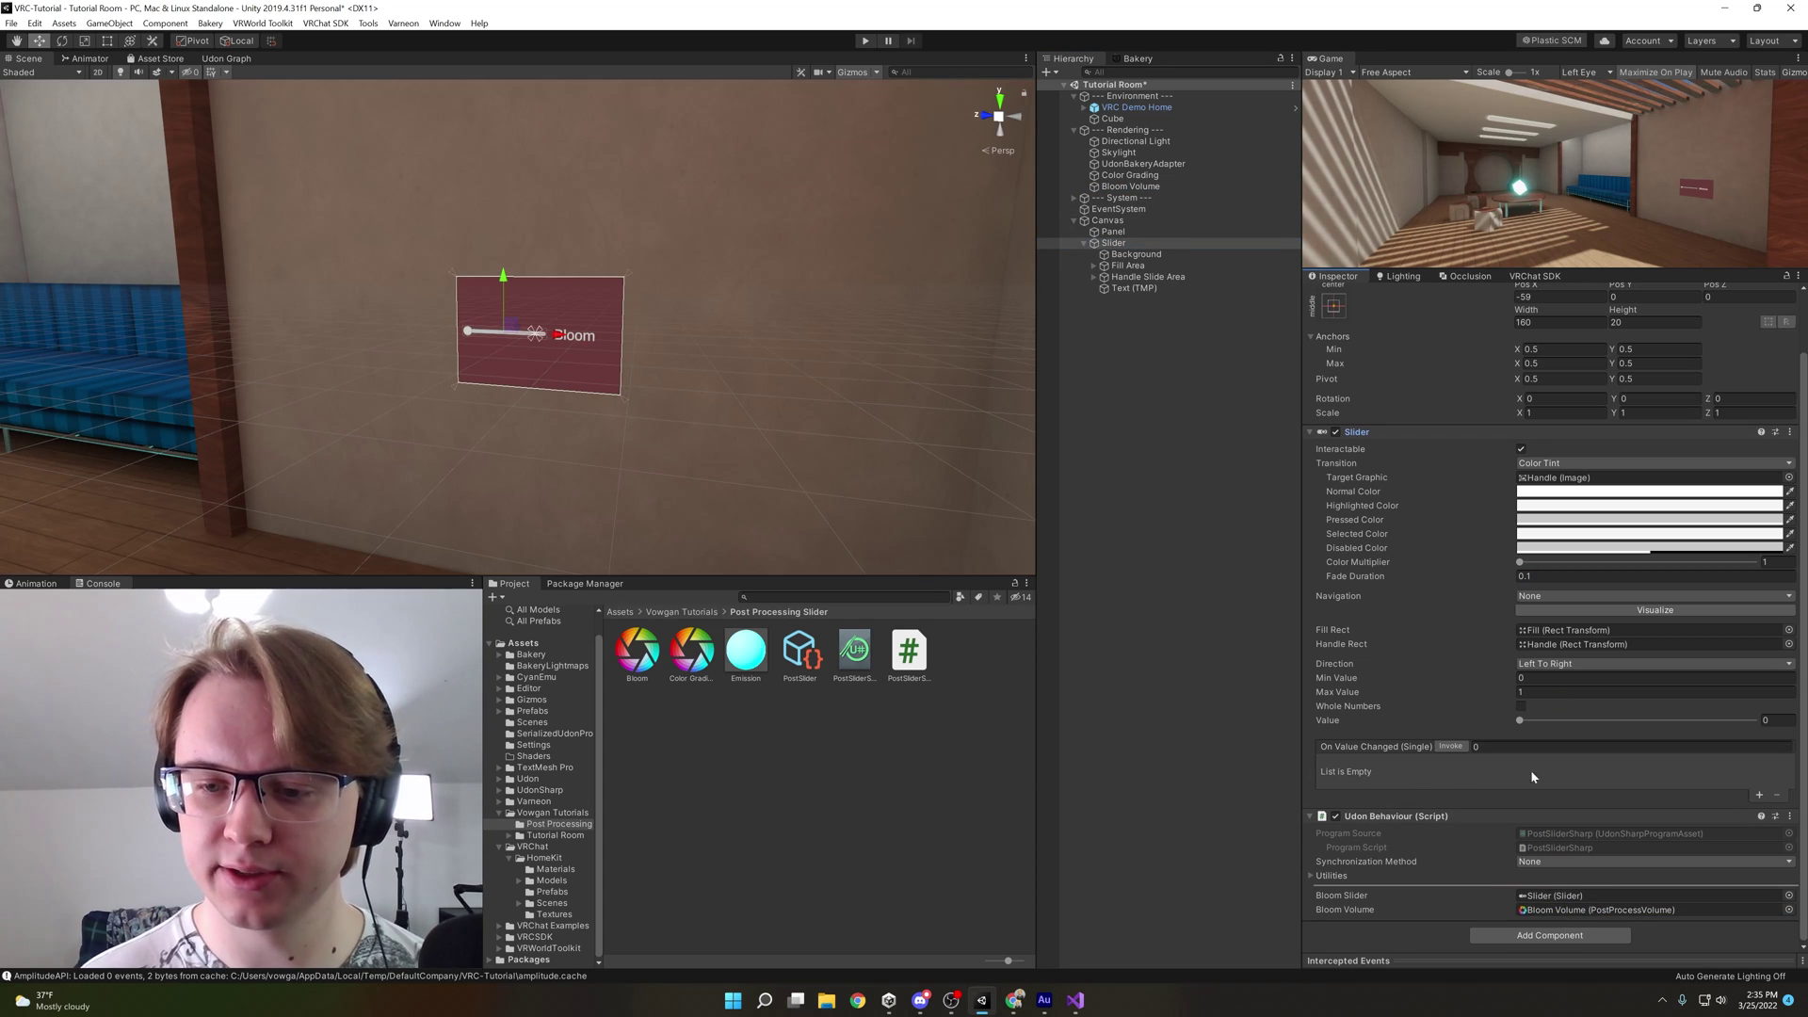
Add an On Value Changed listener that calls UdonBehaviour.SendCustomEvent on the Slider's behaviour
{"action": "left_click", "coordinate": [1759, 794]}
{"action": "left_click_drag", "start_coordinate": [1396, 816], "coordinate": [1378, 784]}
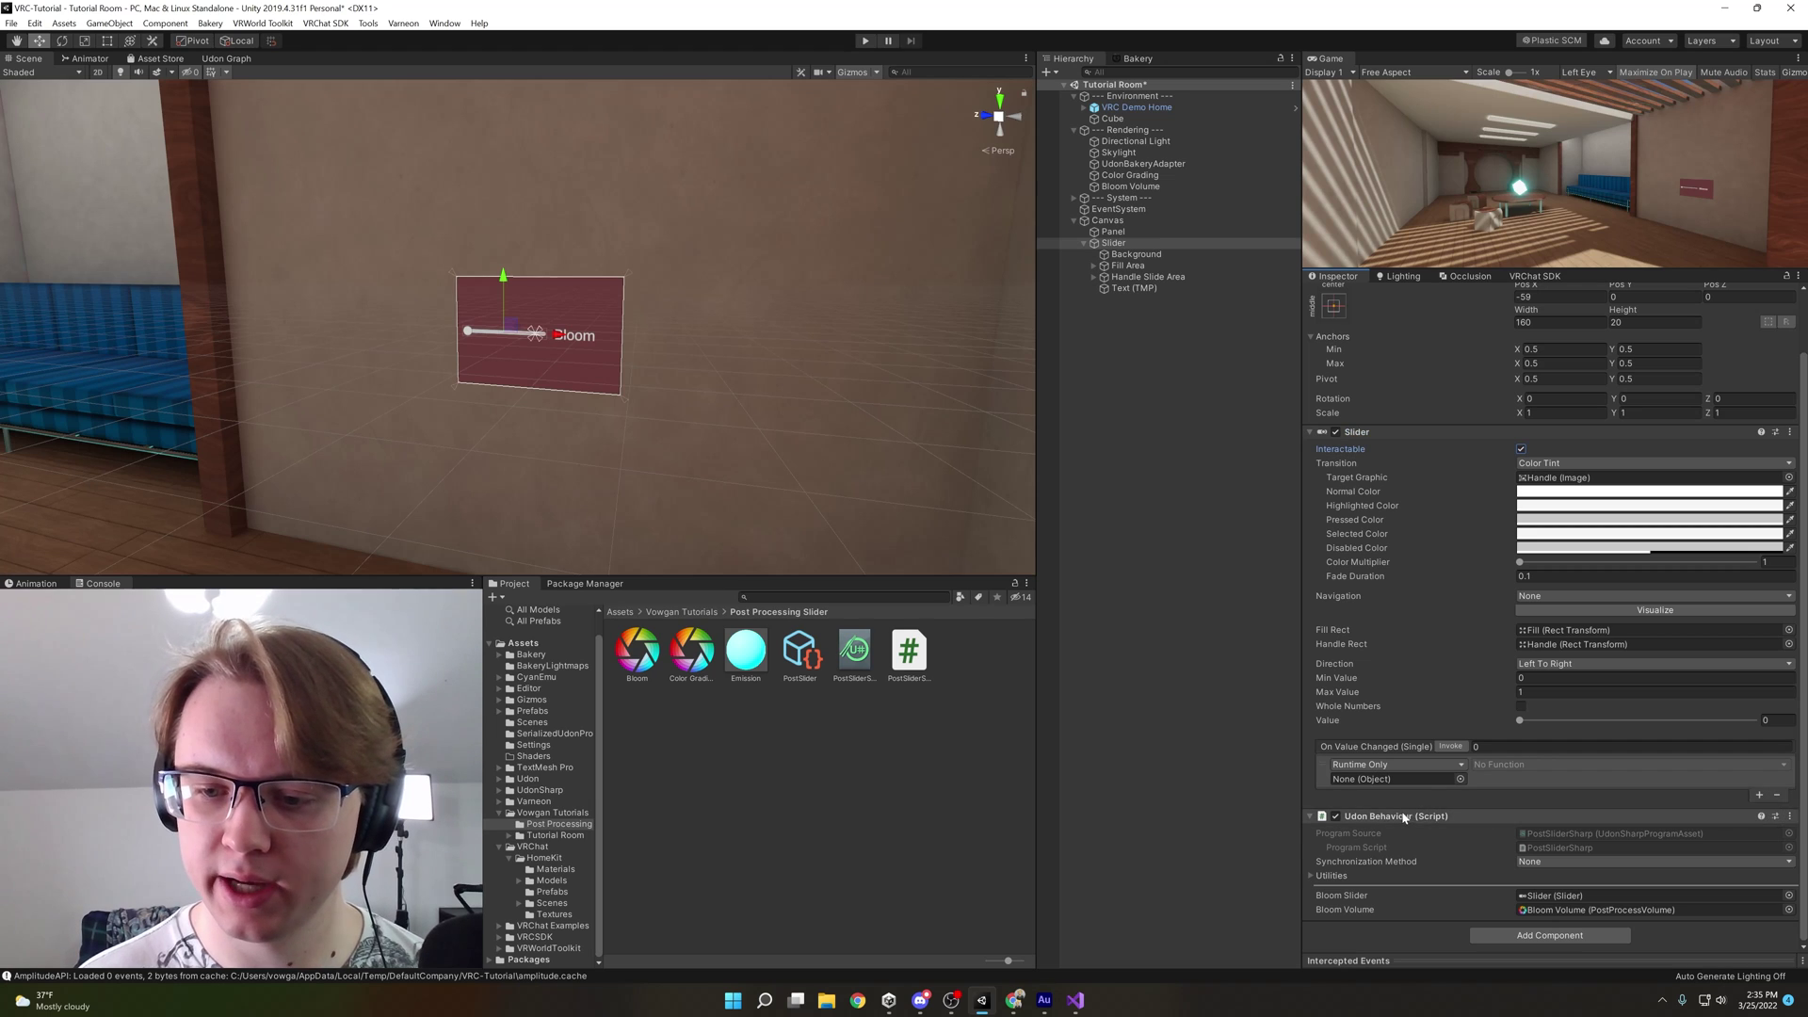
{"action": "left_click", "coordinate": [1503, 767]}
{"action": "mouse_move", "coordinate": [1577, 874]}
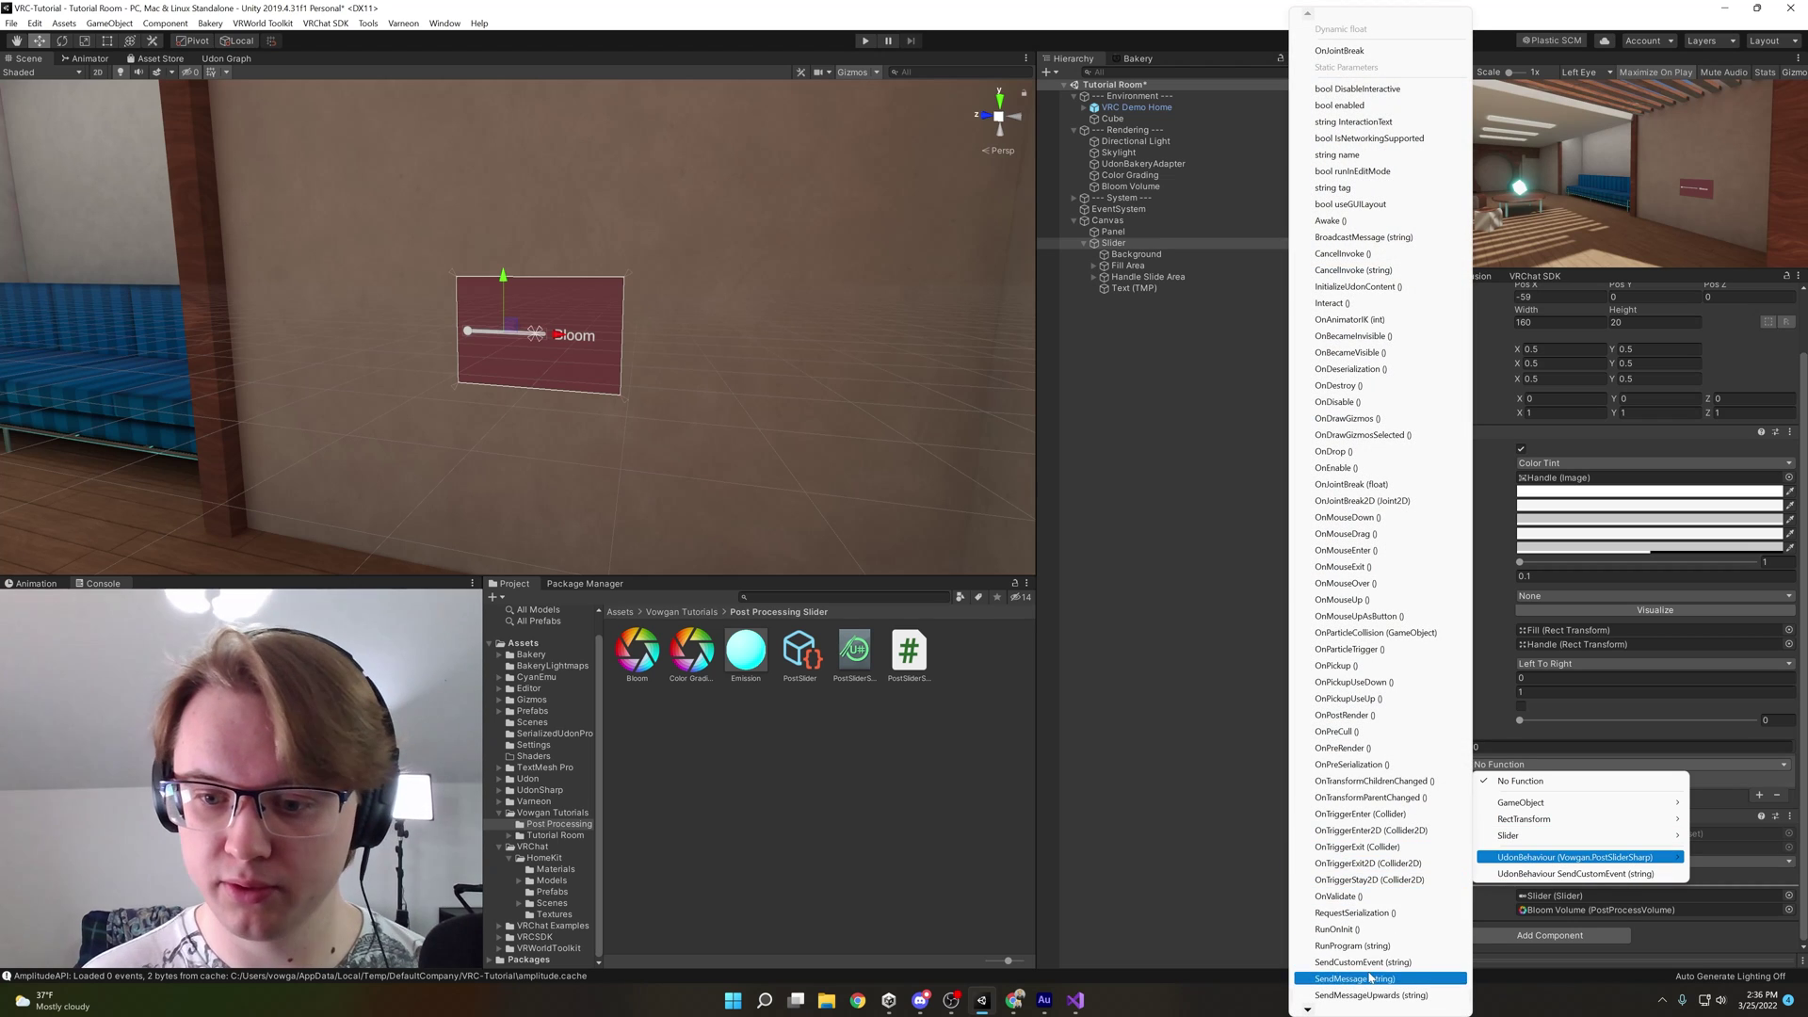
{"action": "left_click", "coordinate": [1540, 875]}
{"action": "type", "text": "_SetBloom"}
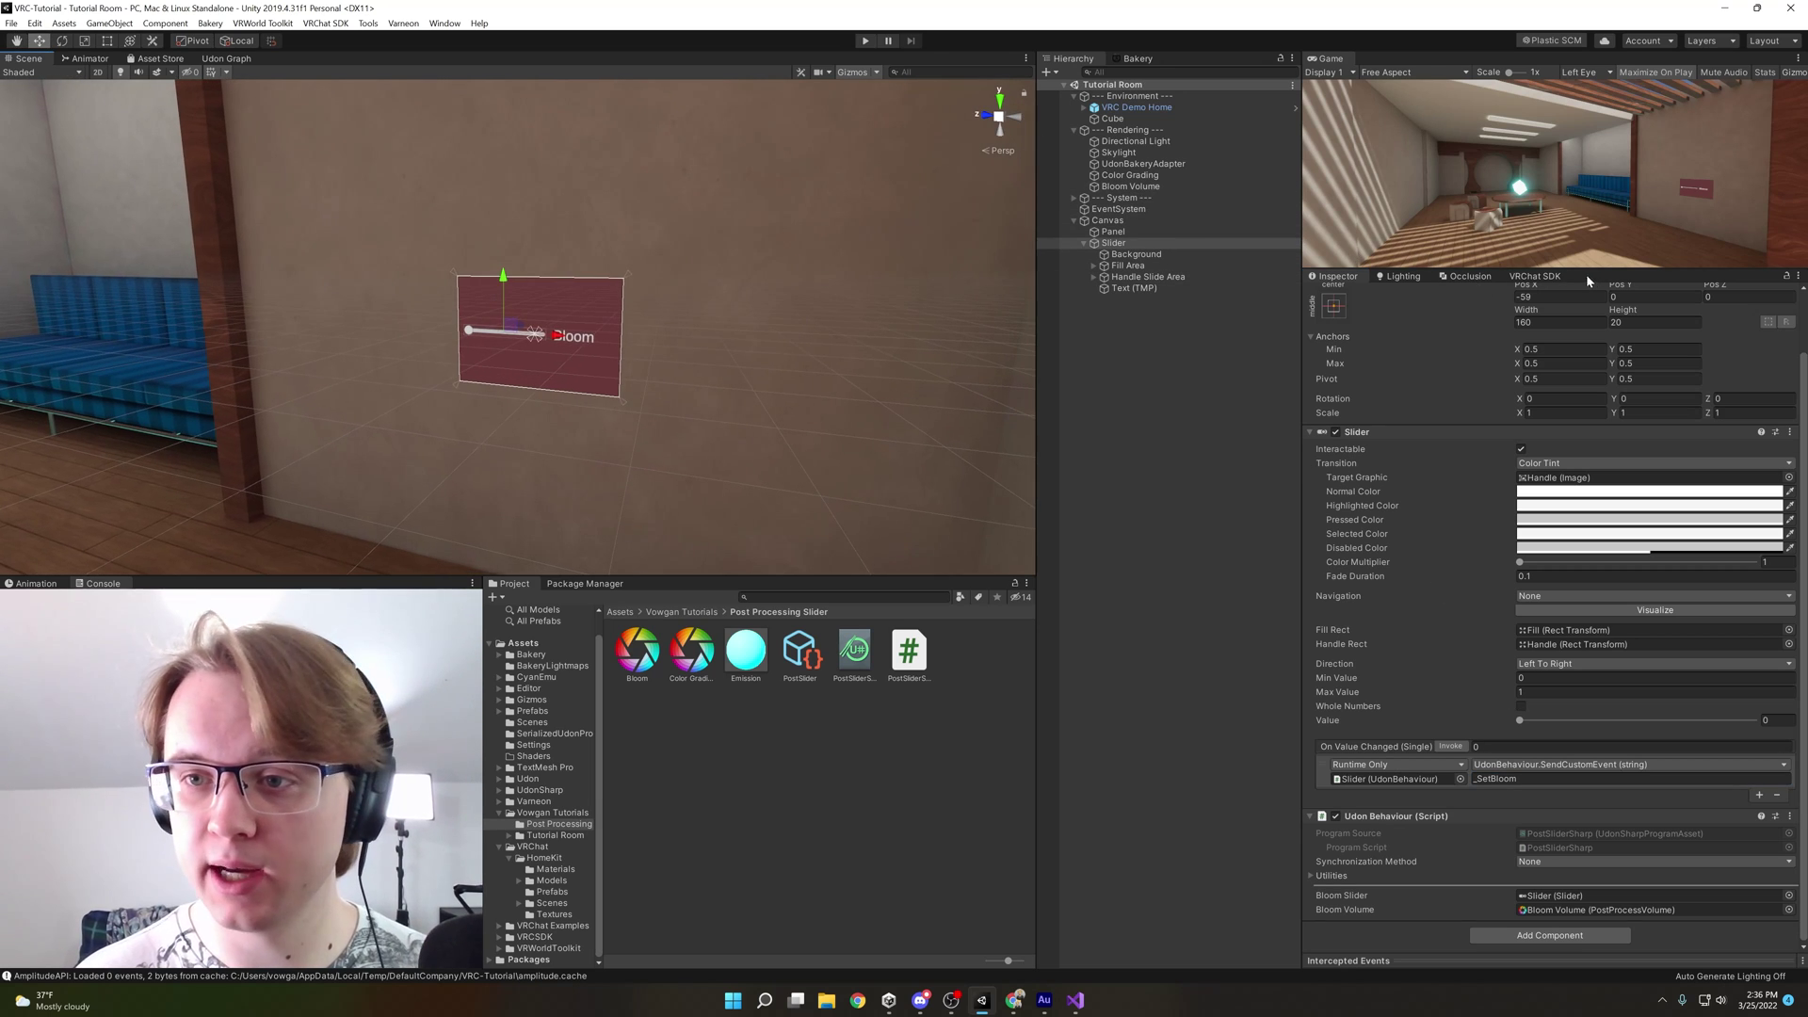
Build the world with VRChat SDK Builder's Build & Test and launch it in VRChat
{"action": "left_click", "coordinate": [1521, 278]}
{"action": "left_click", "coordinate": [1511, 366]}
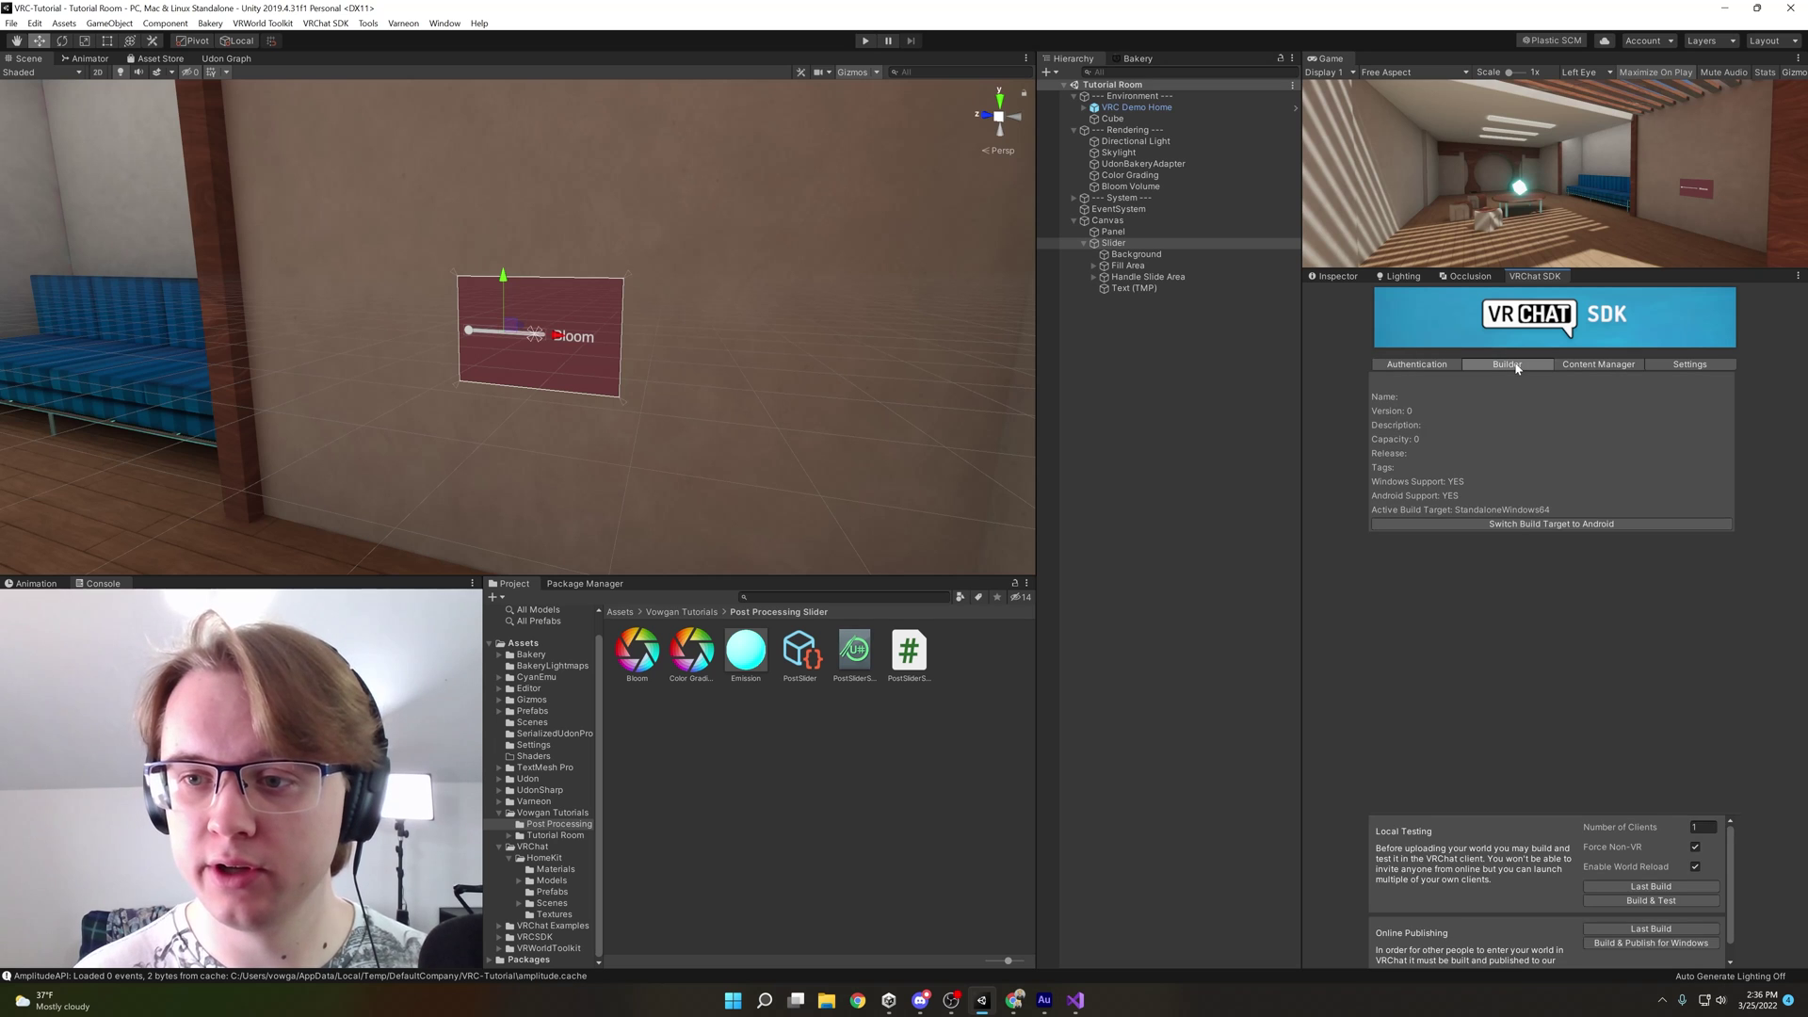
{"action": "left_click", "coordinate": [1650, 899]}
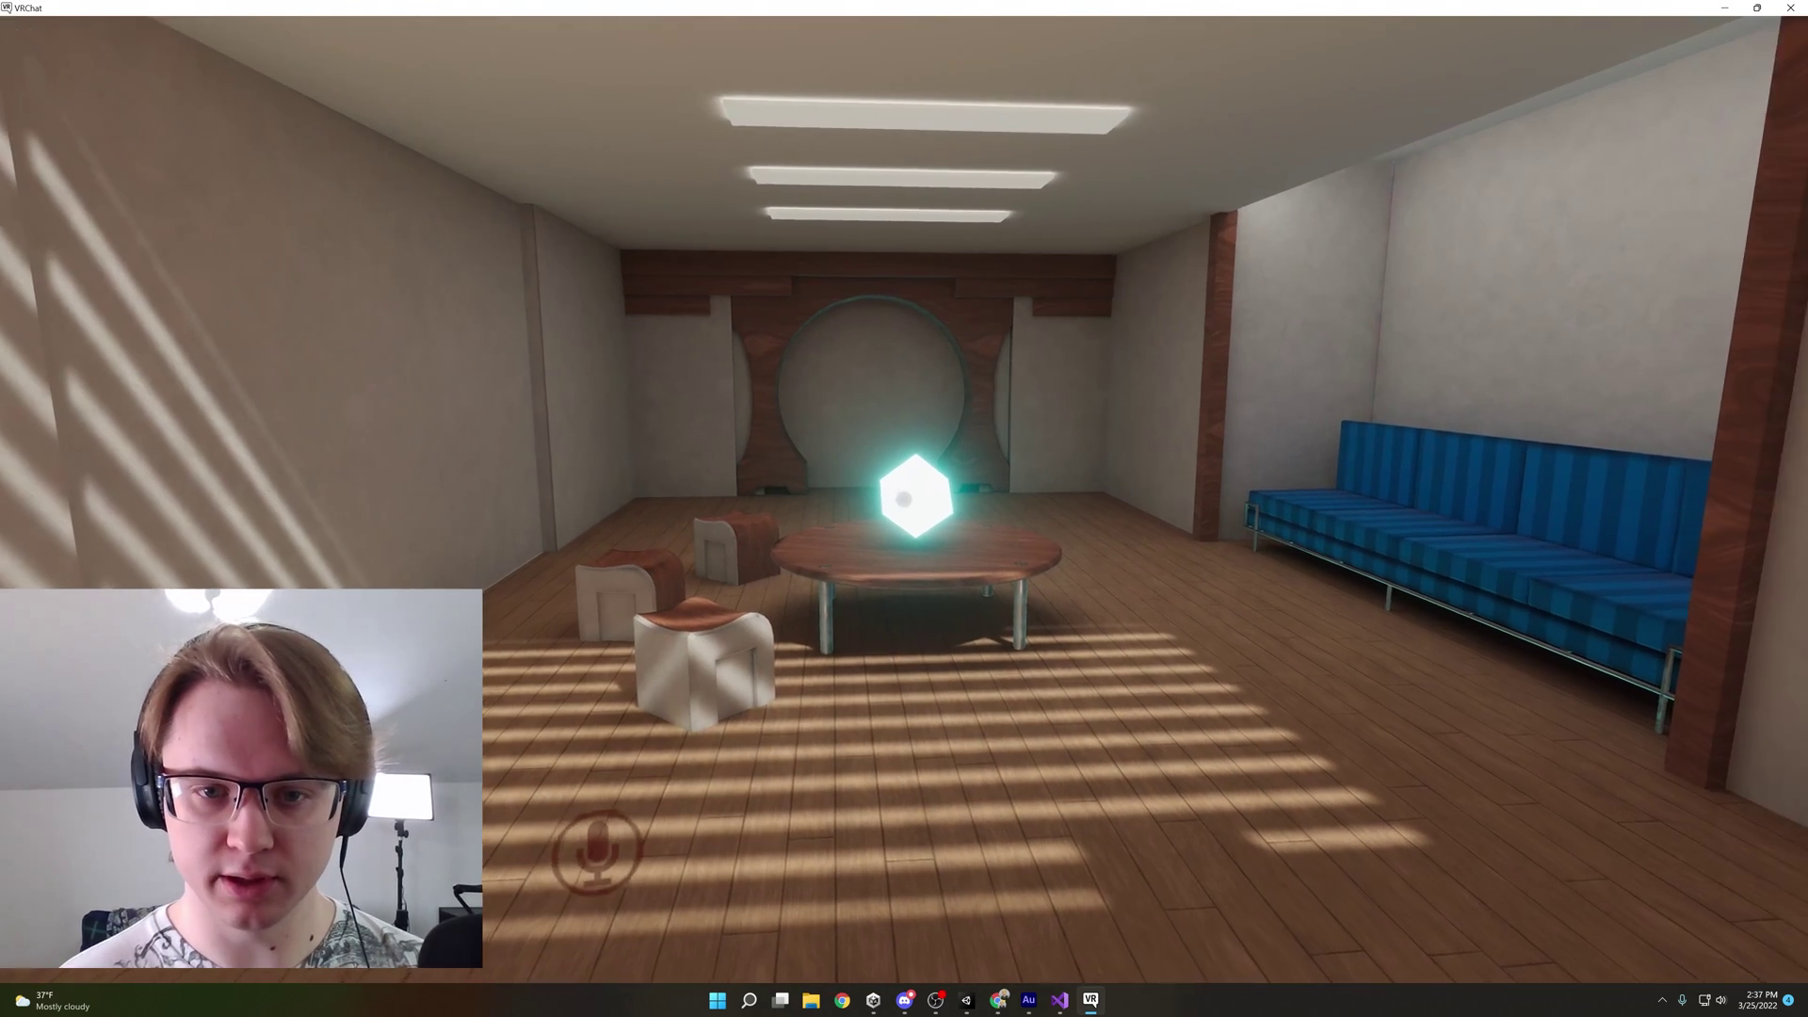
Walk to the Bloom panel, slide bloom back and forth, then back away to view the room
{"action": "key", "text": "w"}
{"action": "key", "text": "a"}
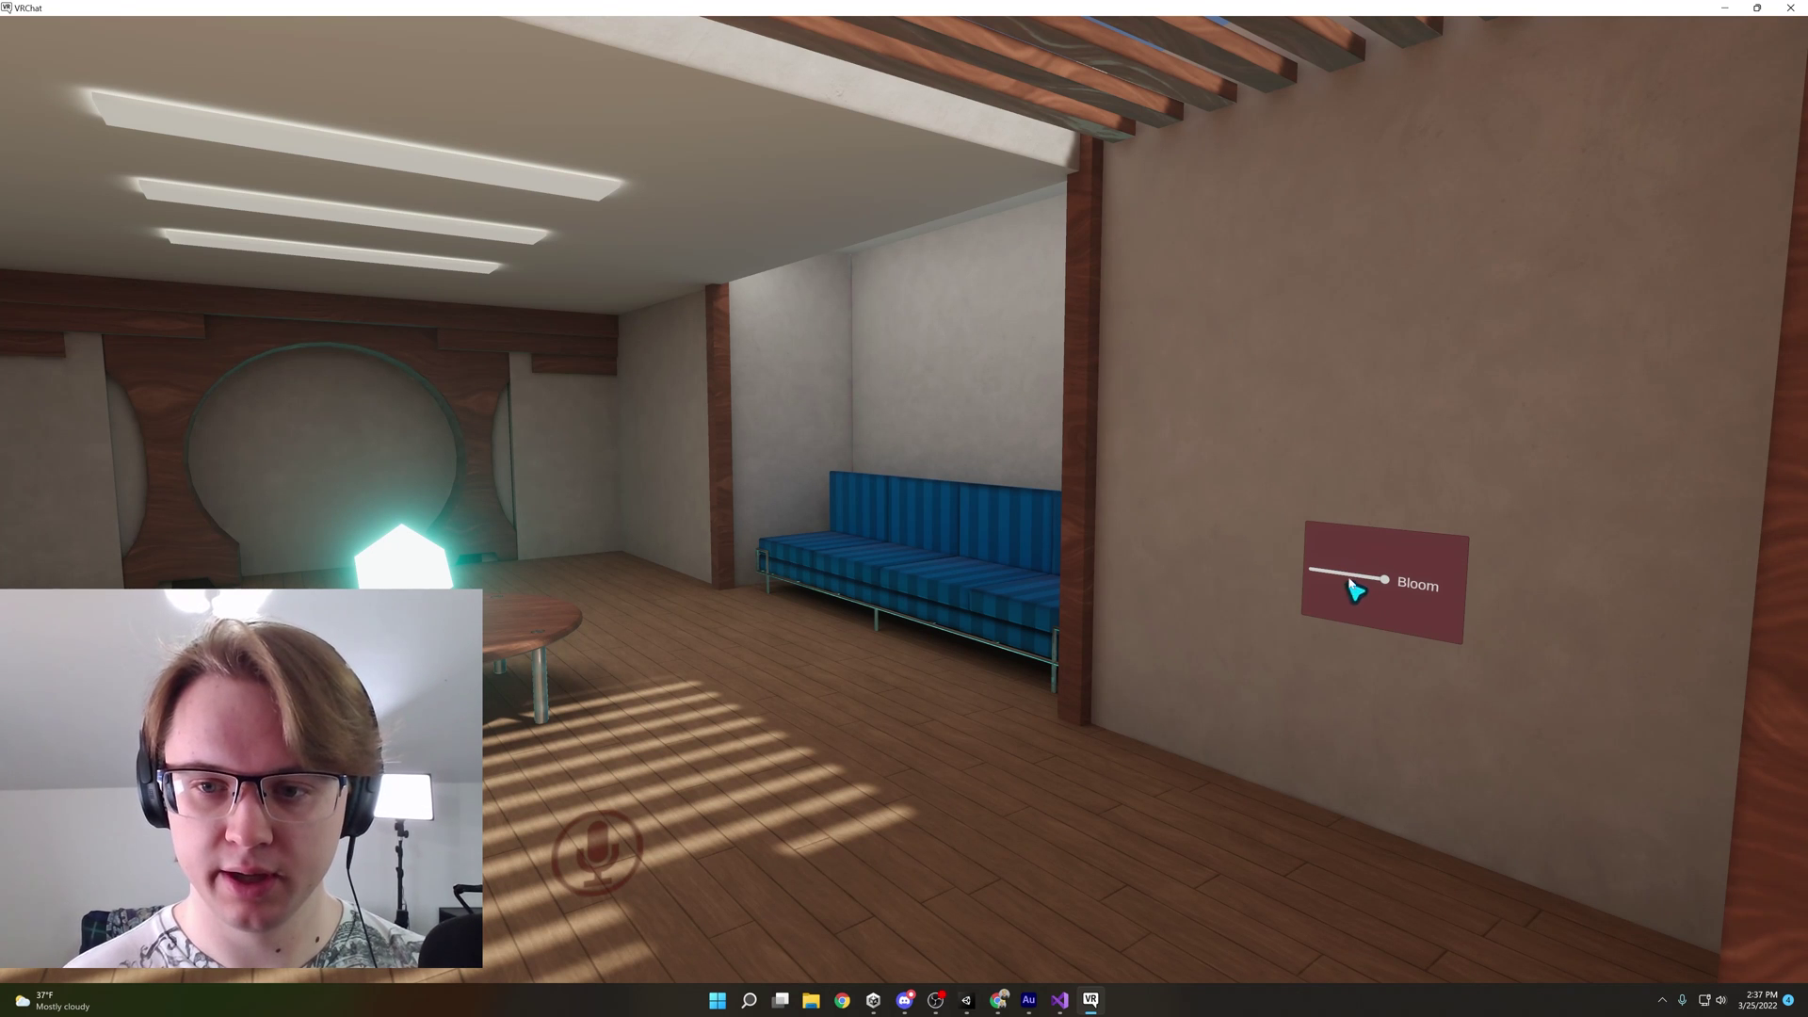
{"action": "mouse_move", "coordinate": [1378, 582]}
{"action": "left_mouse_down"}
{"action": "mouse_move", "coordinate": [1321, 585]}
{"action": "mouse_move", "coordinate": [1391, 587]}
{"action": "mouse_move", "coordinate": [1320, 585]}
{"action": "left_mouse_up"}
{"action": "mouse_move", "coordinate": [1320, 586]}
{"action": "left_mouse_down"}
{"action": "mouse_move", "coordinate": [1397, 585]}
{"action": "mouse_move", "coordinate": [1354, 588]}
{"action": "left_mouse_up"}
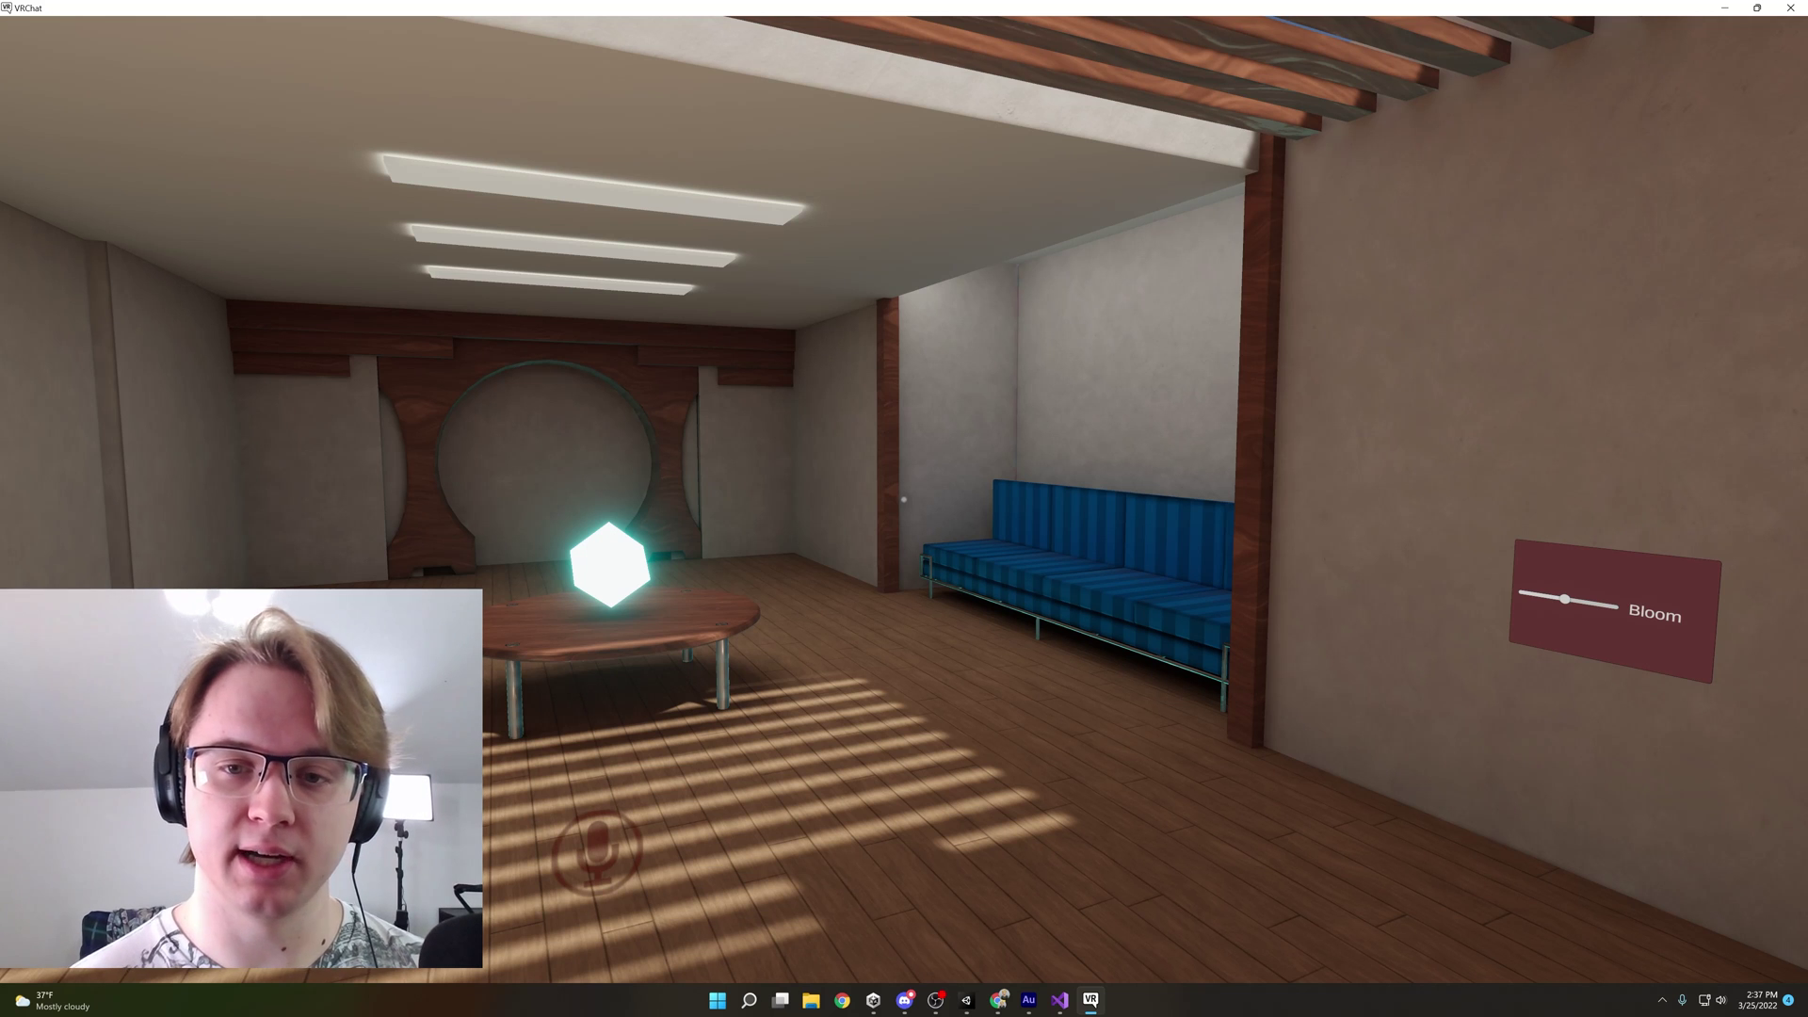
{"action": "key", "text": "s"}
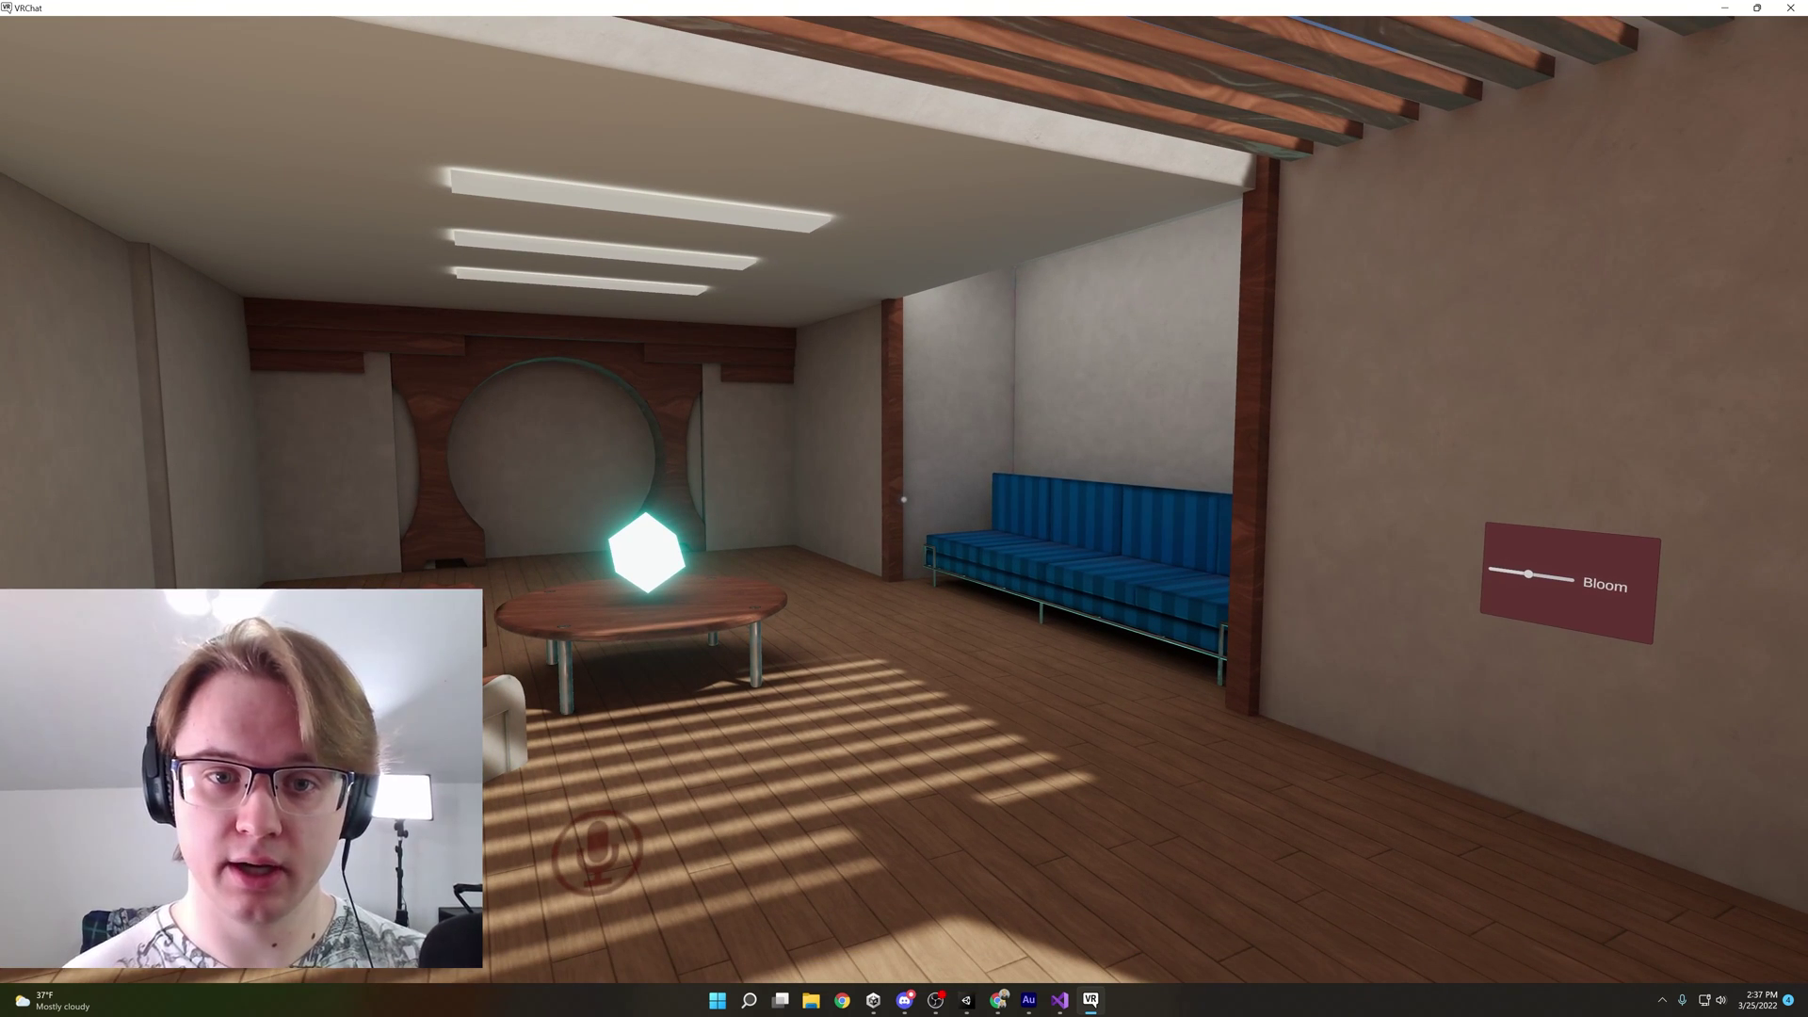
{"action": "key", "text": "s"}
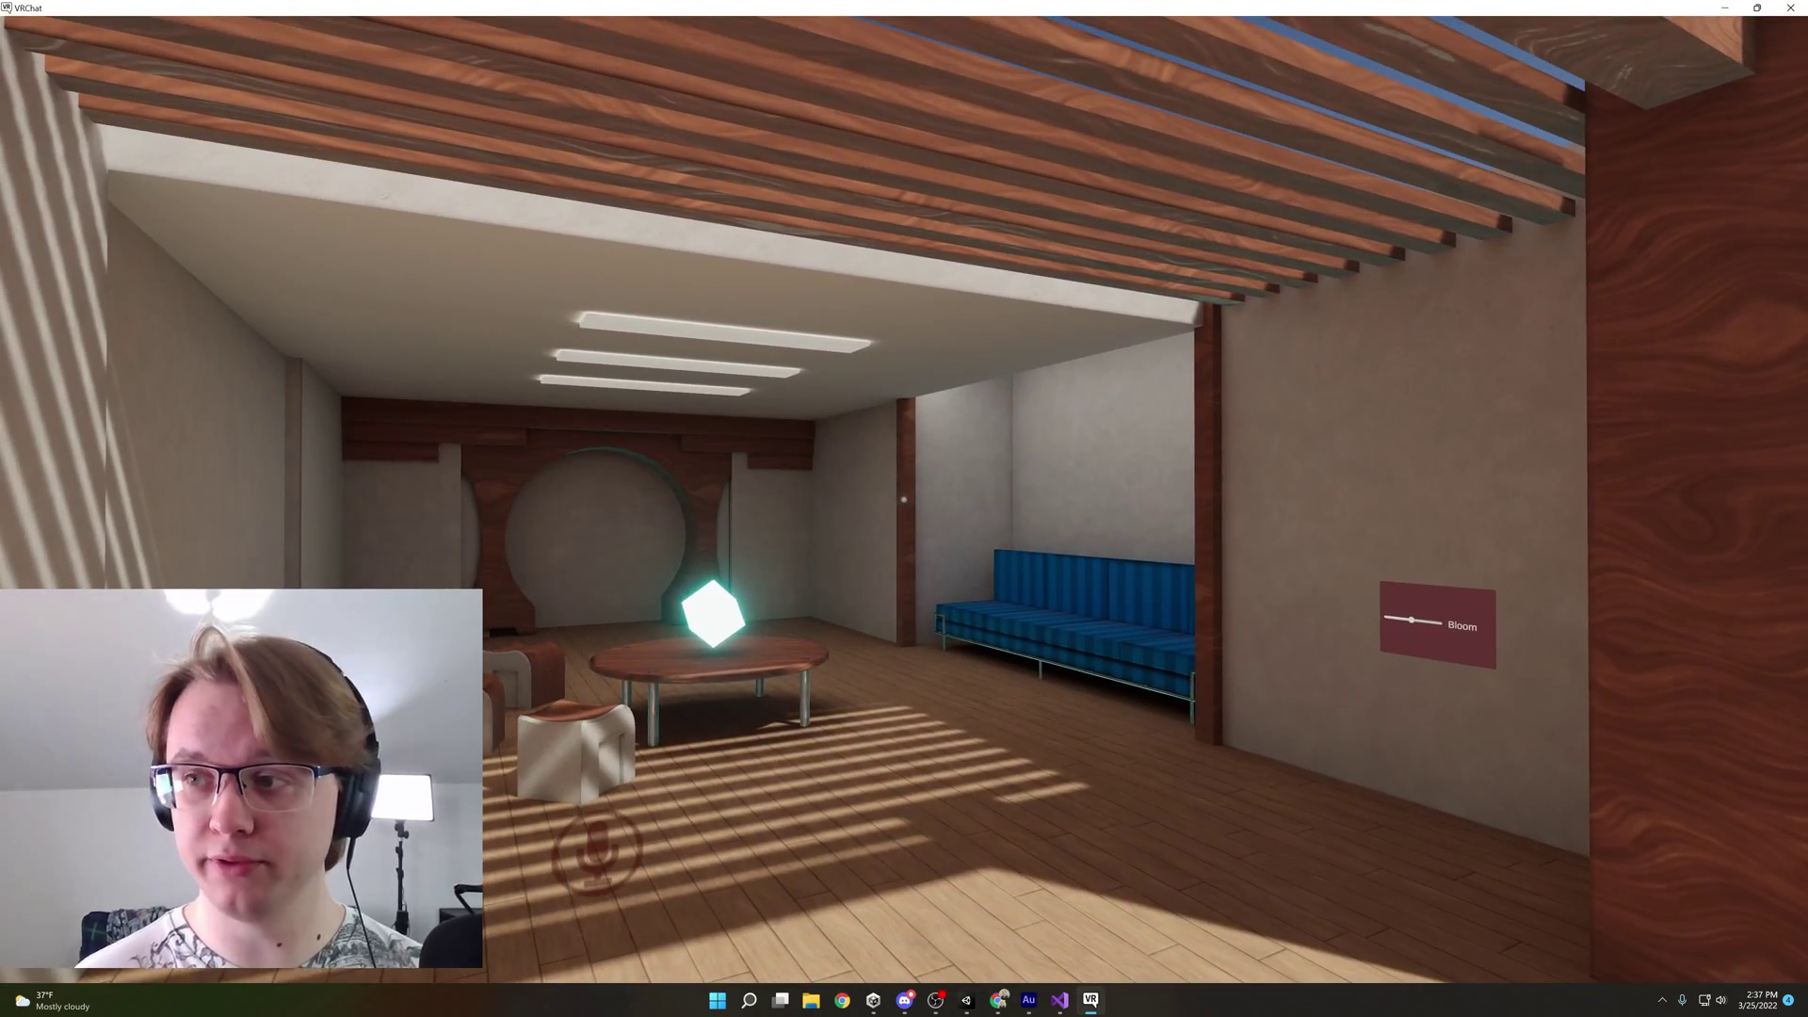
Switch back to Unity, browse the Home Kit template screenshots, then return to the Scene view
{"action": "key", "text": "alt+Tab"}
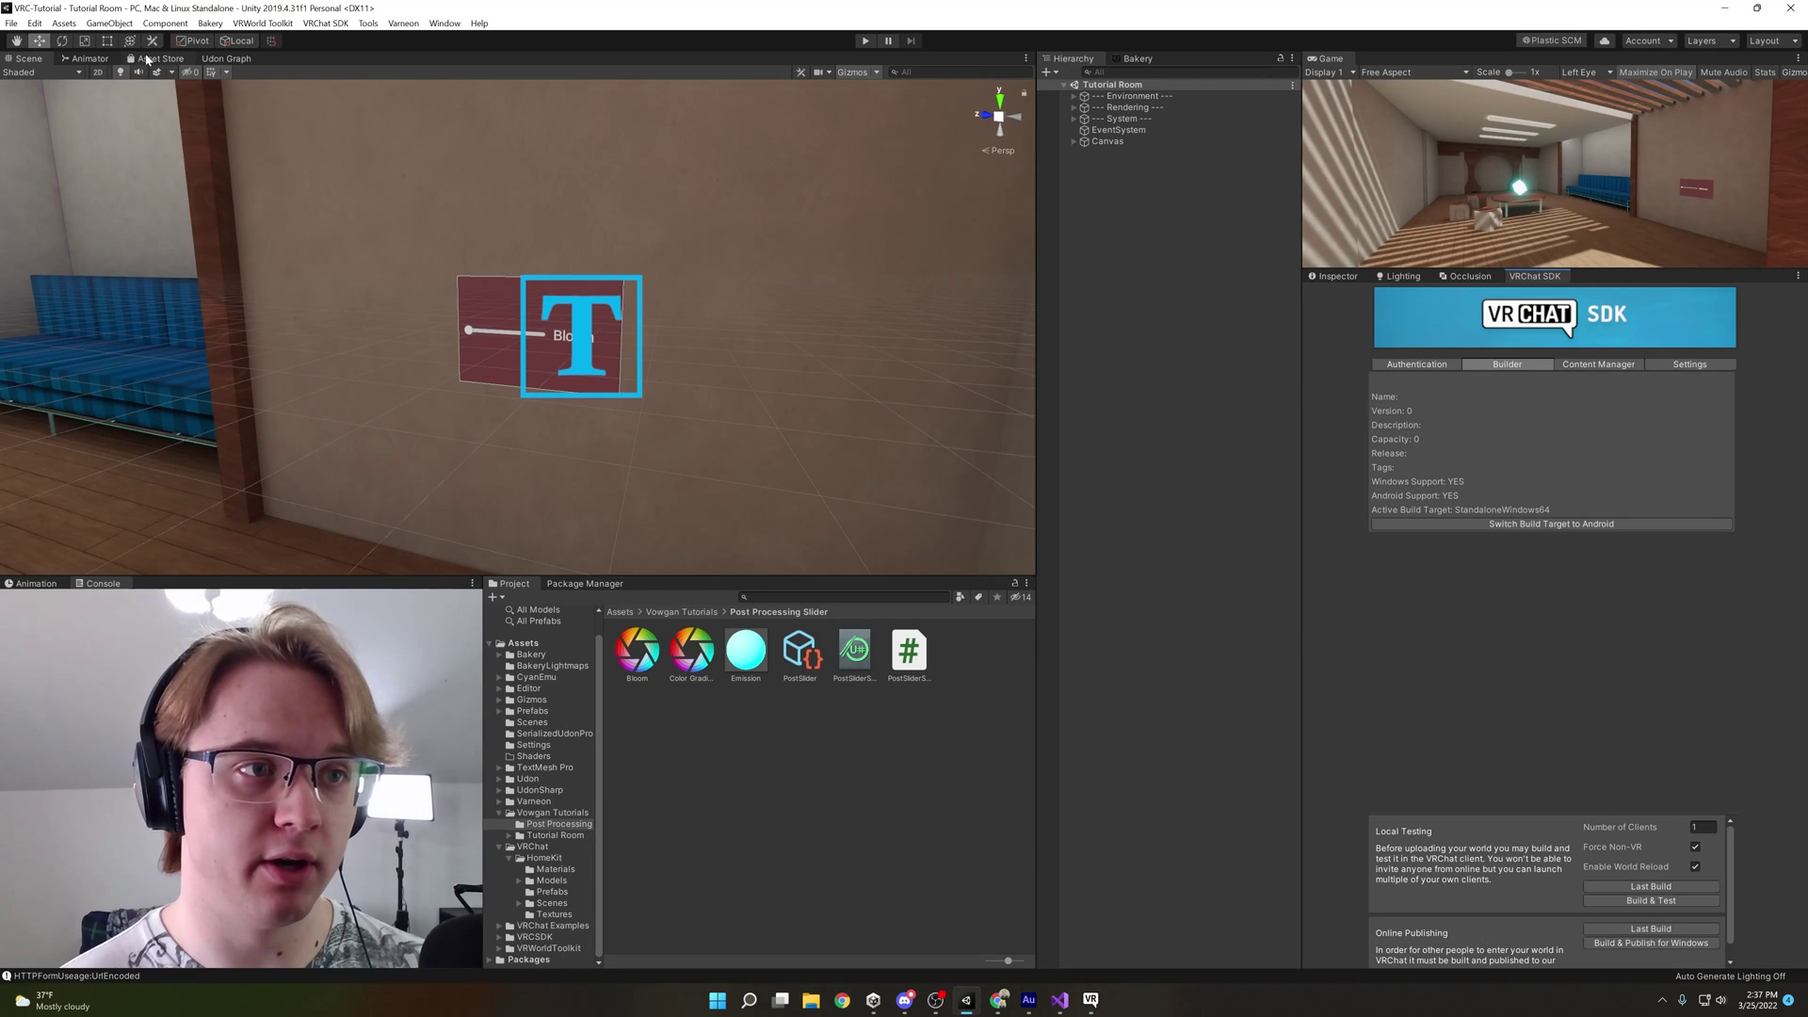
{"action": "left_click", "coordinate": [148, 60]}
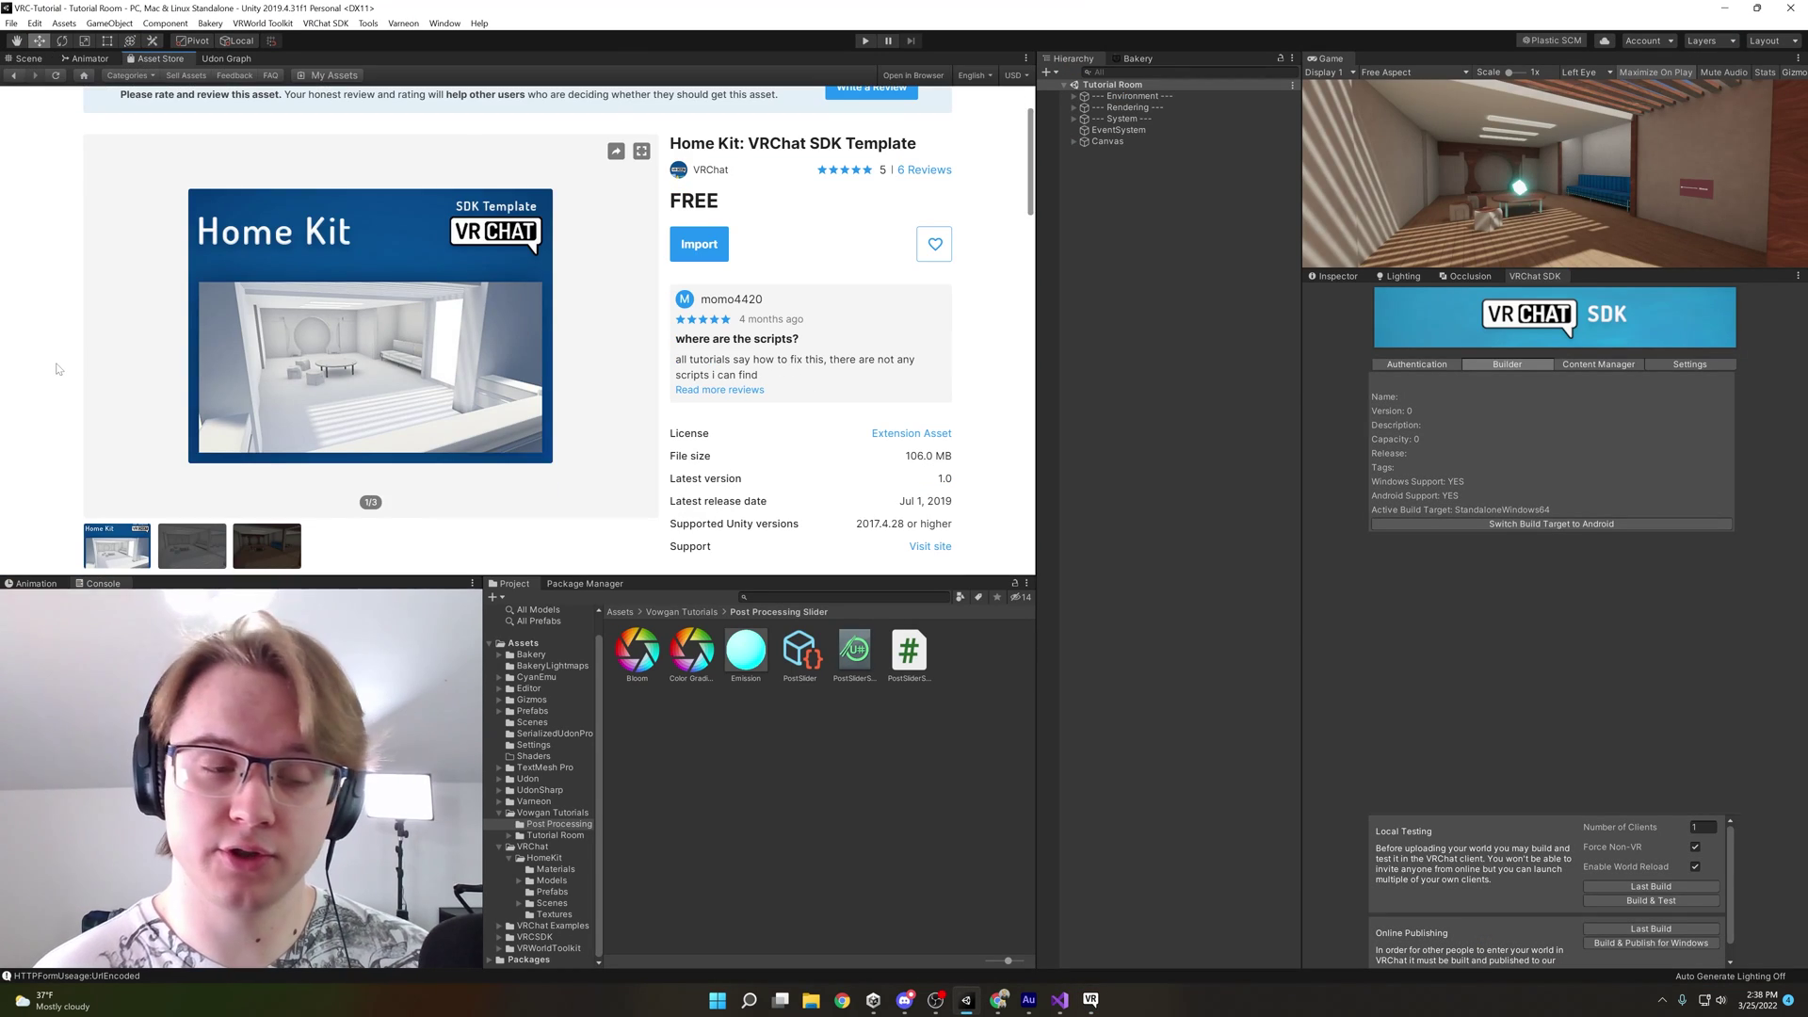
{"action": "scroll", "coordinate": [56, 369], "scroll_direction": "down", "scroll_amount": 1}
{"action": "left_click", "coordinate": [283, 497]}
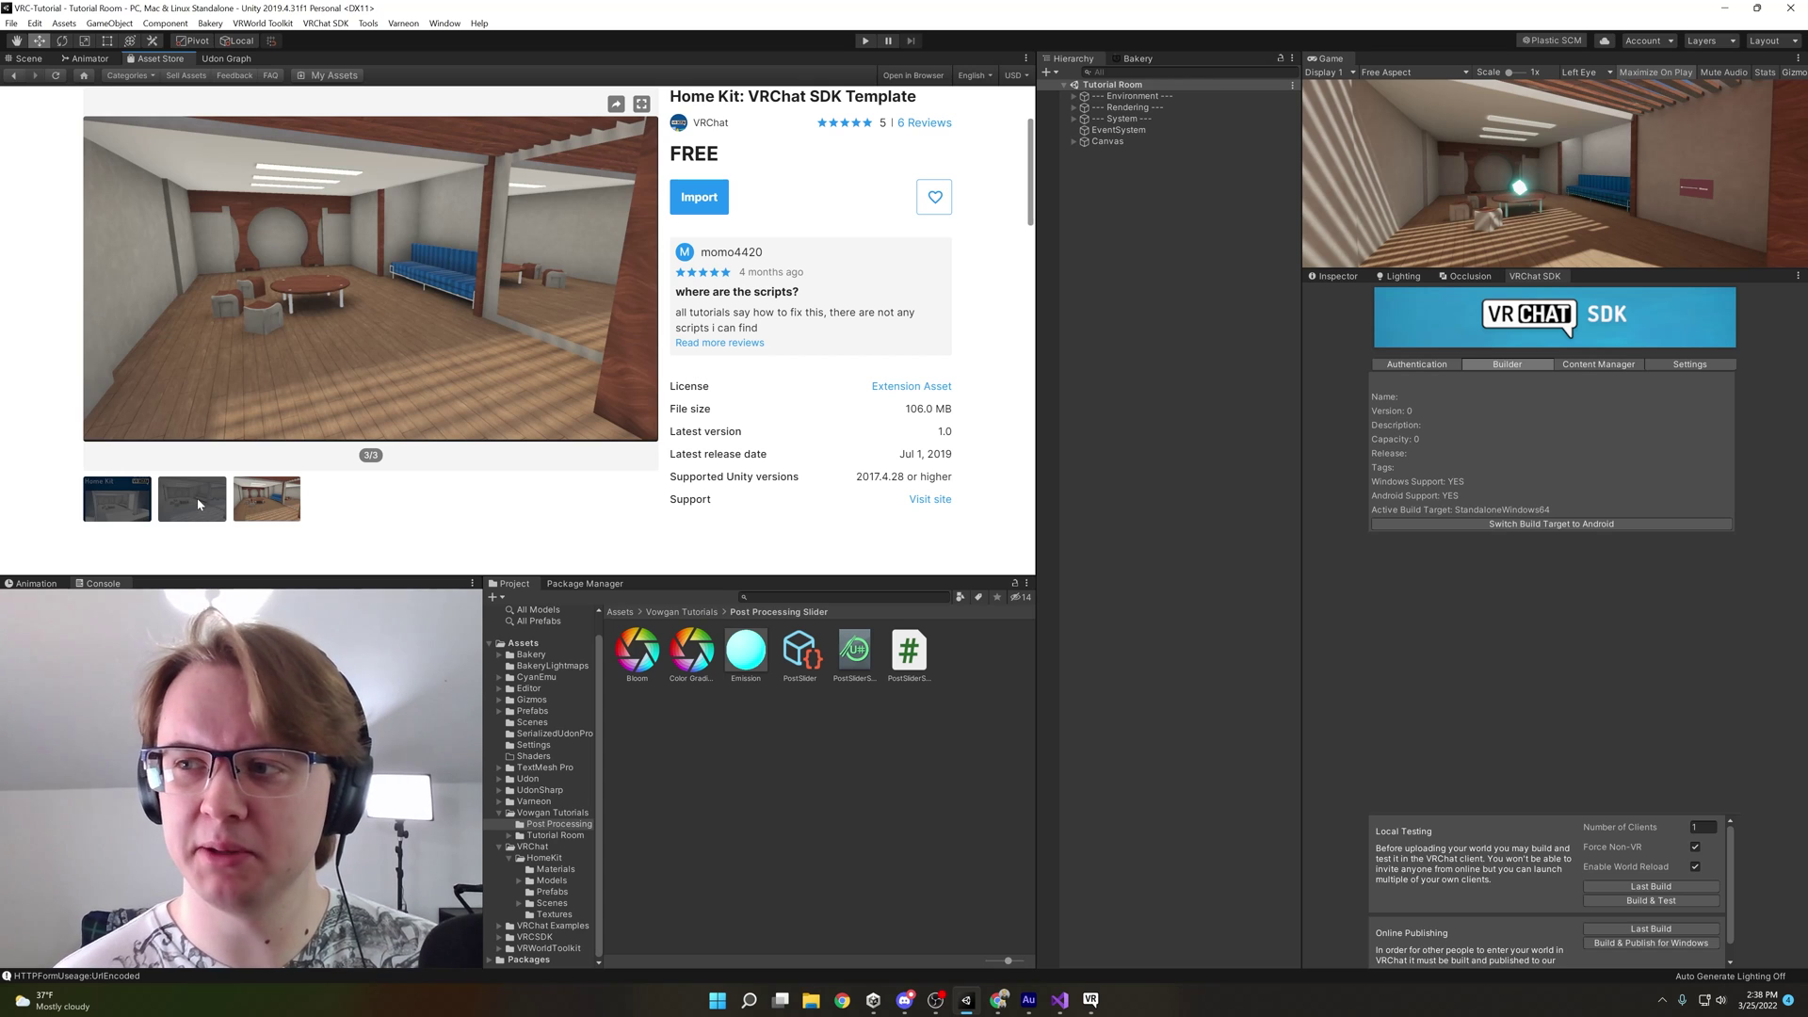
{"action": "scroll", "coordinate": [226, 498], "scroll_direction": "up", "scroll_amount": 5}
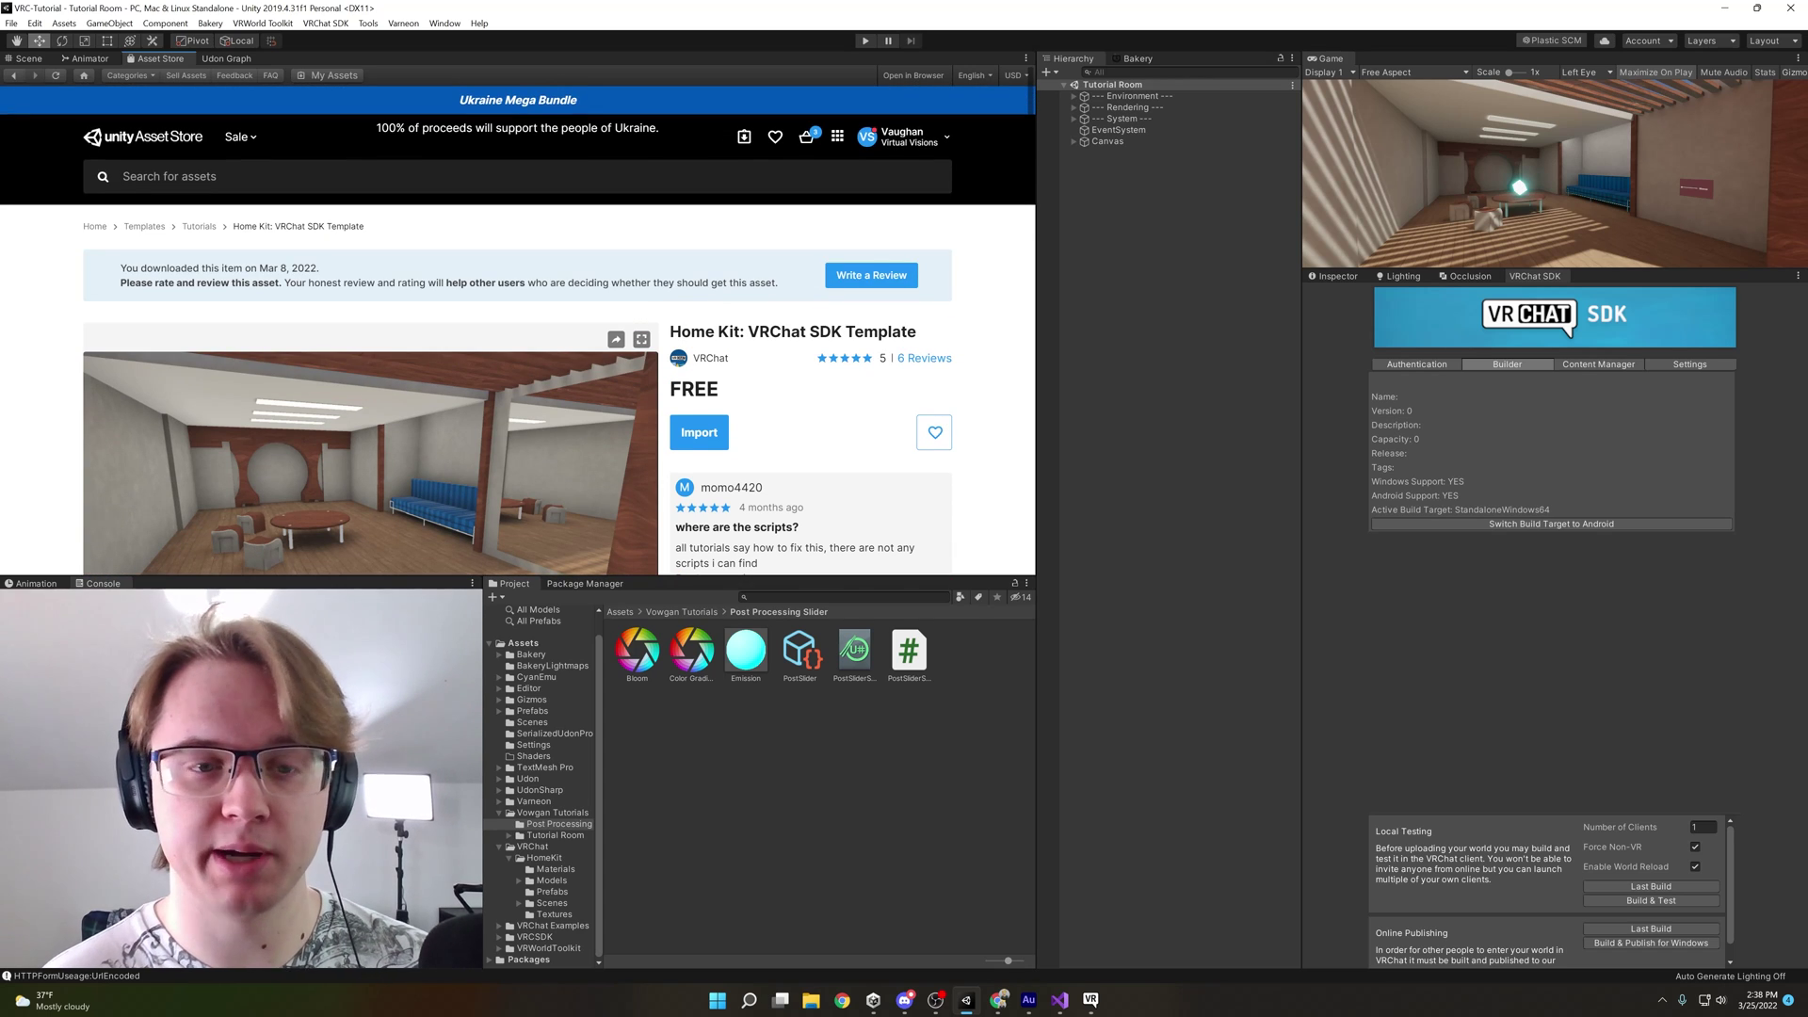
{"action": "left_click", "coordinate": [32, 59]}
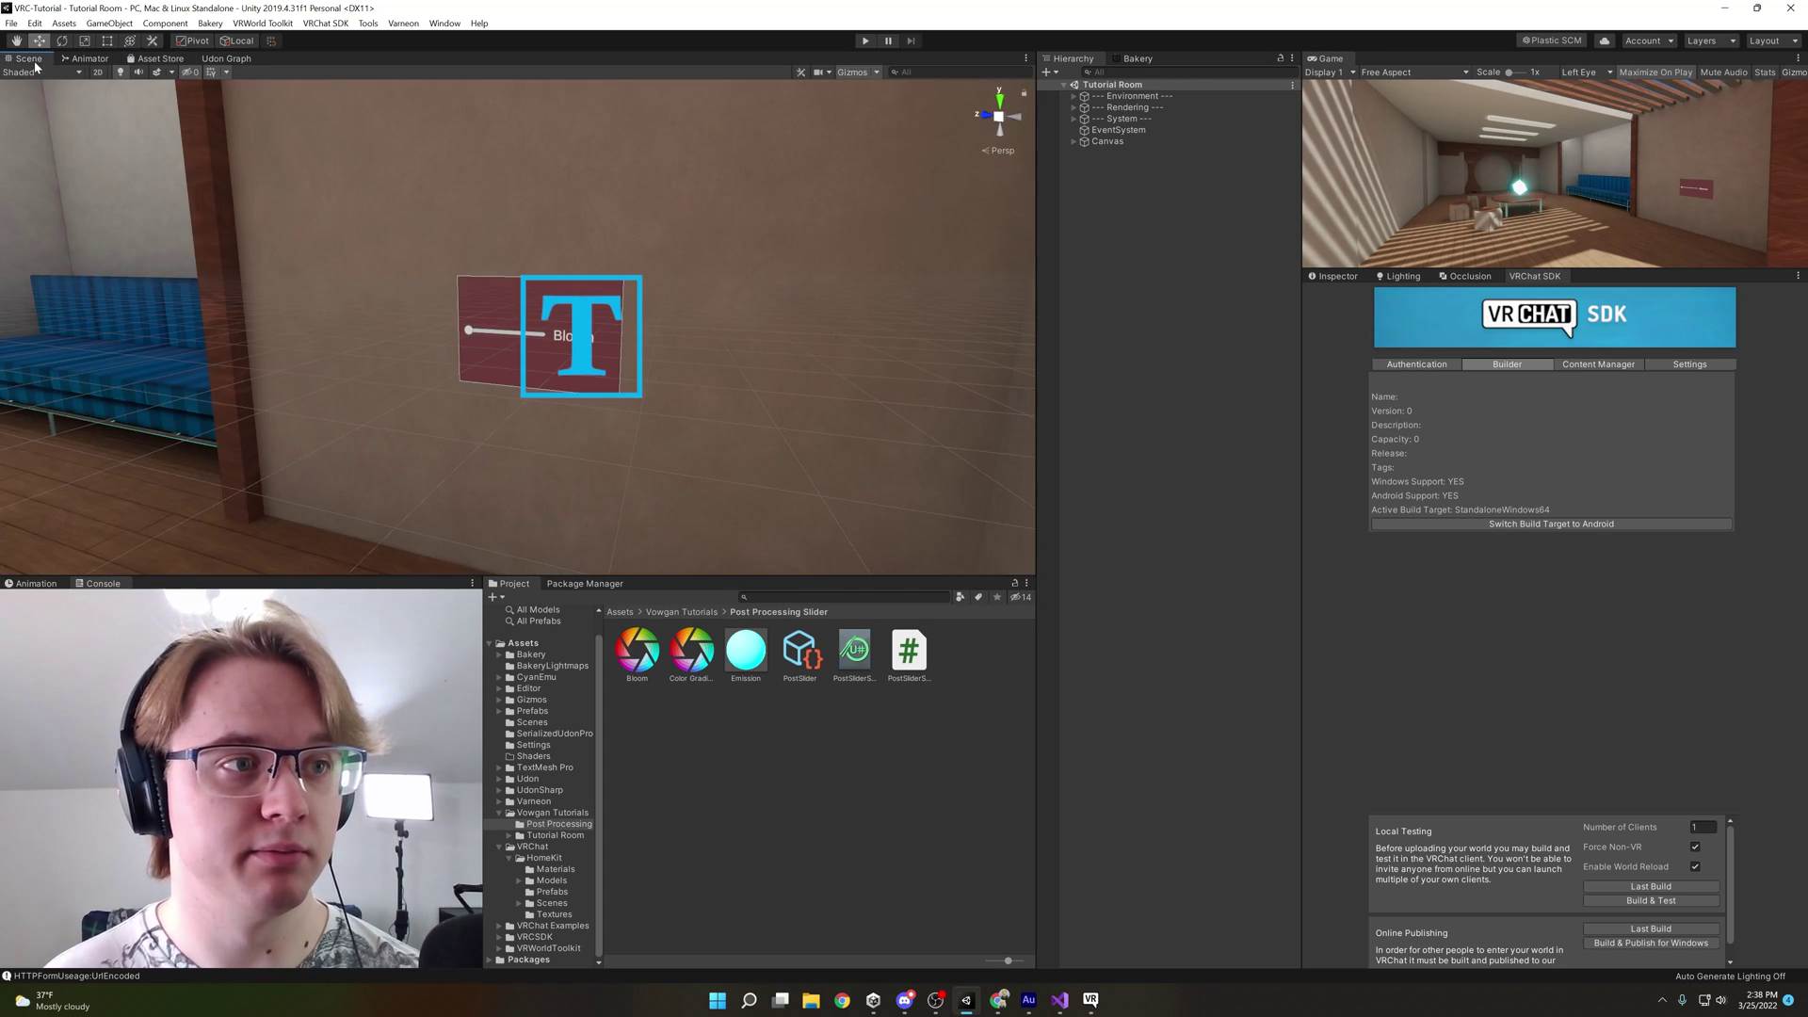